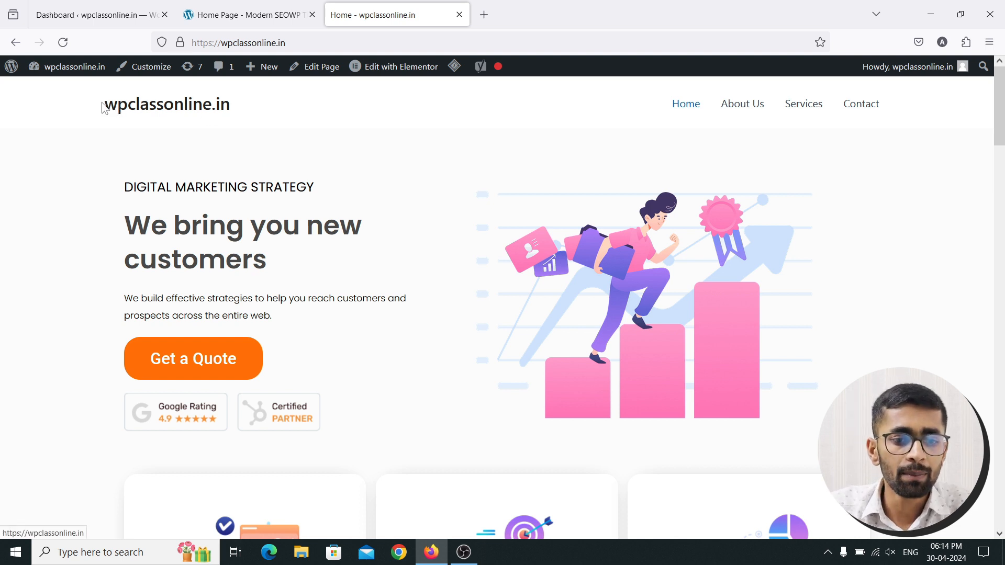
Tour the site's About Us, Services, Contact and Home pages, then switch to the Modern SEOWP demo
{"action": "left_click_drag", "start_coordinate": [104, 105], "coordinate": [234, 116]}
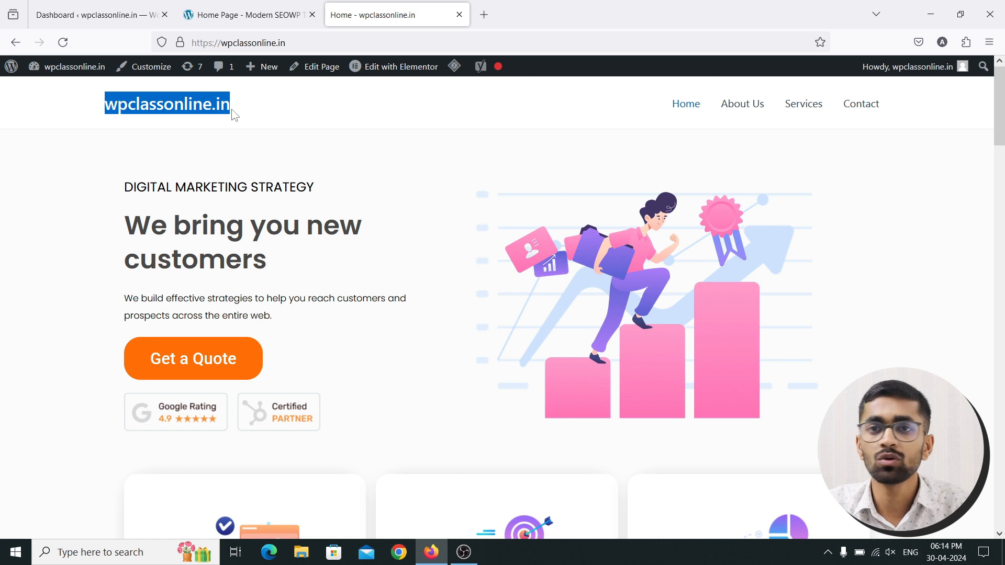
{"action": "left_click", "coordinate": [234, 116]}
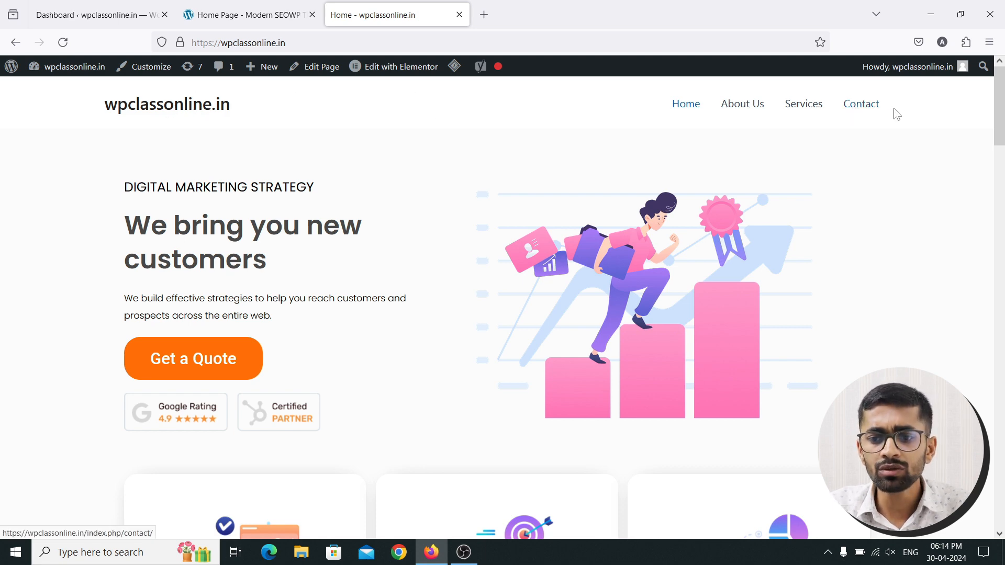
{"action": "left_click", "coordinate": [750, 111]}
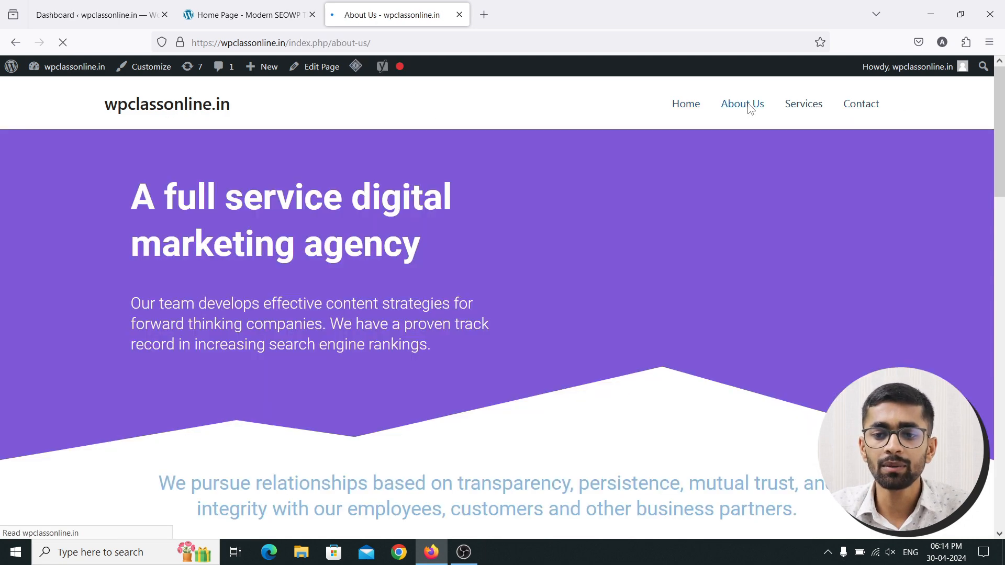
{"action": "left_click", "coordinate": [791, 107]}
{"action": "left_click", "coordinate": [853, 109]}
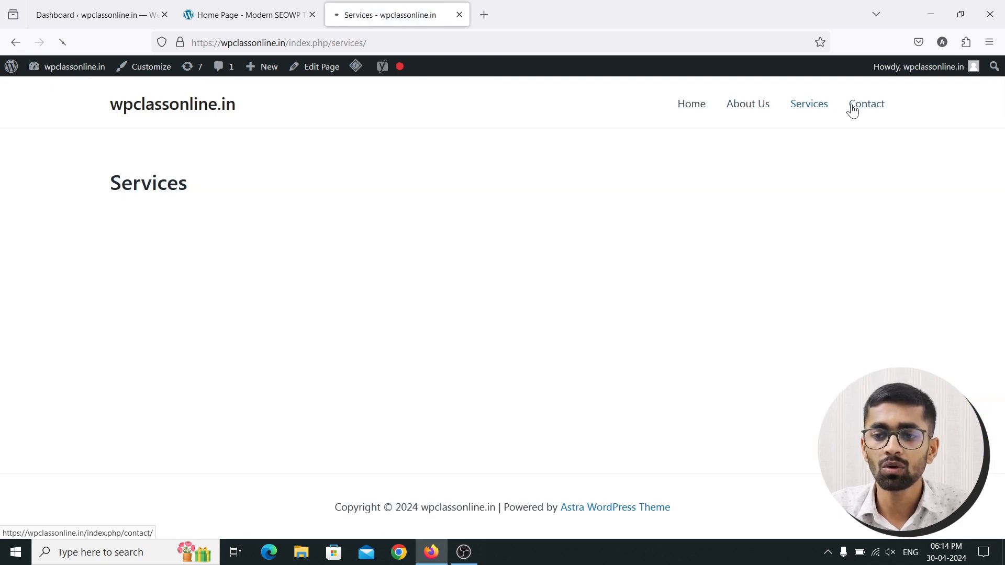
{"action": "left_click", "coordinate": [687, 109]}
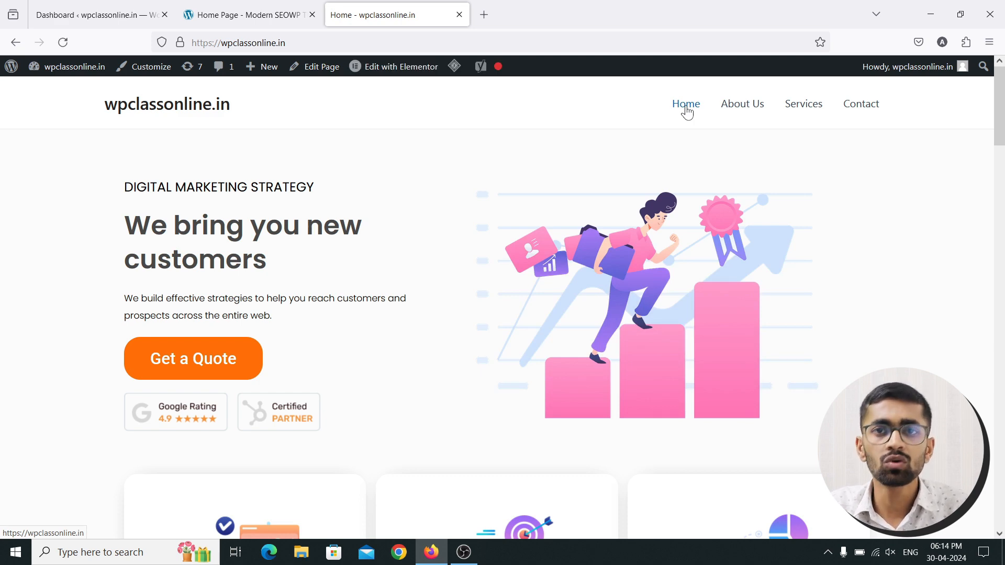
{"action": "left_click", "coordinate": [285, 6]}
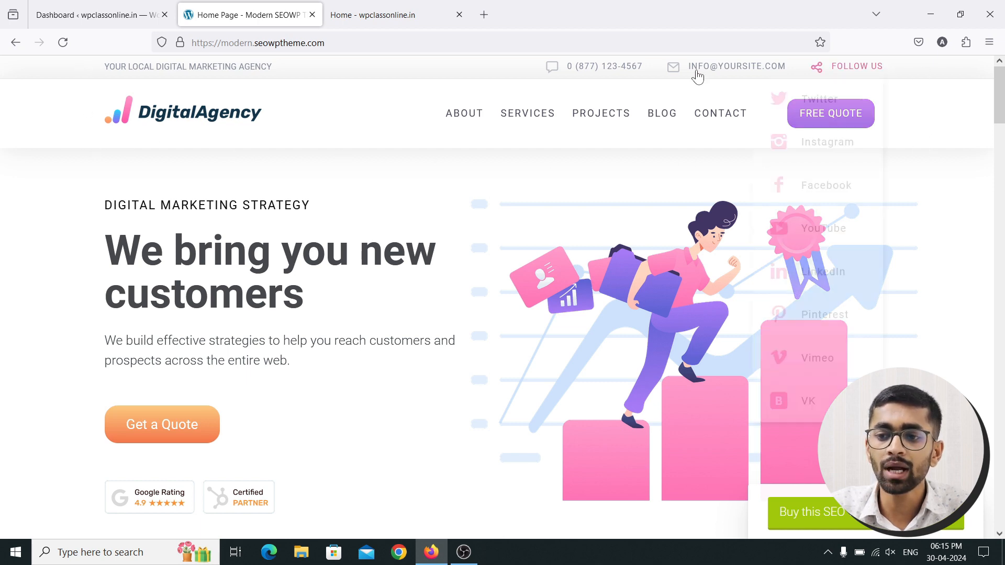
Visit the demo's Services page, then its PROJECTS Case Studies page
{"action": "left_click", "coordinate": [528, 116]}
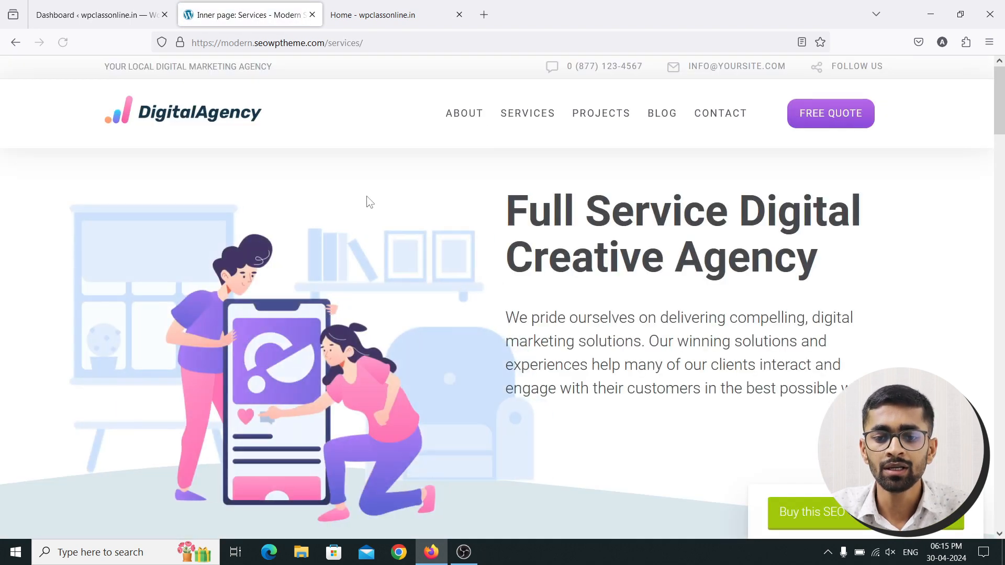
{"action": "left_click", "coordinate": [593, 119]}
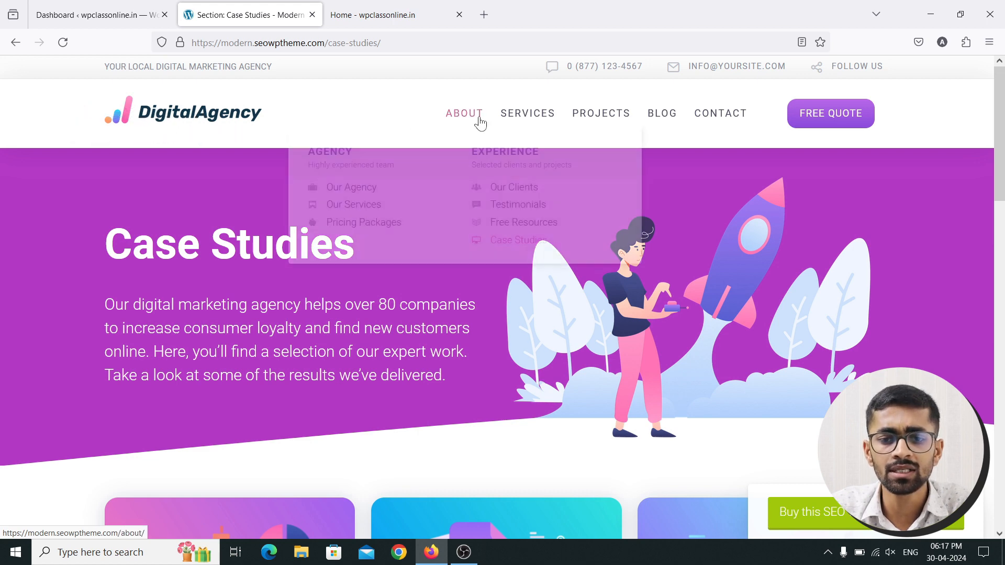
Highlight the demo header's top-bar contact details, then go back to the WordPress Dashboard
{"action": "mouse_move", "coordinate": [728, 116]}
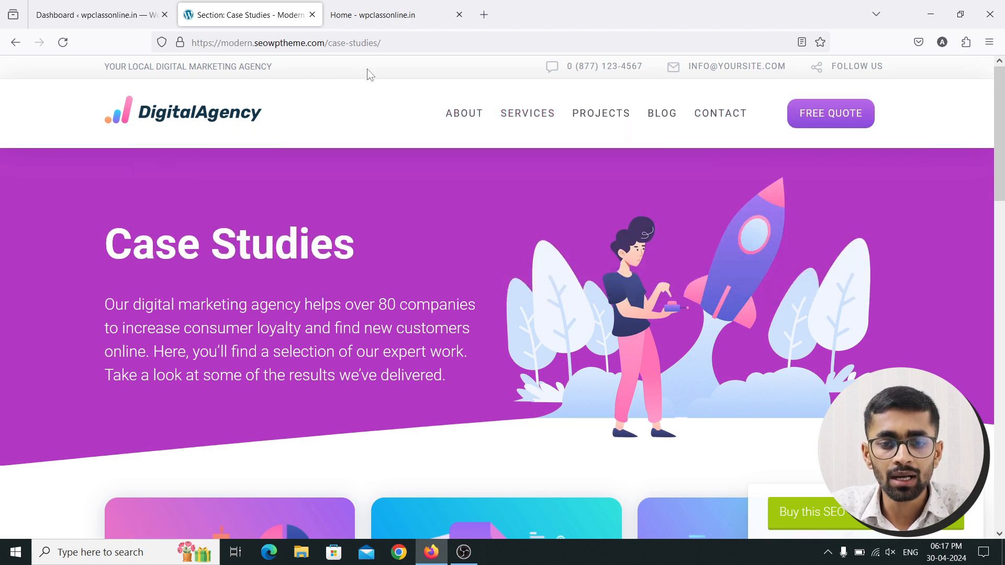
{"action": "left_click_drag", "start_coordinate": [104, 69], "coordinate": [267, 70]}
{"action": "left_click", "coordinate": [288, 71]}
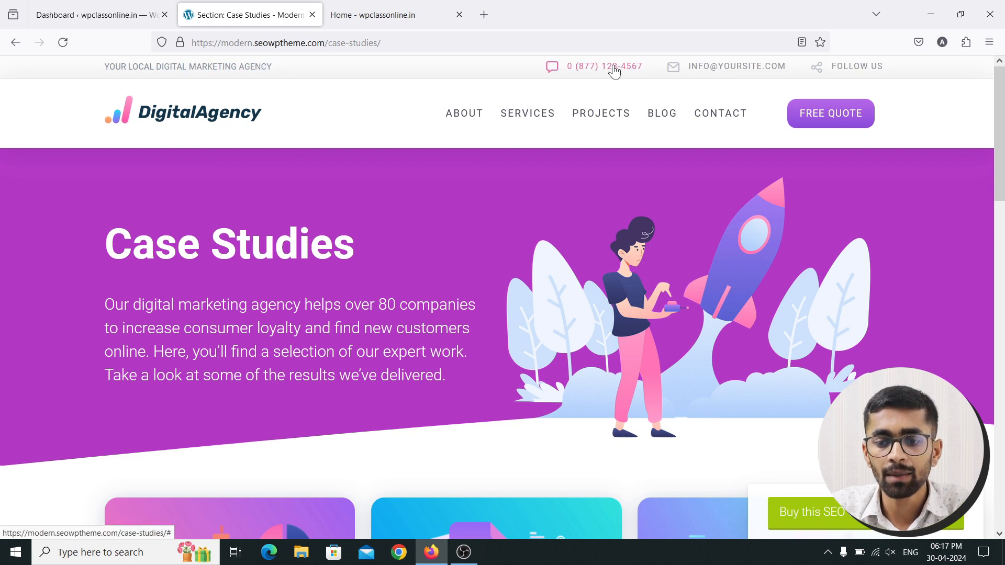
{"action": "mouse_move", "coordinate": [811, 71]}
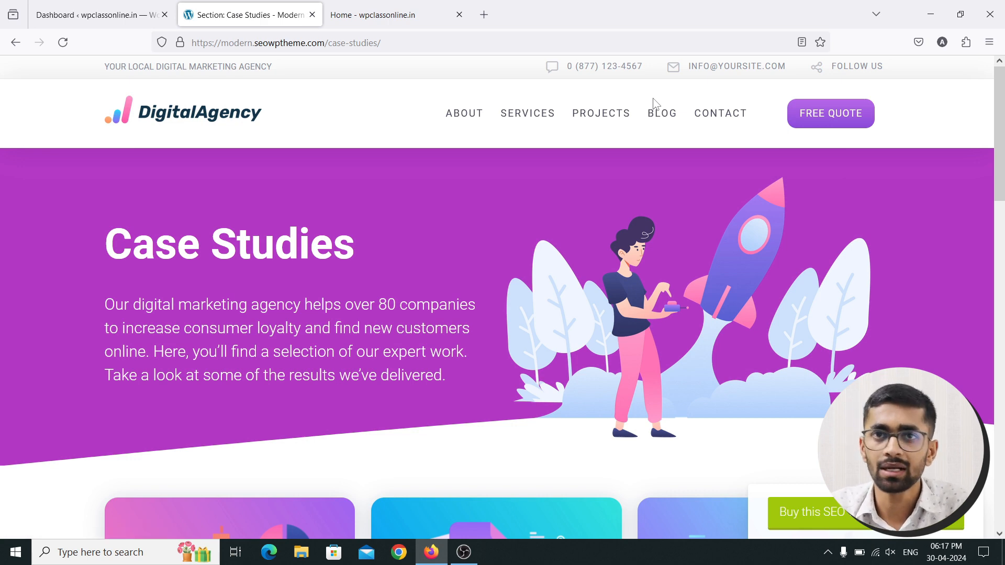
{"action": "left_click", "coordinate": [138, 13]}
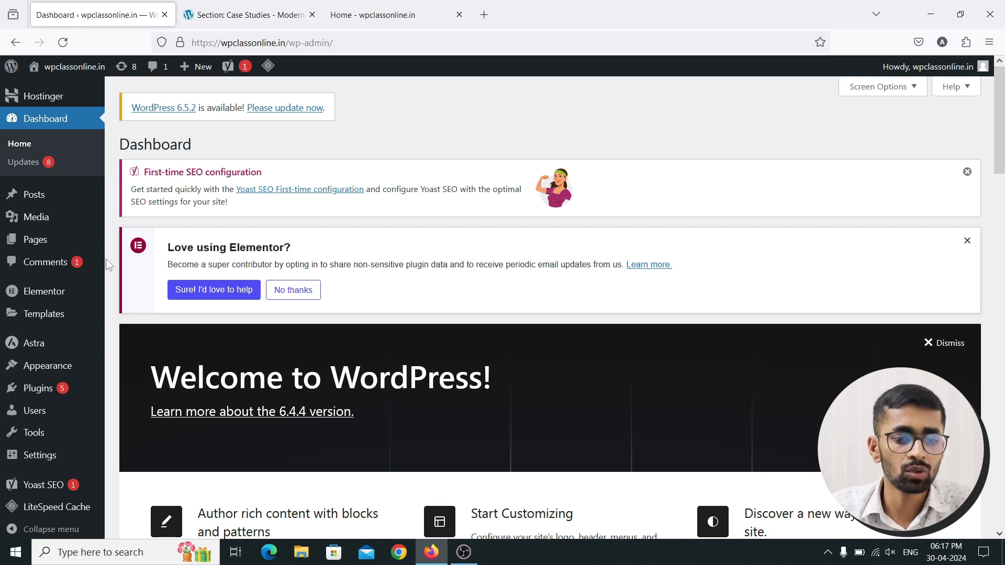
Open Theme Builder from the Templates menu in the admin sidebar
{"action": "mouse_move", "coordinate": [68, 320]}
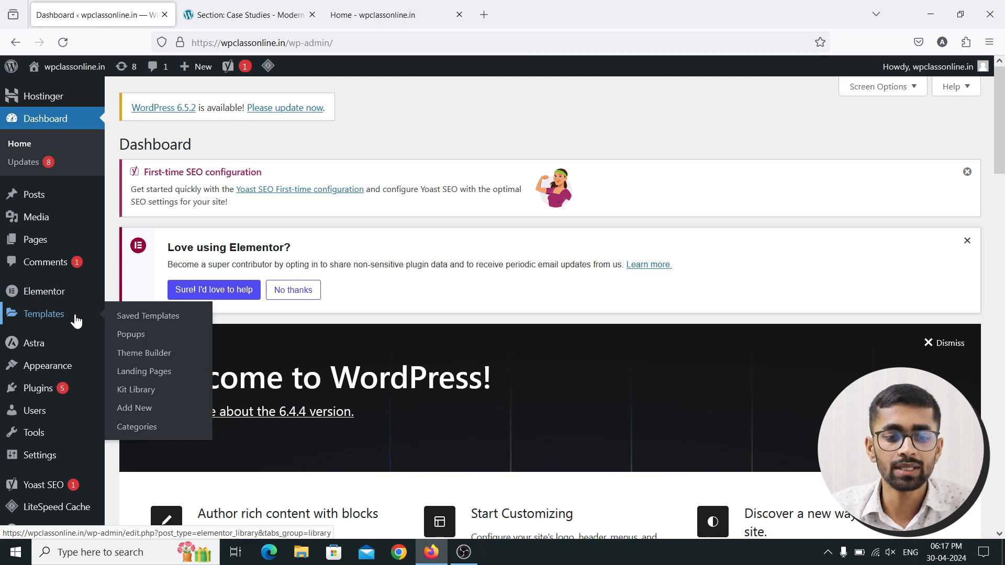
{"action": "left_click", "coordinate": [162, 355]}
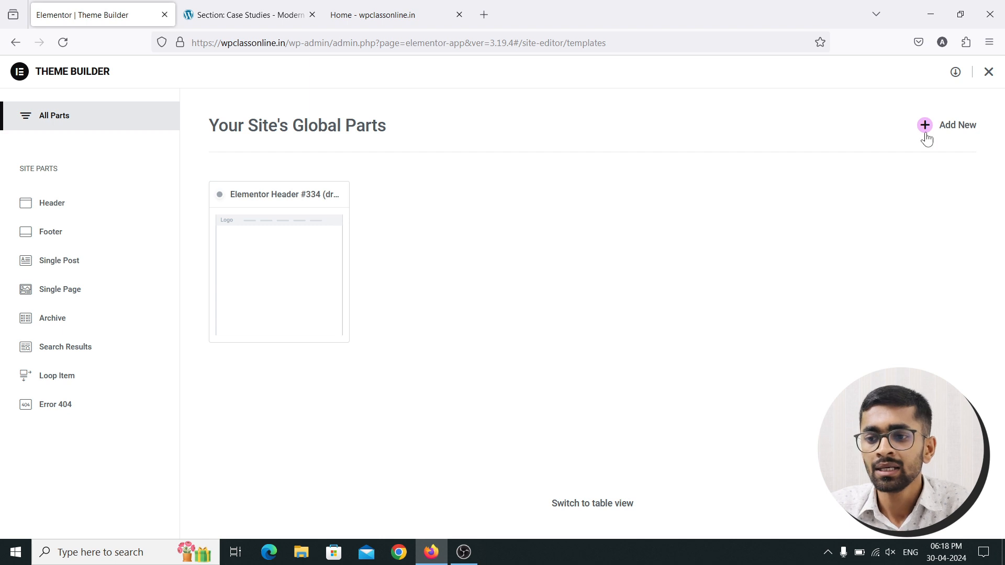
Add a new Header site part, creating Elementor Header #337
{"action": "left_click", "coordinate": [948, 132]}
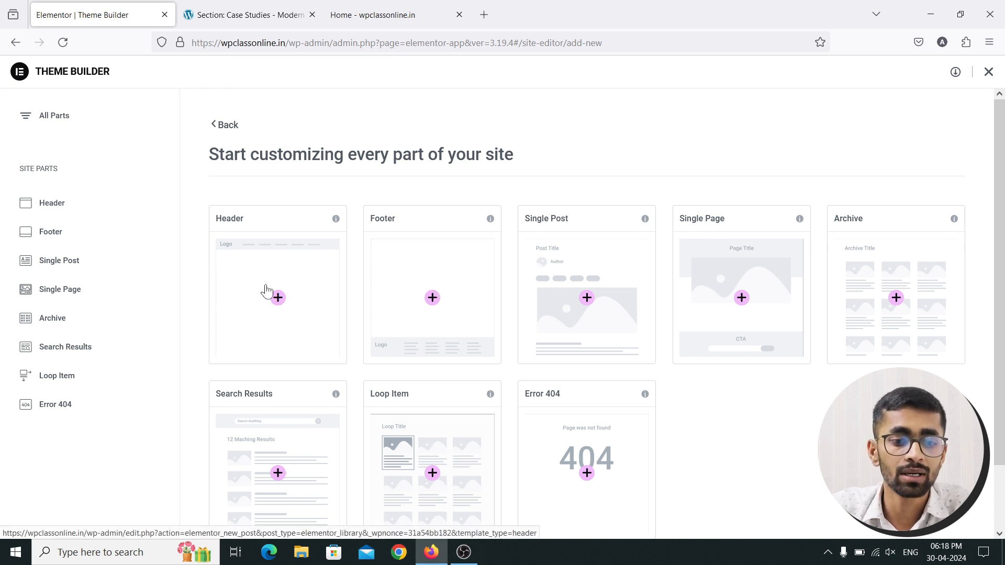
{"action": "left_click", "coordinate": [283, 303]}
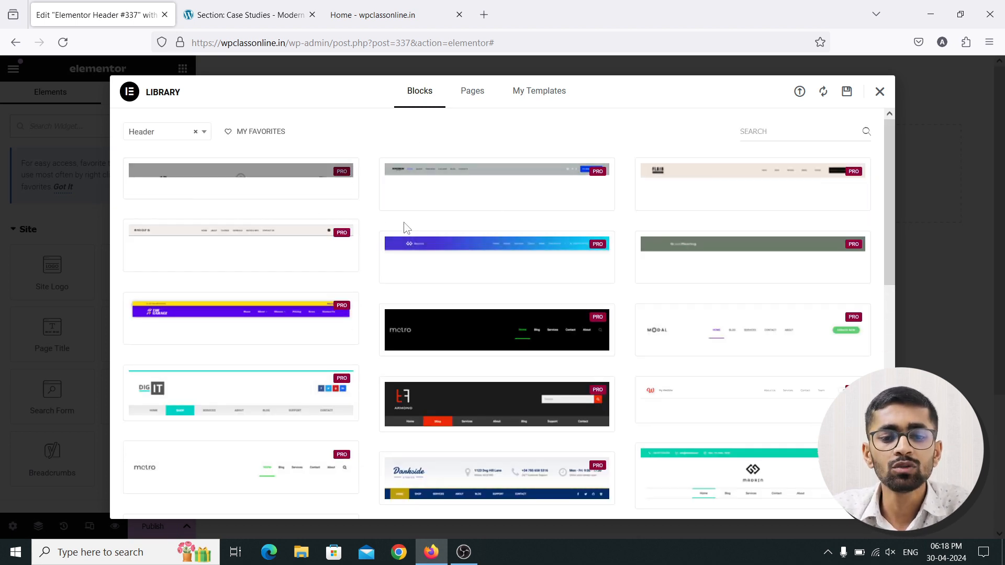
Dismiss the Library's header blocks without inserting any design
{"action": "mouse_move", "coordinate": [393, 258]}
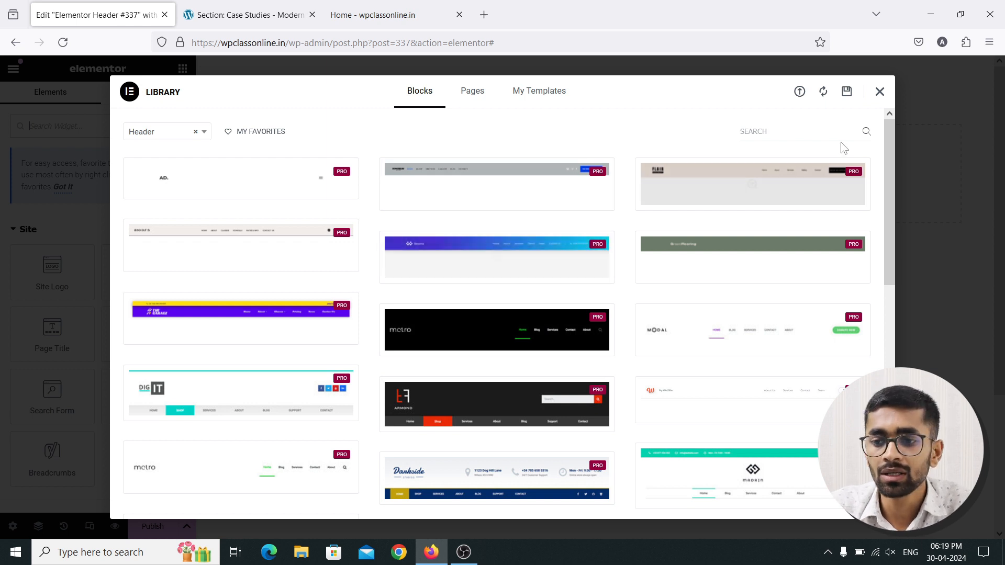
{"action": "left_click", "coordinate": [880, 93]}
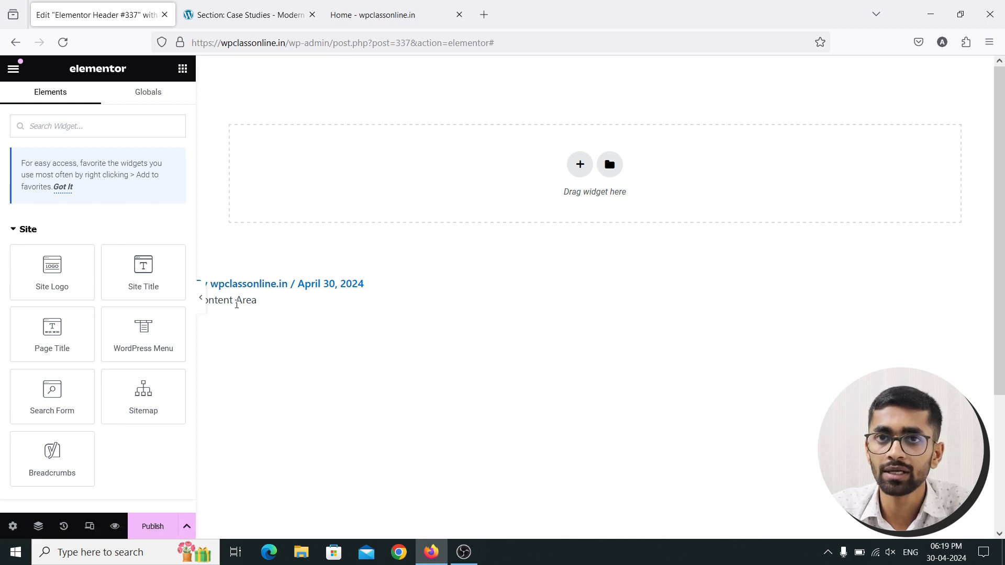
Recheck the demo header, then show the column-structure choices for the empty header canvas
{"action": "scroll", "coordinate": [427, 278], "scroll_direction": "down", "scroll_amount": 4}
{"action": "scroll", "coordinate": [471, 314], "scroll_direction": "up", "scroll_amount": 4}
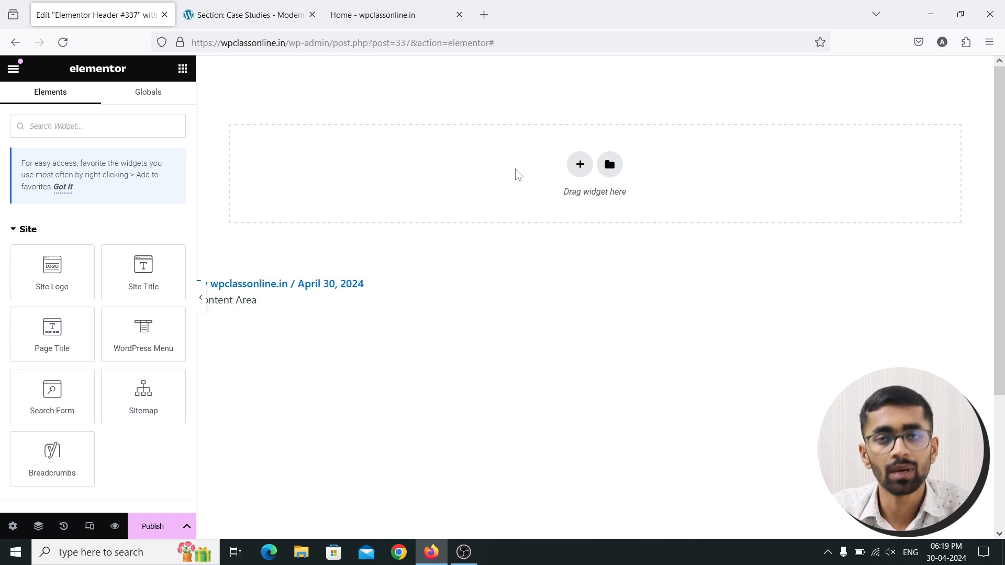
{"action": "left_click", "coordinate": [256, 16]}
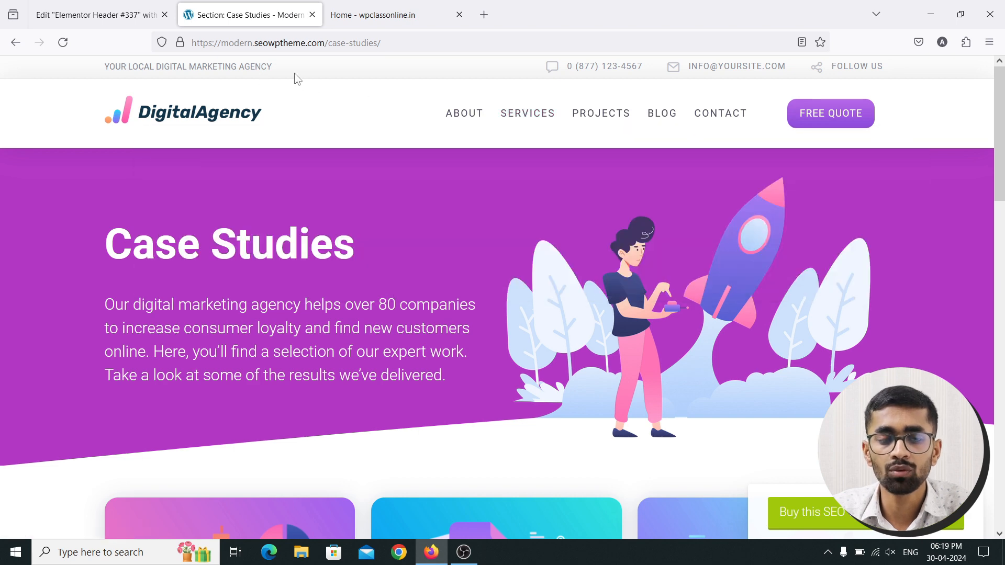
{"action": "left_click", "coordinate": [106, 7]}
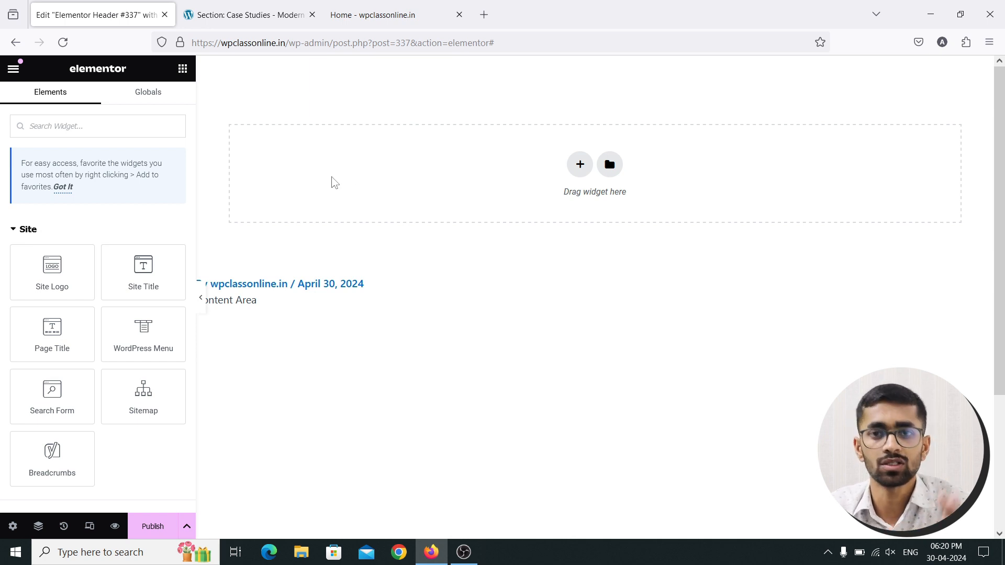
{"action": "left_click", "coordinate": [582, 167]}
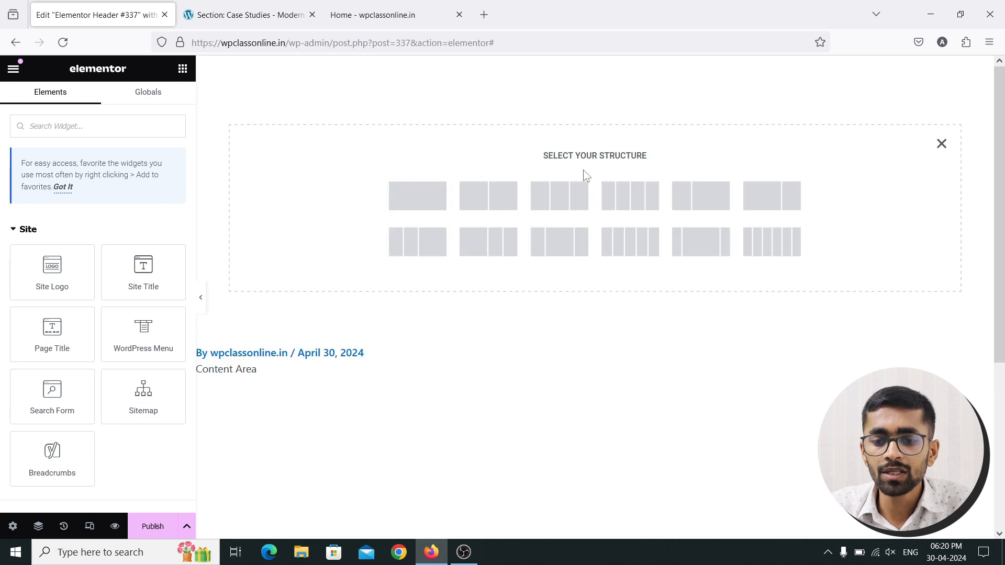
Add a single-column section and drop an Inner Section into it for a two-column row
{"action": "left_click", "coordinate": [413, 205]}
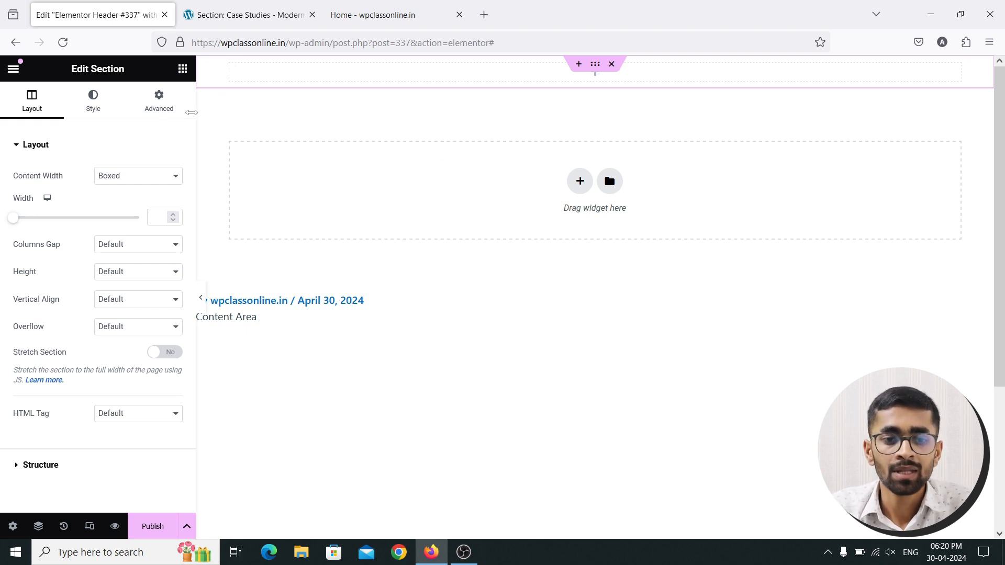
{"action": "left_click", "coordinate": [183, 69]}
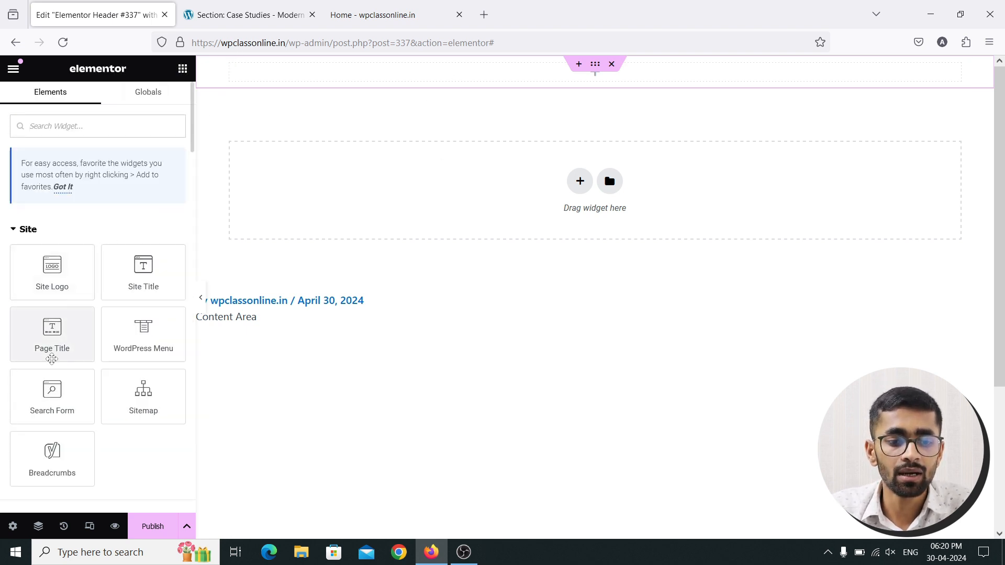
{"action": "scroll", "coordinate": [52, 353], "scroll_direction": "down", "scroll_amount": 5}
{"action": "left_click_drag", "start_coordinate": [74, 306], "coordinate": [353, 99]}
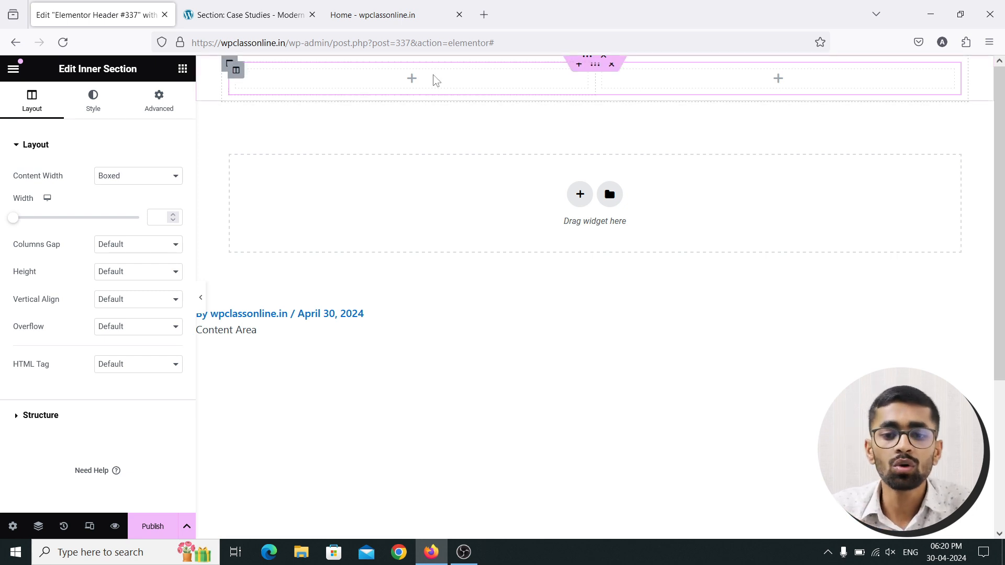
Duplicate the inner section's columns twice to make four columns
{"action": "left_click", "coordinate": [236, 70]}
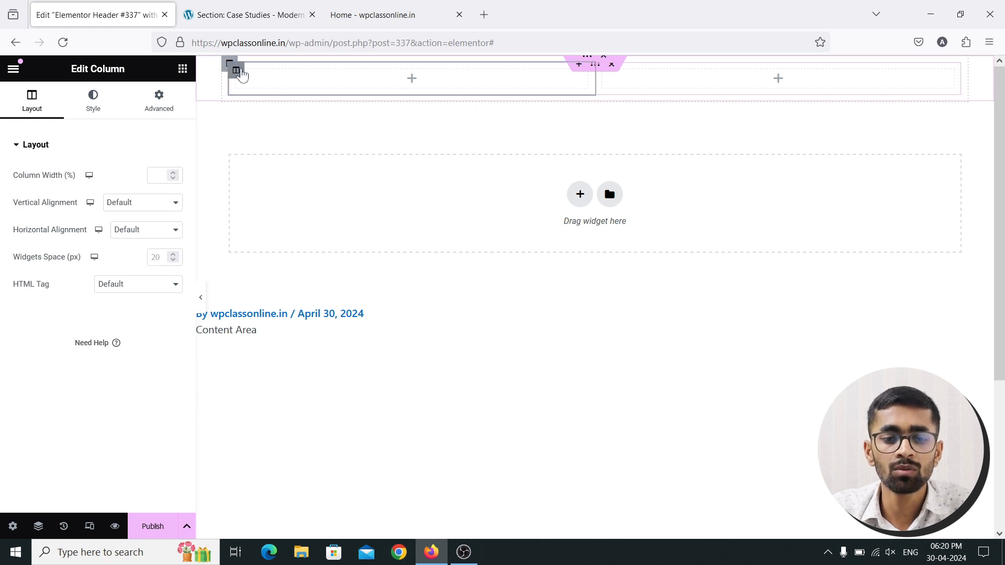
{"action": "right_click", "coordinate": [241, 72]}
{"action": "left_click", "coordinate": [275, 108]}
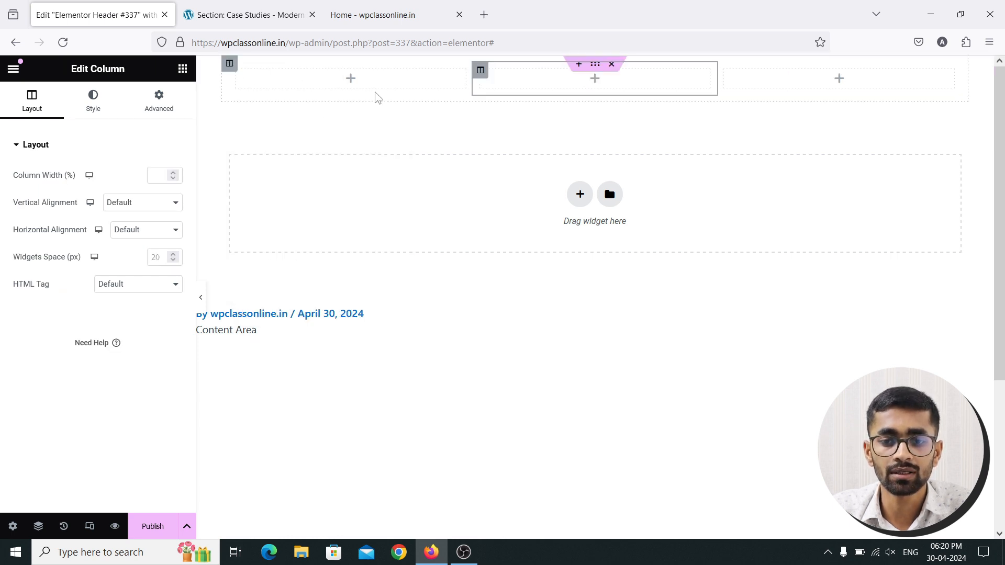
{"action": "right_click", "coordinate": [480, 71]}
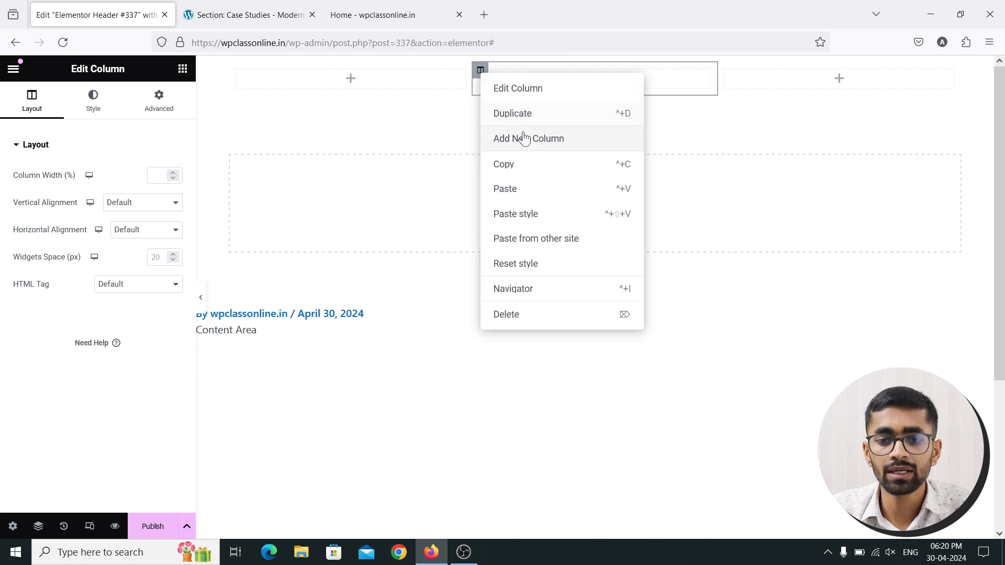
{"action": "left_click", "coordinate": [522, 124]}
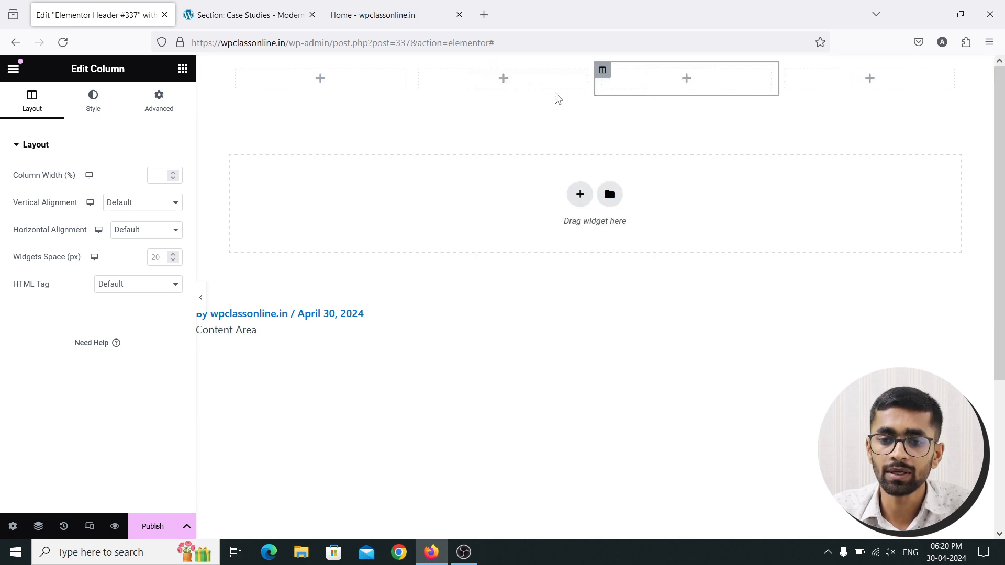
{"action": "mouse_move", "coordinate": [564, 75]}
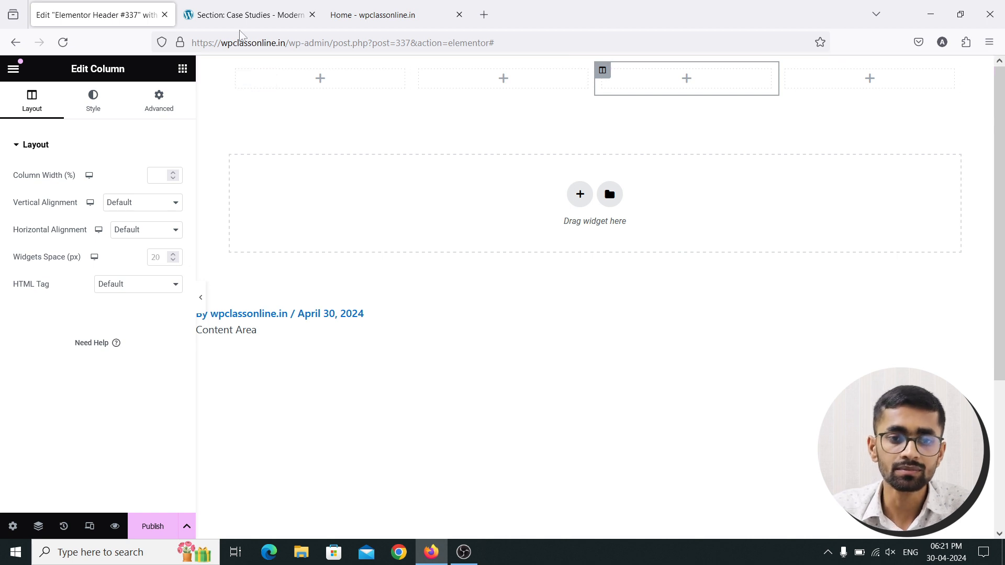
Compare with the contact items in the demo's top bar before returning to the editor
{"action": "left_click", "coordinate": [245, 14]}
{"action": "left_click_drag", "start_coordinate": [272, 70], "coordinate": [93, 65]}
{"action": "left_click", "coordinate": [98, 74]}
{"action": "left_click", "coordinate": [112, 5]}
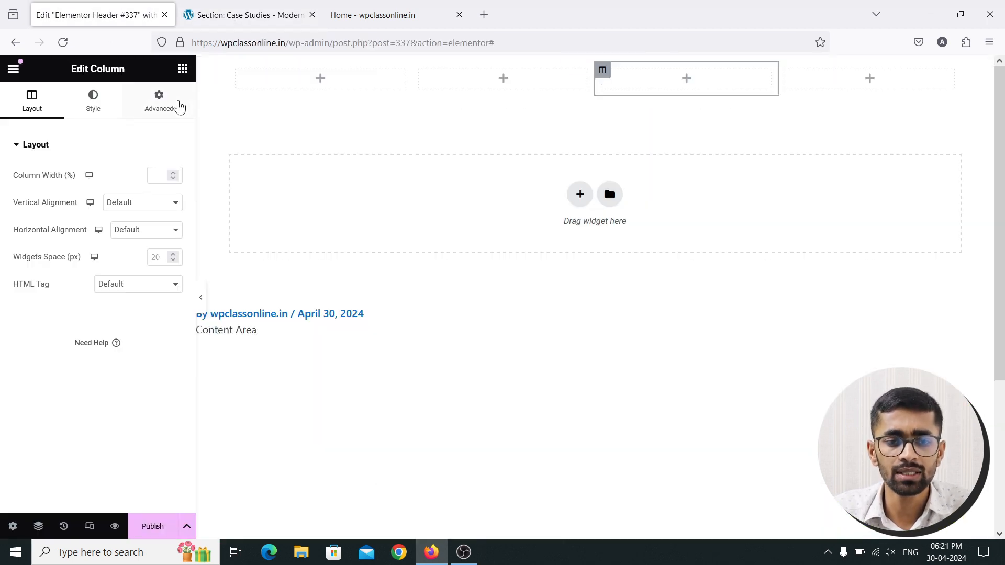
Drop a Heading into the first column and title it 'Your Digital Marketing Agency'
{"action": "left_click", "coordinate": [183, 69]}
{"action": "scroll", "coordinate": [152, 291], "scroll_direction": "down", "scroll_amount": 5}
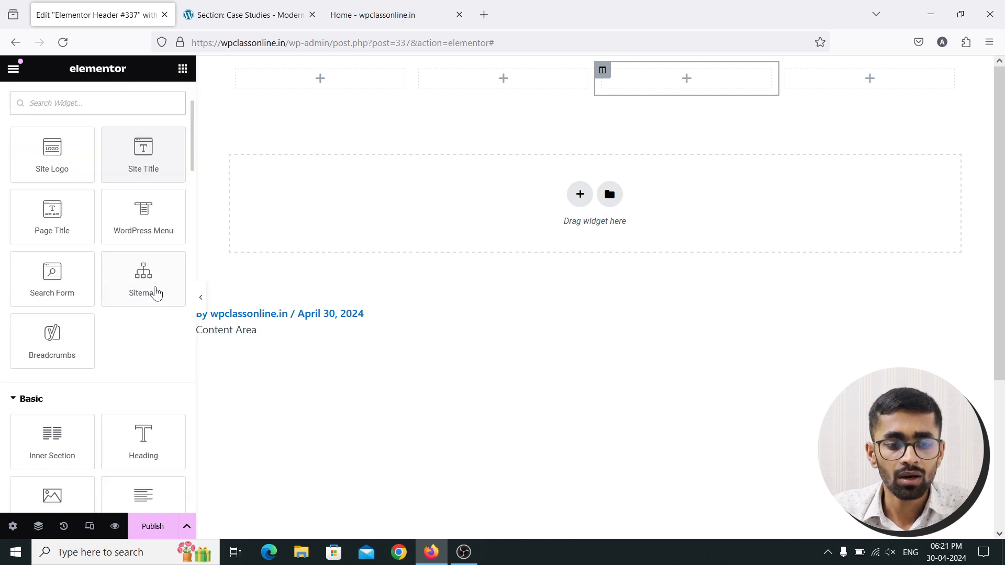
{"action": "left_click_drag", "start_coordinate": [143, 319], "coordinate": [320, 78]}
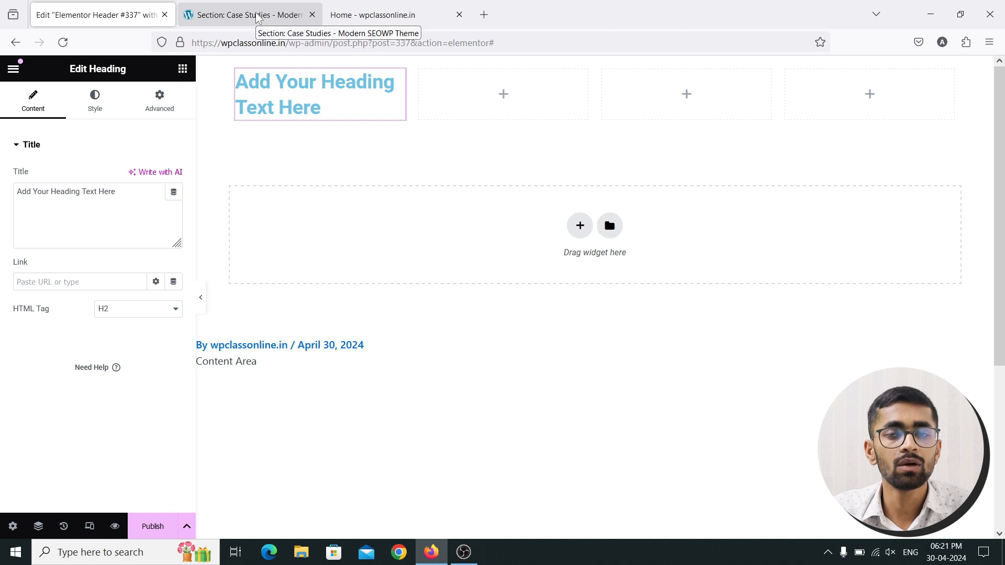
{"action": "left_click_drag", "start_coordinate": [116, 192], "coordinate": [6, 191]}
{"action": "type", "text": "Your"}
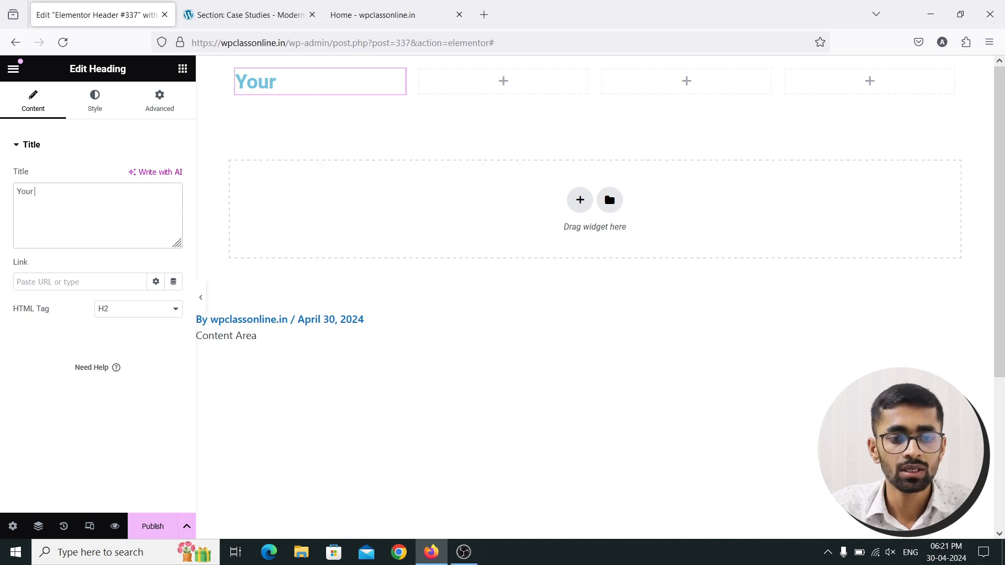
{"action": "type", "text": " dig"}
{"action": "key", "text": "BackSpace"}
{"action": "key", "text": "BackSpace"}
{"action": "key", "text": "BackSpace"}
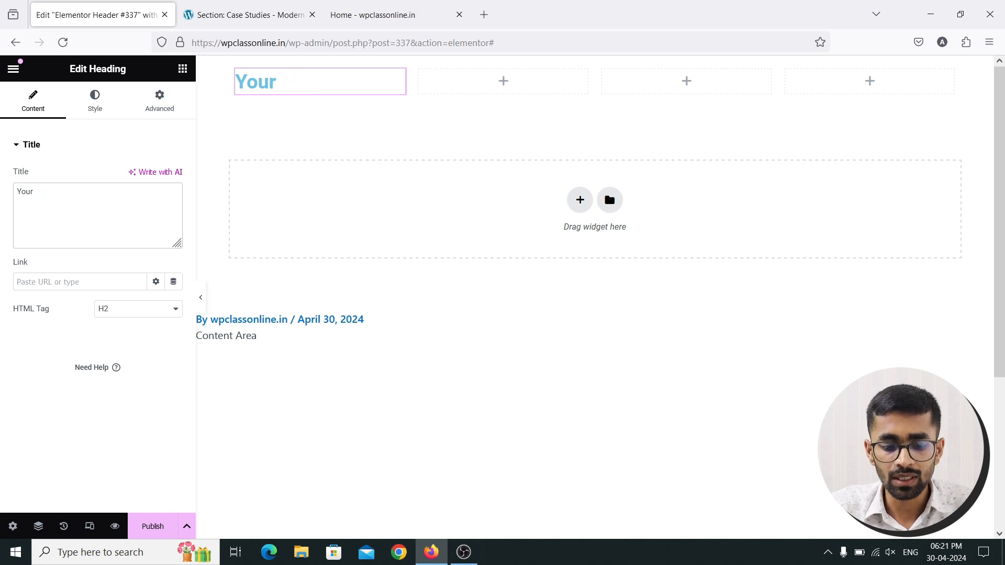
{"action": "type", "text": "Digital "}
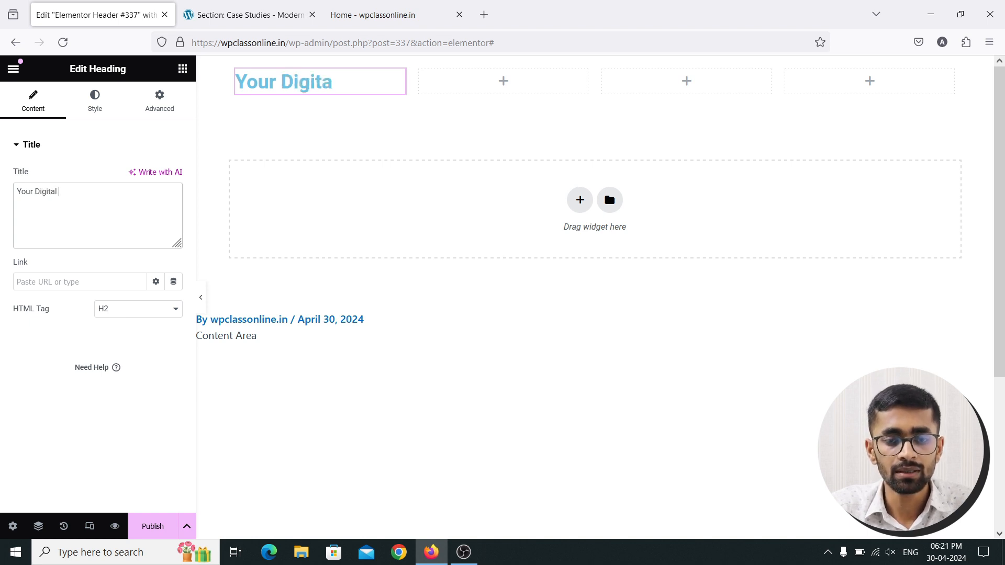
{"action": "type", "text": "Marketing A"}
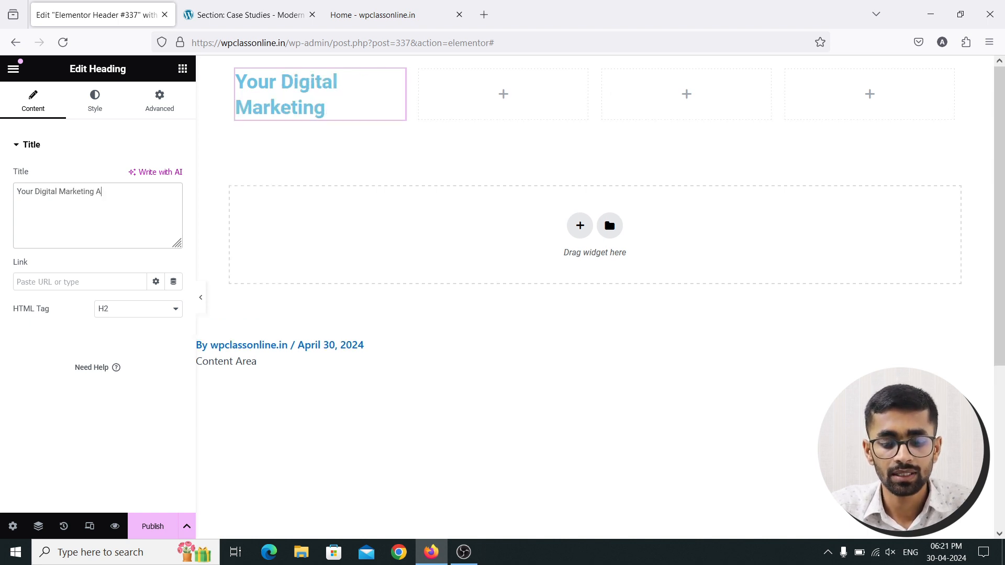
{"action": "type", "text": "gency"}
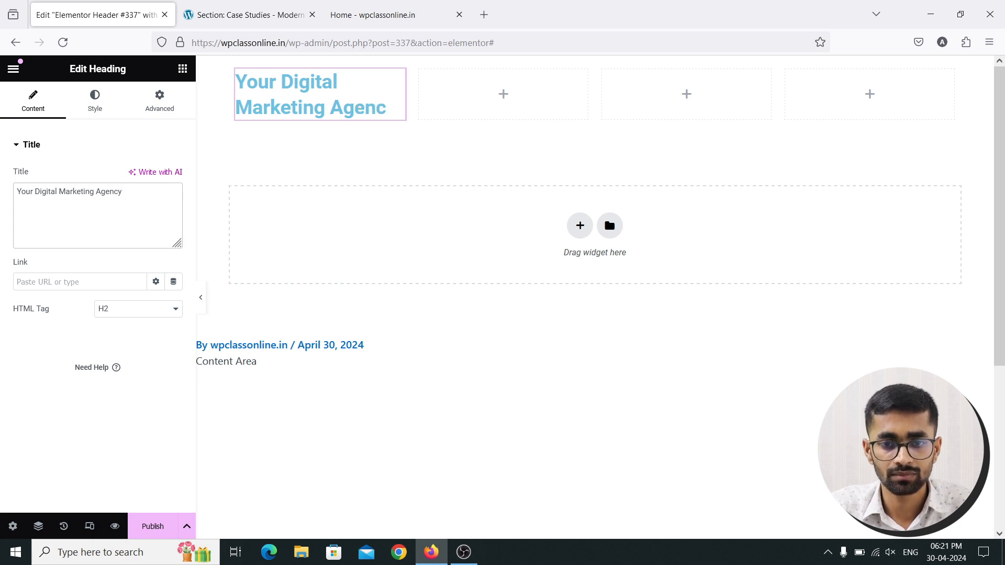
Check the heading wording against the demo site's header
{"action": "left_click", "coordinate": [217, 11]}
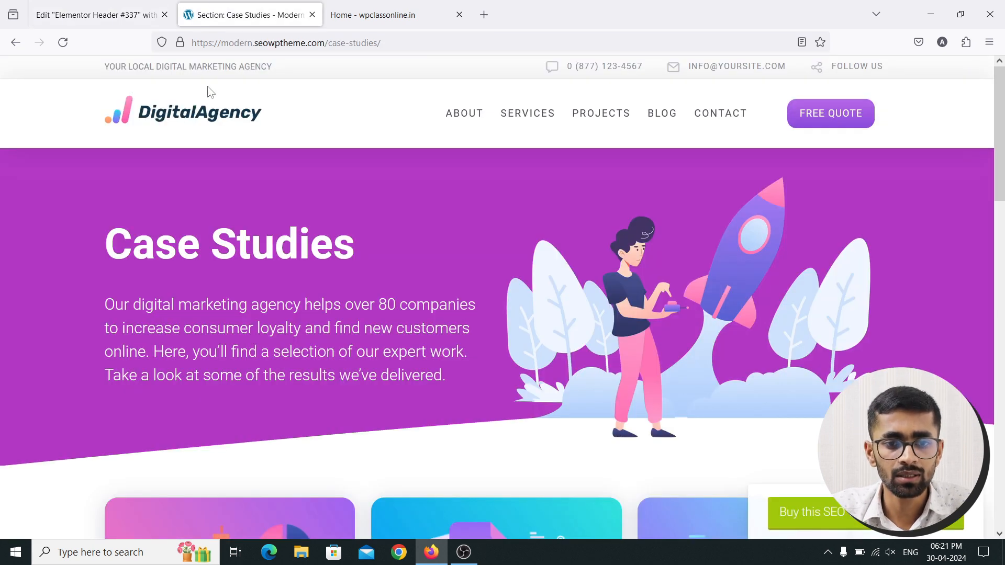
{"action": "left_click", "coordinate": [105, 12]}
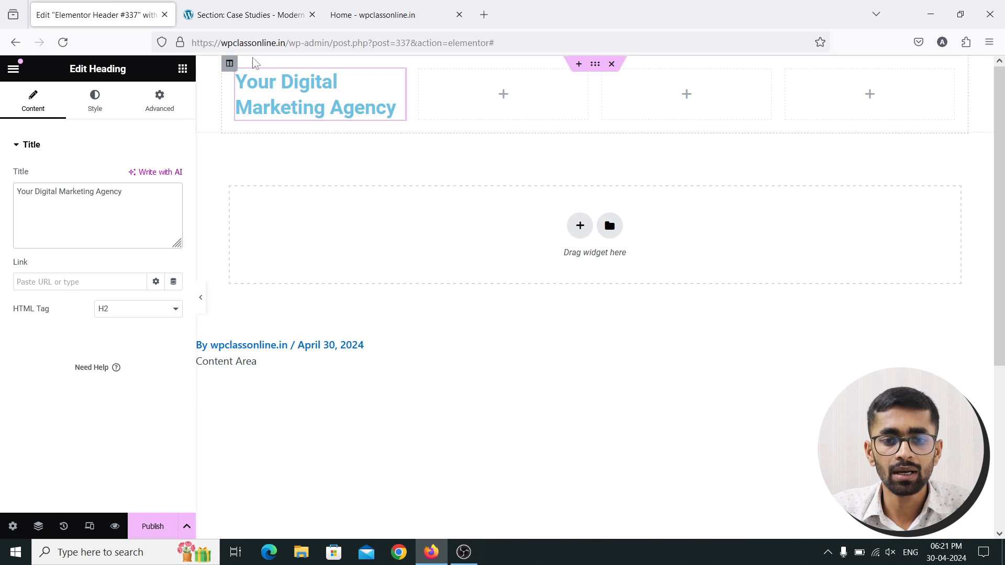
{"action": "left_click", "coordinate": [217, 10]}
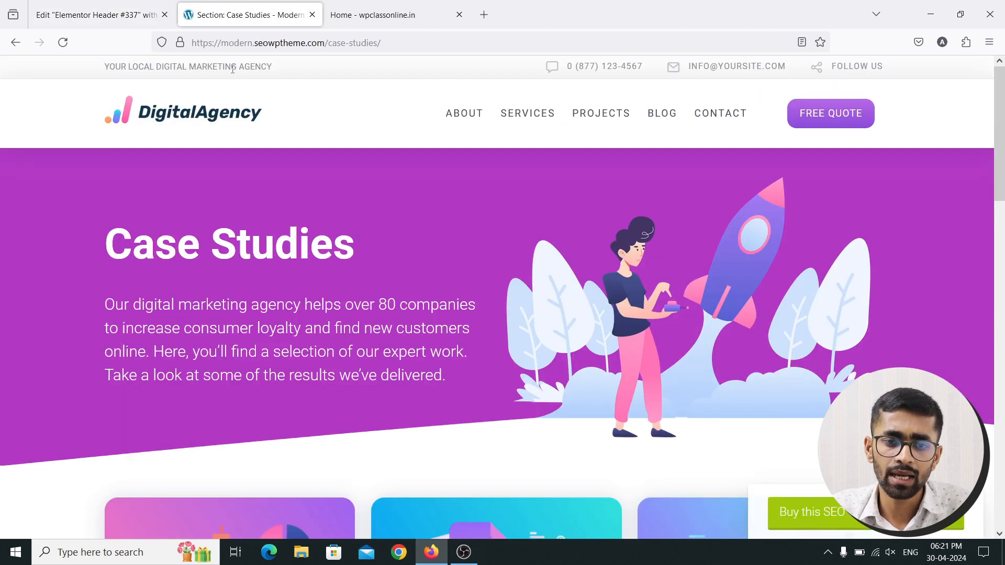
{"action": "left_click", "coordinate": [99, 14]}
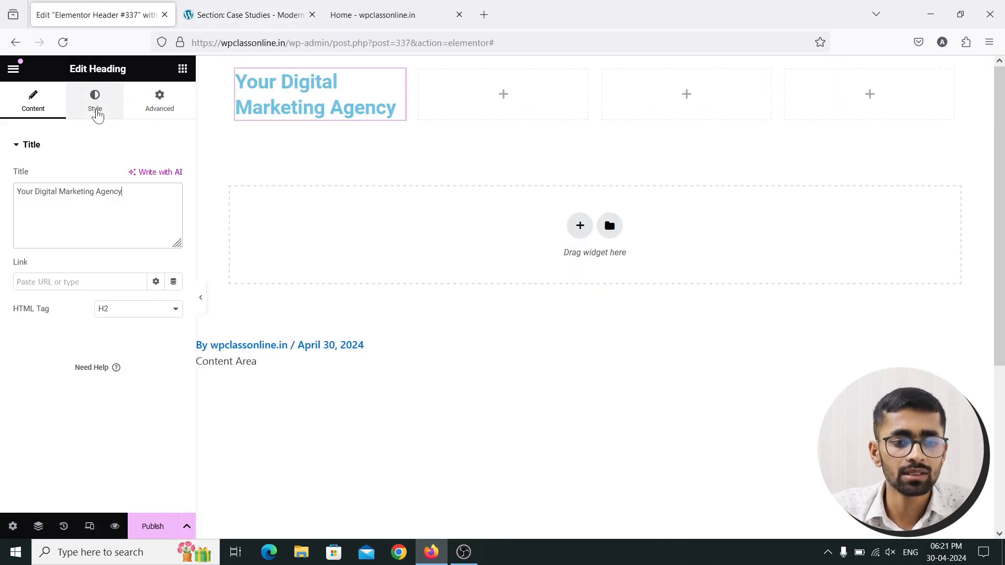
Make the agency heading's text colour light grey
{"action": "left_click", "coordinate": [97, 109]}
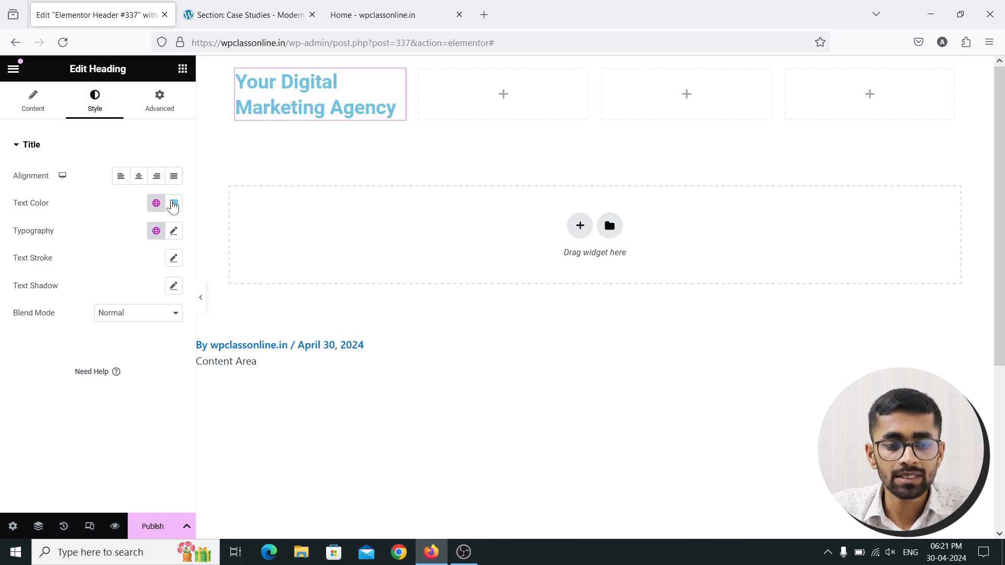
{"action": "left_click", "coordinate": [174, 204]}
{"action": "left_click_drag", "start_coordinate": [115, 278], "coordinate": [94, 282]}
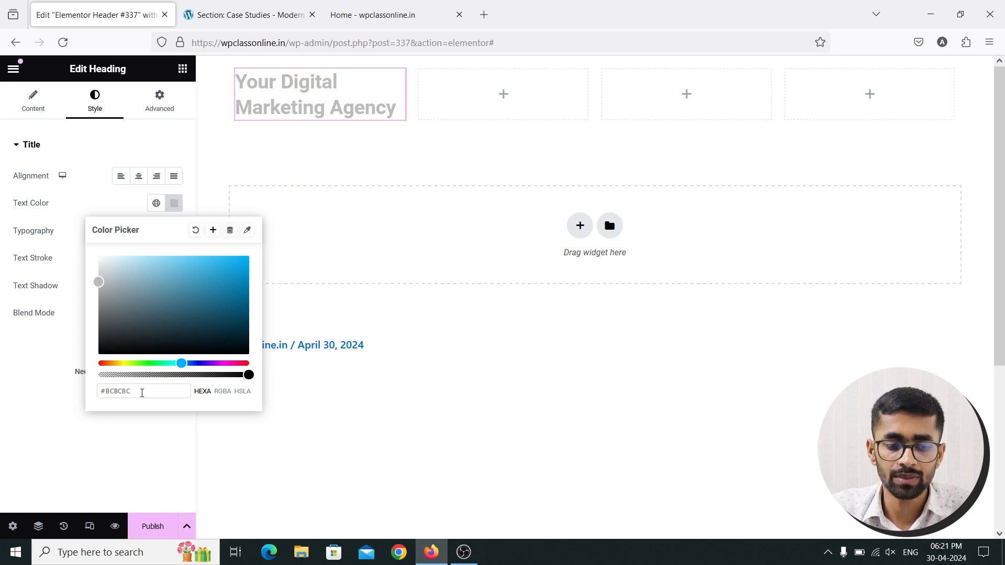
{"action": "left_click", "coordinate": [59, 381]}
Set heading typography to 15 px, weight 400 and uppercase, then view the demo site
{"action": "left_click", "coordinate": [173, 231]}
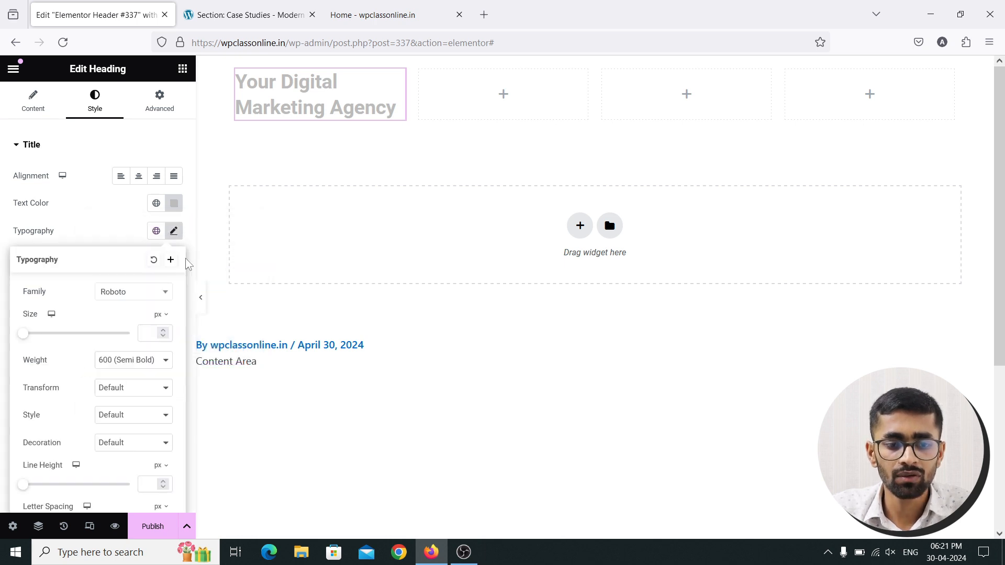
{"action": "type", "text": "18"}
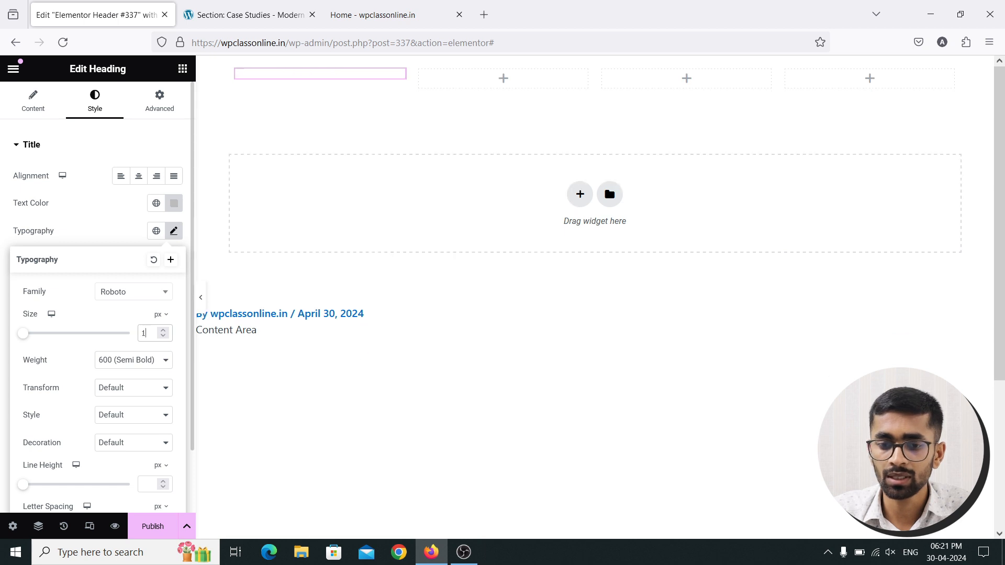
{"action": "left_click", "coordinate": [165, 360]}
{"action": "left_click", "coordinate": [120, 224]}
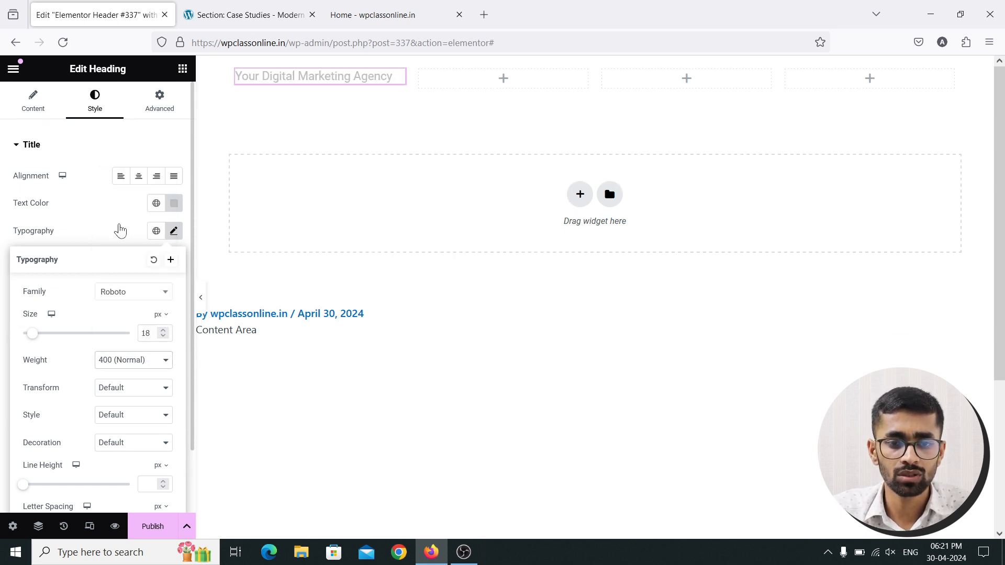
{"action": "left_click", "coordinate": [174, 232]}
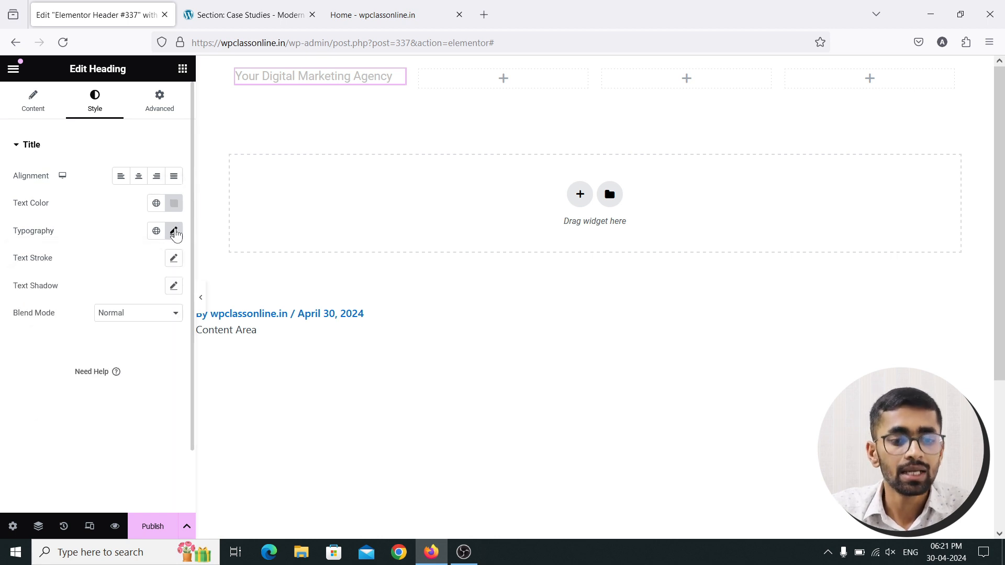
{"action": "left_click", "coordinate": [174, 231]}
{"action": "left_click", "coordinate": [156, 388]}
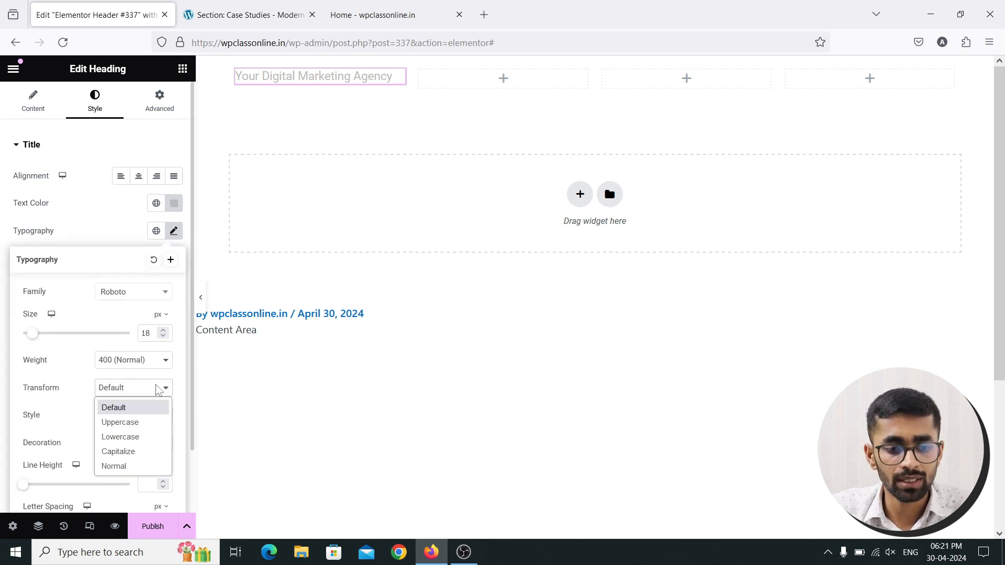
{"action": "left_click", "coordinate": [134, 417]}
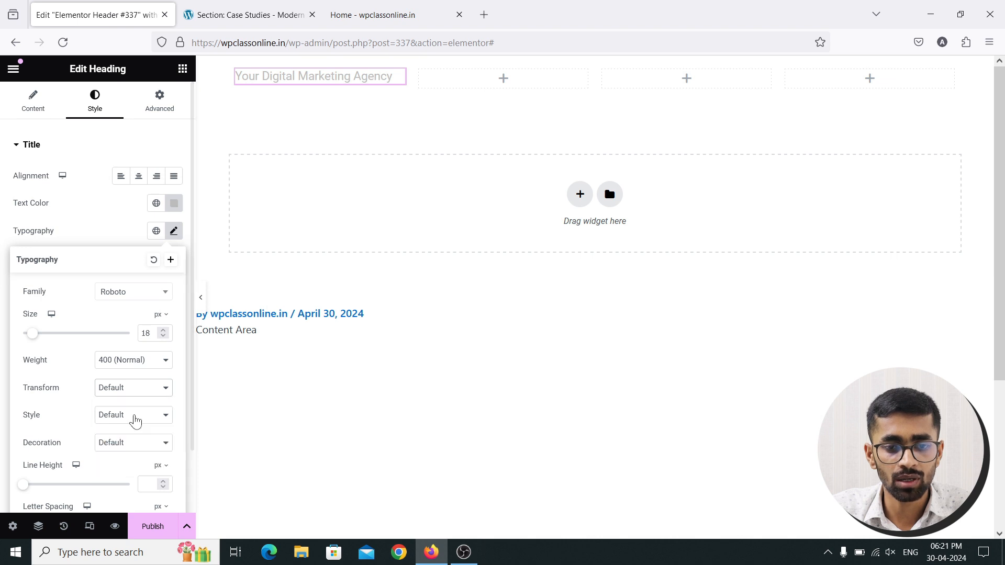
{"action": "left_click", "coordinate": [162, 336]}
{"action": "left_click", "coordinate": [162, 336]}
{"action": "left_click", "coordinate": [162, 336]}
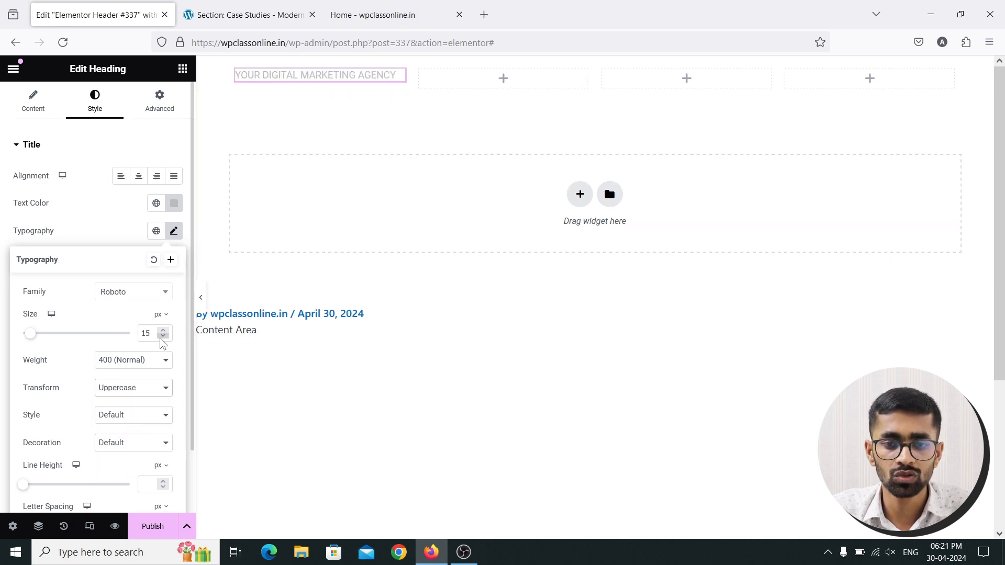
{"action": "left_click", "coordinate": [235, 12]}
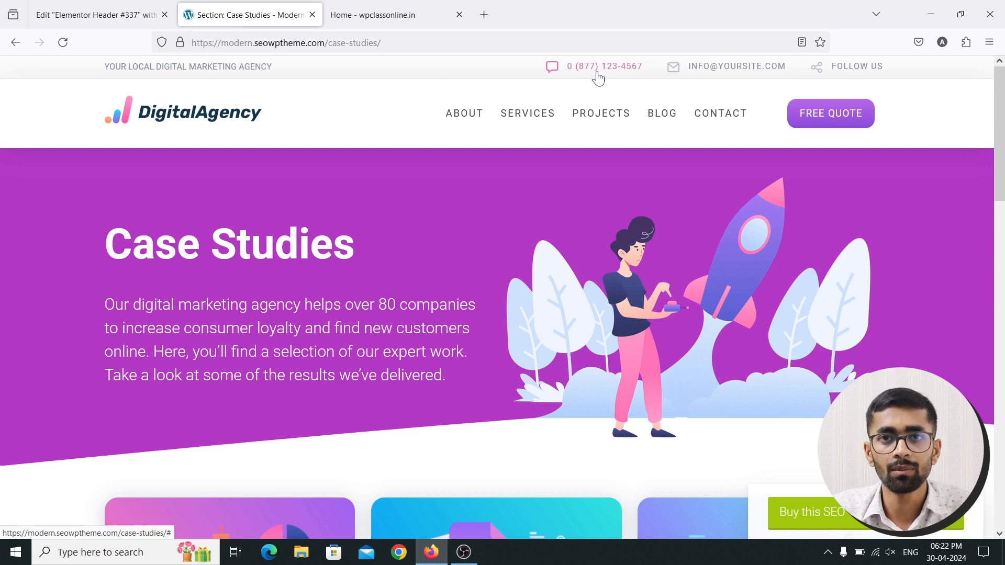
Return to the Elementor header editor and show the widget list
{"action": "left_click", "coordinate": [110, 12]}
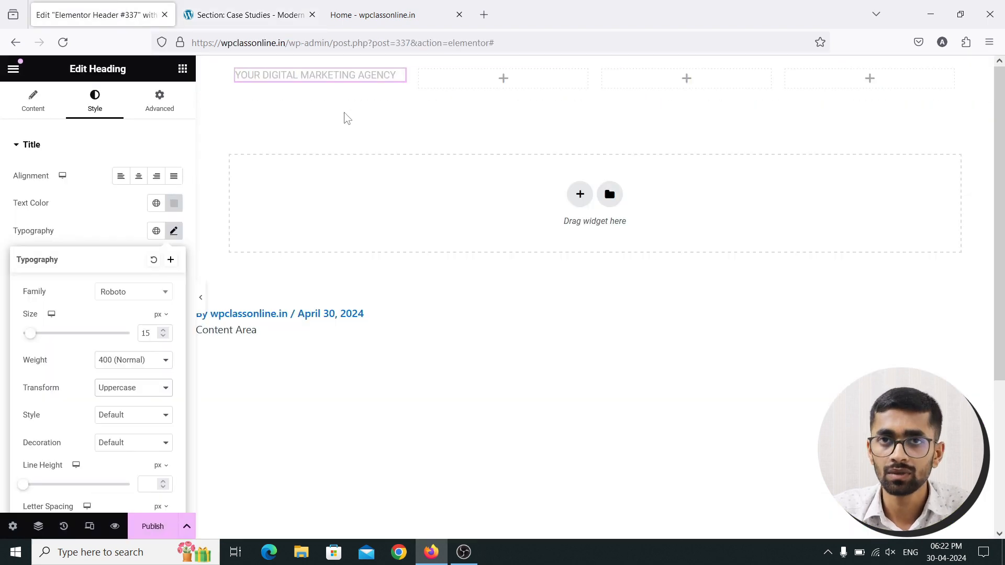
{"action": "left_click", "coordinate": [182, 69]}
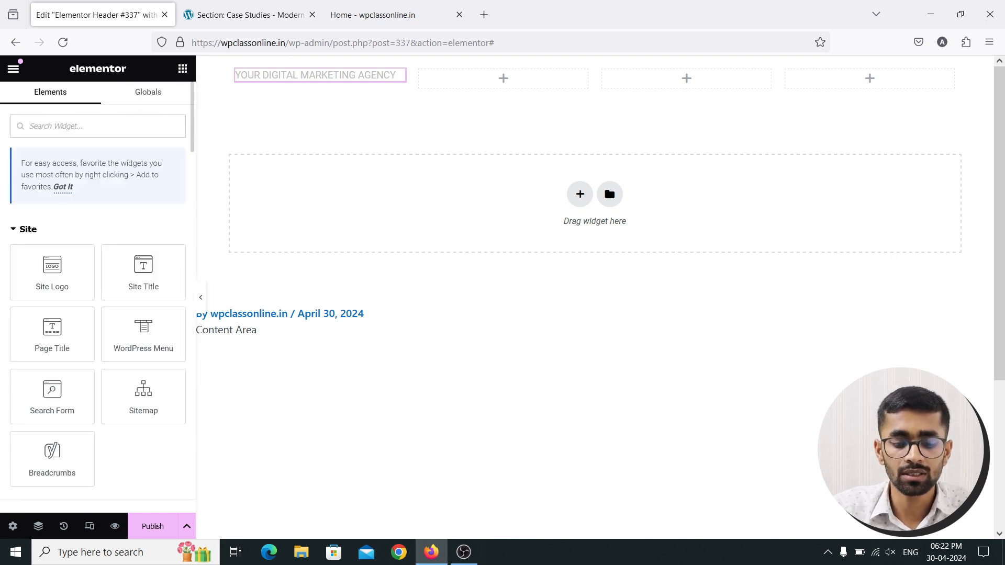
Place an Icon List in the second column and keep only one item
{"action": "type", "text": "icon"}
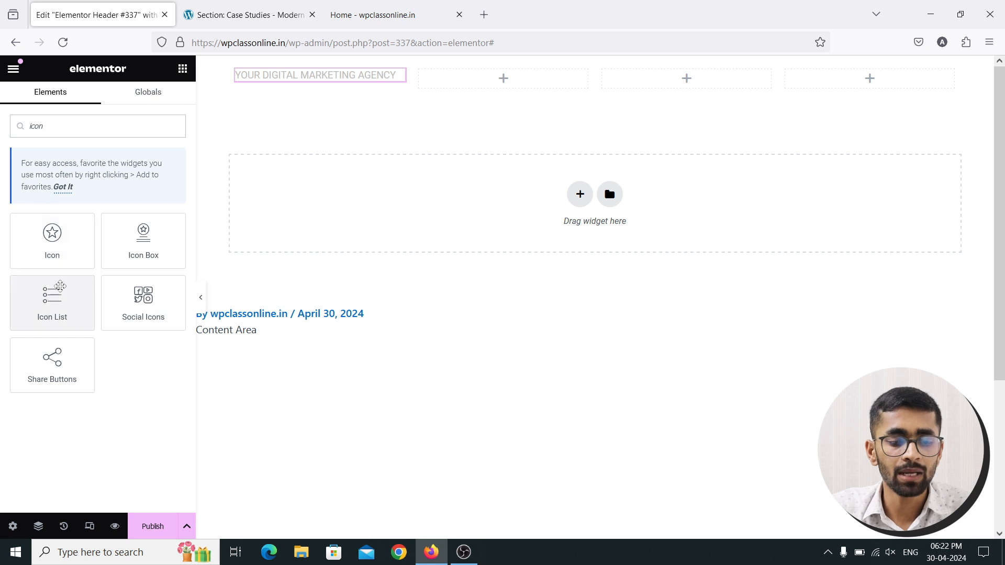
{"action": "left_click_drag", "start_coordinate": [60, 296], "coordinate": [494, 81]}
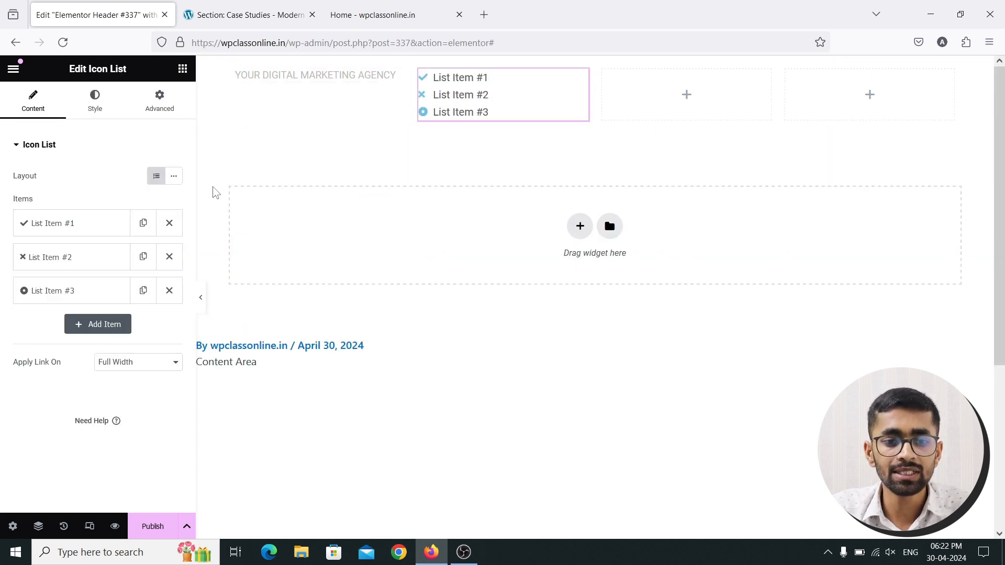
{"action": "left_click", "coordinate": [167, 293]}
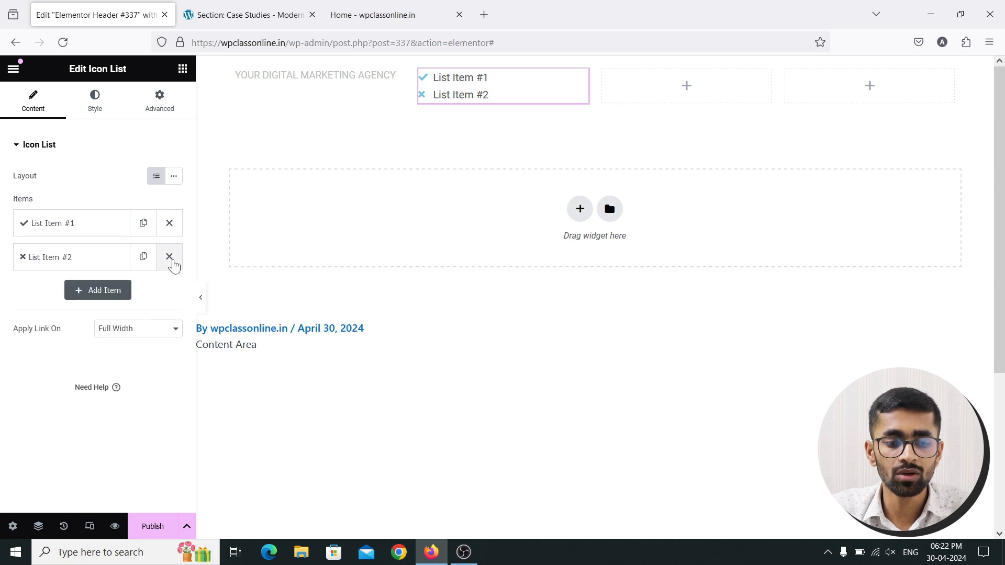
{"action": "left_click", "coordinate": [171, 259]}
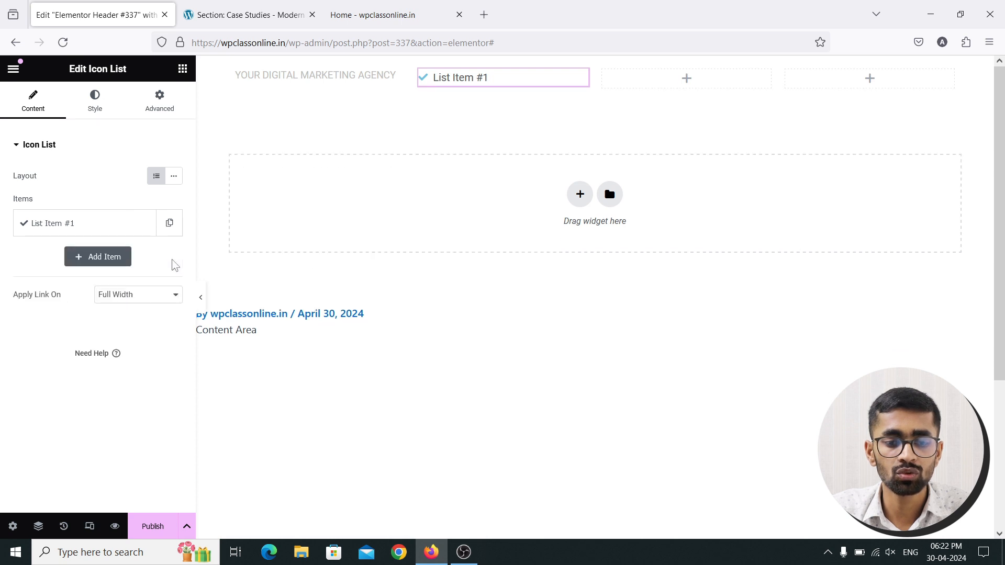
{"action": "left_click", "coordinate": [61, 224]}
Replace the item's text with the contact phone number and open the Icon Library
{"action": "left_click_drag", "start_coordinate": [74, 271], "coordinate": [16, 271]}
{"action": "left_click", "coordinate": [278, 26]}
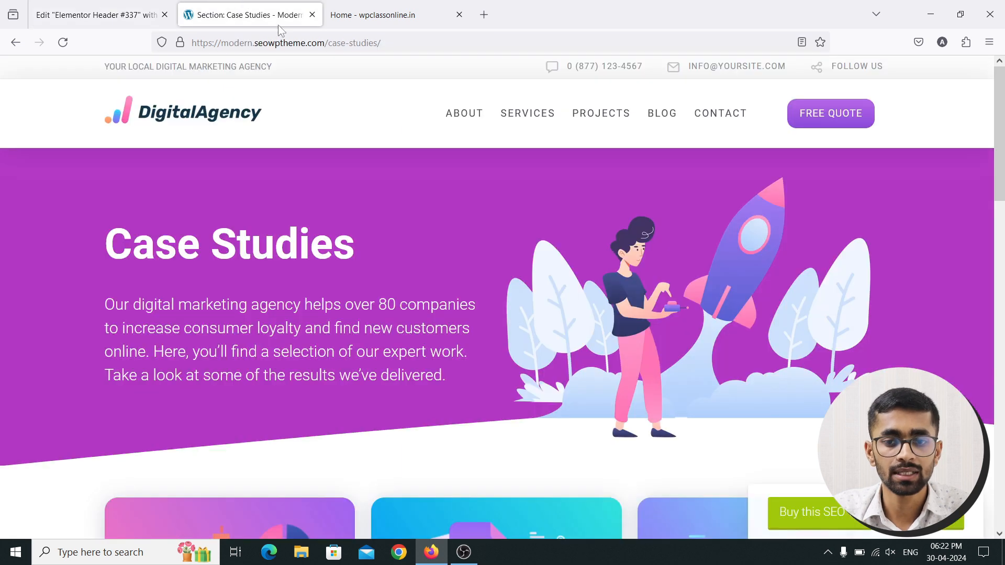
{"action": "left_click", "coordinate": [93, 14]}
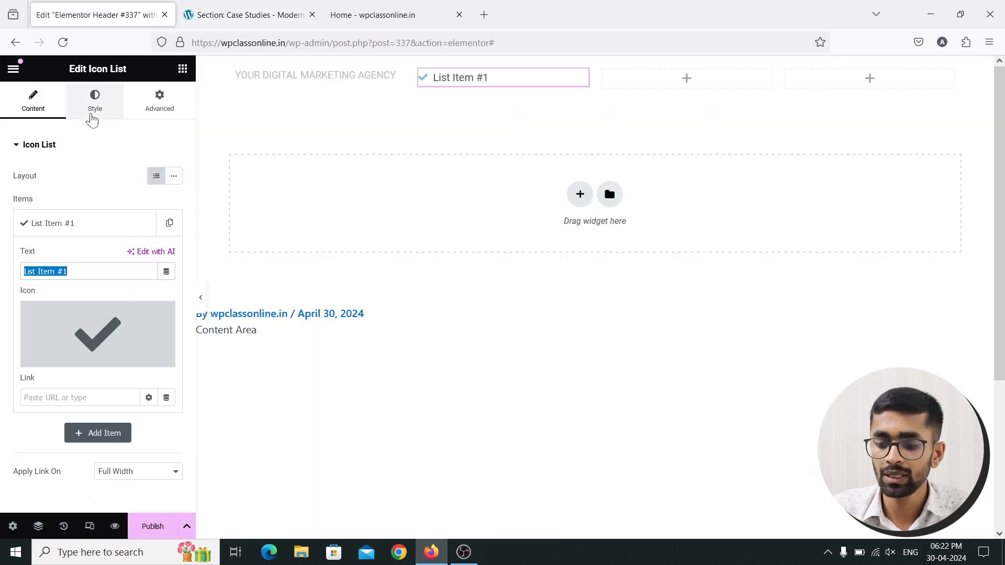
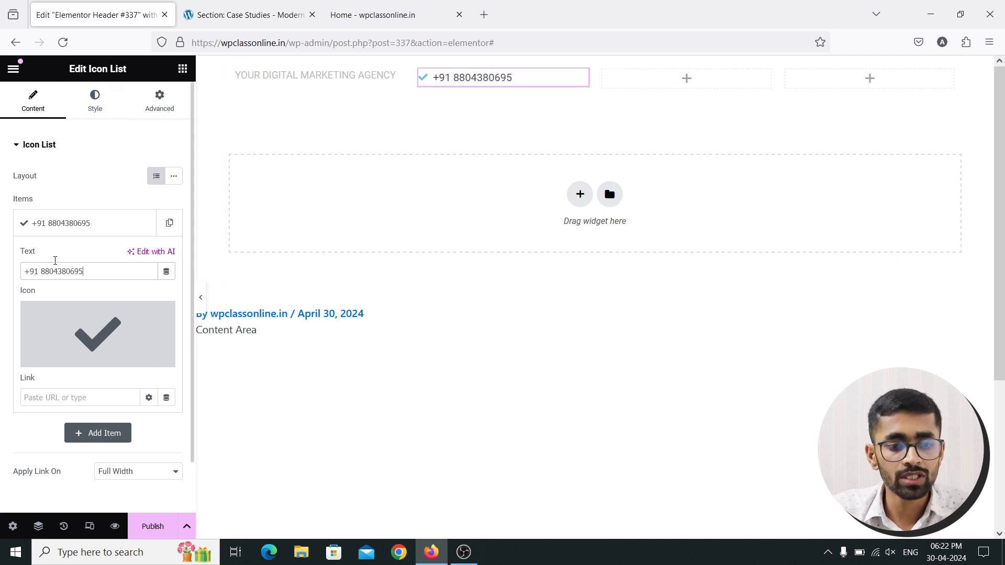
{"action": "mouse_move", "coordinate": [56, 333]}
{"action": "left_click", "coordinate": [51, 361]}
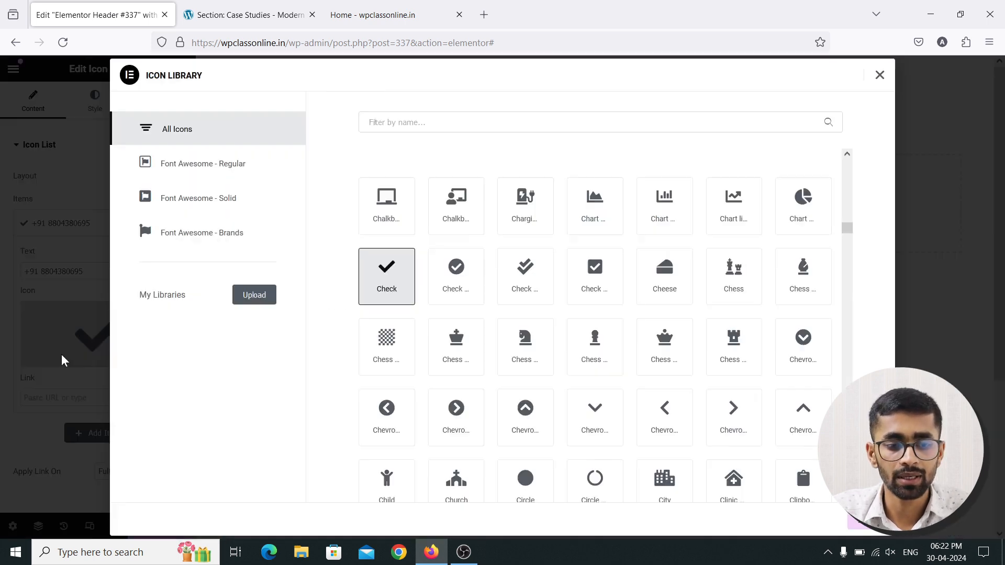
Search the Icon Library for 'phone' and insert the Phone icon in place of the check mark
{"action": "left_click", "coordinate": [440, 121]}
{"action": "type", "text": "call"}
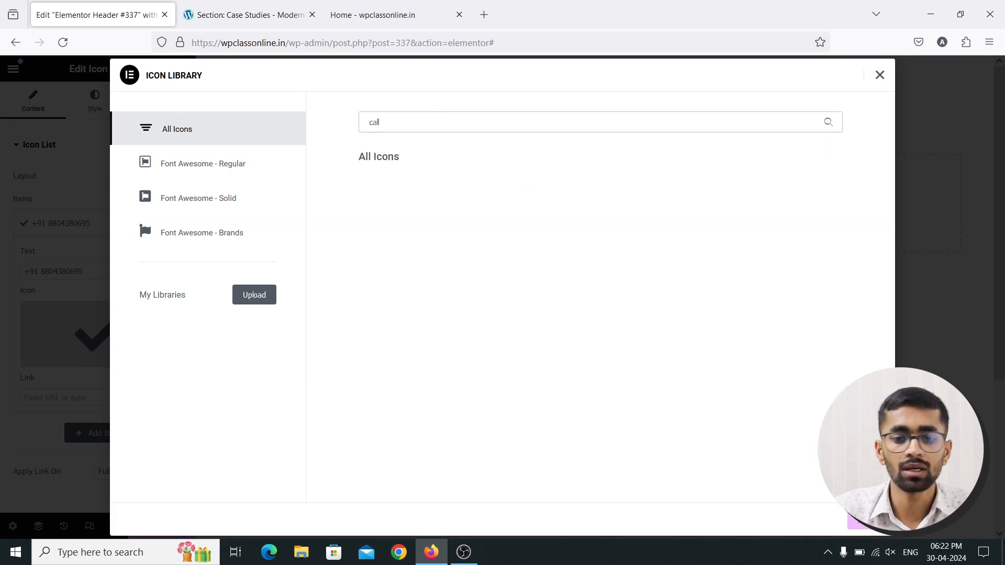
{"action": "key", "text": "BackSpace"}
{"action": "key", "text": "BackSpace"}
{"action": "key", "text": "BackSpace"}
{"action": "key", "text": "BackSpace"}
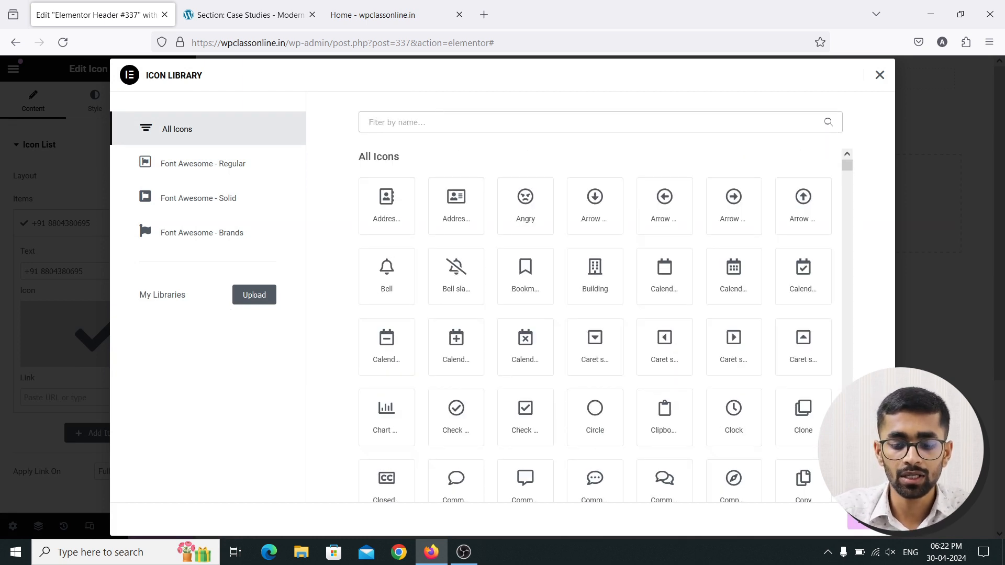
{"action": "type", "text": "phone"}
{"action": "left_click", "coordinate": [459, 278]}
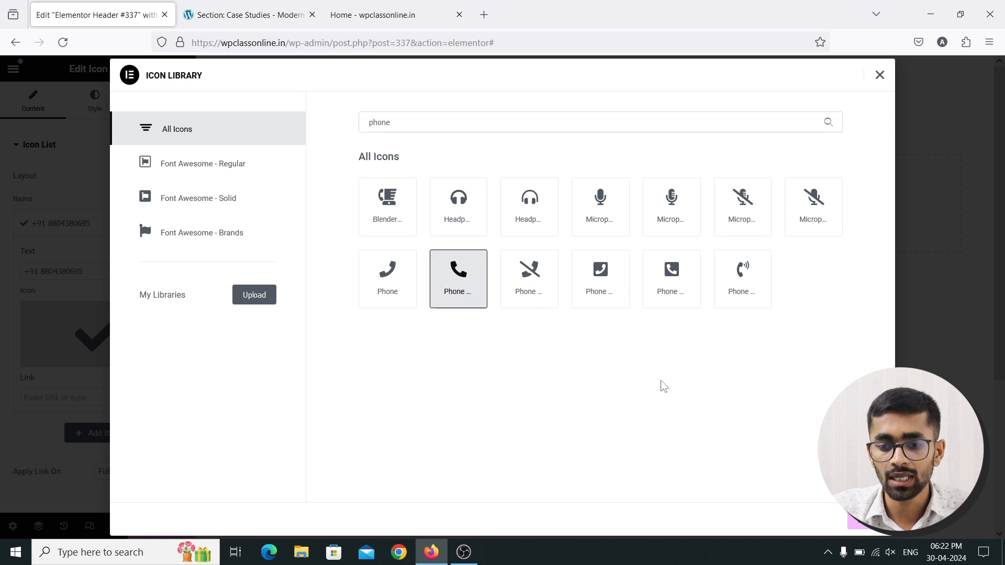
{"action": "left_click", "coordinate": [862, 523]}
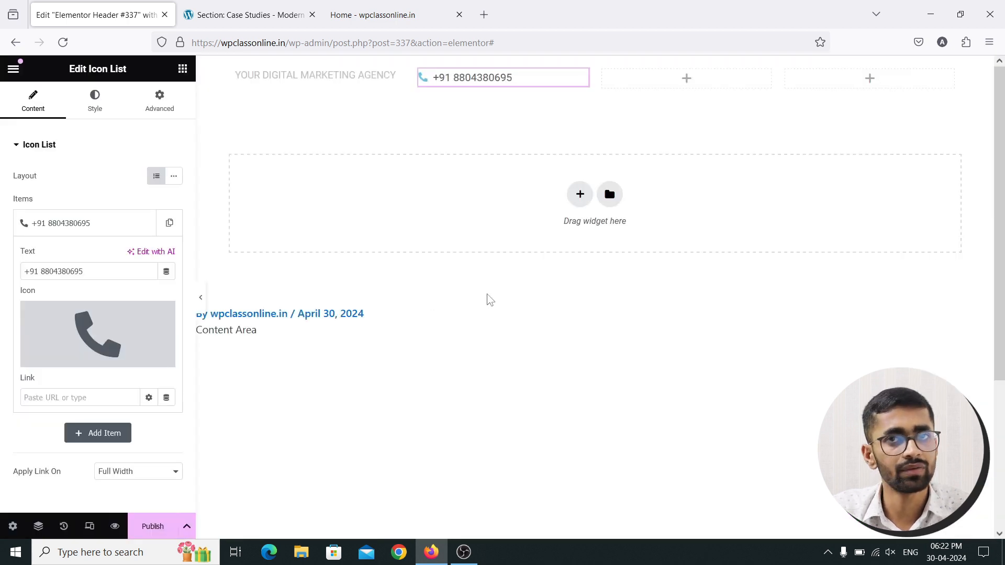
Set the list item's icon colour to #BCBCBC
{"action": "left_click", "coordinate": [90, 107]}
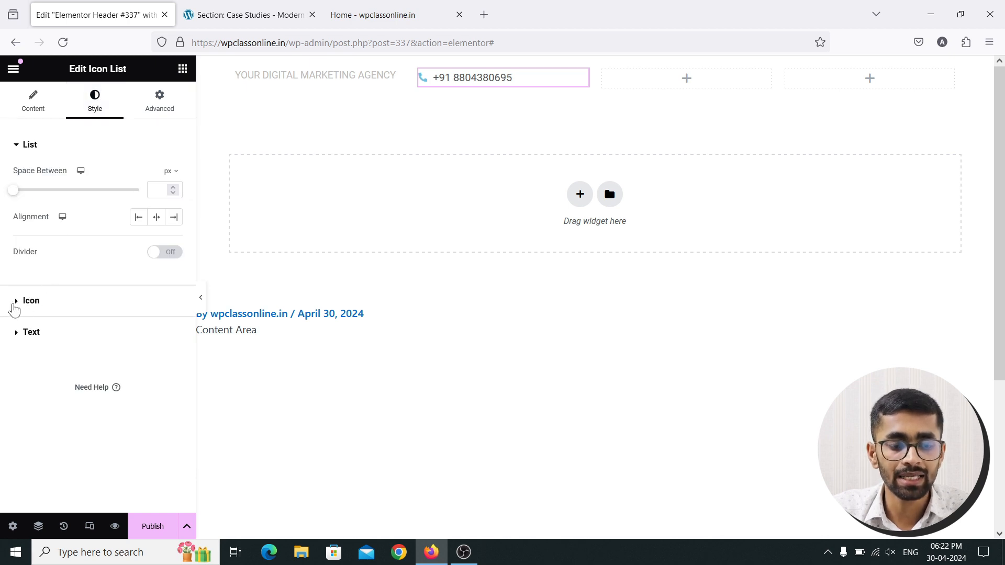
{"action": "left_click", "coordinate": [15, 301]}
{"action": "left_click", "coordinate": [174, 235]}
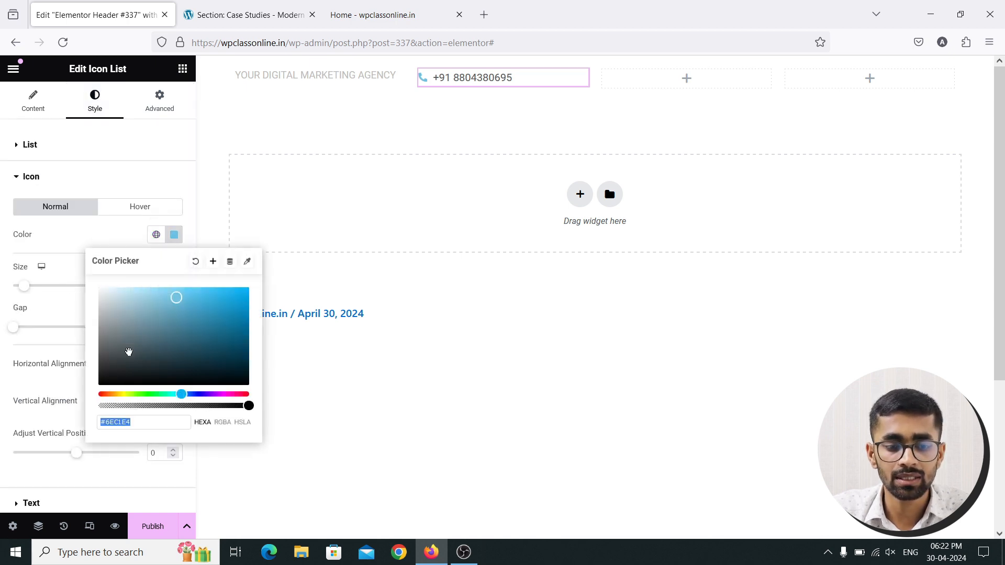
{"action": "left_click_drag", "start_coordinate": [111, 323], "coordinate": [98, 312]}
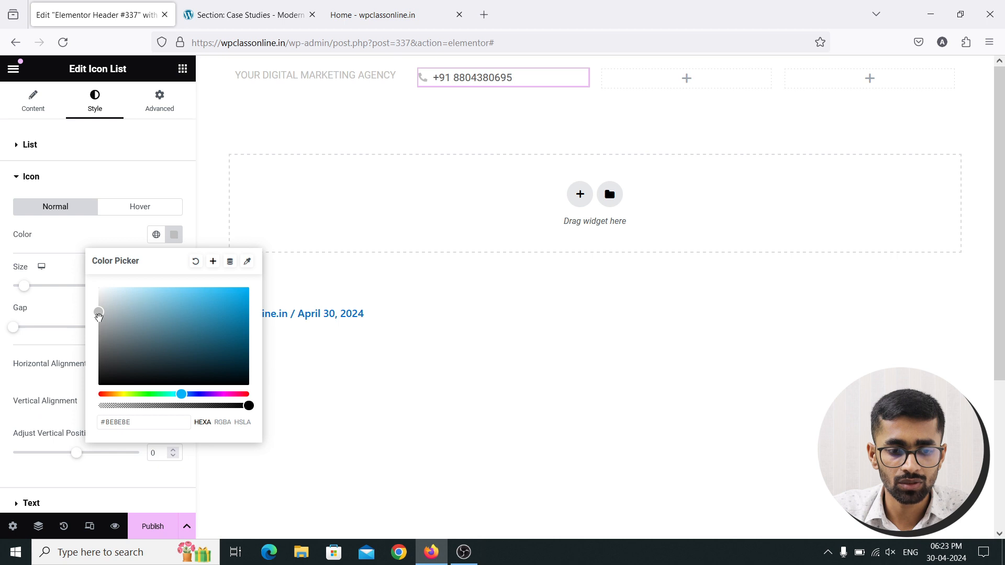
{"action": "left_click_drag", "start_coordinate": [97, 315], "coordinate": [98, 313]}
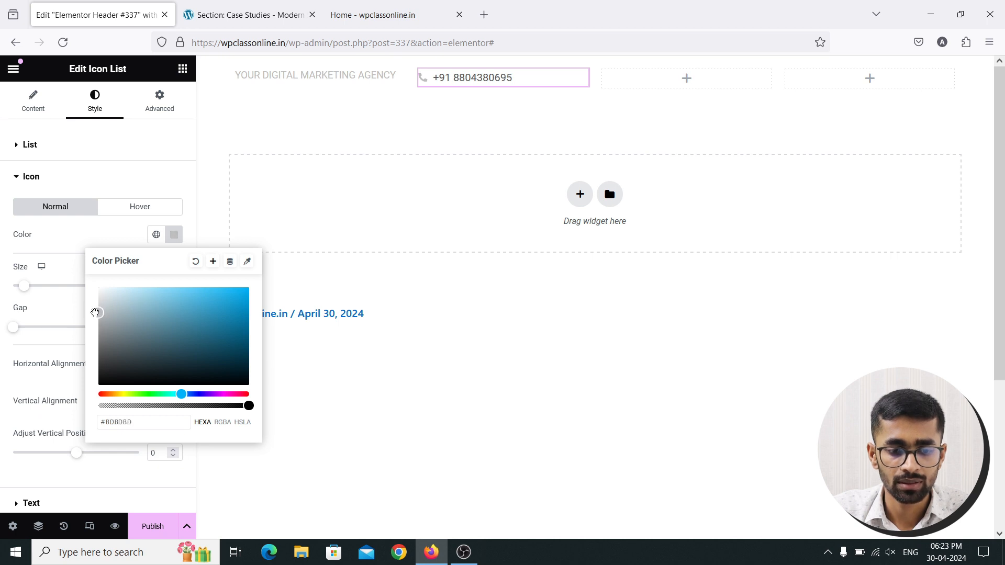
{"action": "left_click", "coordinate": [116, 422]}
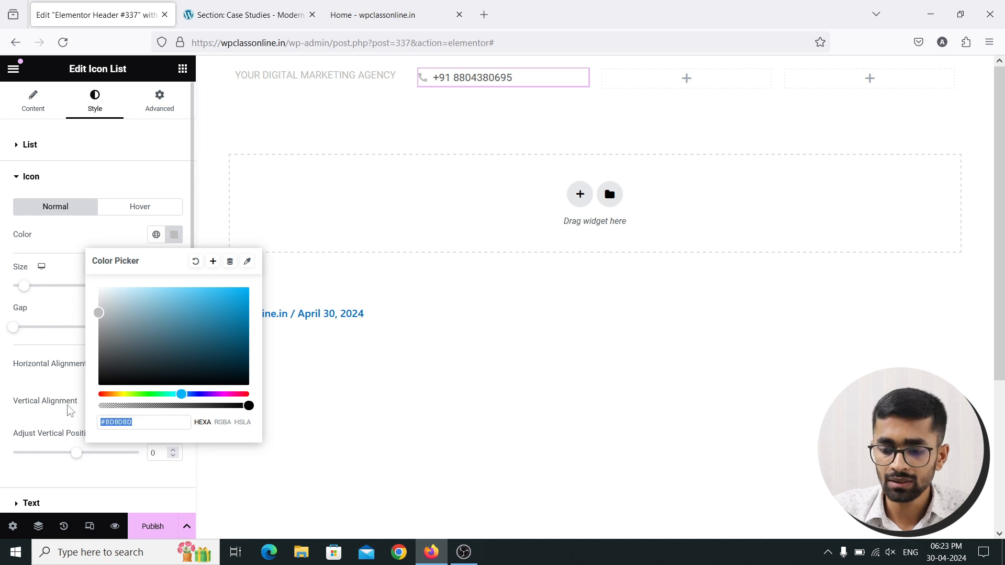
{"action": "type", "text": "#"}
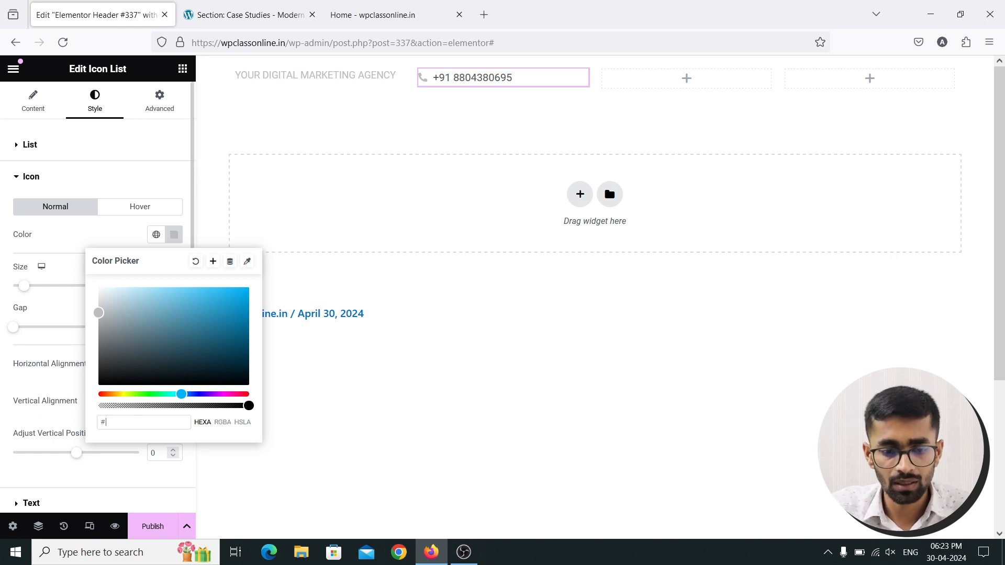
{"action": "type", "text": "BC"}
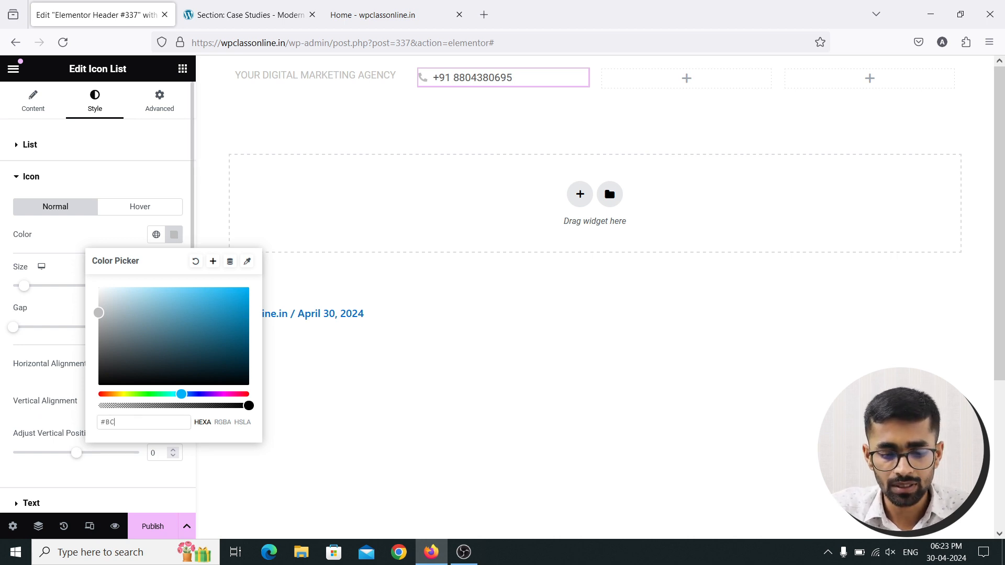
{"action": "type", "text": "BCBC"}
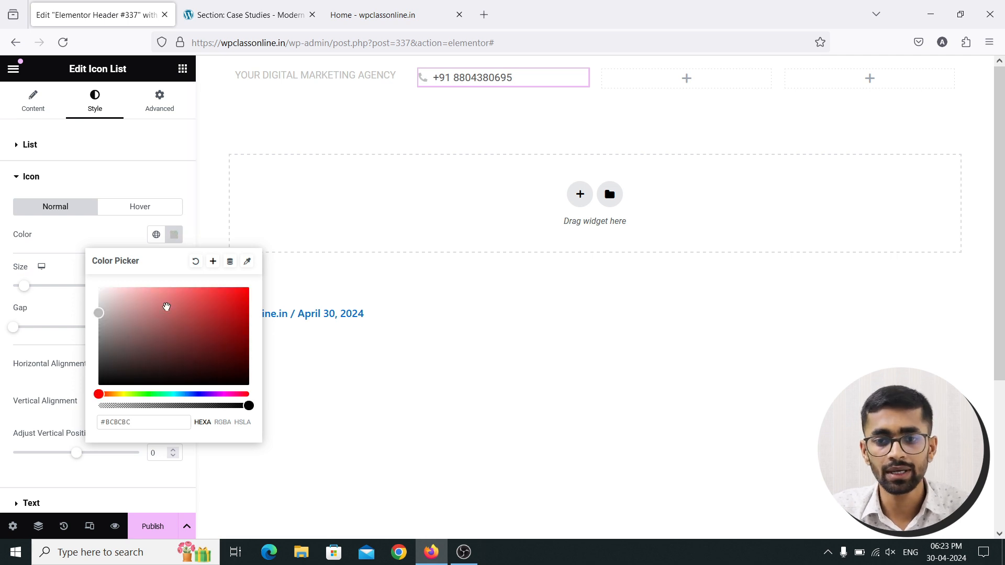
{"action": "left_click", "coordinate": [174, 237]}
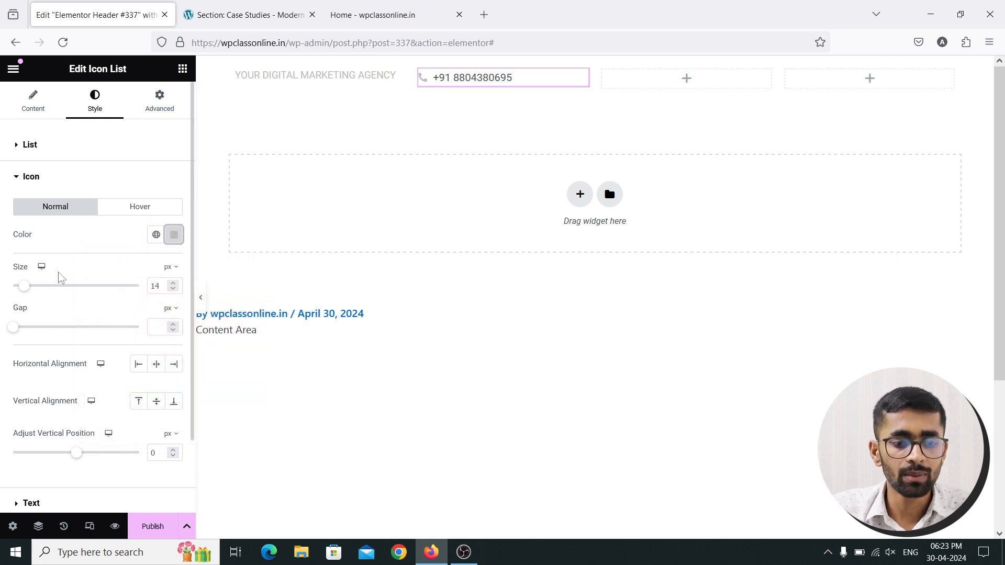
{"action": "left_click", "coordinate": [15, 178]}
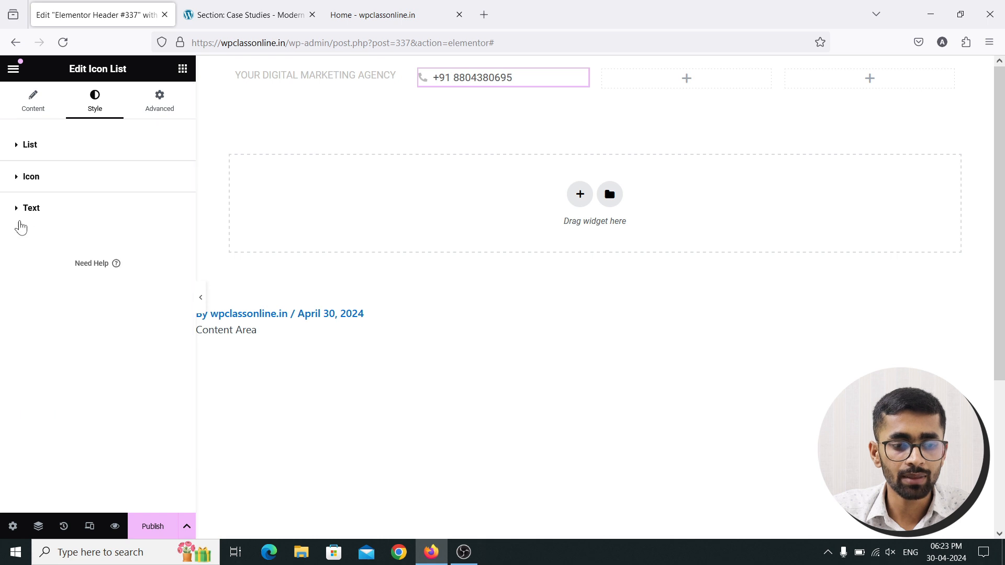
Change the phone number's text colour from #54595F to #BCBCBC
{"action": "left_click", "coordinate": [15, 212]}
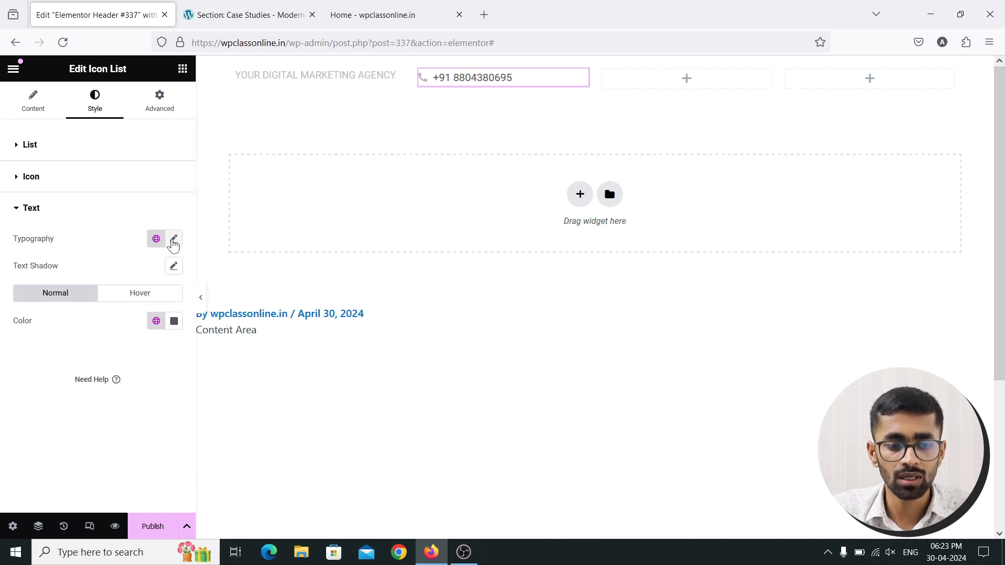
{"action": "left_click", "coordinate": [174, 321]}
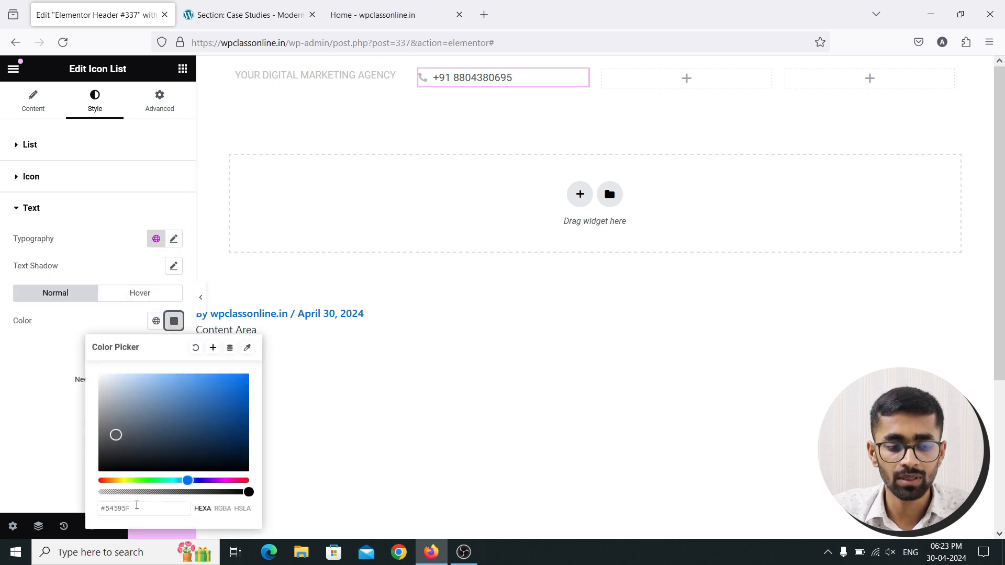
{"action": "left_click_drag", "start_coordinate": [134, 506], "coordinate": [87, 503]}
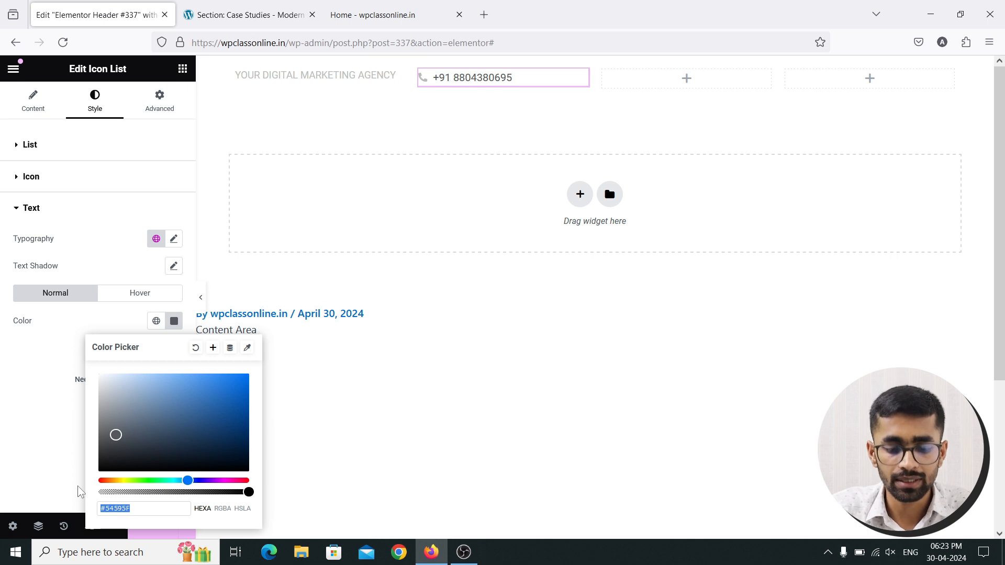
{"action": "type", "text": "#"}
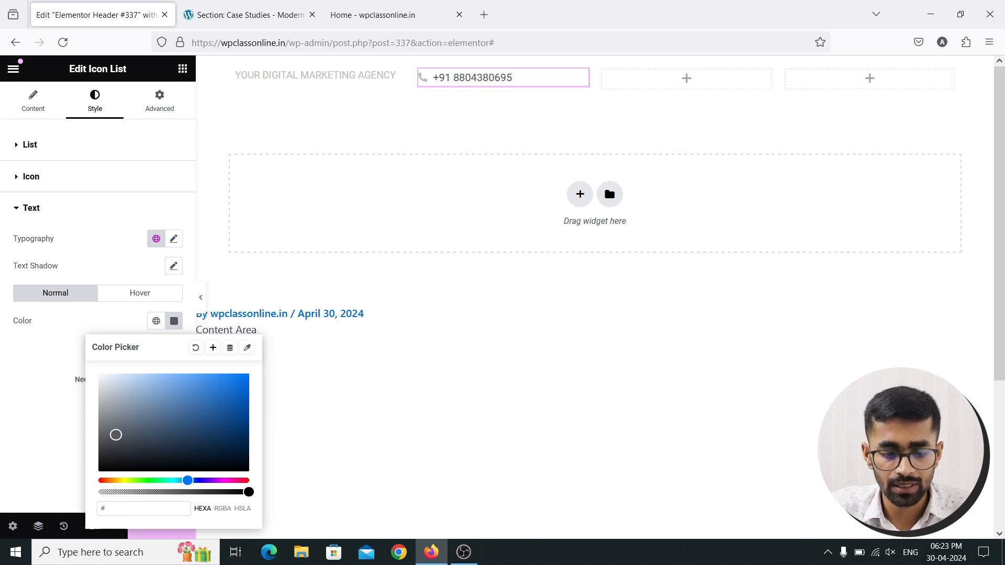
{"action": "type", "text": "BCBCBC"}
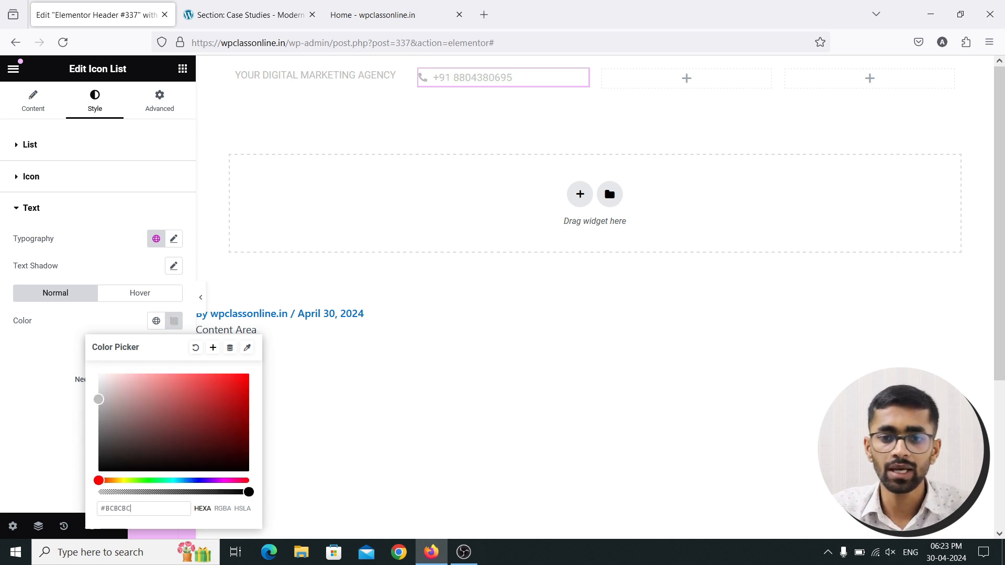
{"action": "left_click", "coordinate": [174, 322]}
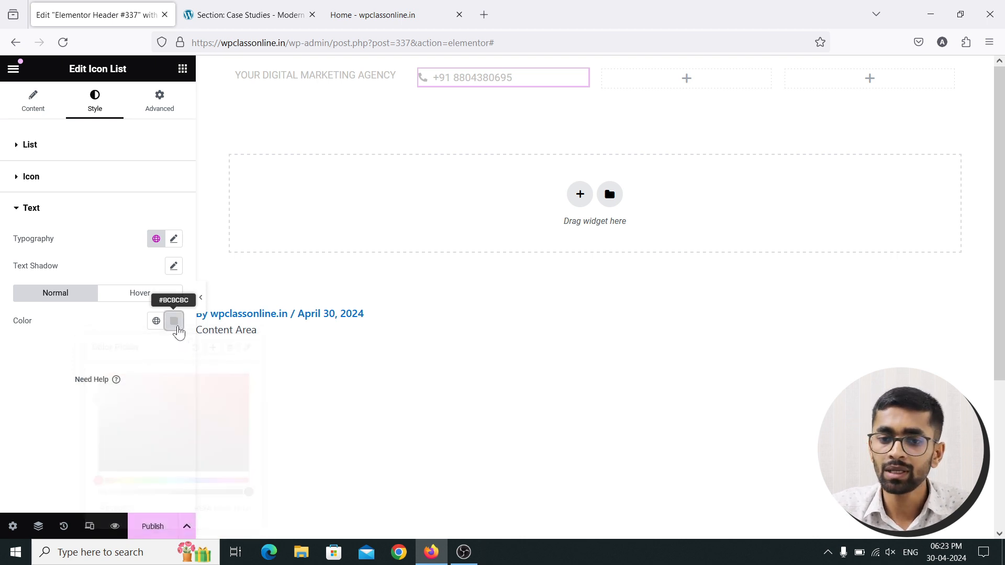
Right-align the phone entry in its column and compare with the demo header
{"action": "left_click", "coordinate": [33, 103]}
{"action": "left_click", "coordinate": [98, 107]}
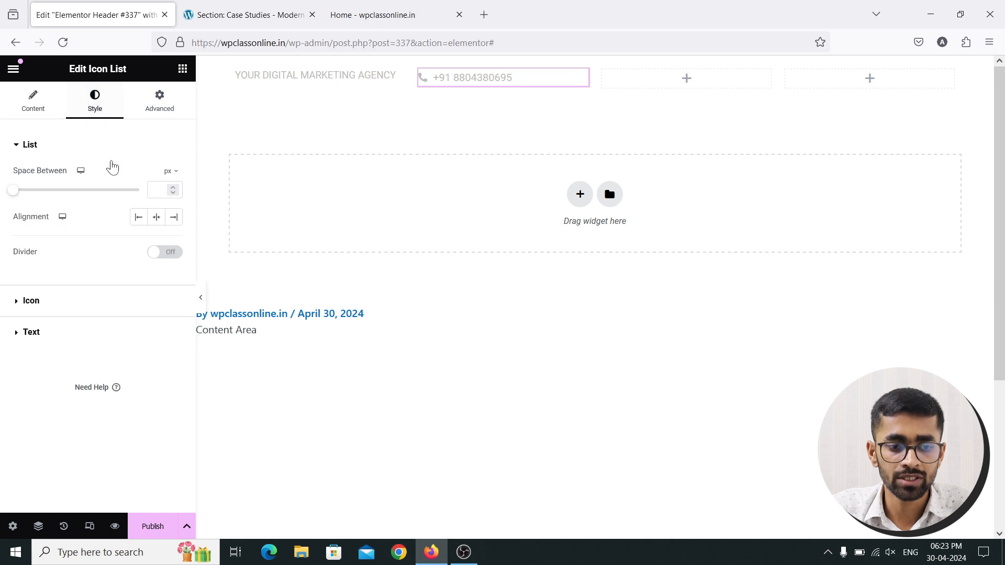
{"action": "left_click", "coordinate": [174, 218]}
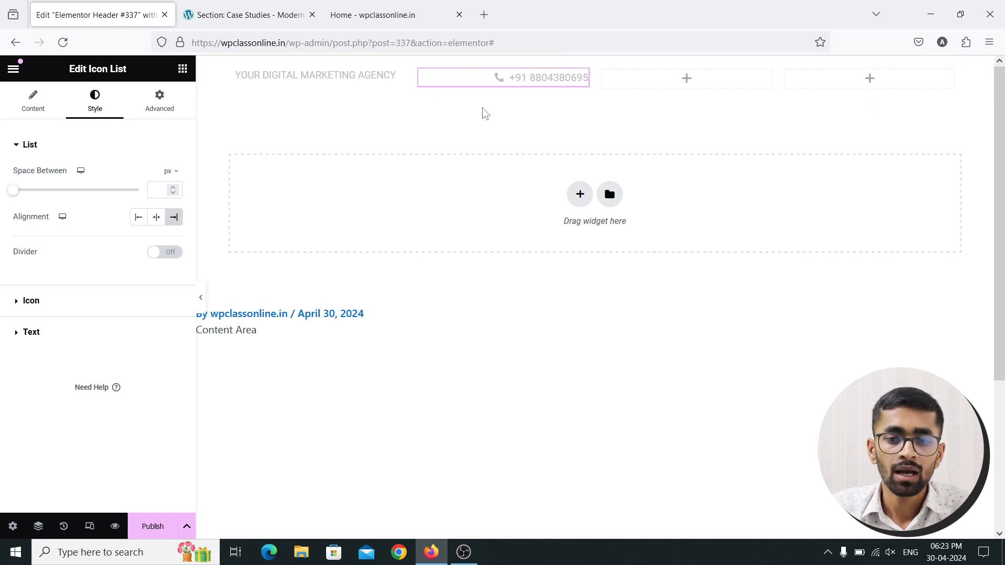
{"action": "key", "text": "ctrl+Tab"}
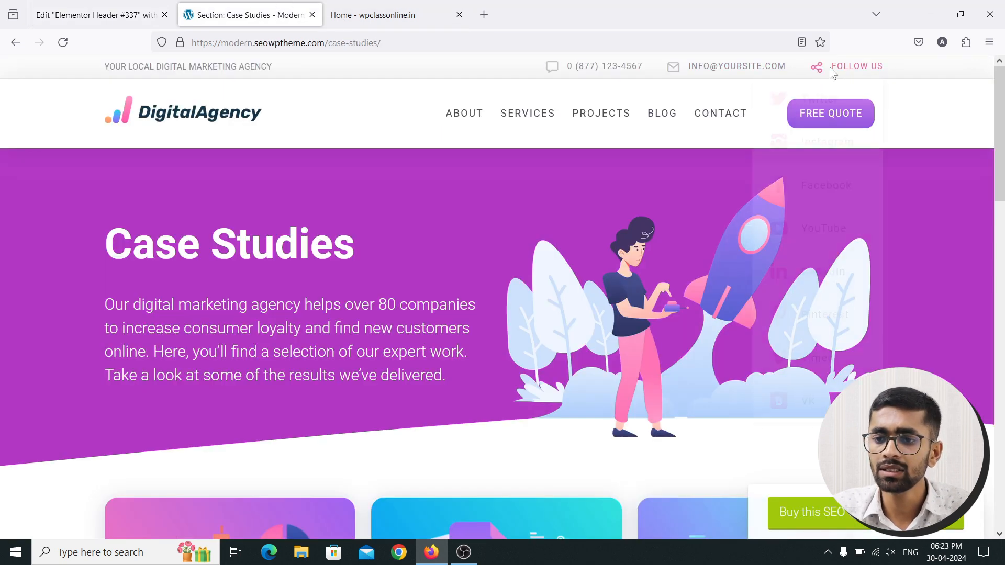
{"action": "key", "text": "ctrl+shift+Tab"}
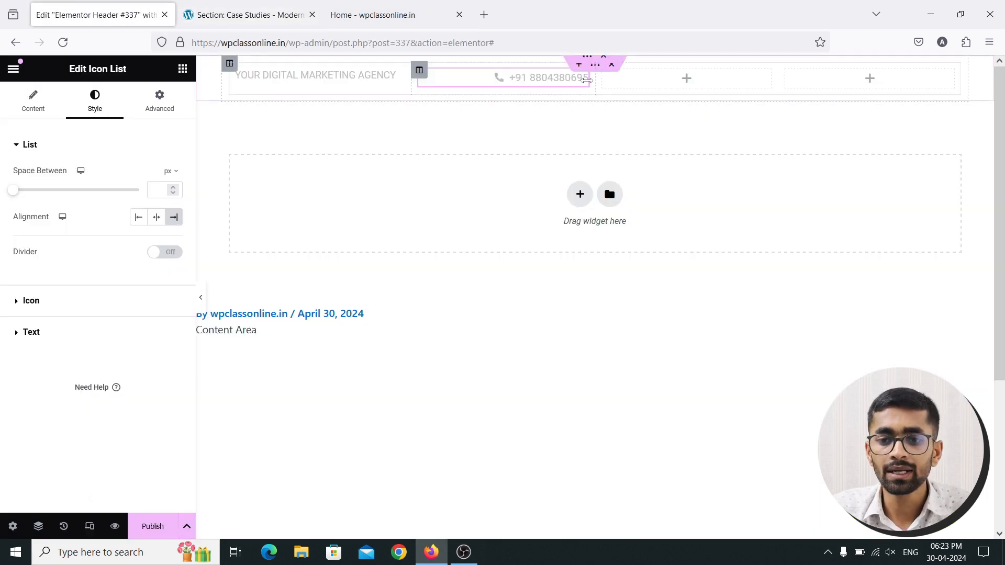
{"action": "left_click", "coordinate": [420, 72]}
{"action": "right_click", "coordinate": [421, 72]}
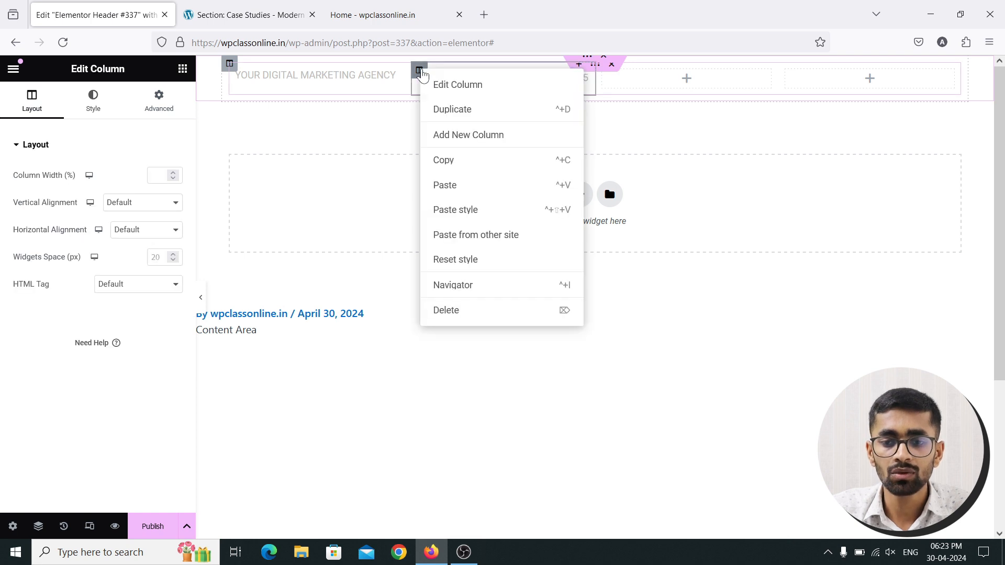
{"action": "left_click", "coordinate": [467, 109]}
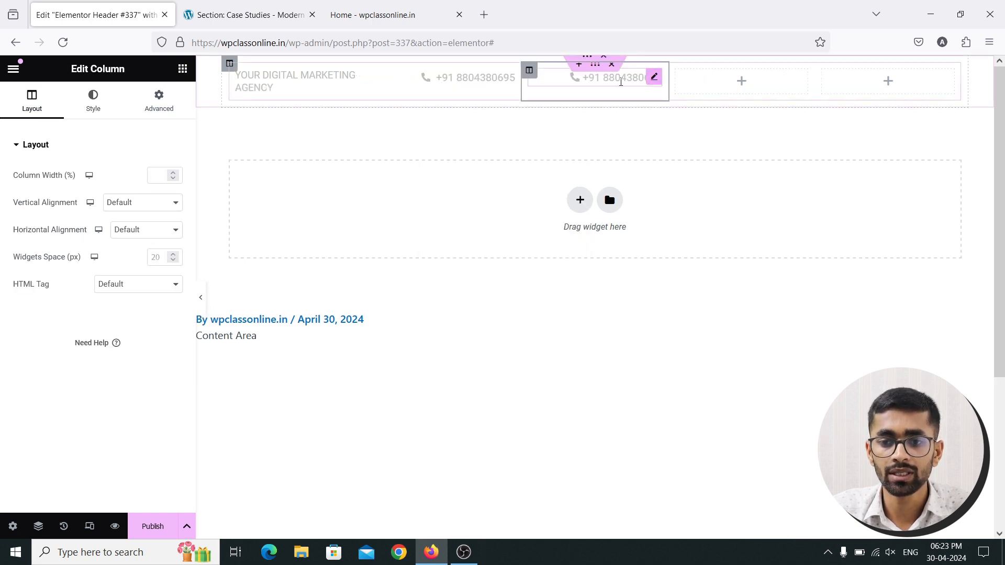
{"action": "right_click", "coordinate": [529, 75]}
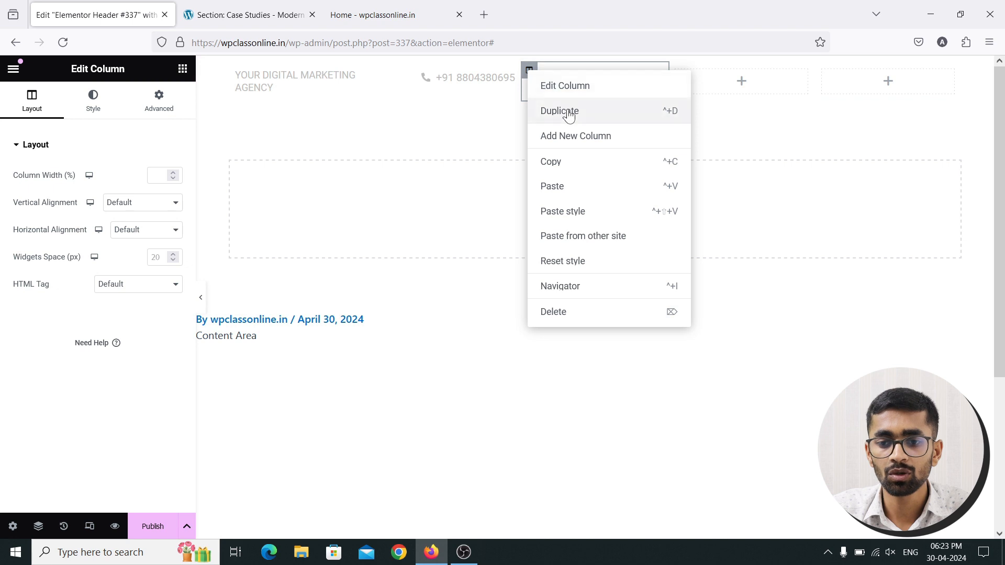
{"action": "left_click", "coordinate": [672, 108]}
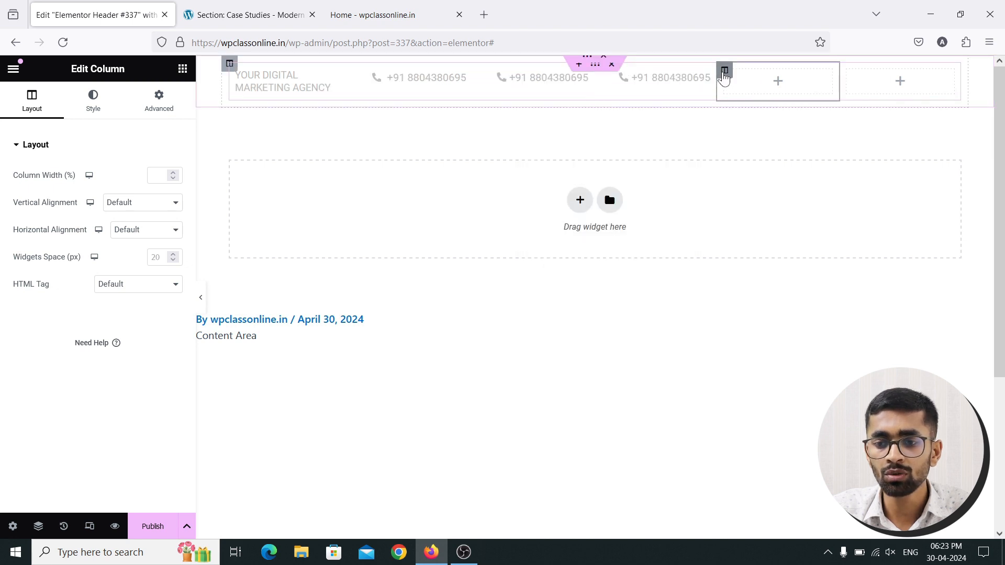
{"action": "right_click", "coordinate": [725, 70]}
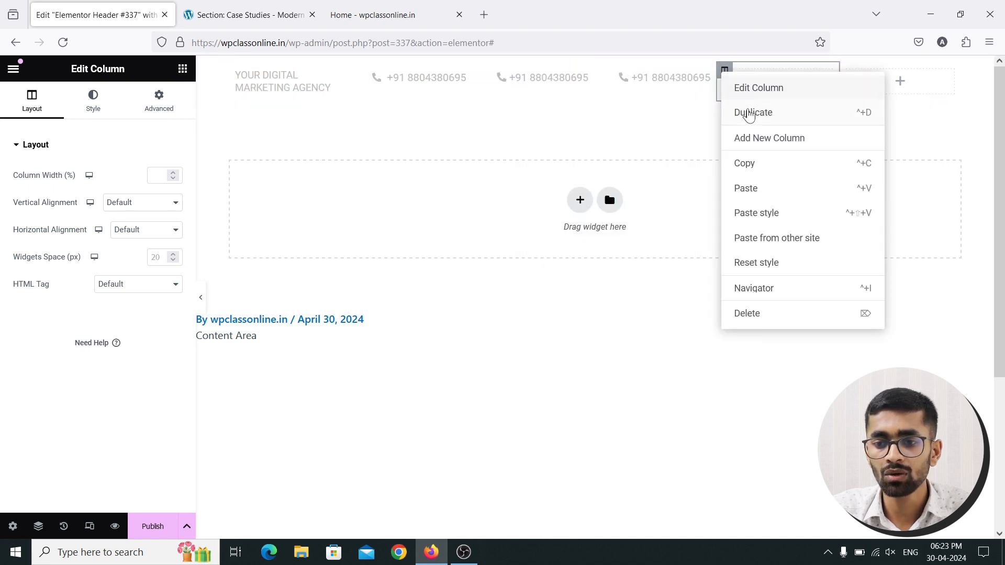
{"action": "left_click", "coordinate": [757, 311]}
{"action": "right_click", "coordinate": [822, 75]}
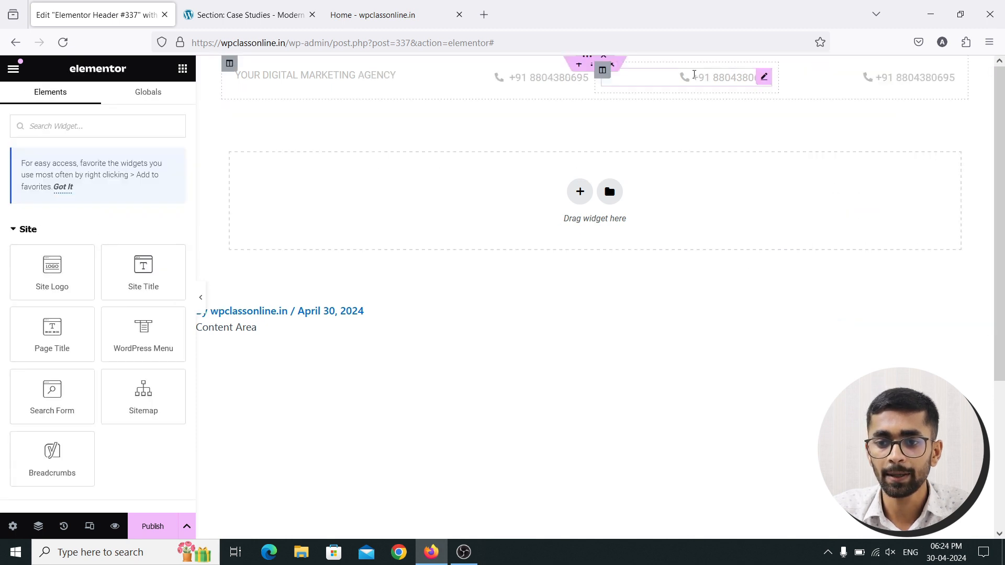
{"action": "key", "text": "ctrl+Tab"}
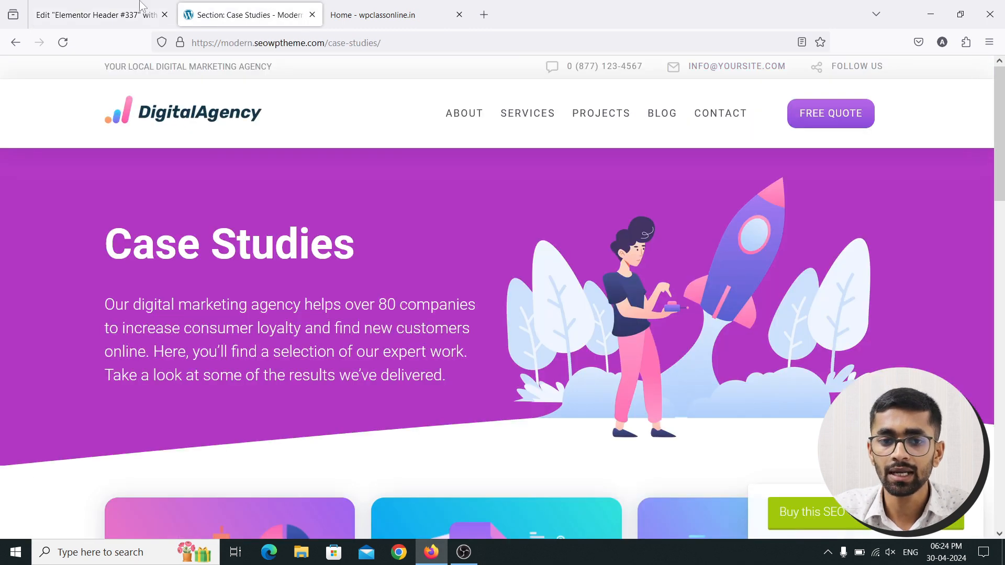
{"action": "key", "text": "ctrl+shift+Tab"}
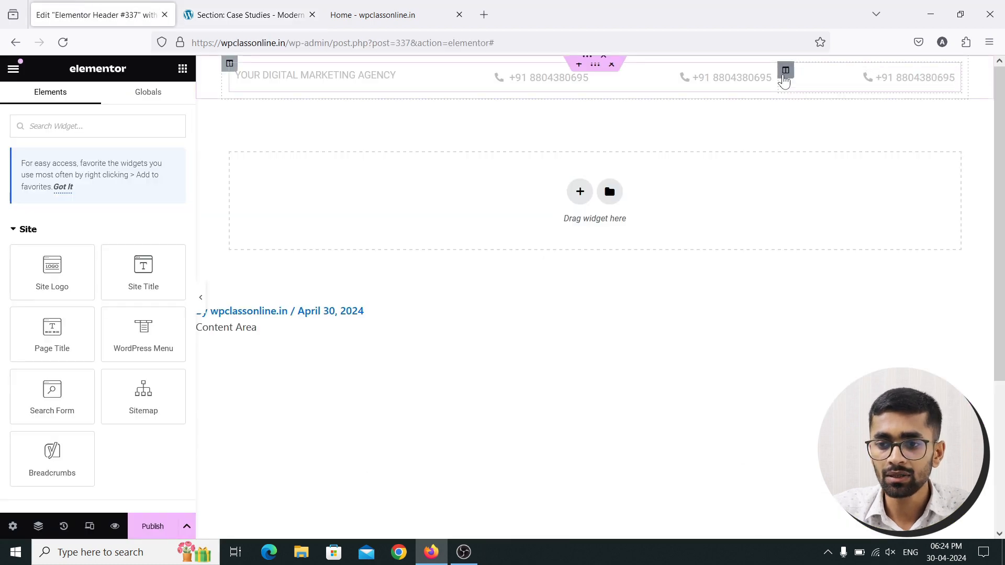
Replace the middle item's phone number with the help e-mail address
{"action": "left_click", "coordinate": [766, 80]}
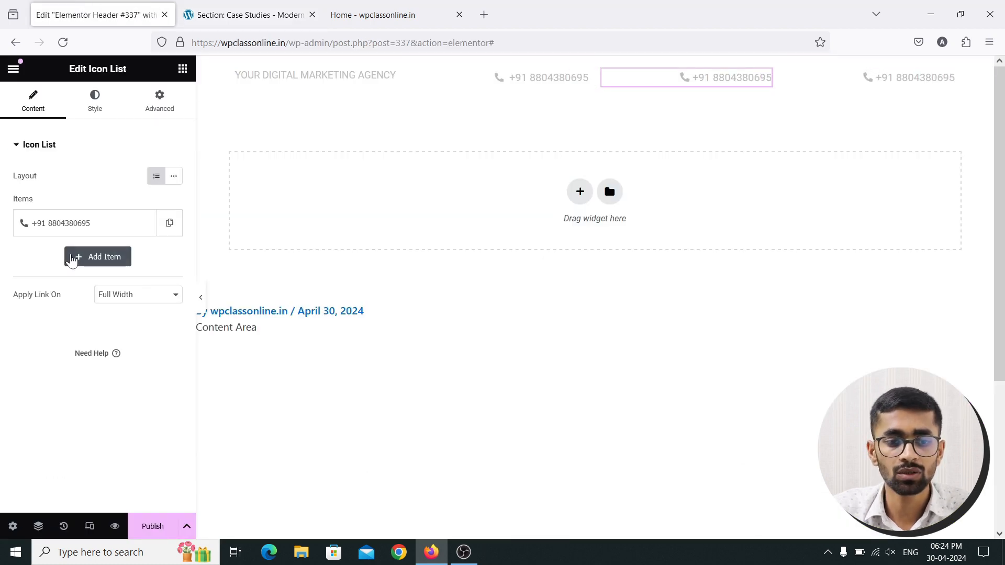
{"action": "left_click", "coordinate": [101, 227]}
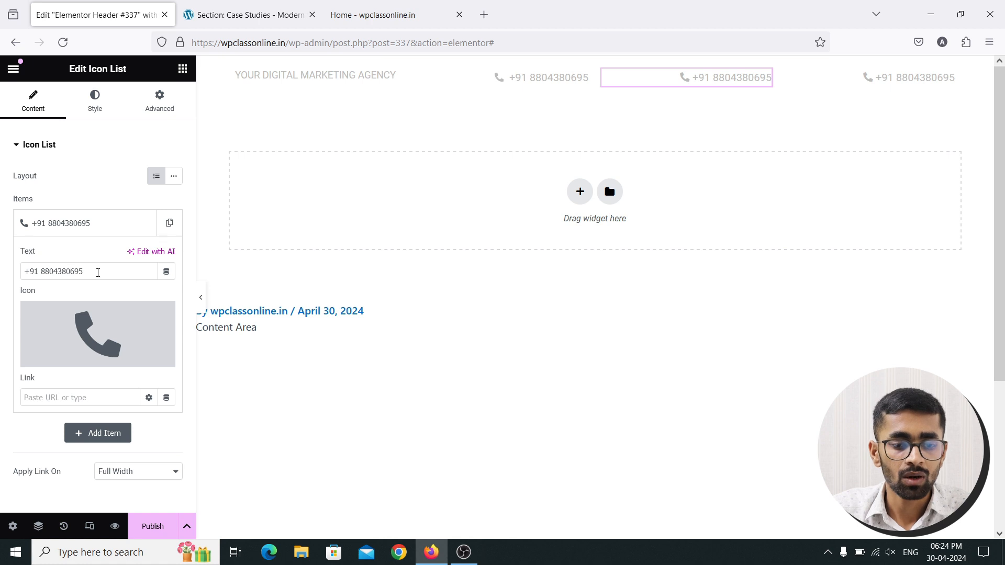
{"action": "left_click_drag", "start_coordinate": [98, 273], "coordinate": [1, 268]}
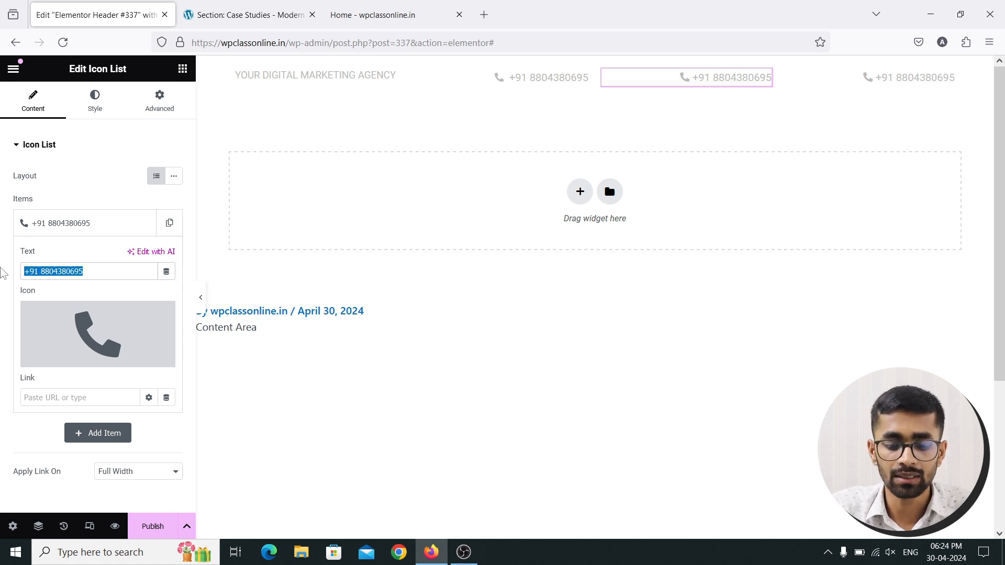
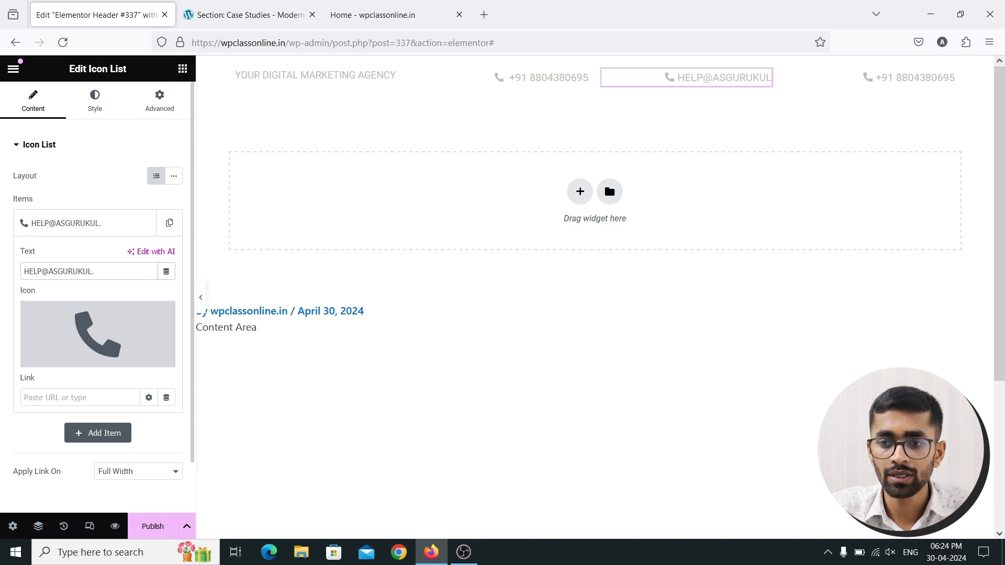
Swap its icon for the Envelope icon found by searching 'ENV', then compare with the reference
{"action": "mouse_move", "coordinate": [50, 304]}
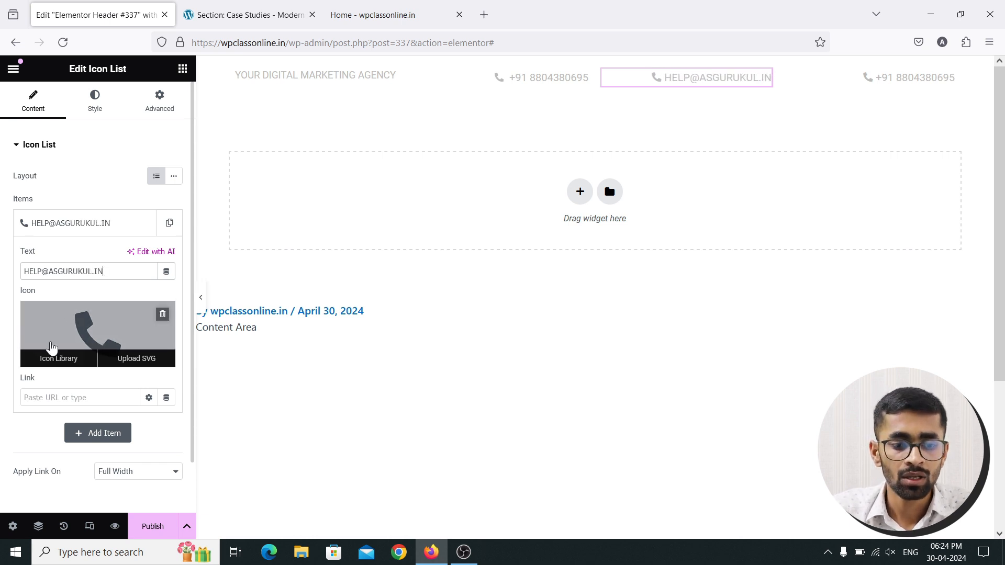
{"action": "left_click", "coordinate": [53, 362]}
{"action": "left_click", "coordinate": [438, 118]}
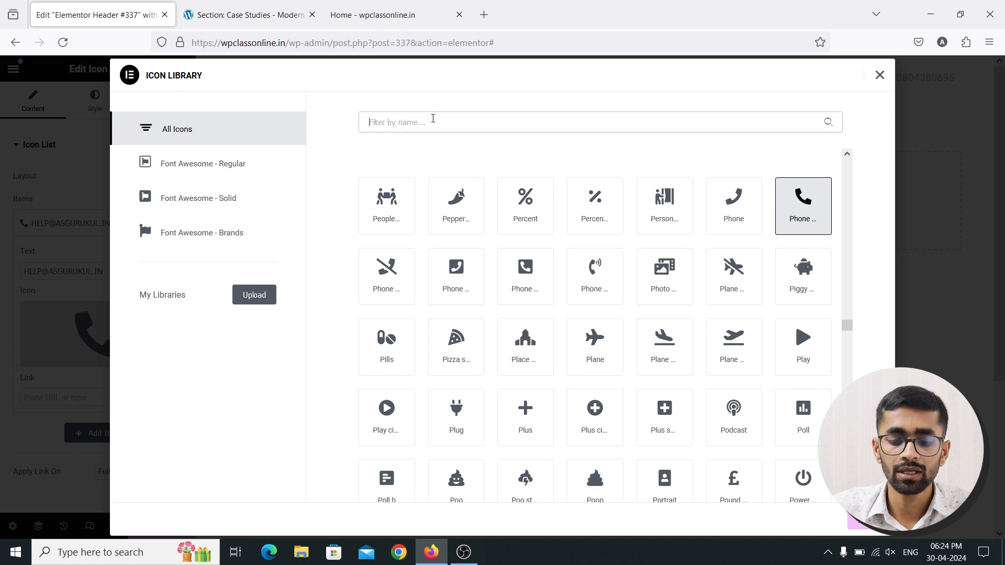
{"action": "type", "text": "ENV"}
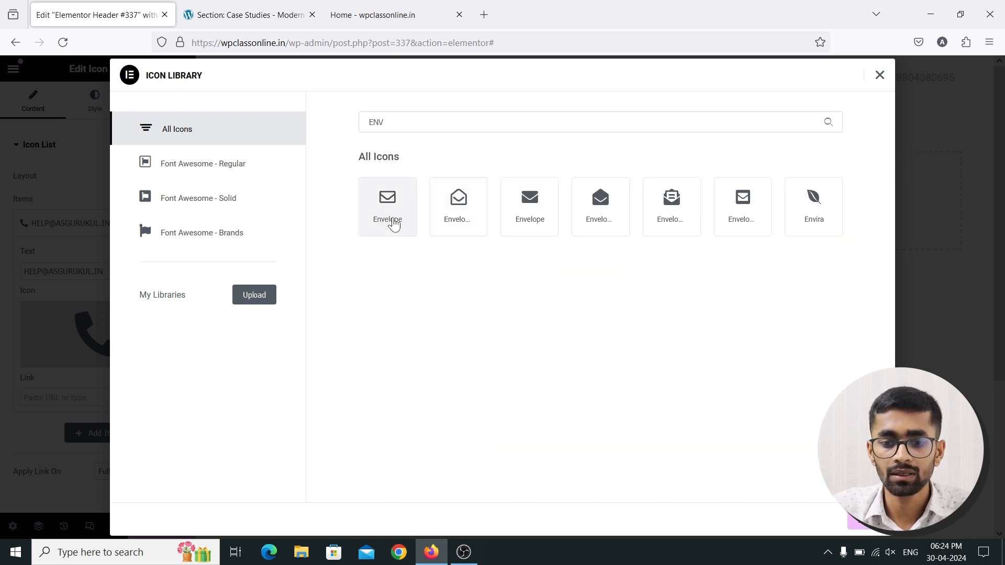
{"action": "left_click", "coordinate": [391, 220]}
{"action": "left_click", "coordinate": [863, 521]}
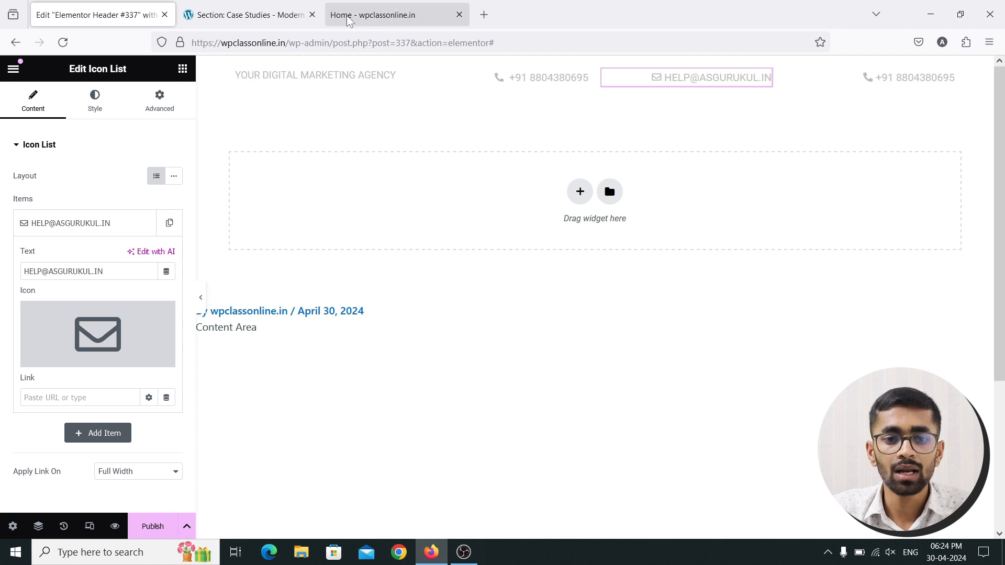
{"action": "left_click", "coordinate": [251, 15]}
{"action": "left_click", "coordinate": [100, 15]}
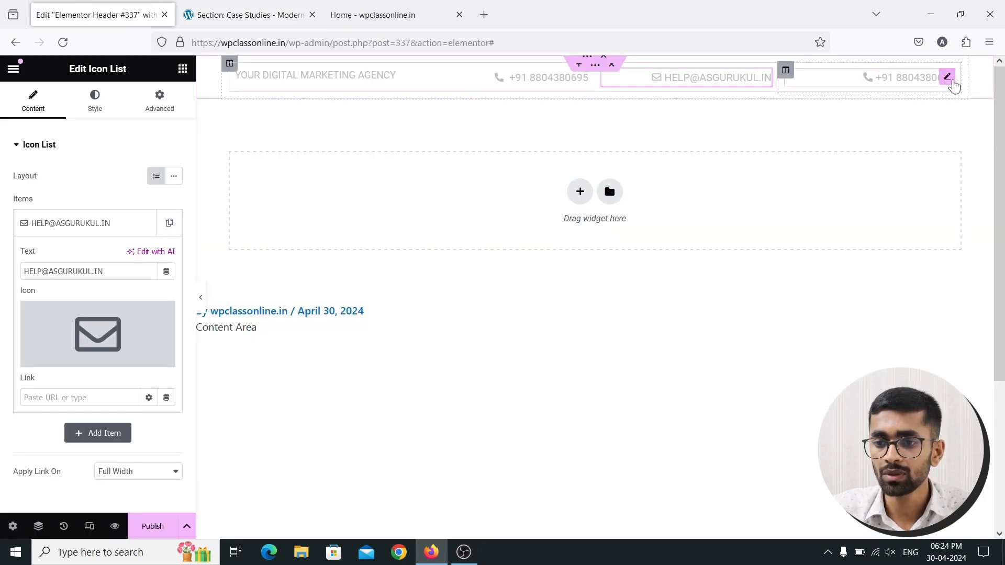
Change the right-hand item's text to FOLLOW US
{"action": "left_click", "coordinate": [951, 81]}
{"action": "left_click", "coordinate": [113, 224]}
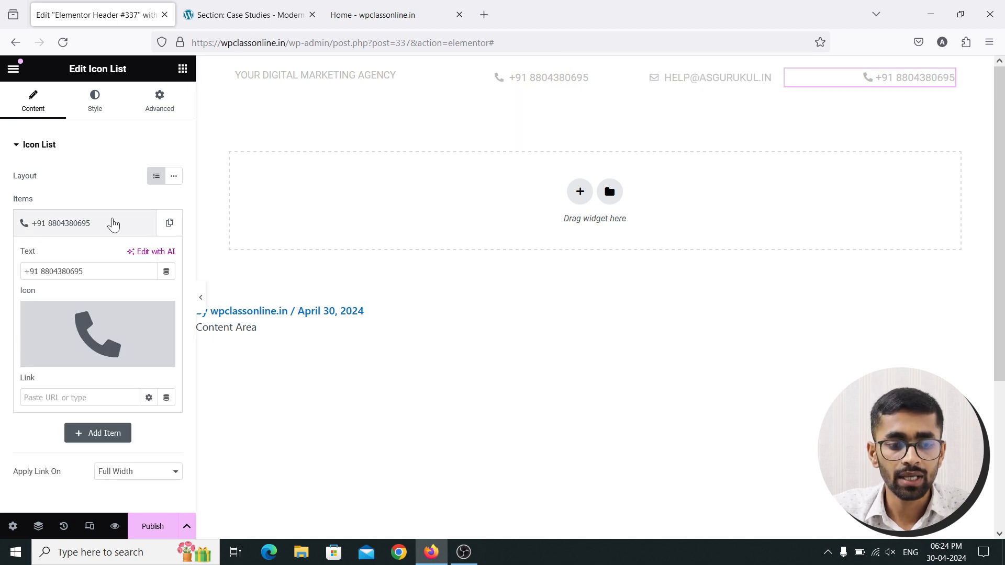
{"action": "left_click_drag", "start_coordinate": [102, 269], "coordinate": [11, 266]}
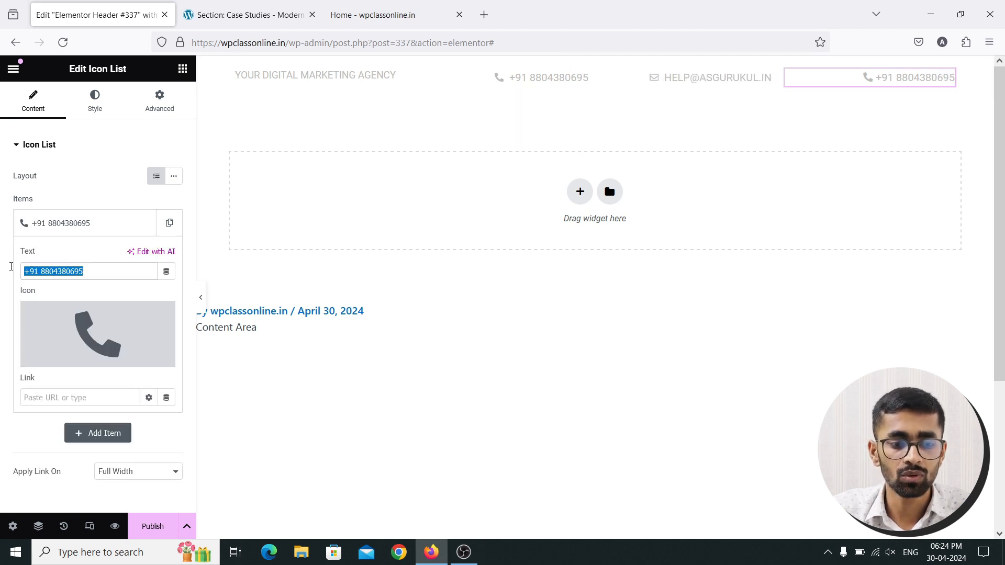
{"action": "type", "text": "FOLL"}
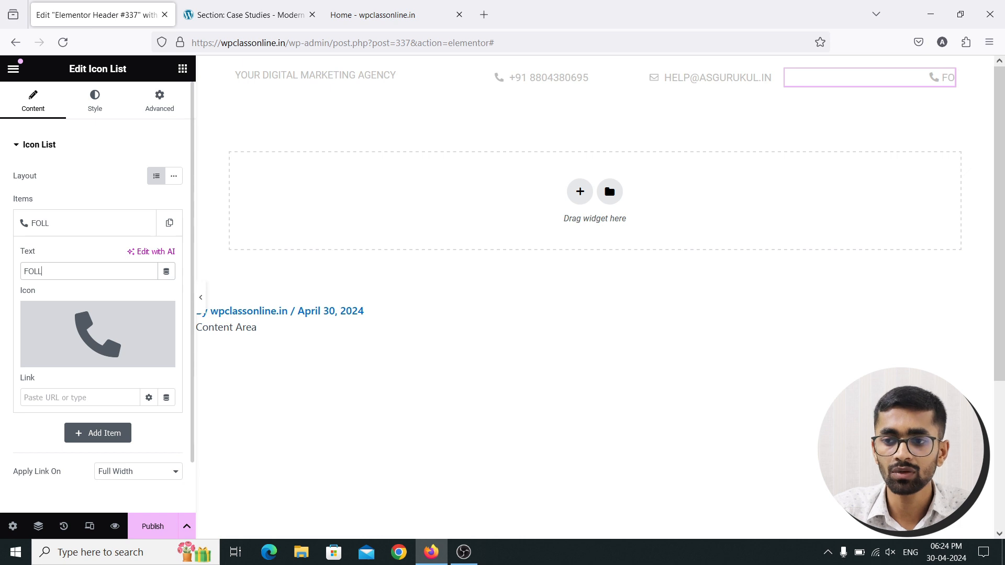
{"action": "type", "text": "OW US"}
{"action": "key", "text": "BackSpace"}
{"action": "type", "text": "US"}
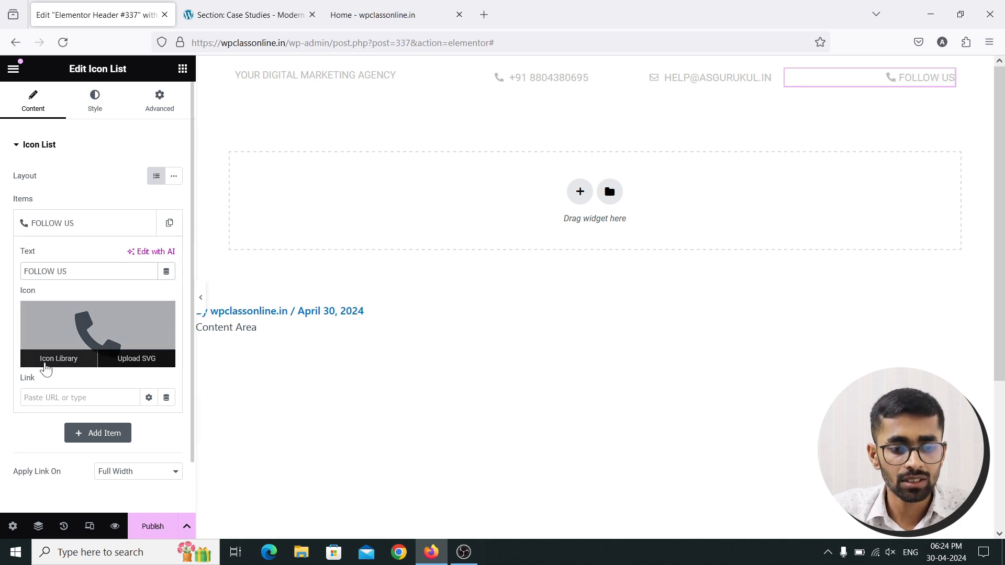
Insert the square share icon, found by searching 'SHARE', for the FOLLOW US item
{"action": "left_click", "coordinate": [42, 363]}
{"action": "left_click", "coordinate": [400, 120]}
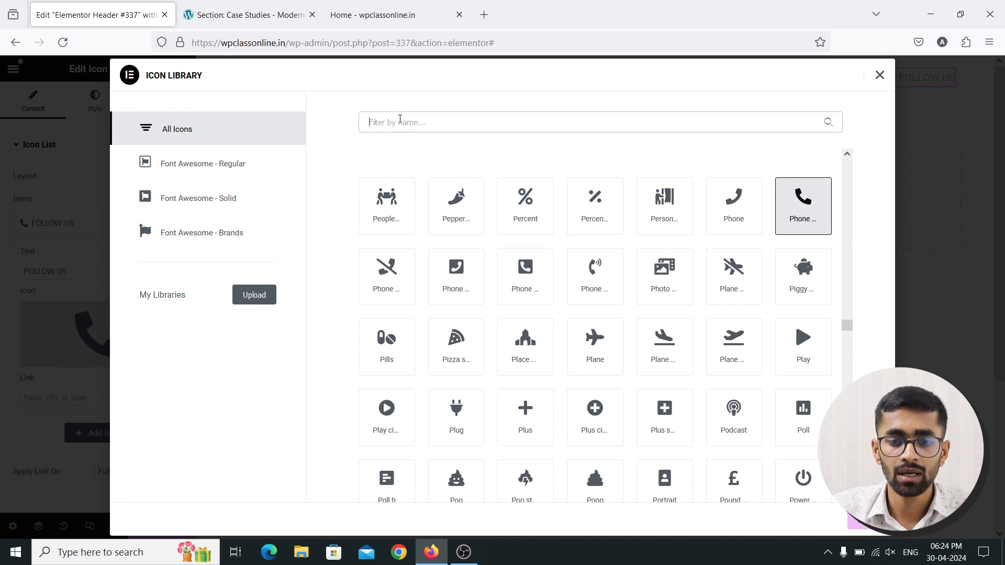
{"action": "type", "text": "SHARE"}
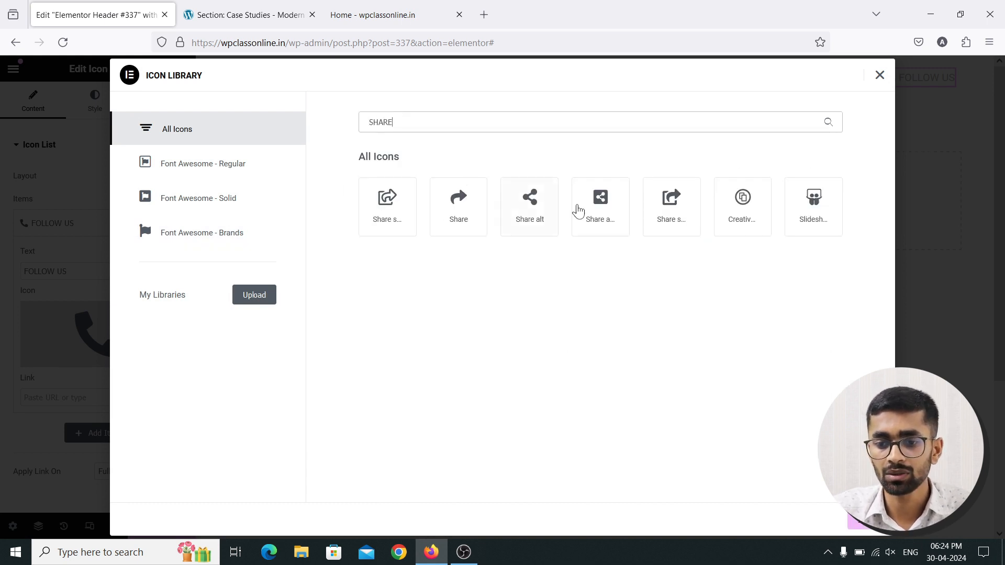
{"action": "left_click", "coordinate": [610, 216]}
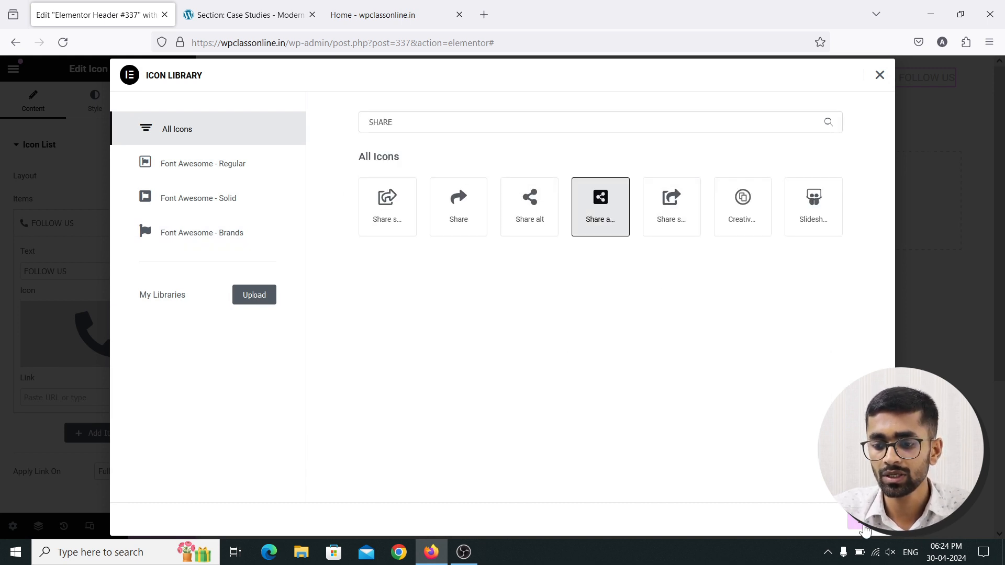
{"action": "left_click", "coordinate": [863, 528]}
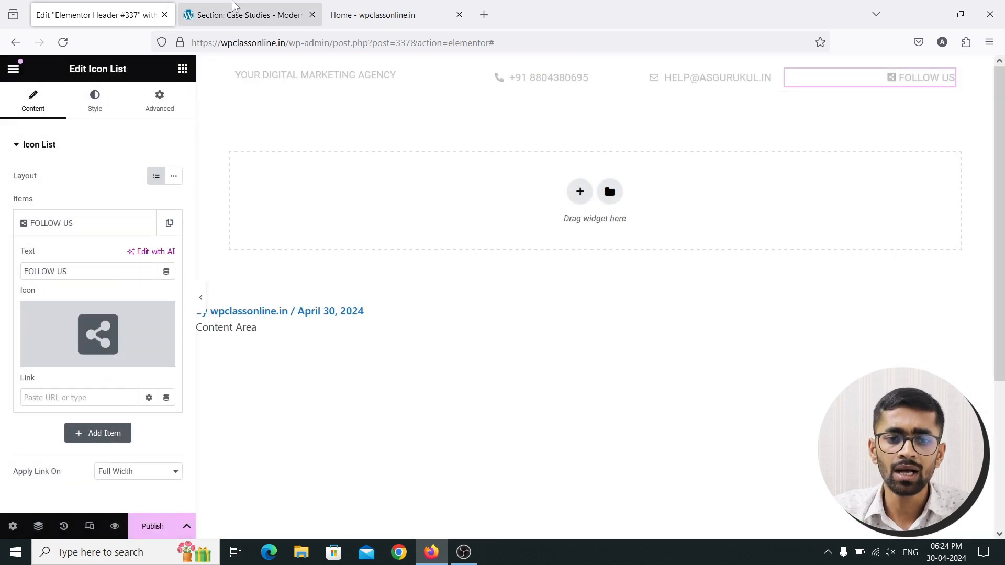
{"action": "left_click", "coordinate": [246, 15]}
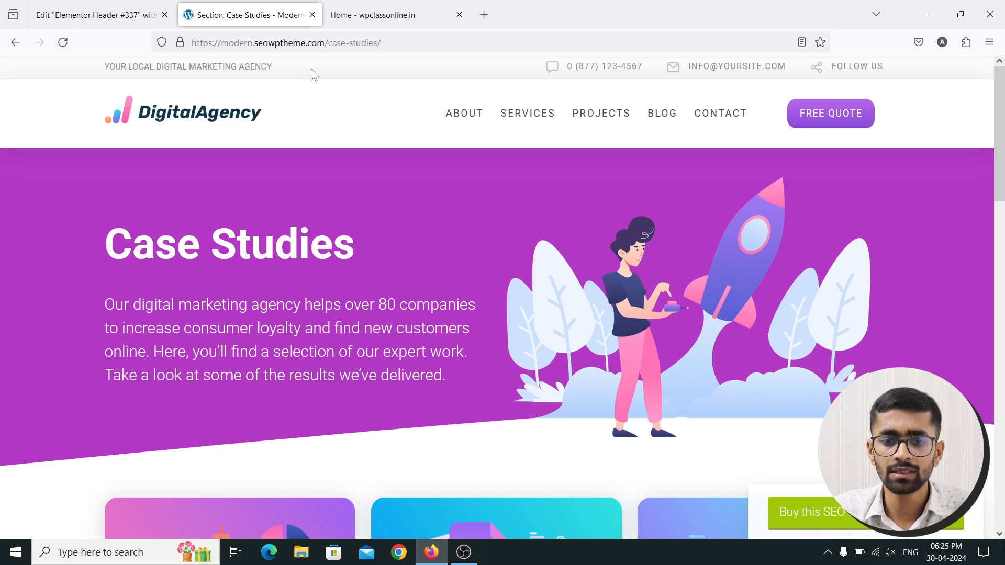
Inspect the reference navigation menu in DevTools, noting the #f0f0f0 top bar, then return
{"action": "right_click", "coordinate": [376, 127]}
{"action": "left_click", "coordinate": [423, 293]}
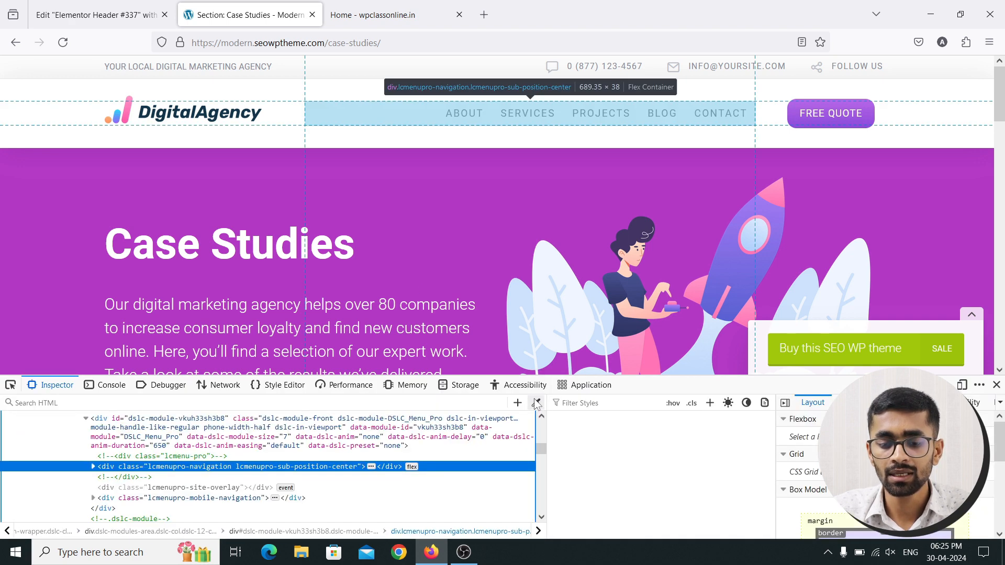
{"action": "left_click", "coordinate": [537, 403]}
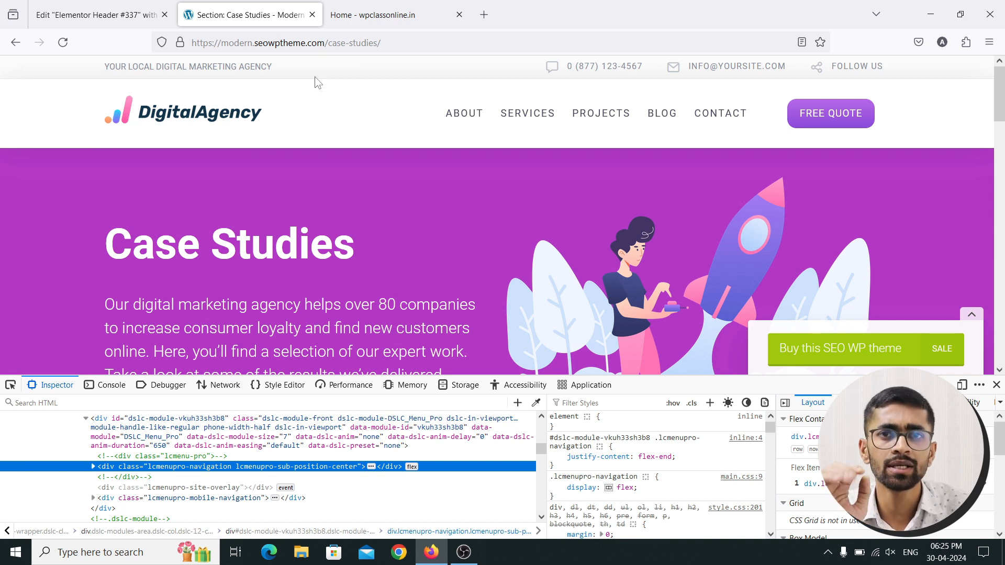
{"action": "left_click", "coordinate": [65, 7]}
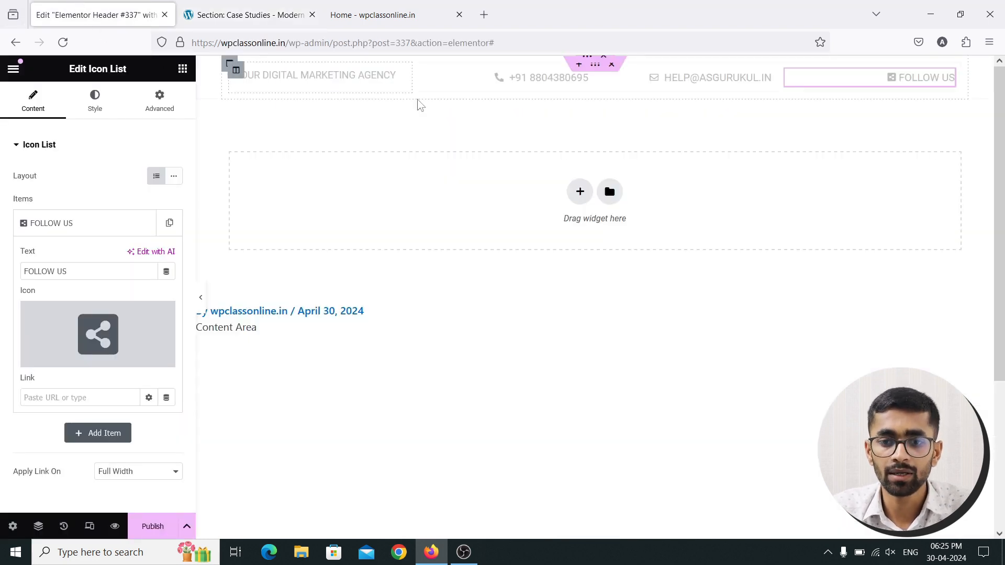
Open the contact row's section settings, add an empty section above, and show Background styling
{"action": "mouse_move", "coordinate": [586, 87]}
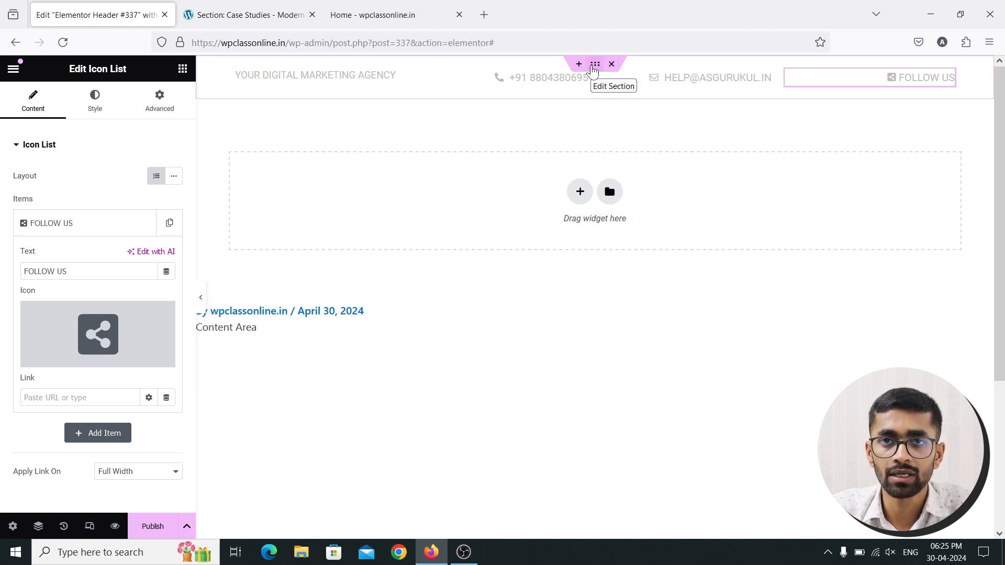
{"action": "left_click", "coordinate": [595, 64]}
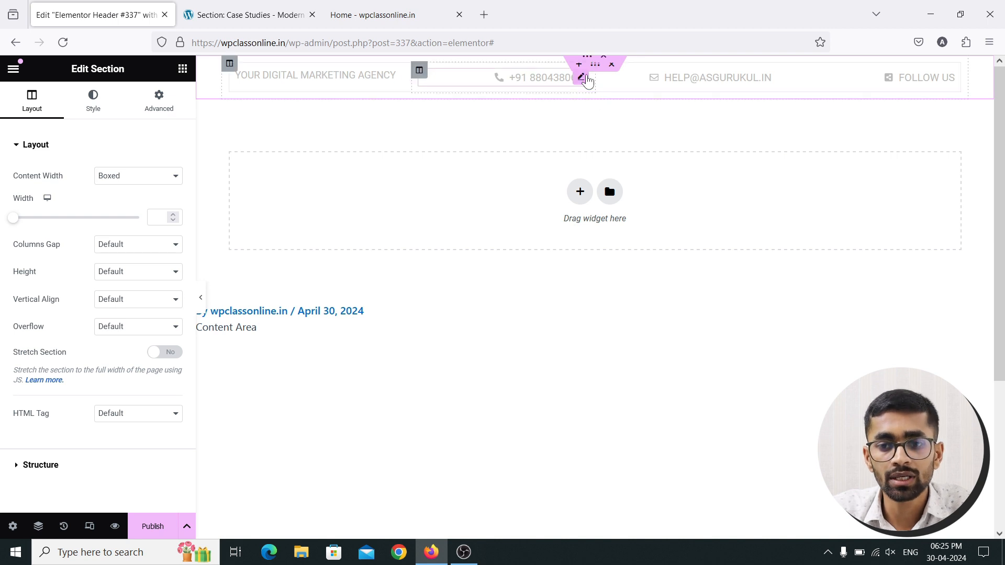
{"action": "left_click", "coordinate": [579, 65]}
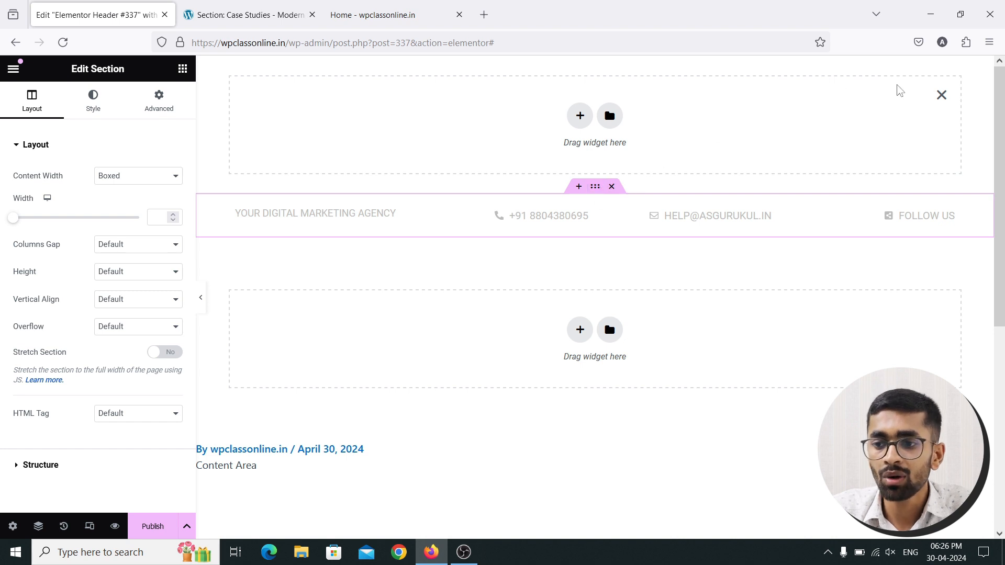
{"action": "left_click", "coordinate": [942, 95]}
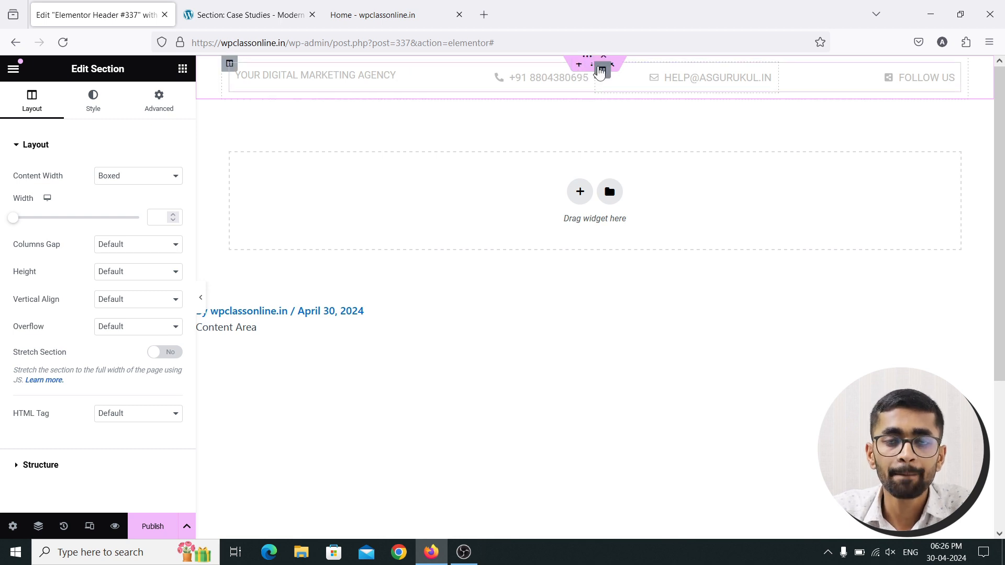
{"action": "left_click", "coordinate": [579, 65]}
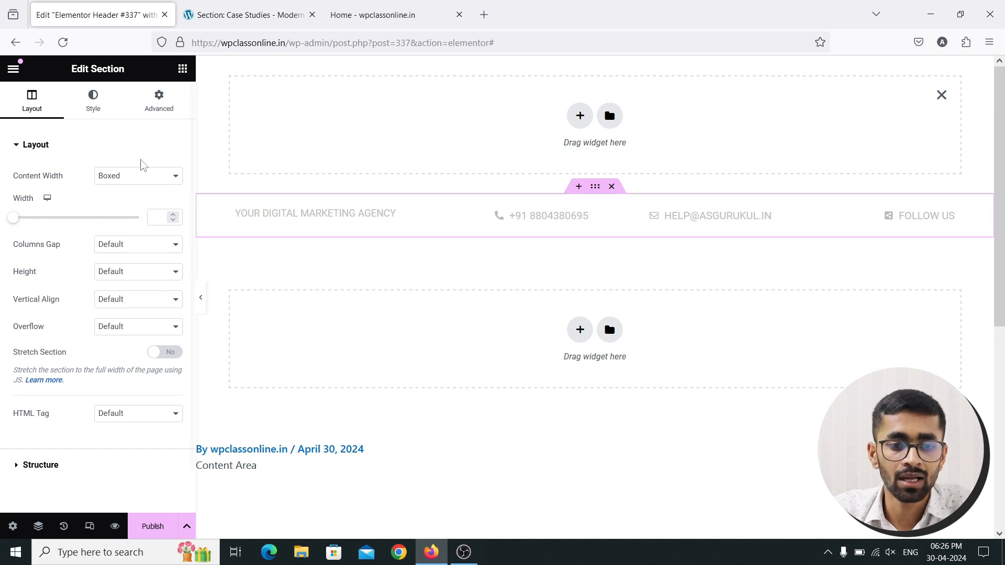
{"action": "left_click", "coordinate": [93, 111]}
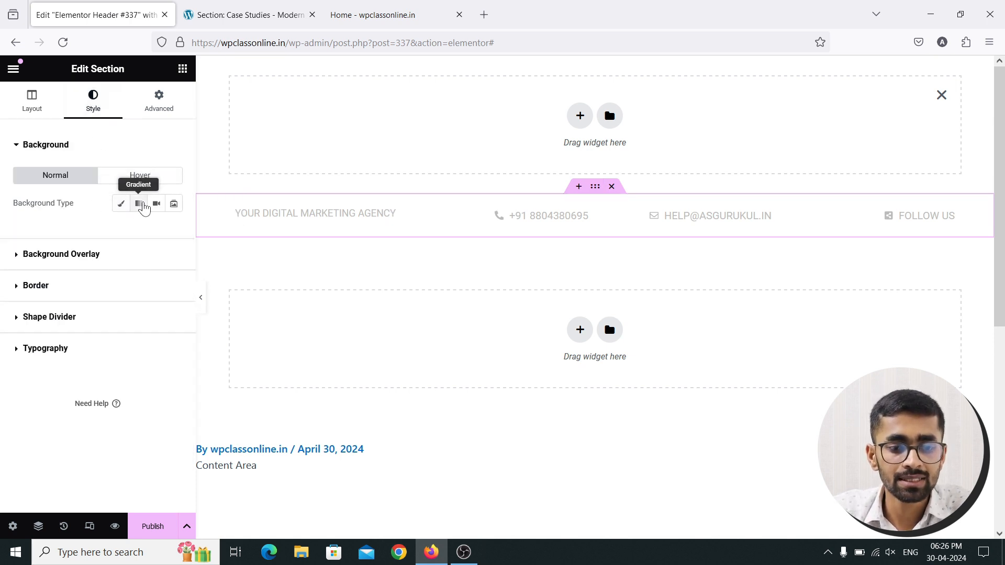
Make the section background a Gradient and paste #f1f1f1 as its second colour
{"action": "left_click", "coordinate": [144, 208]}
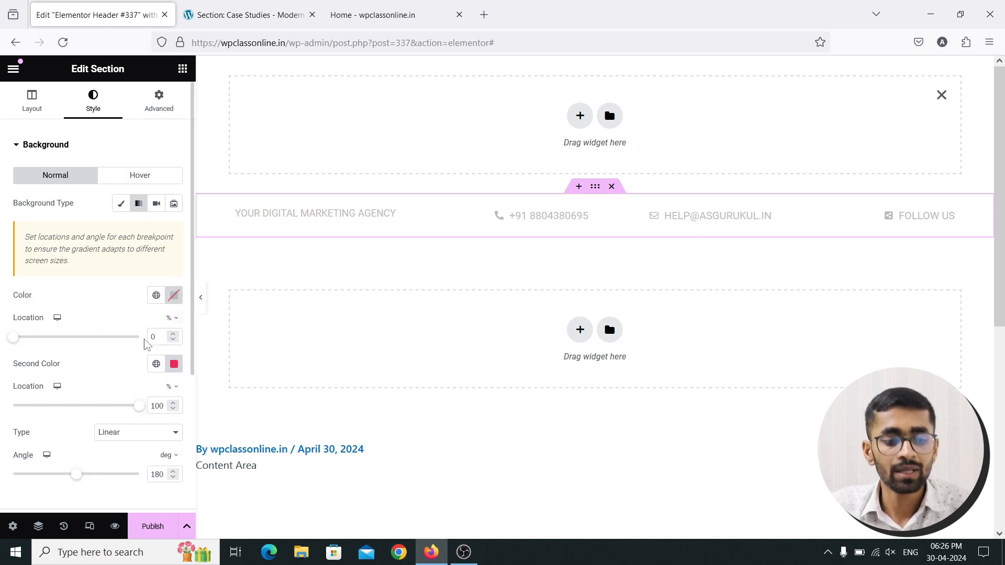
{"action": "left_click", "coordinate": [174, 364]}
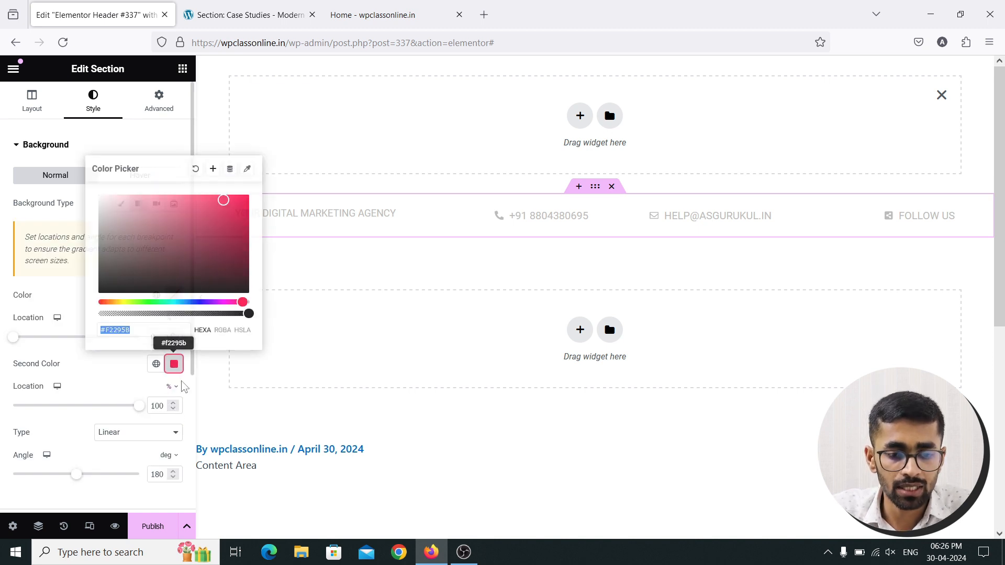
{"action": "type", "text": "#f1f1f1"}
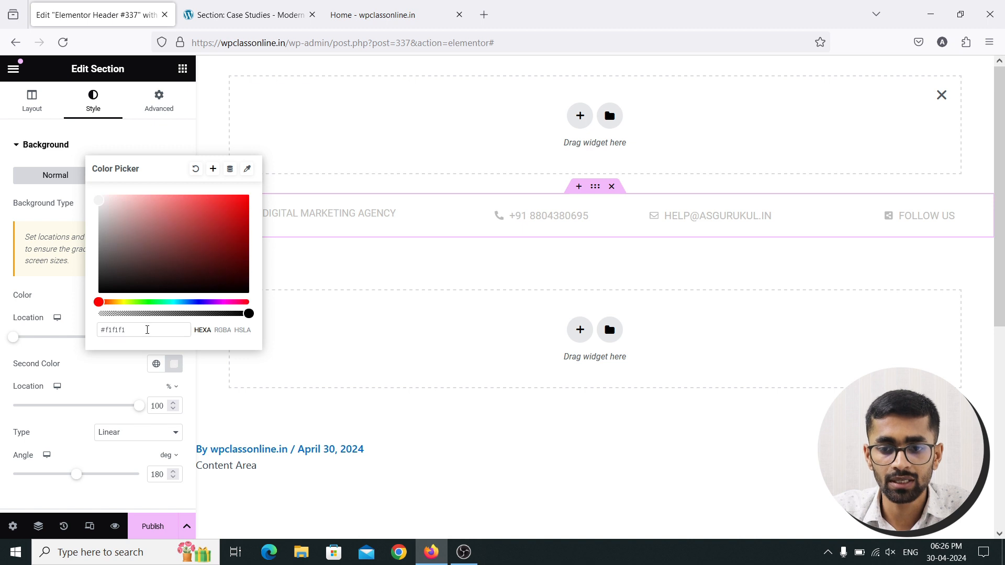
{"action": "left_click_drag", "start_coordinate": [143, 330], "coordinate": [78, 331]}
{"action": "type", "text": "#f1f1f1"}
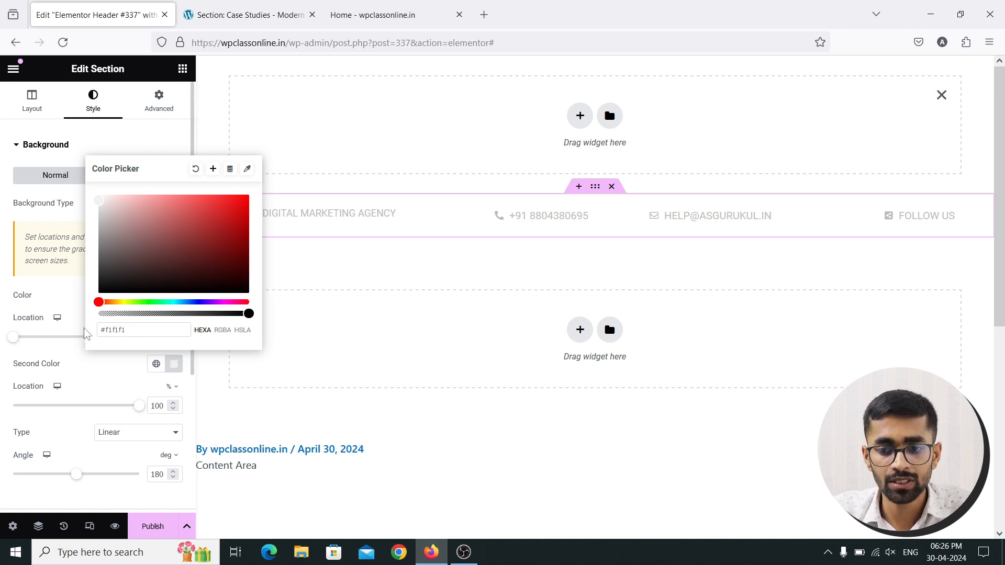
{"action": "left_click_drag", "start_coordinate": [140, 331], "coordinate": [98, 331]}
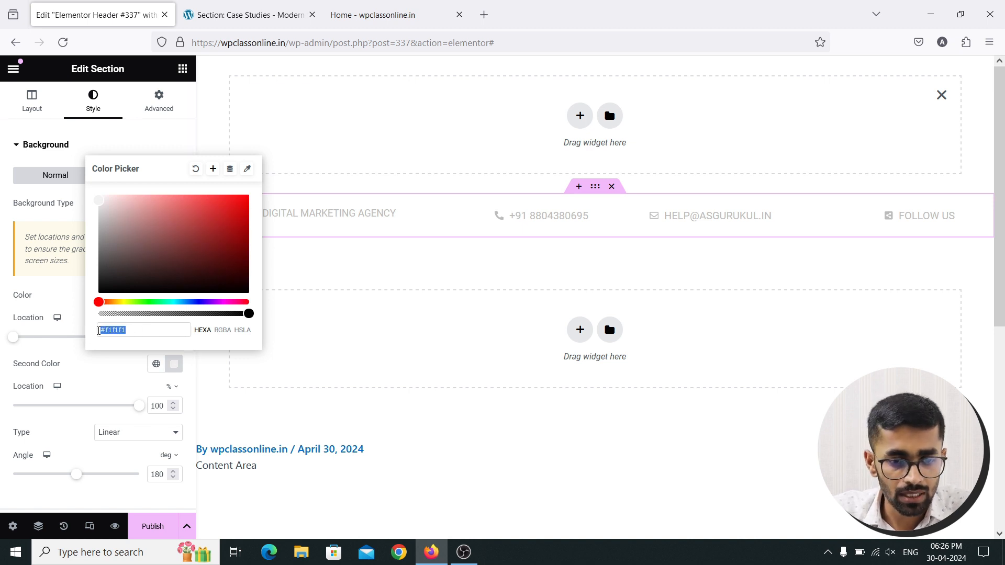
{"action": "type", "text": "#f1f1f1"}
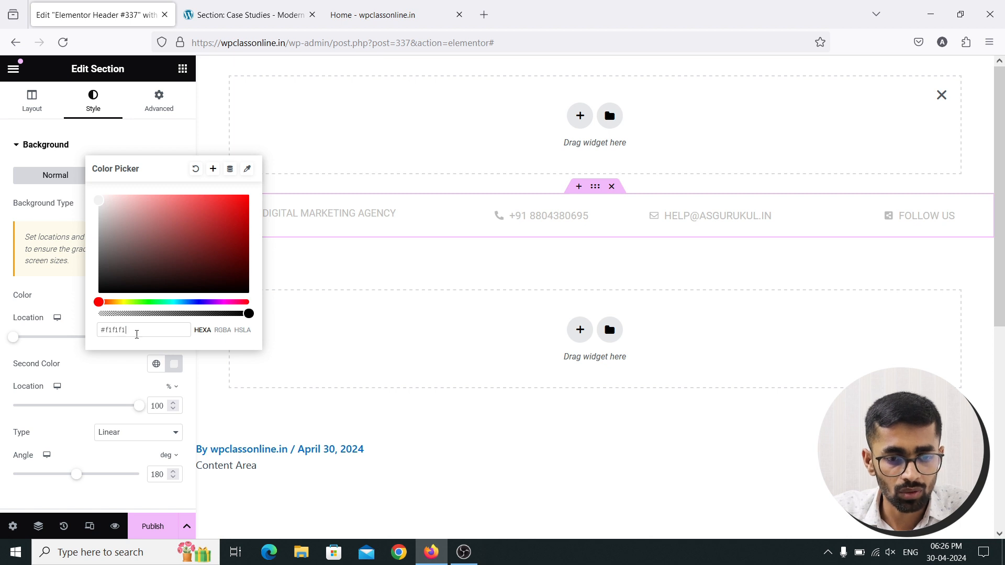
Sample the reference header's background colour and apply #F1F1F1 as the second gradient colour
{"action": "left_click", "coordinate": [294, 13]}
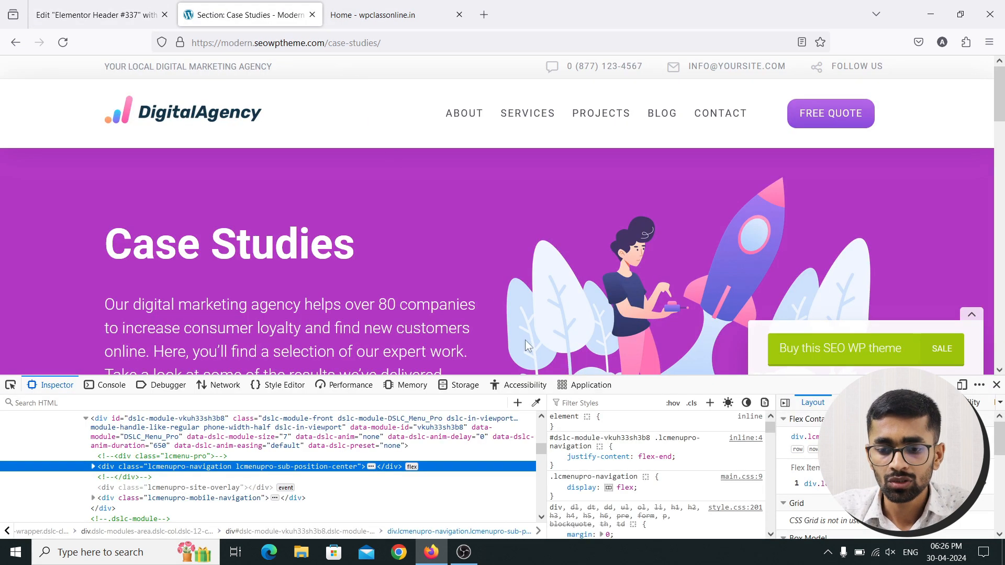
{"action": "left_click", "coordinate": [537, 403]}
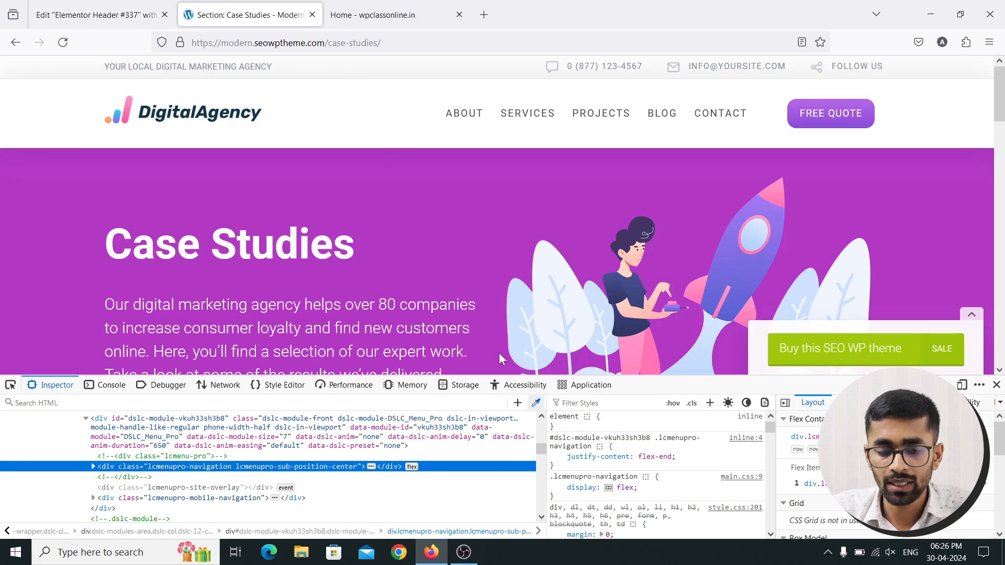
{"action": "left_click", "coordinate": [326, 79]}
{"action": "left_click", "coordinate": [97, 15]}
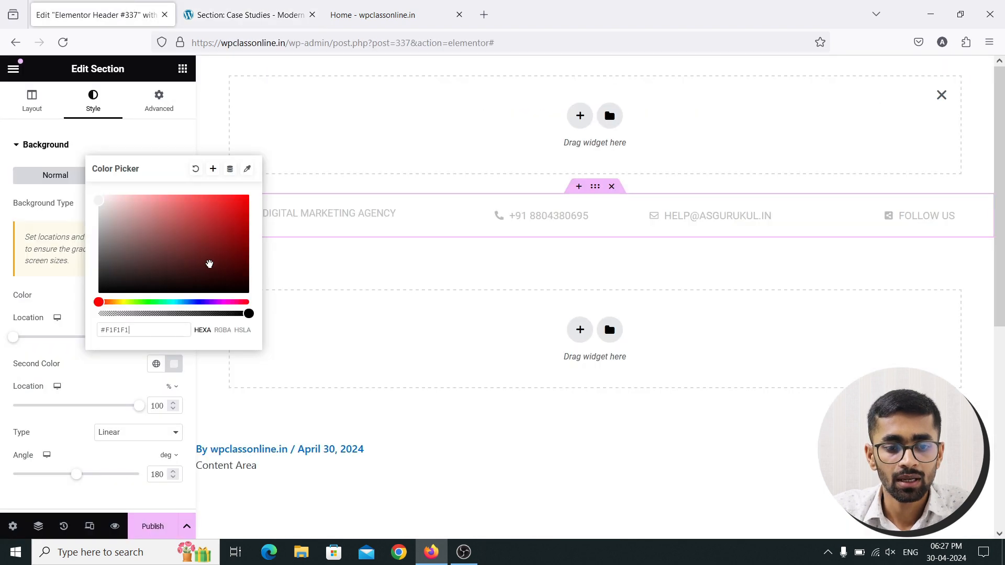
{"action": "left_click_drag", "start_coordinate": [144, 330], "coordinate": [94, 326]}
{"action": "type", "text": "#f1f1f1"}
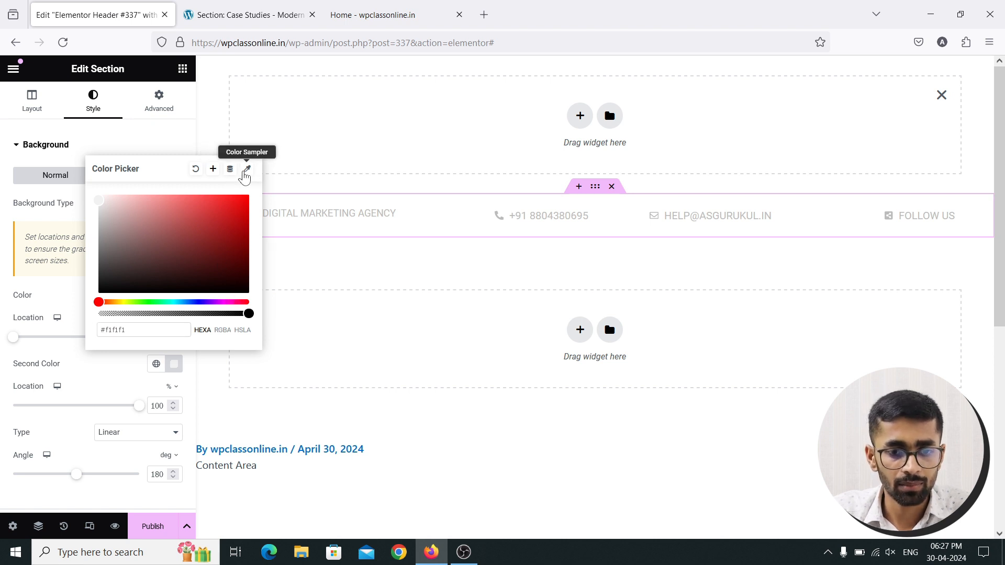
{"action": "left_click", "coordinate": [145, 151]}
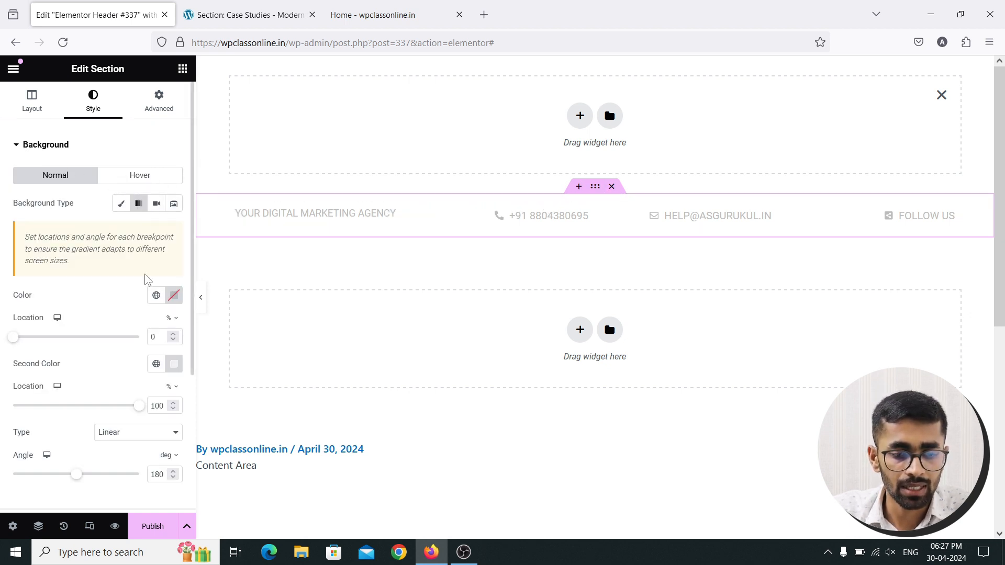
Set the first gradient colour to white and darken the second to a light grey
{"action": "left_click", "coordinate": [174, 297]}
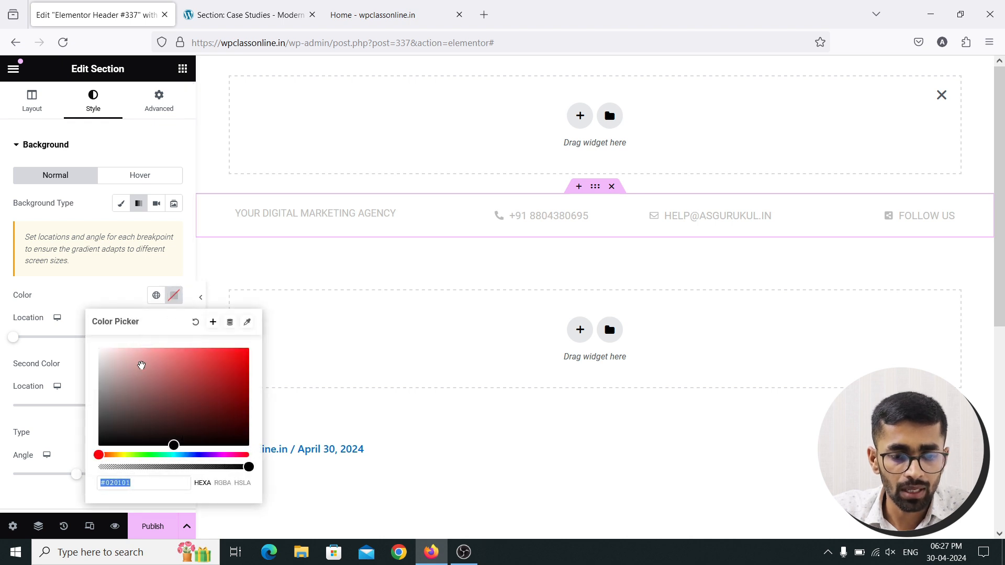
{"action": "left_click", "coordinate": [99, 356]}
{"action": "left_click_drag", "start_coordinate": [94, 362], "coordinate": [93, 346]}
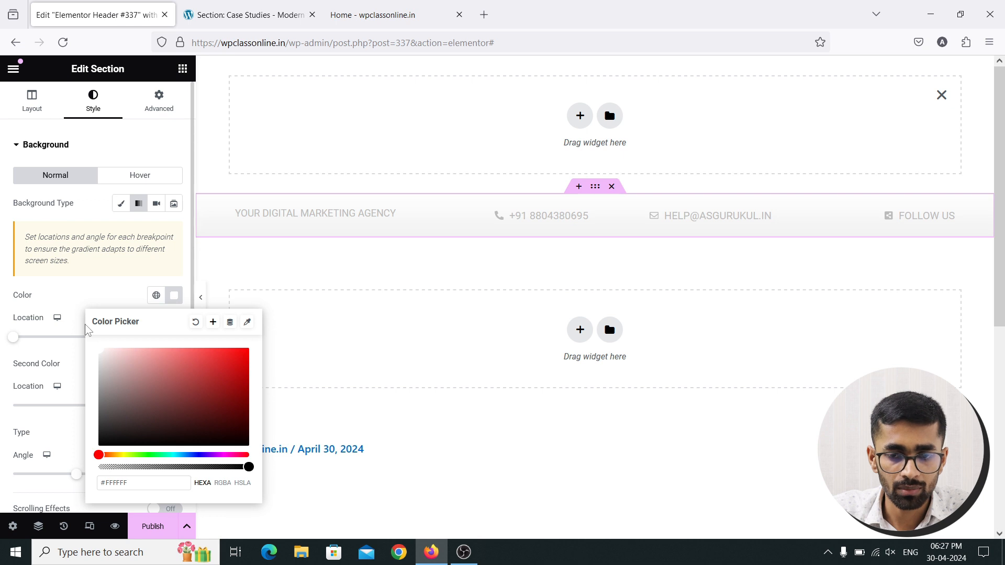
{"action": "left_click", "coordinate": [174, 295]}
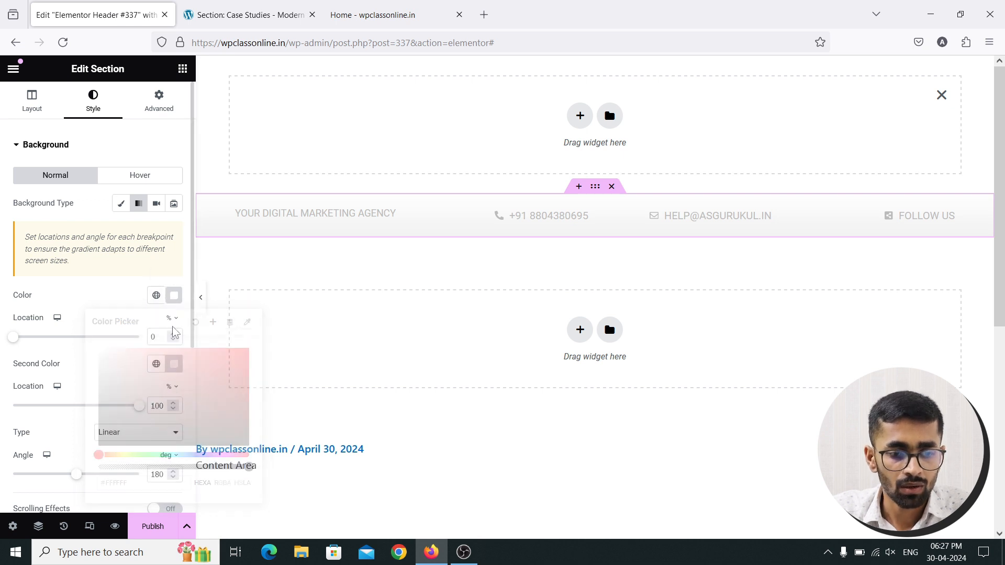
{"action": "left_click", "coordinate": [175, 365]}
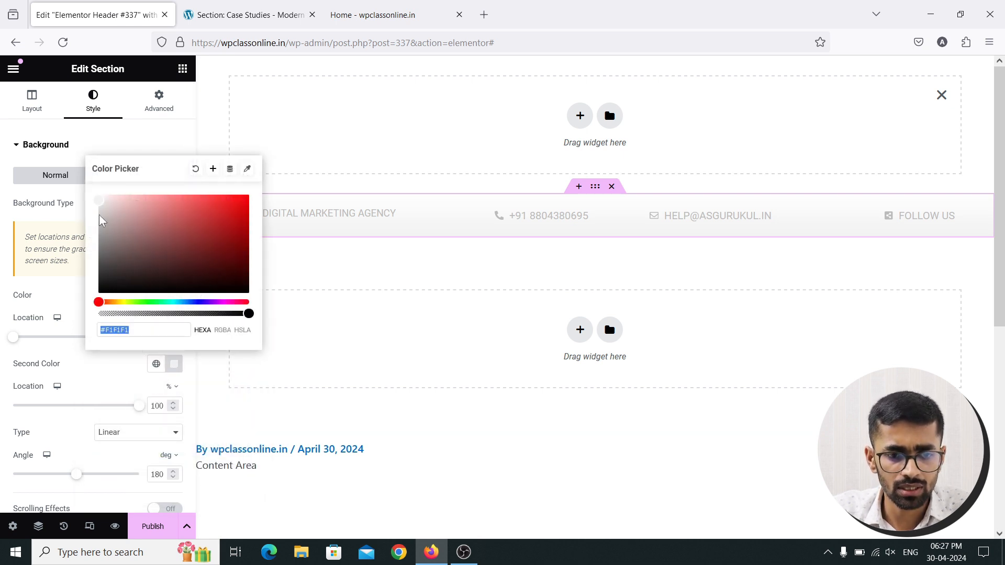
{"action": "left_click_drag", "start_coordinate": [100, 211], "coordinate": [89, 207]}
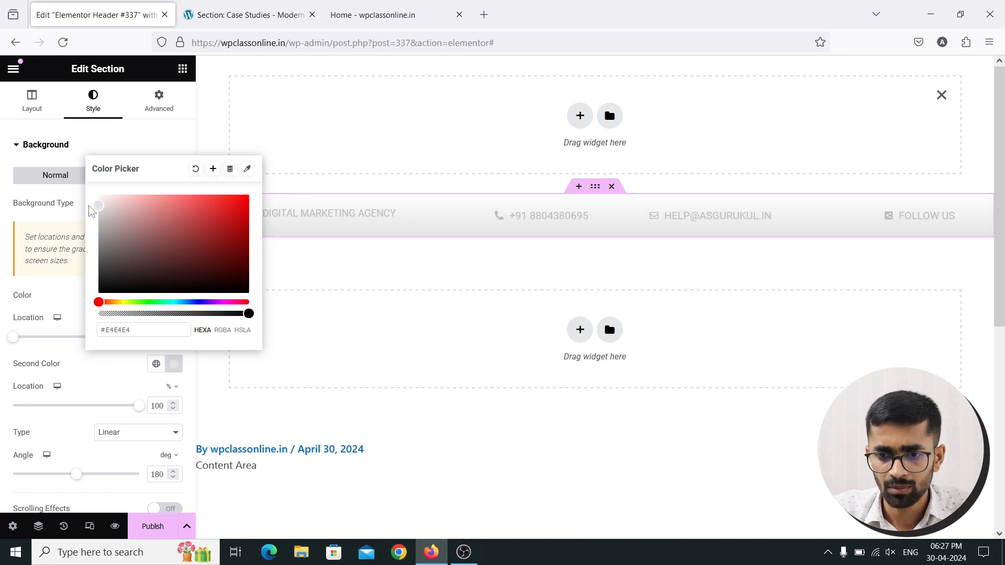
{"action": "left_click", "coordinate": [172, 144]}
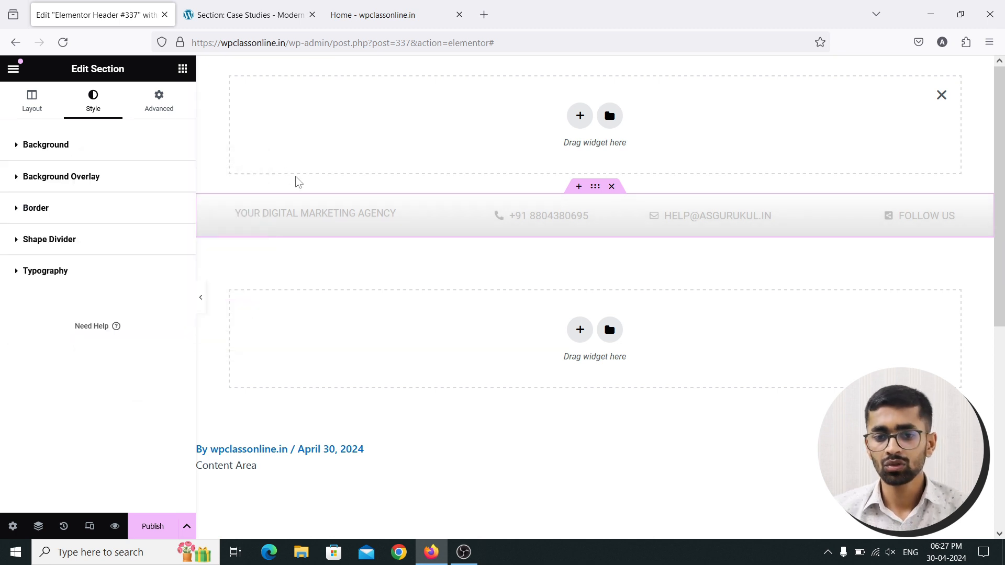
Publish Header #337 with an Include / Entire Site display condition
{"action": "left_click", "coordinate": [155, 527]}
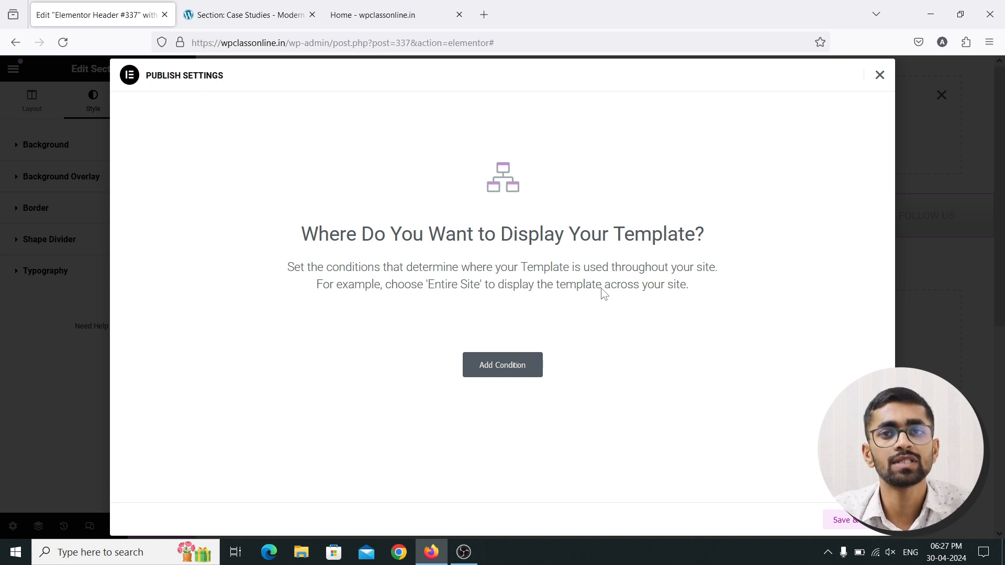
{"action": "left_click", "coordinate": [507, 369]}
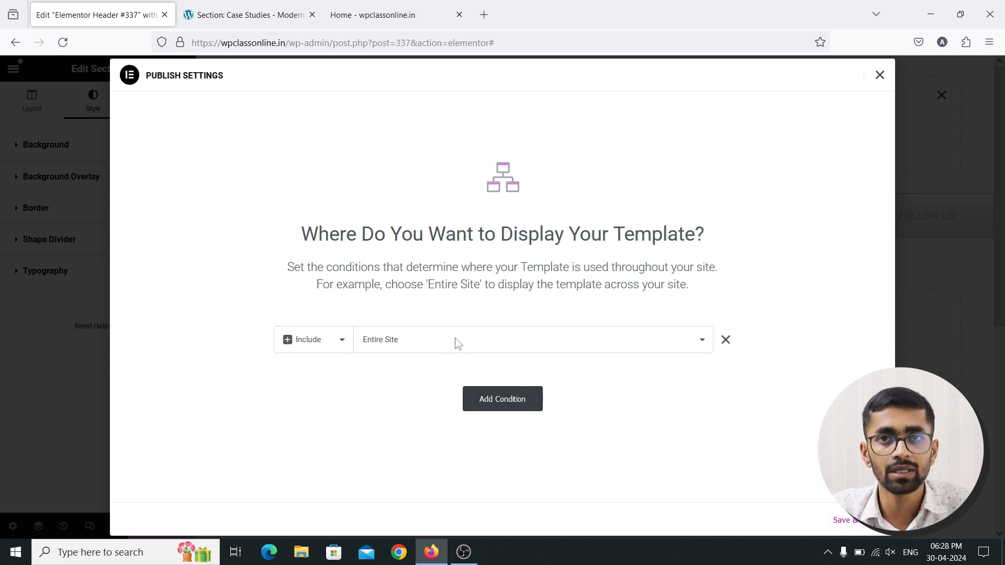
{"action": "left_click", "coordinate": [859, 525]}
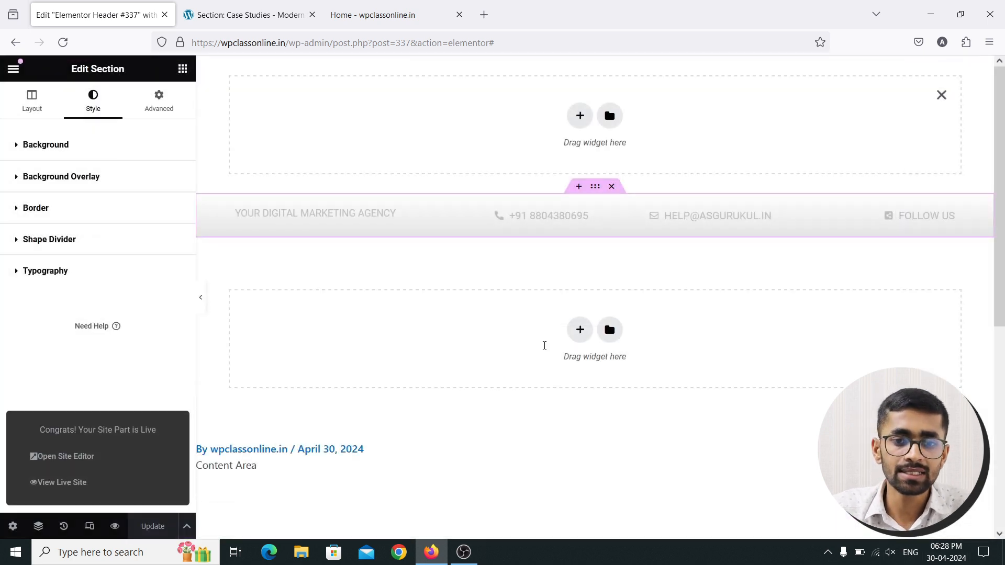
Reload the live homepage to look for the new header, checking the network connection meanwhile
{"action": "left_click", "coordinate": [367, 15]}
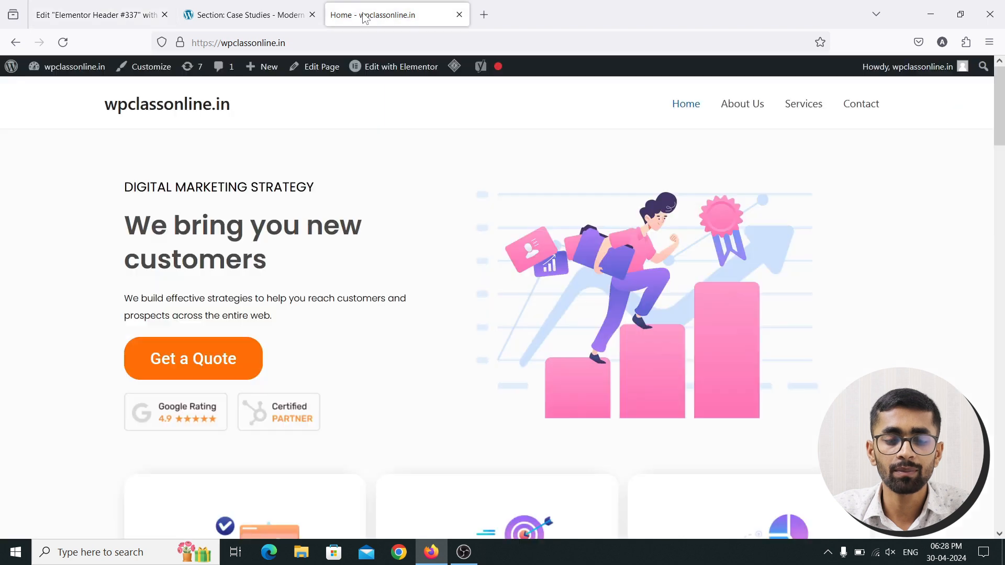
{"action": "left_click", "coordinate": [63, 42]}
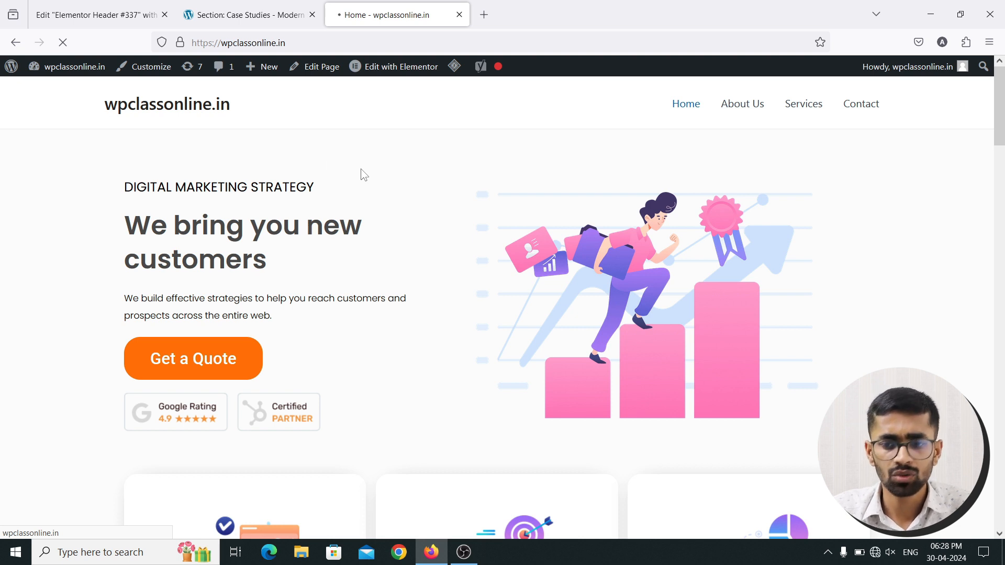
{"action": "left_click", "coordinate": [876, 559]}
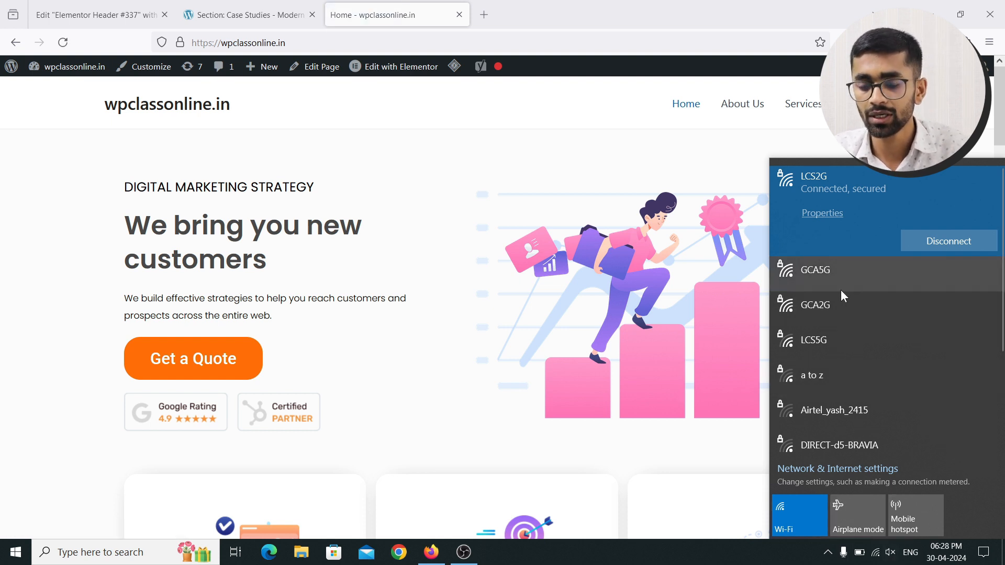
{"action": "left_click", "coordinate": [235, 7]}
{"action": "left_click", "coordinate": [377, 14]}
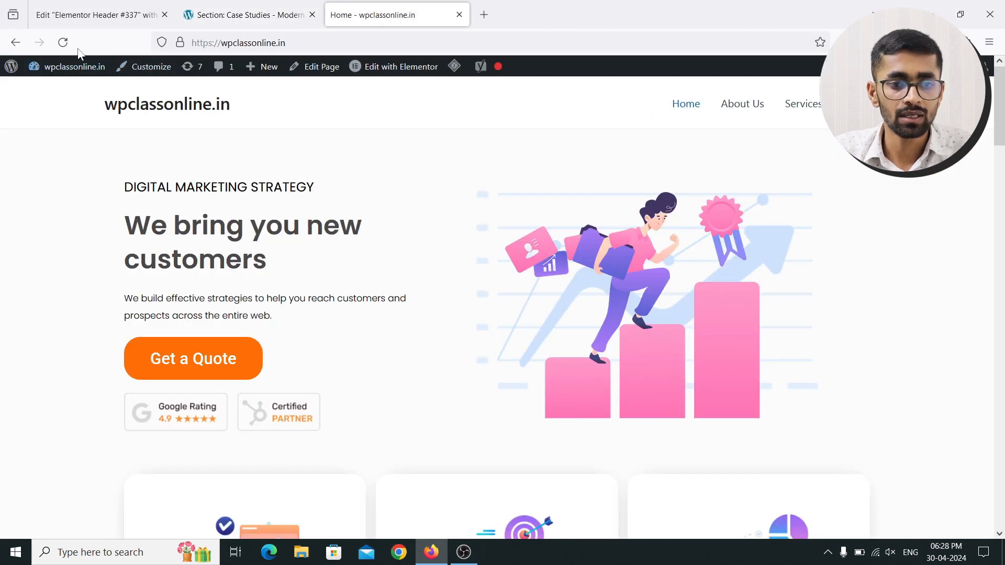
{"action": "left_click", "coordinate": [63, 42]}
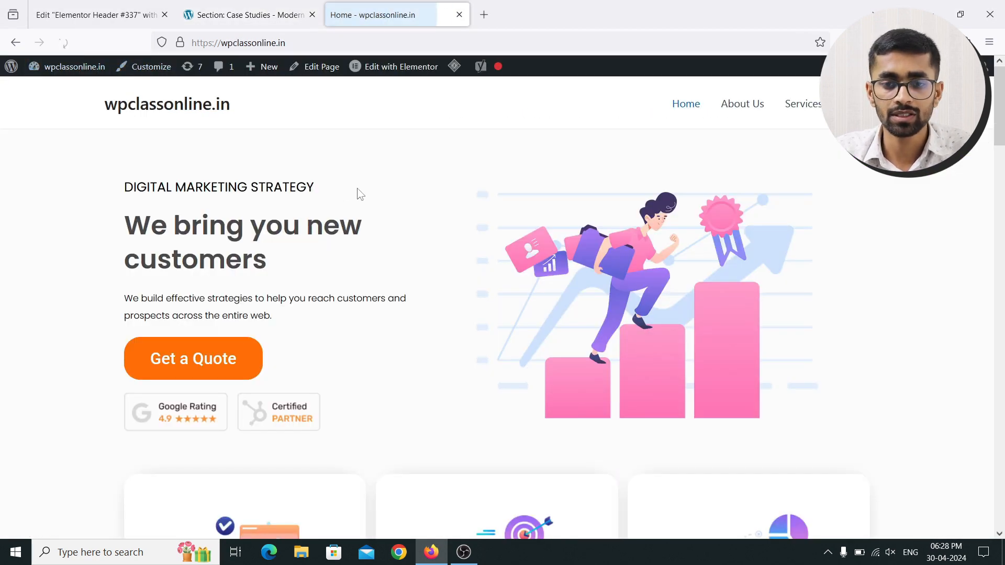
Switch between the header editor and reloaded homepage, and compare with the Case Studies reference page
{"action": "left_click", "coordinate": [99, 15]}
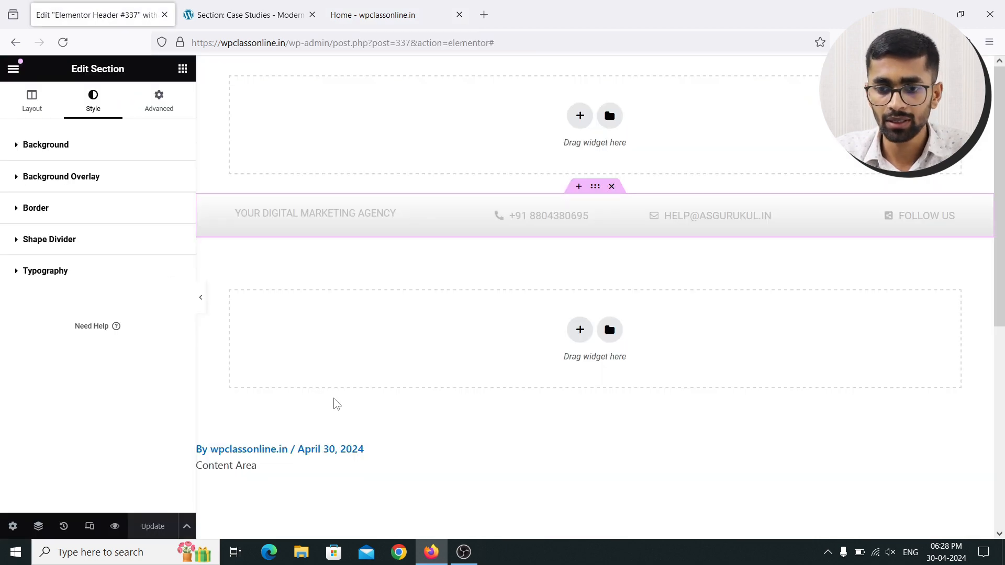
{"action": "left_click", "coordinate": [372, 15]}
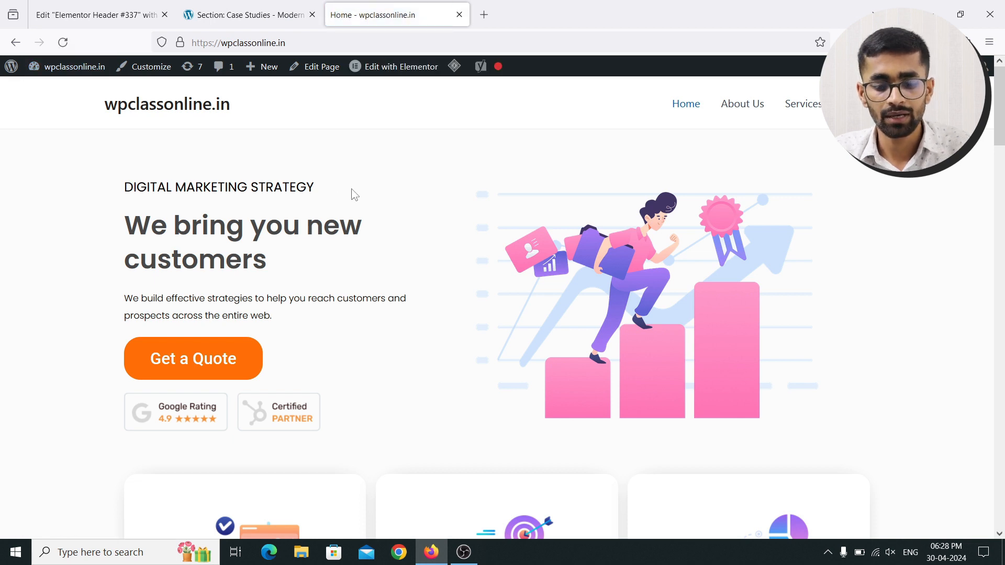
{"action": "key", "text": "F5"}
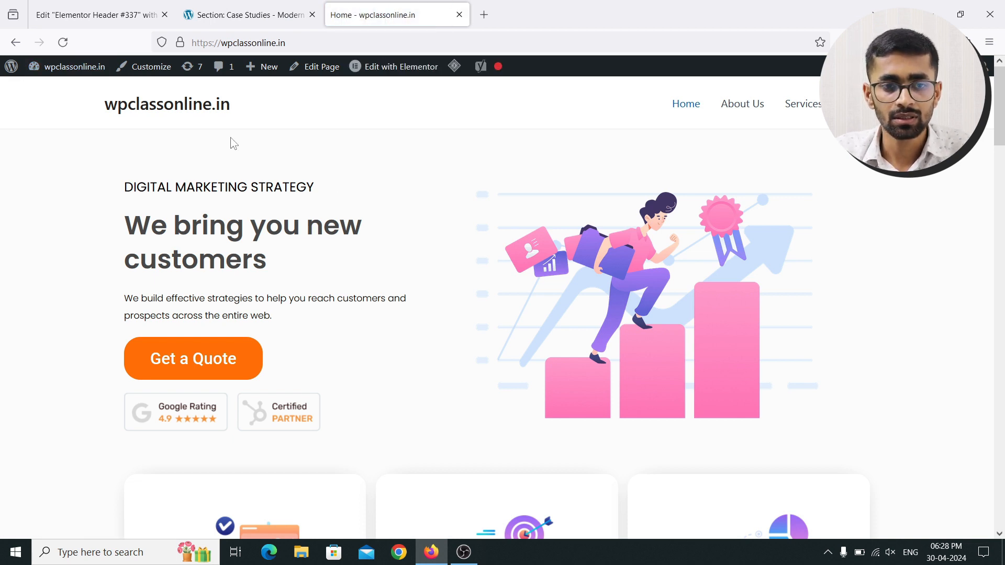
{"action": "left_click", "coordinate": [112, 9]}
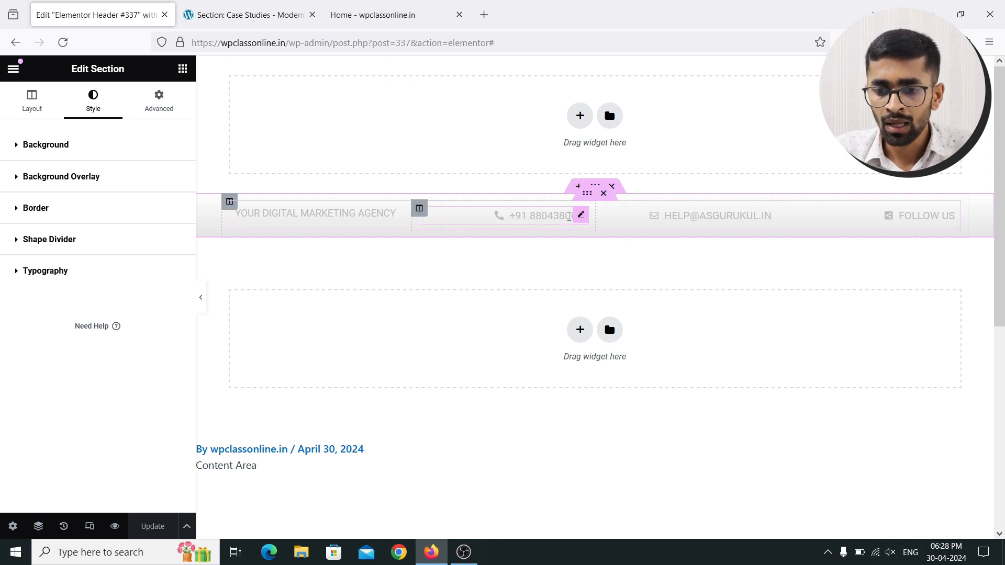
{"action": "left_click", "coordinate": [247, 15]}
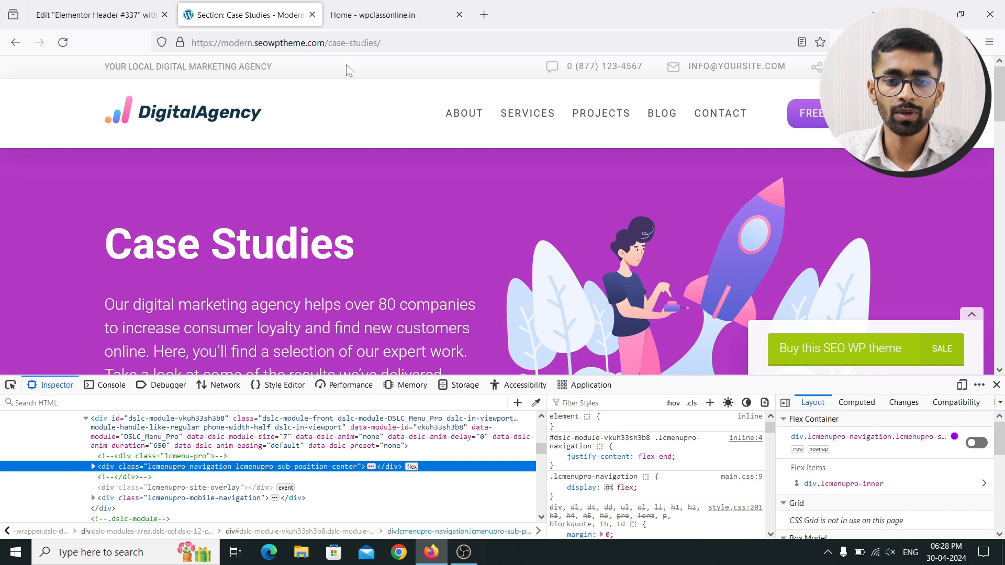
{"action": "left_click", "coordinate": [125, 10]}
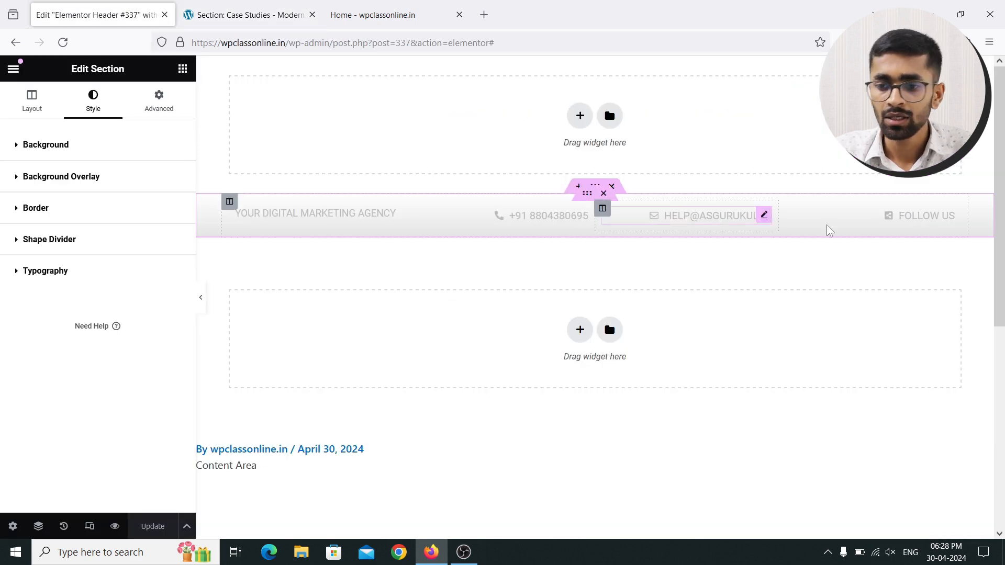
Retype the final S of the FOLLOW US icon-list item and update the header
{"action": "left_click", "coordinate": [948, 215]}
{"action": "left_click", "coordinate": [107, 229]}
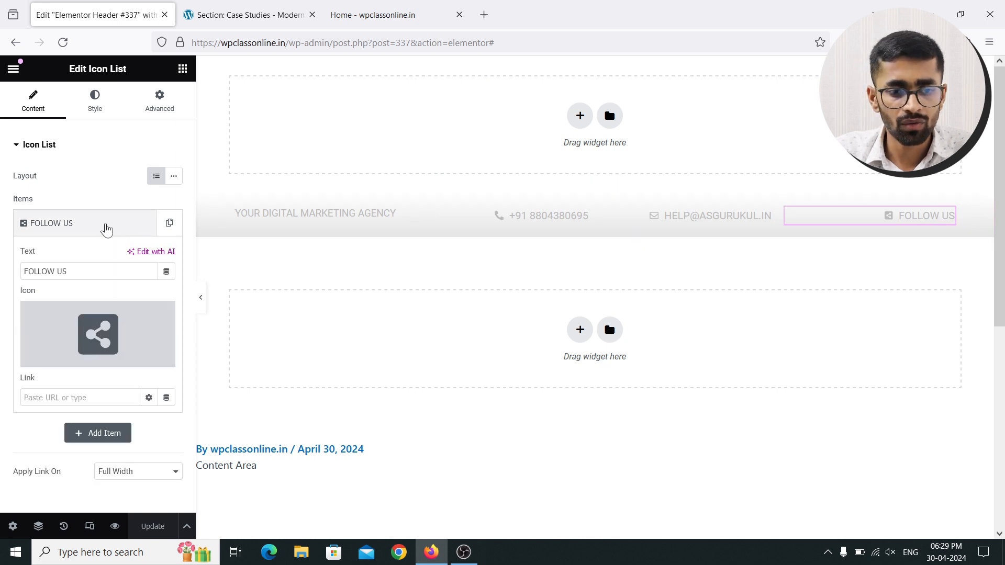
{"action": "left_click", "coordinate": [90, 268]}
{"action": "key", "text": "BackSpace"}
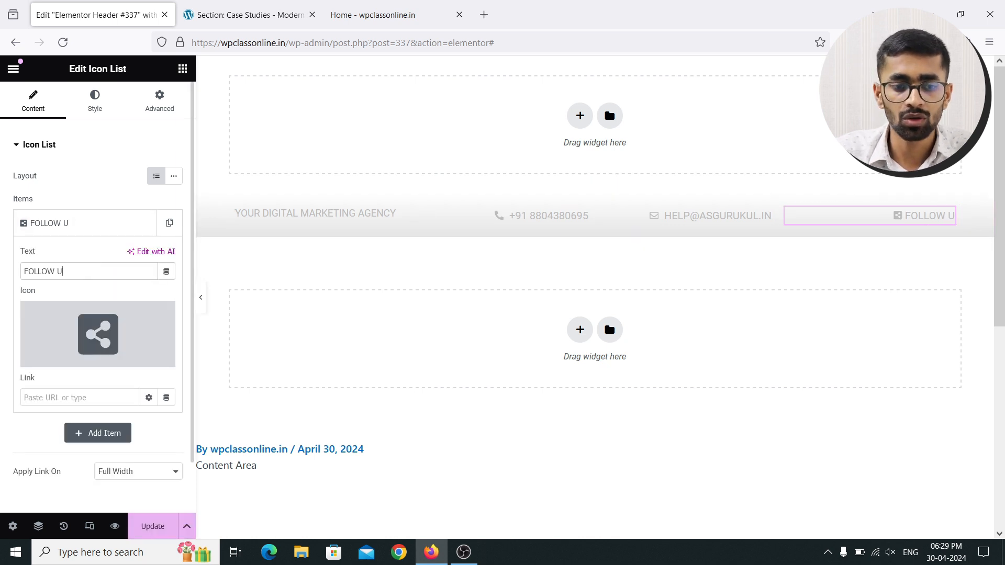
{"action": "type", "text": "s"}
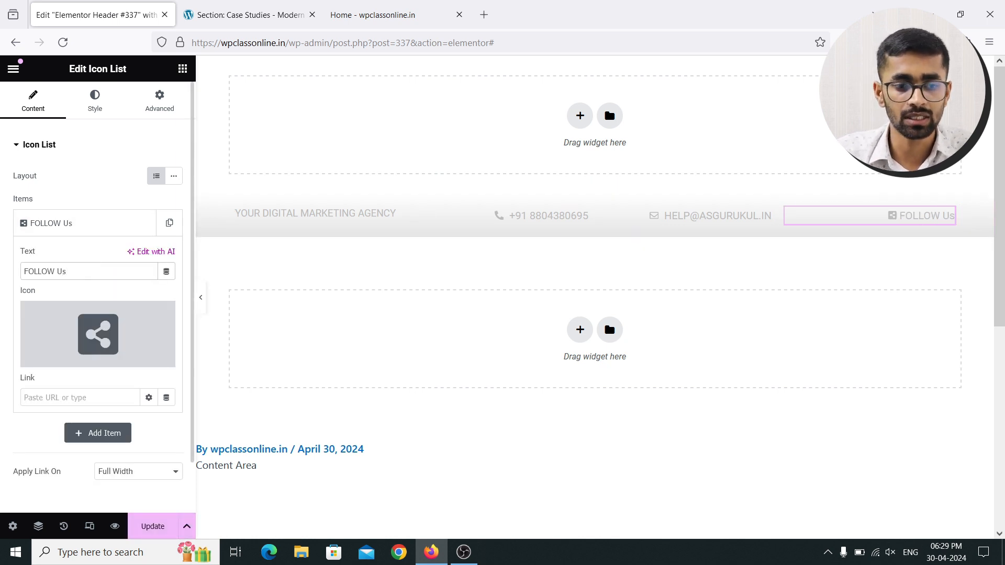
{"action": "key", "text": "BackSpace"}
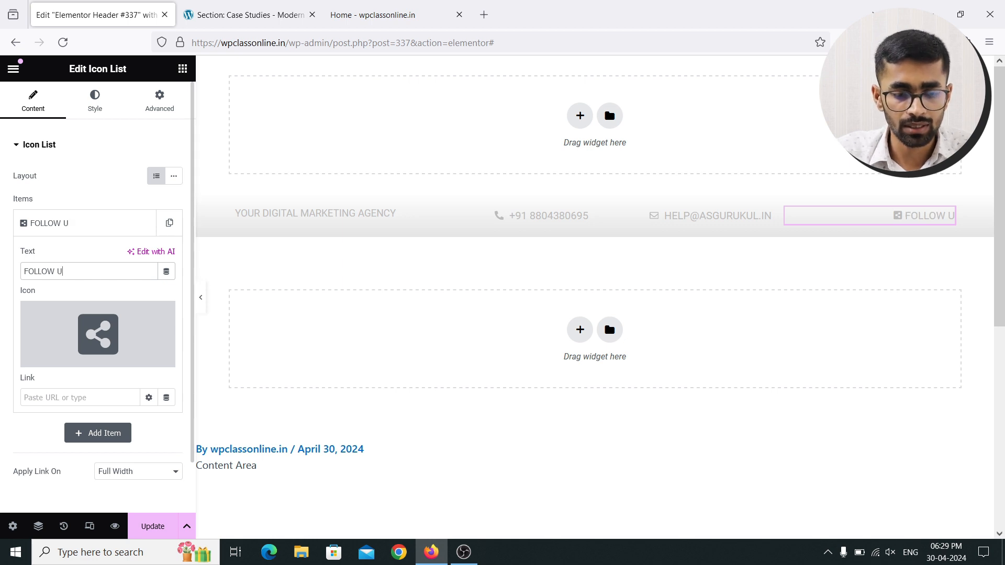
{"action": "type", "text": "S"}
{"action": "left_click", "coordinate": [153, 526]}
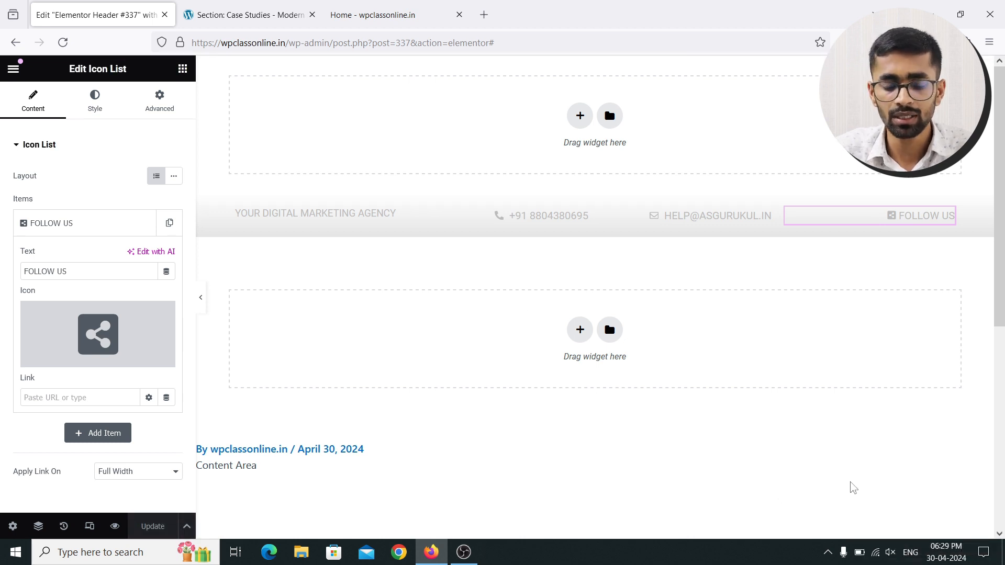
After checking Wi-Fi, retype FOLLOW US's last S, update again, and view the live homepage
{"action": "left_click", "coordinate": [878, 551]}
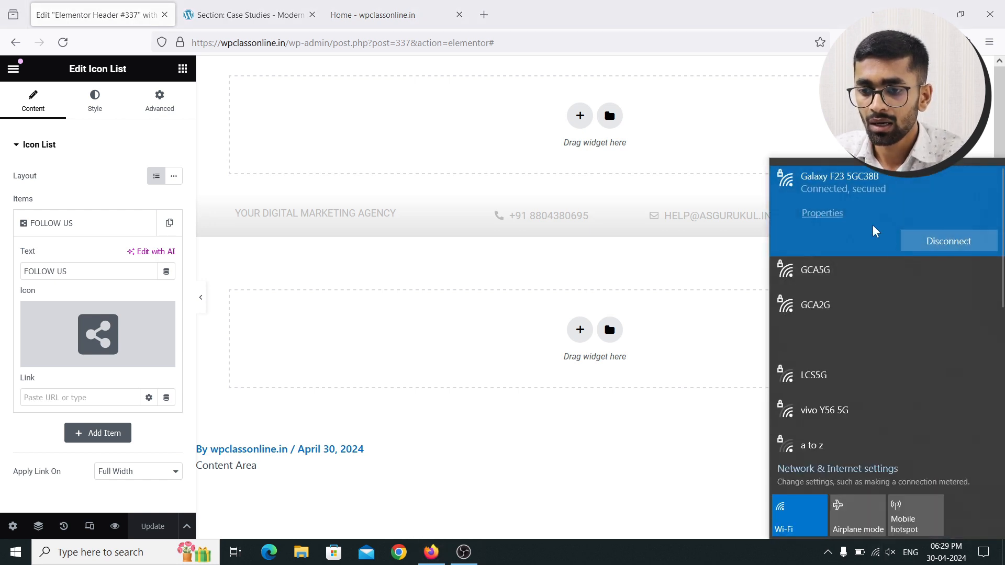
{"action": "left_click", "coordinate": [876, 556]}
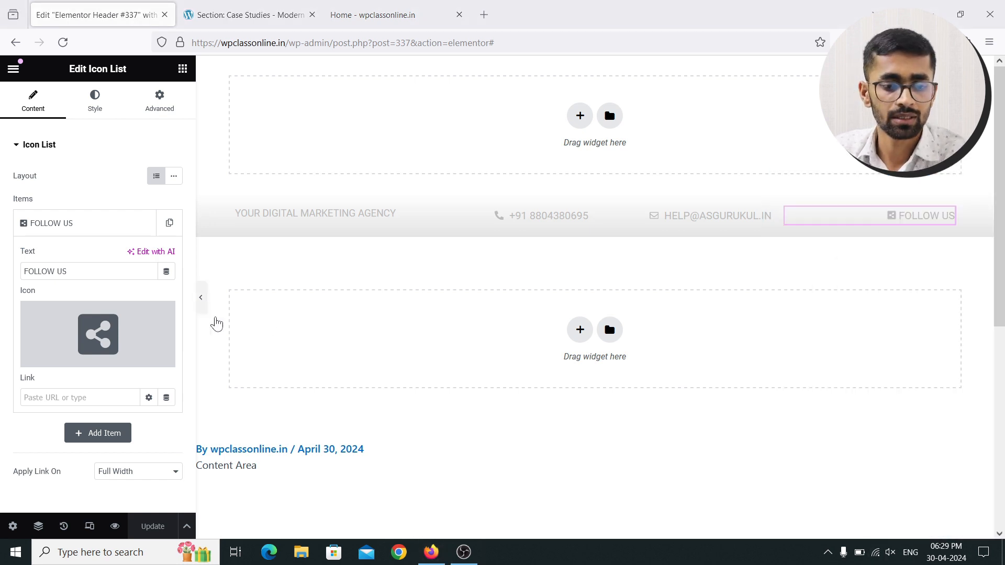
{"action": "left_click", "coordinate": [75, 276]}
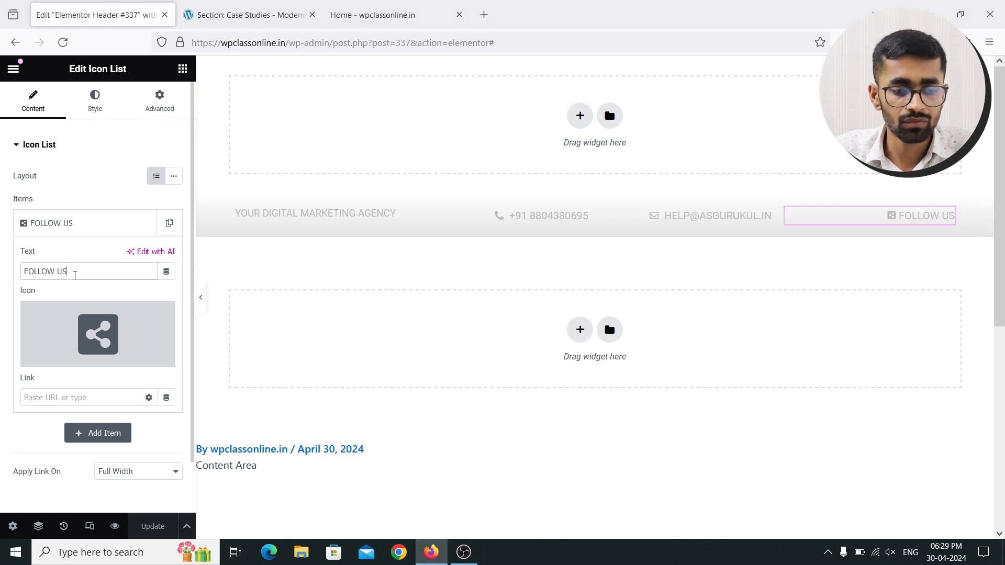
{"action": "key", "text": "BackSpace"}
{"action": "type", "text": "S"}
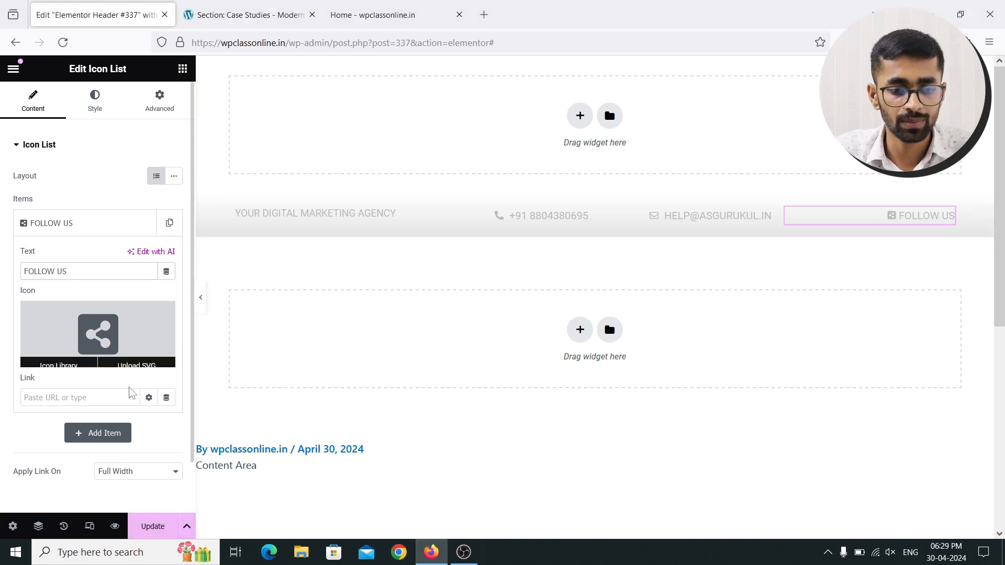
{"action": "left_click", "coordinate": [153, 526]}
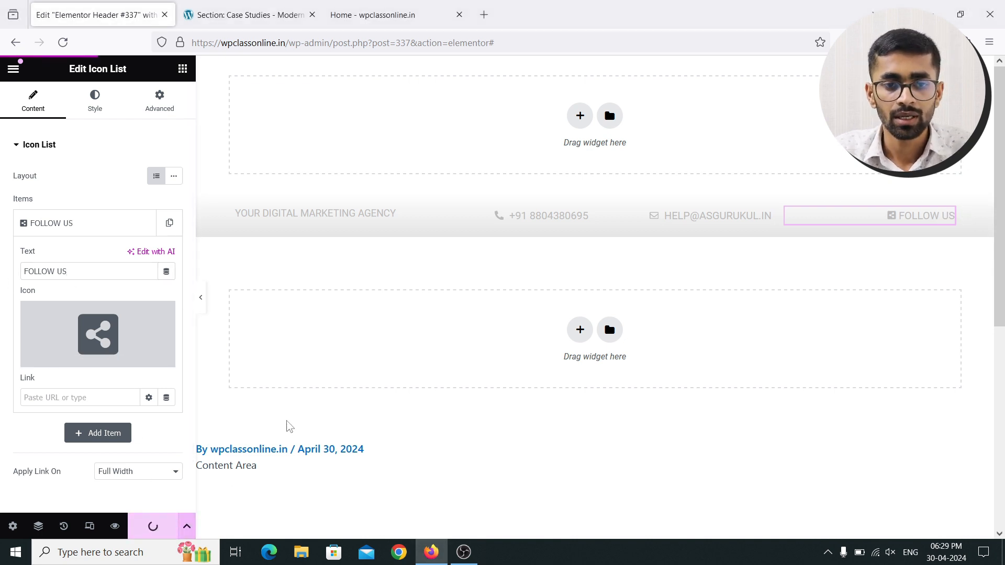
{"action": "left_click", "coordinate": [379, 9]}
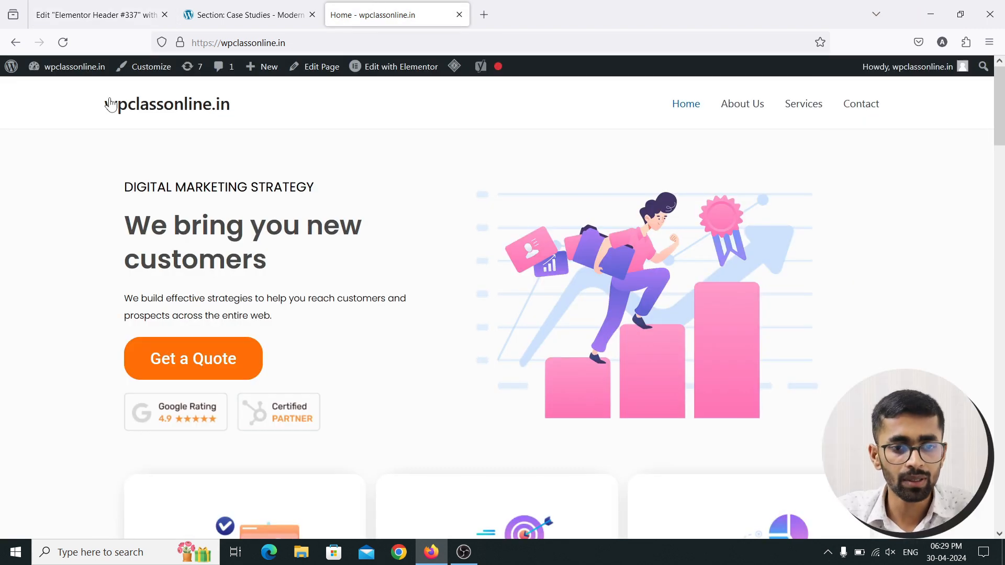
Reload the homepage to see the new contact bar, glance at Case Studies, then return to Header #337
{"action": "left_click", "coordinate": [63, 42]}
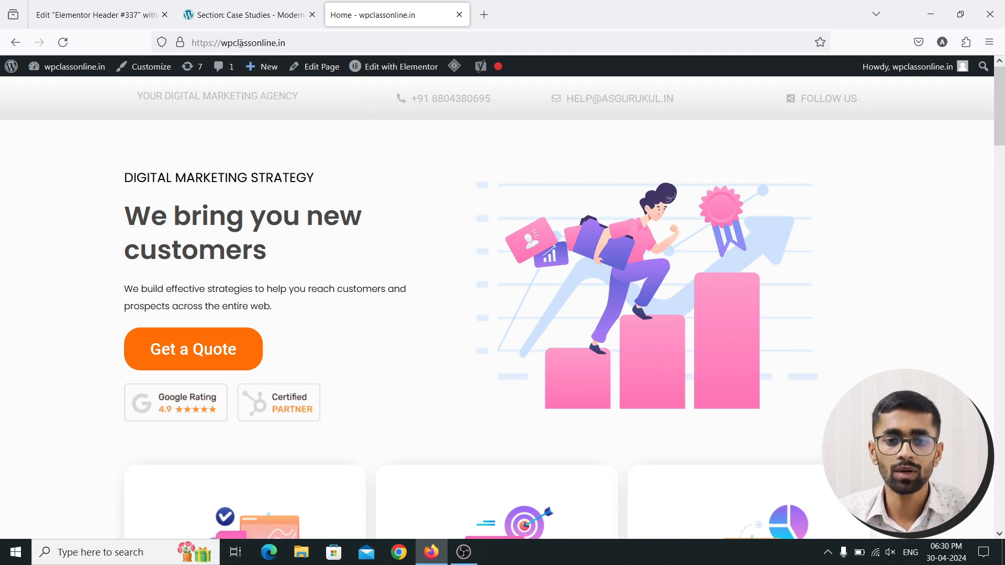
{"action": "left_click", "coordinate": [242, 15]}
{"action": "left_click", "coordinate": [378, 16]}
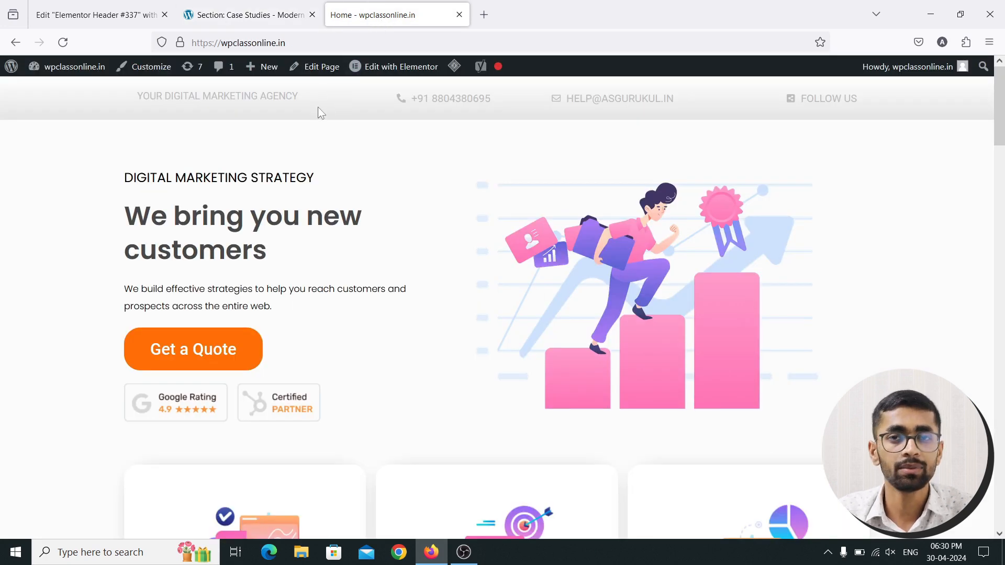
{"action": "left_click", "coordinate": [99, 3]}
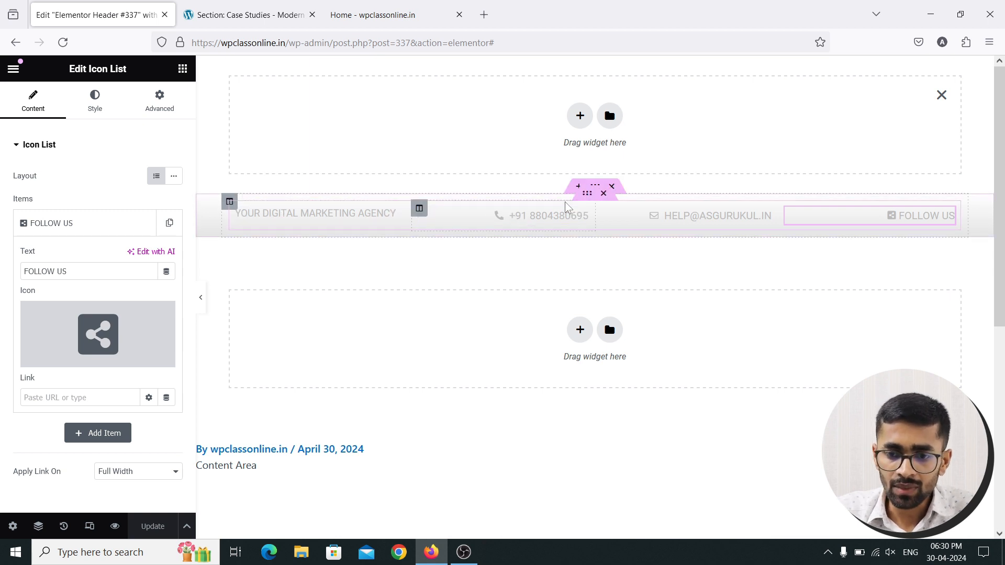
Set the first contact-bar column's Advanced padding to 0 on all sides, update, and view the homepage
{"action": "left_click", "coordinate": [595, 187]}
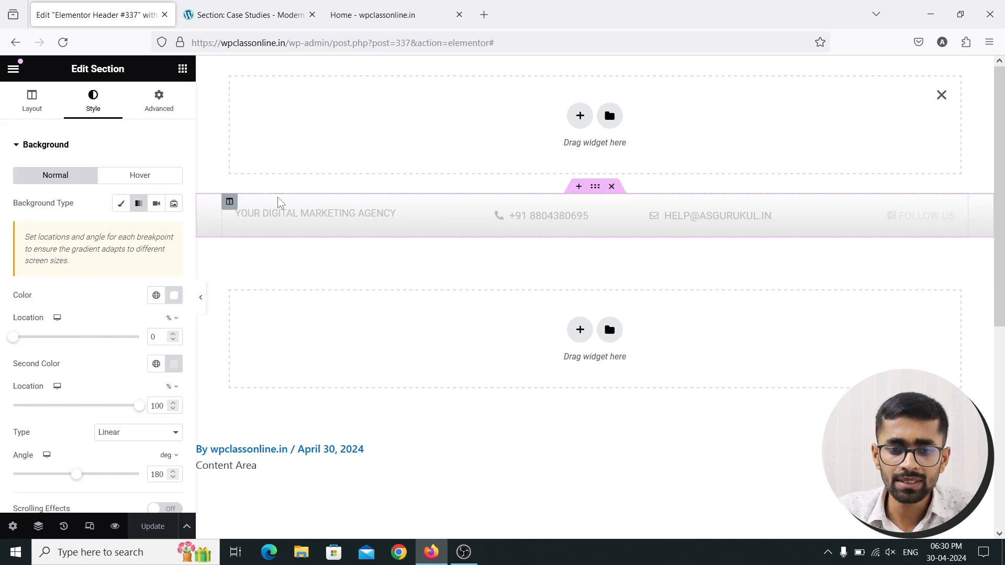
{"action": "left_click", "coordinate": [228, 203]}
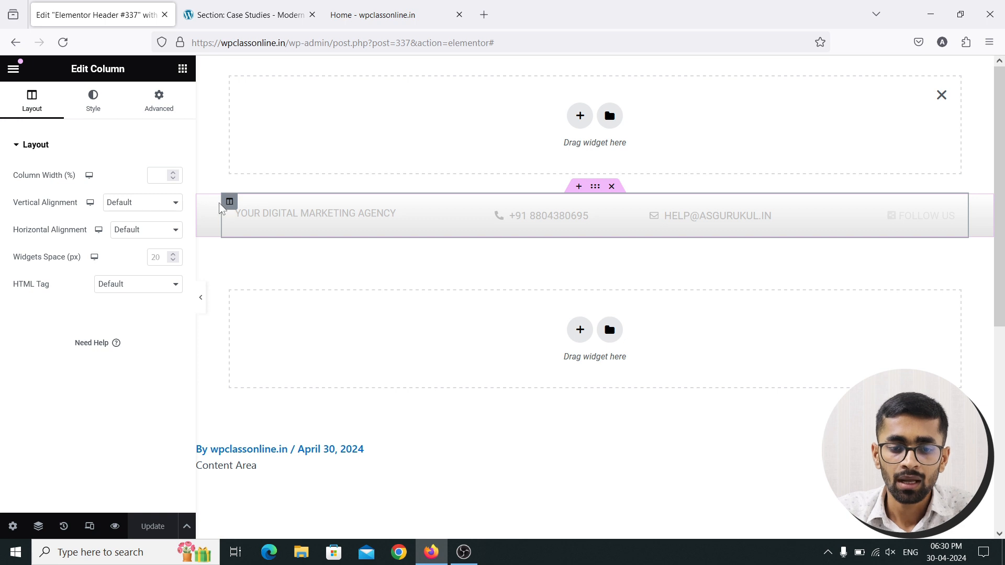
{"action": "left_click", "coordinate": [588, 194]}
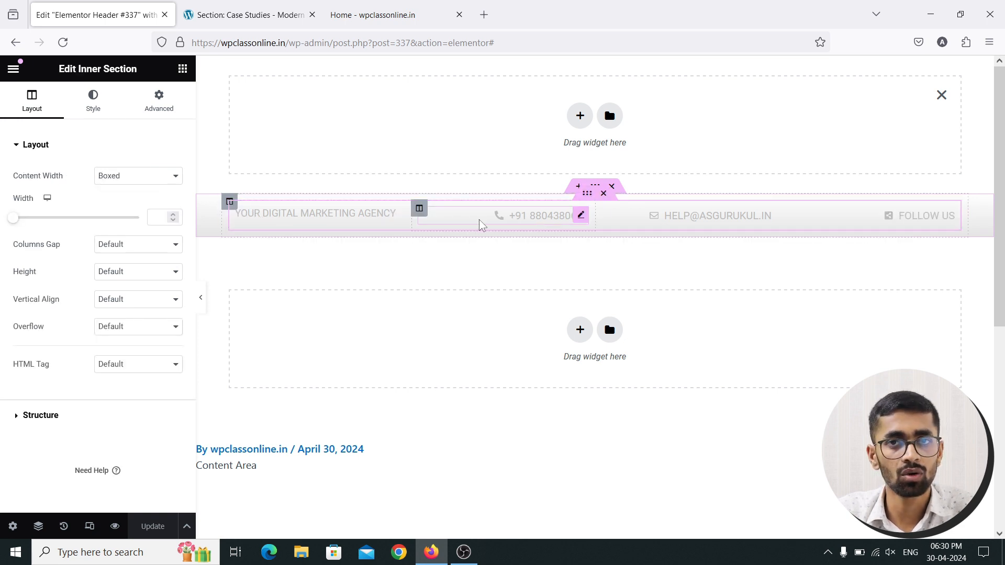
{"action": "left_click", "coordinate": [229, 203]}
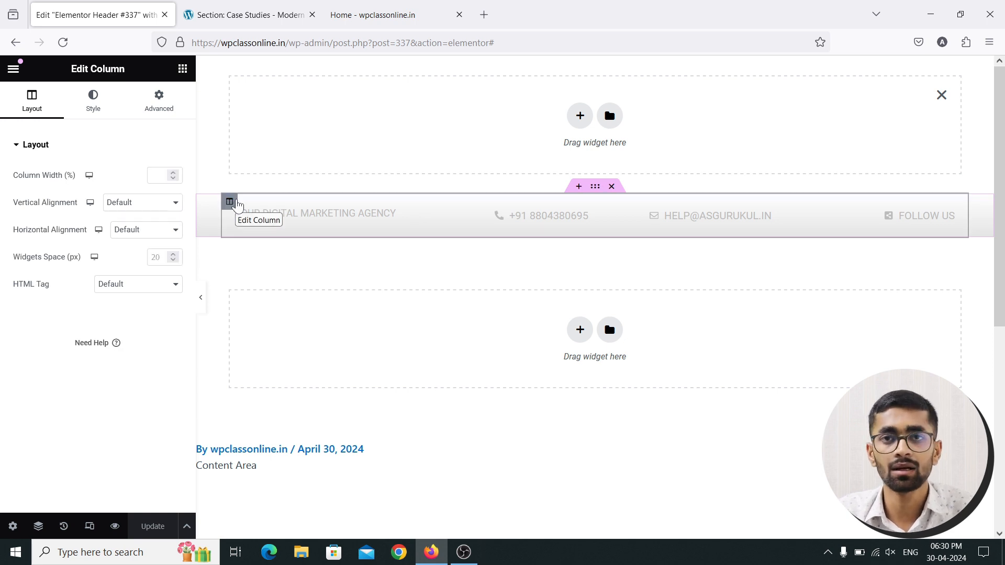
{"action": "left_click", "coordinate": [159, 102]}
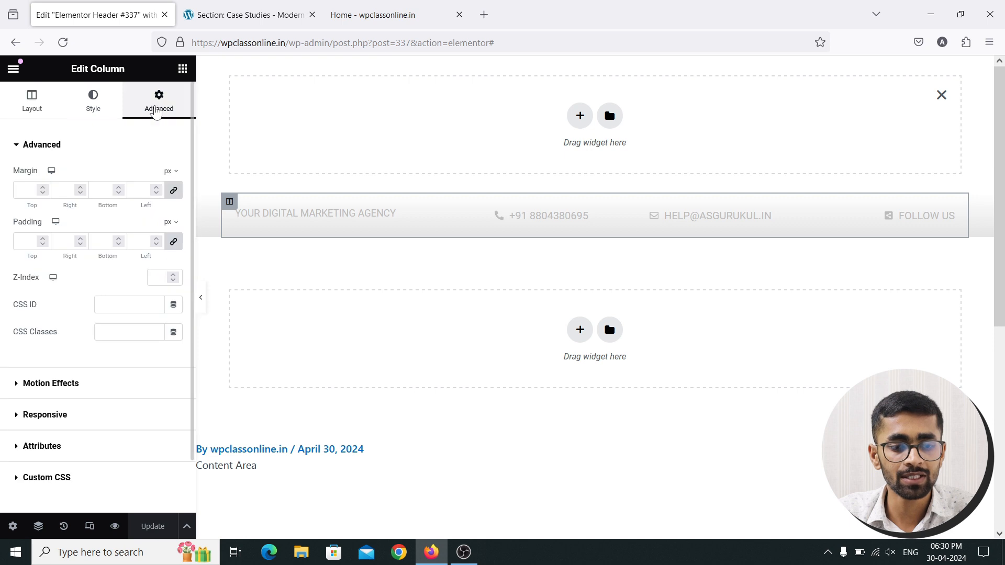
{"action": "left_click", "coordinate": [27, 241]}
{"action": "type", "text": "0"}
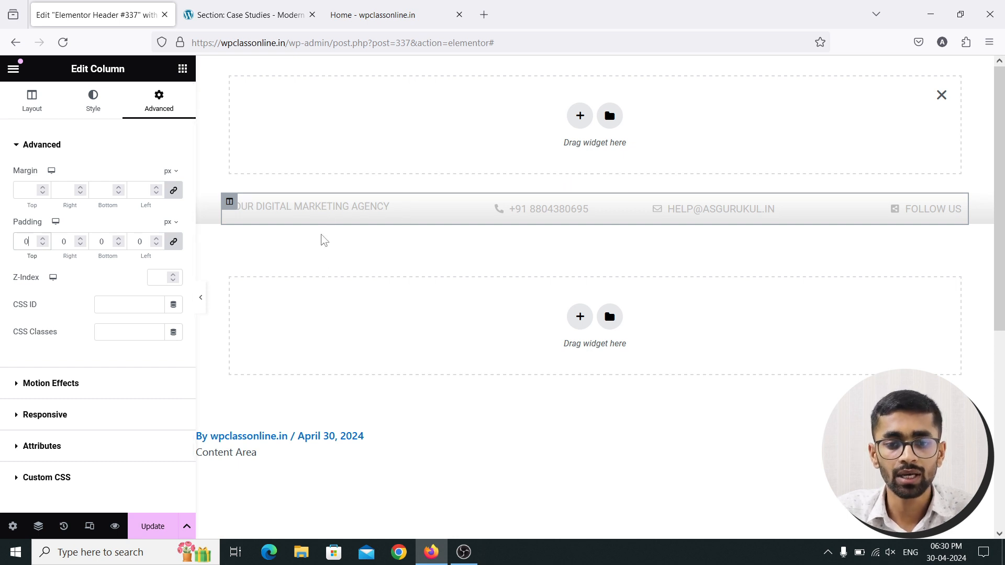
{"action": "left_click", "coordinate": [152, 527]}
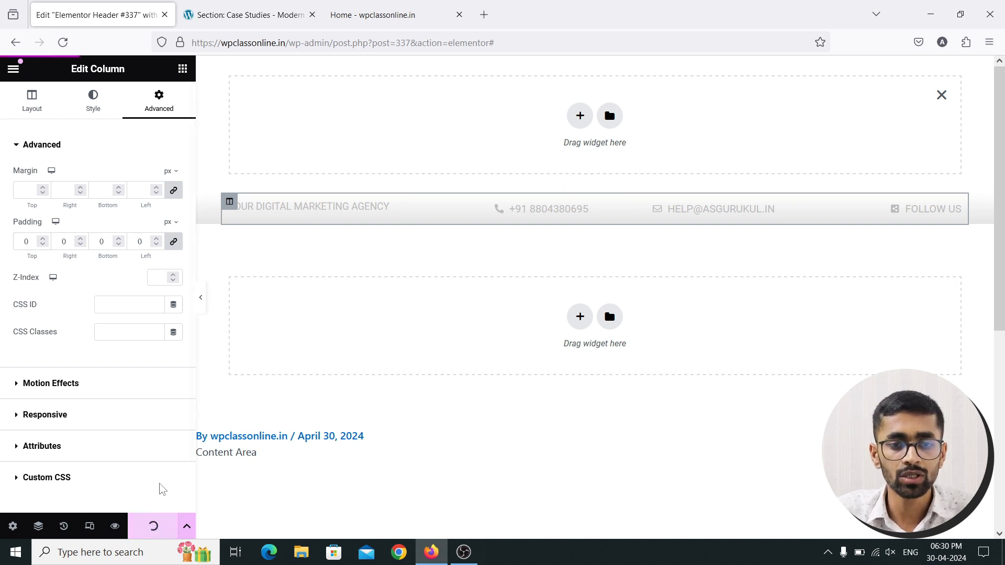
{"action": "left_click", "coordinate": [373, 15]}
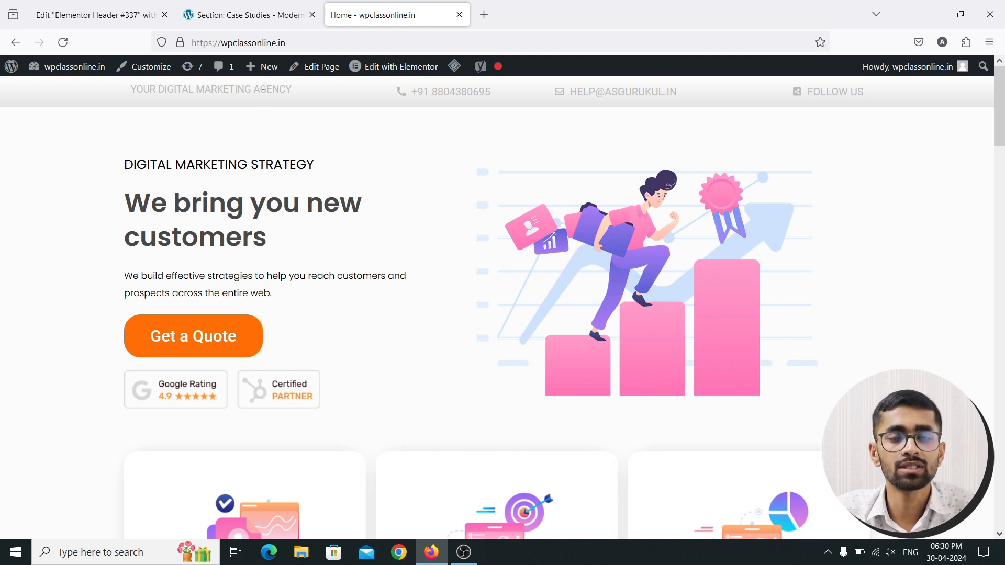
Return to the Edit Elementor Header #337 tab
{"action": "left_click", "coordinate": [94, 14]}
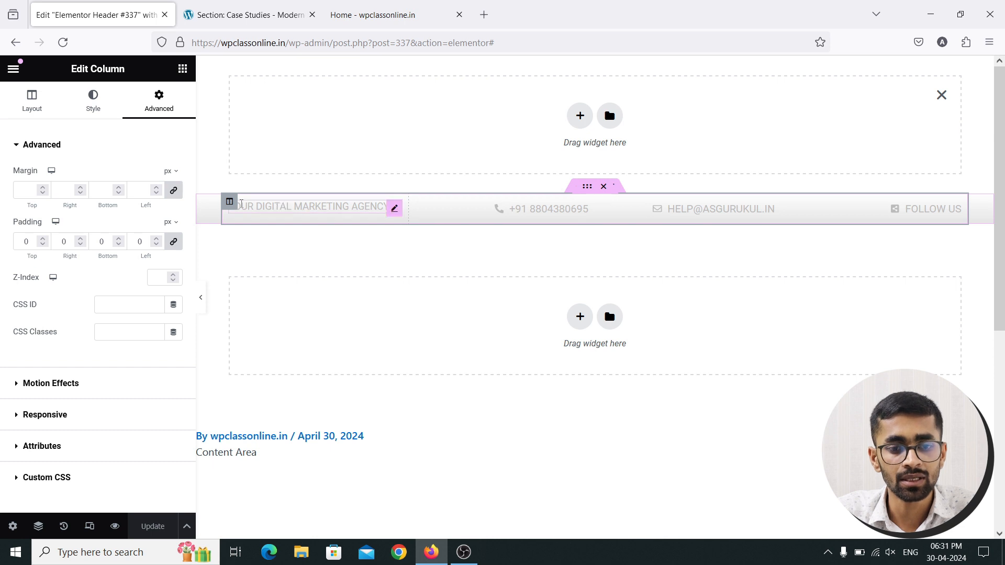
Set the agency column's Vertical Alignment to Middle, update, and switch to the homepage
{"action": "left_click", "coordinate": [229, 202]}
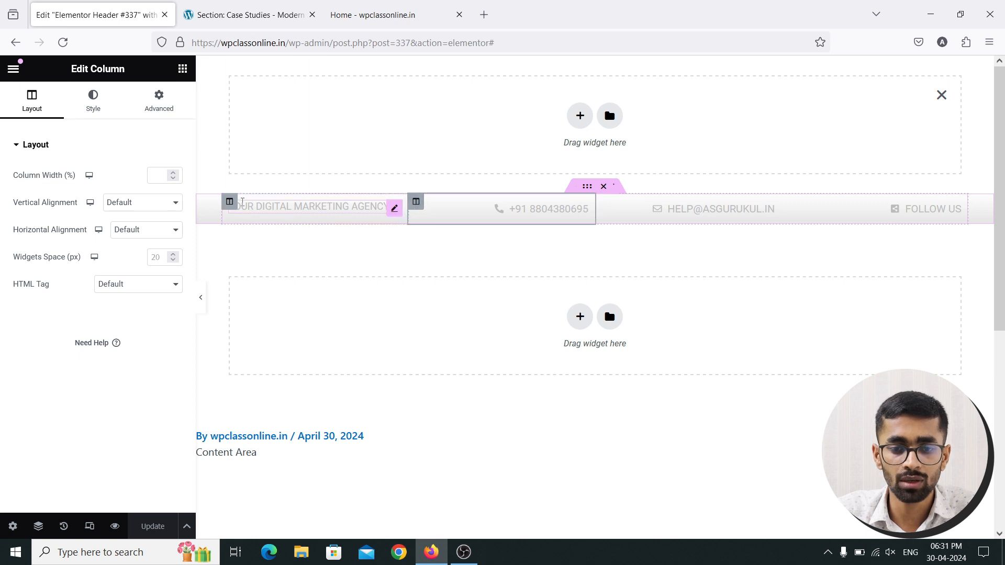
{"action": "left_click", "coordinate": [229, 203]}
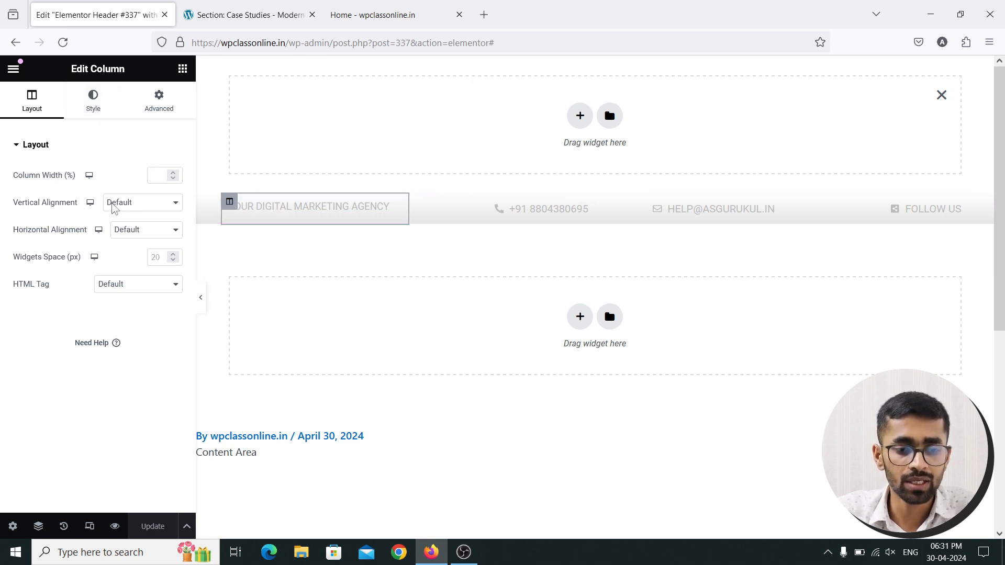
{"action": "left_click", "coordinate": [128, 209]}
{"action": "left_click", "coordinate": [128, 252]}
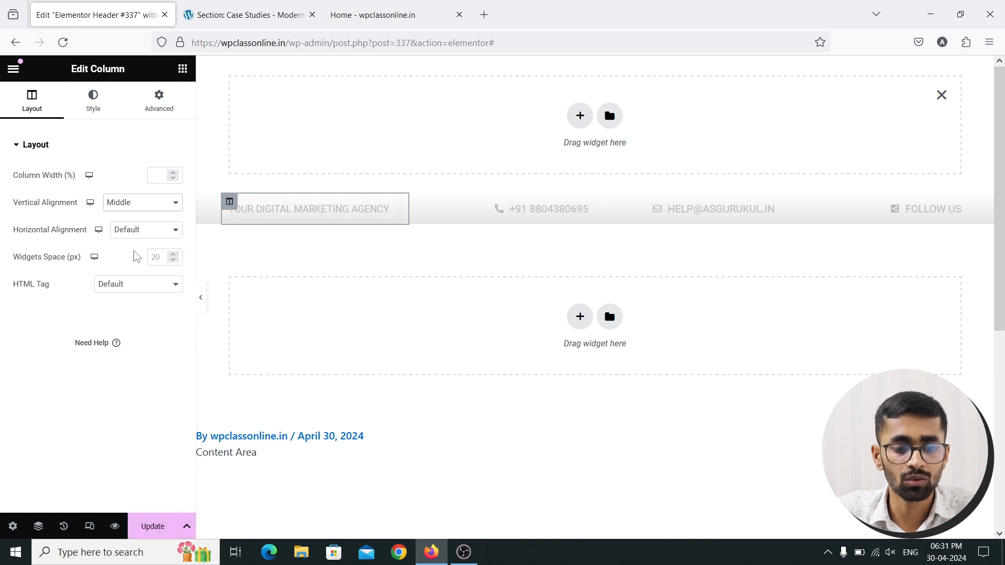
{"action": "left_click", "coordinate": [155, 526]}
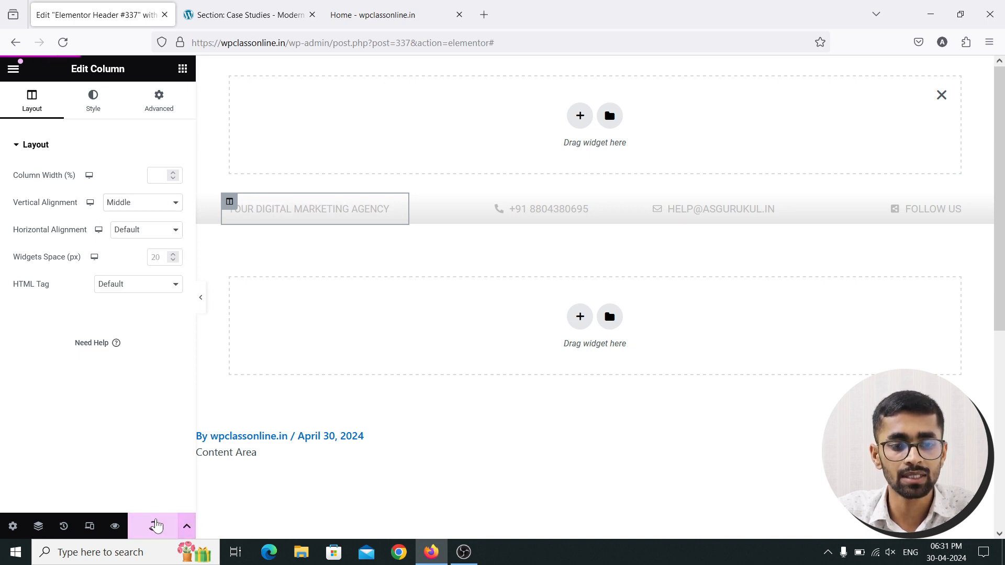
{"action": "left_click", "coordinate": [373, 15]}
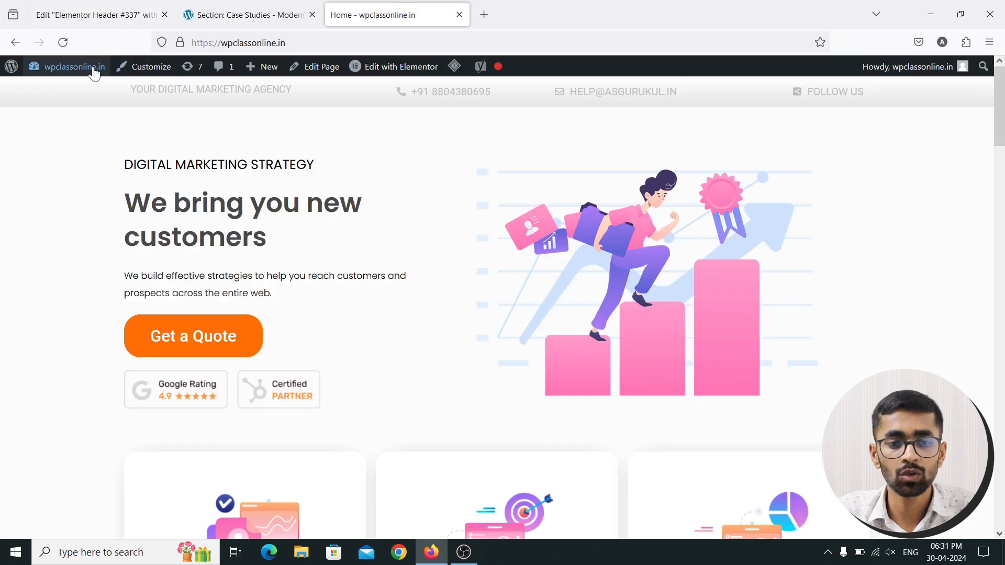
Reload the homepage to confirm the tagline sits level with the contact items, then return to the editor
{"action": "left_click", "coordinate": [63, 43]}
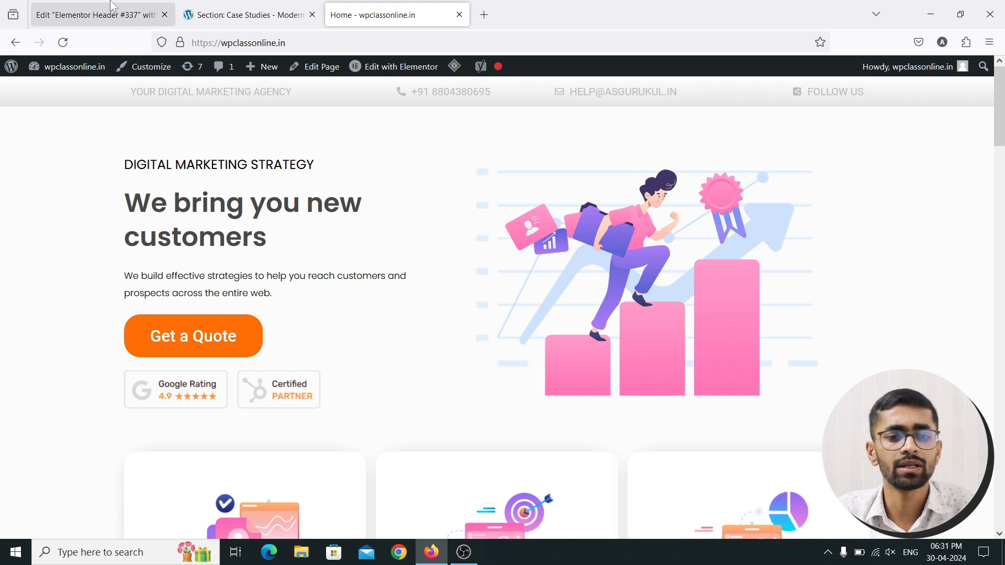
{"action": "left_click", "coordinate": [121, 14]}
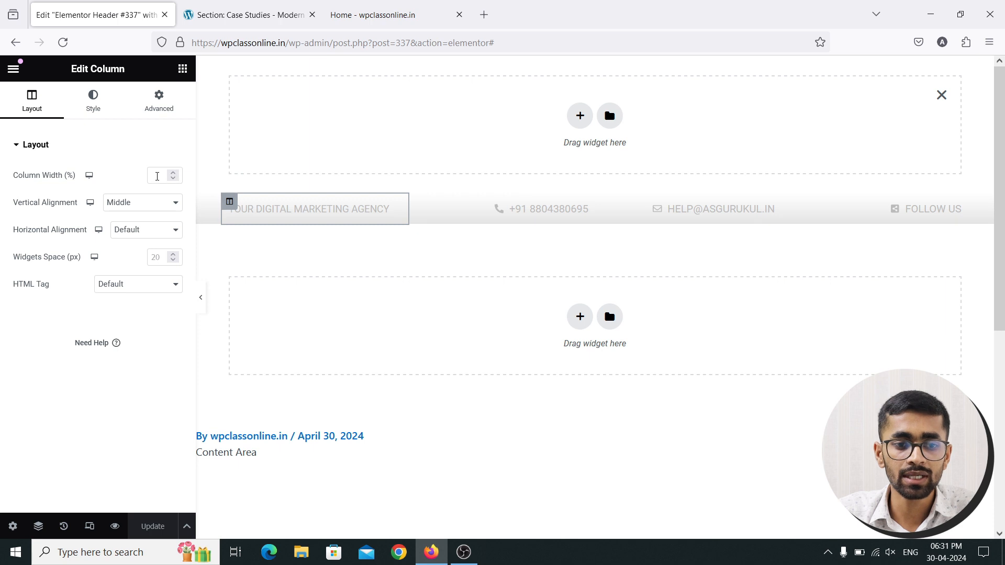
Widen the agency tagline column to 50% so its text fits on one line
{"action": "type", "text": "60"}
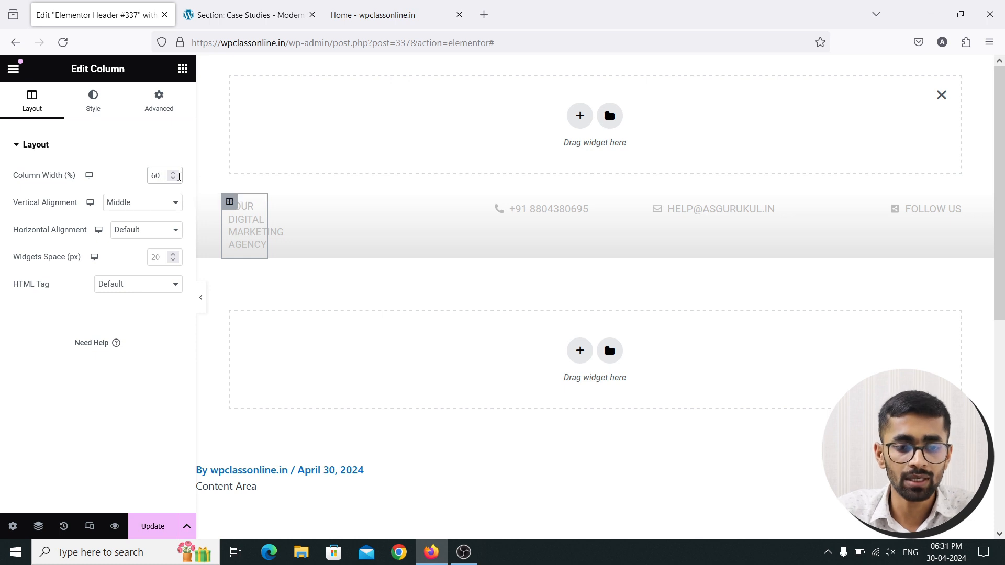
{"action": "key", "text": "BackSpace"}
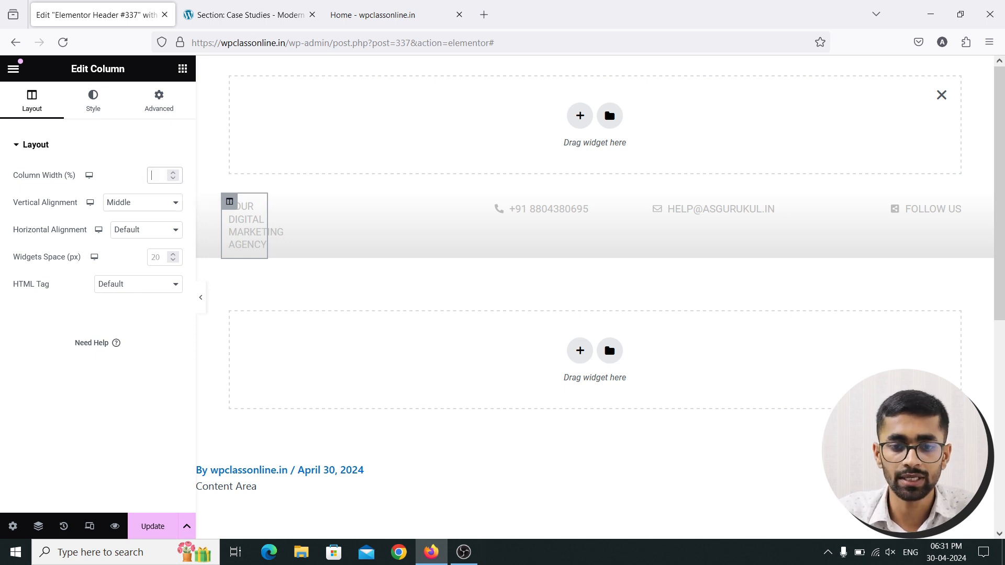
{"action": "type", "text": "6"}
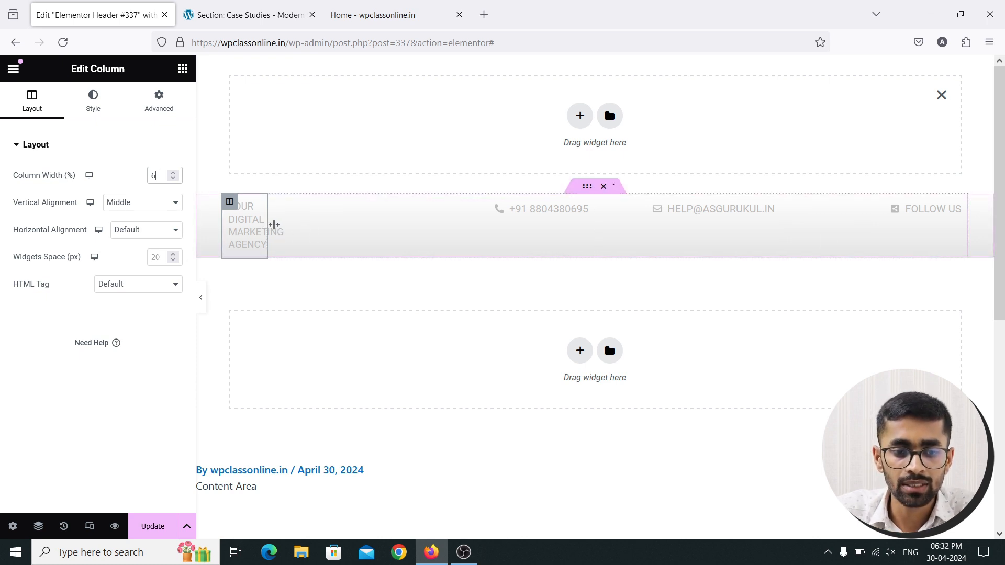
{"action": "left_click_drag", "start_coordinate": [274, 225], "coordinate": [539, 210]}
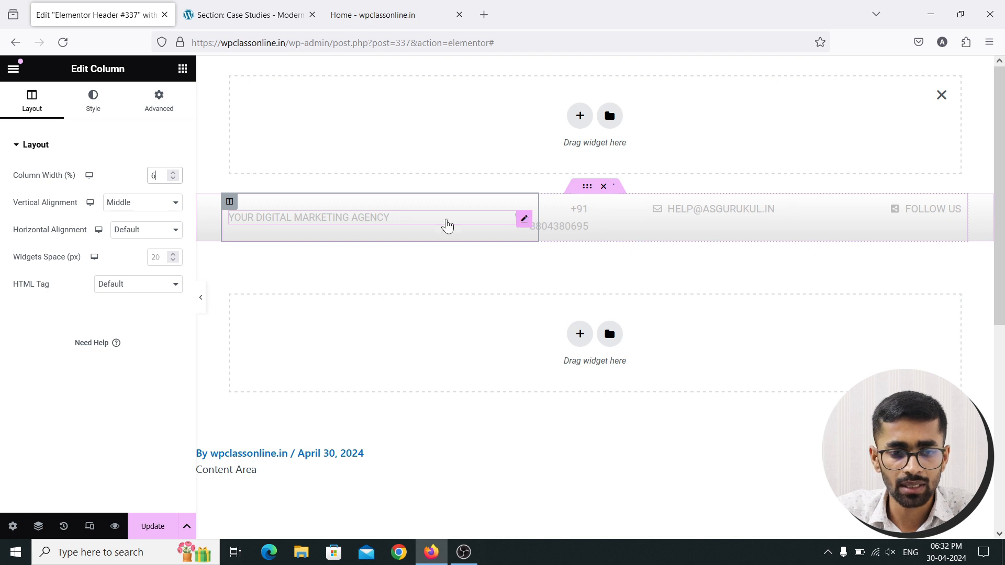
{"action": "left_click", "coordinate": [448, 225]}
{"action": "left_click", "coordinate": [230, 201]}
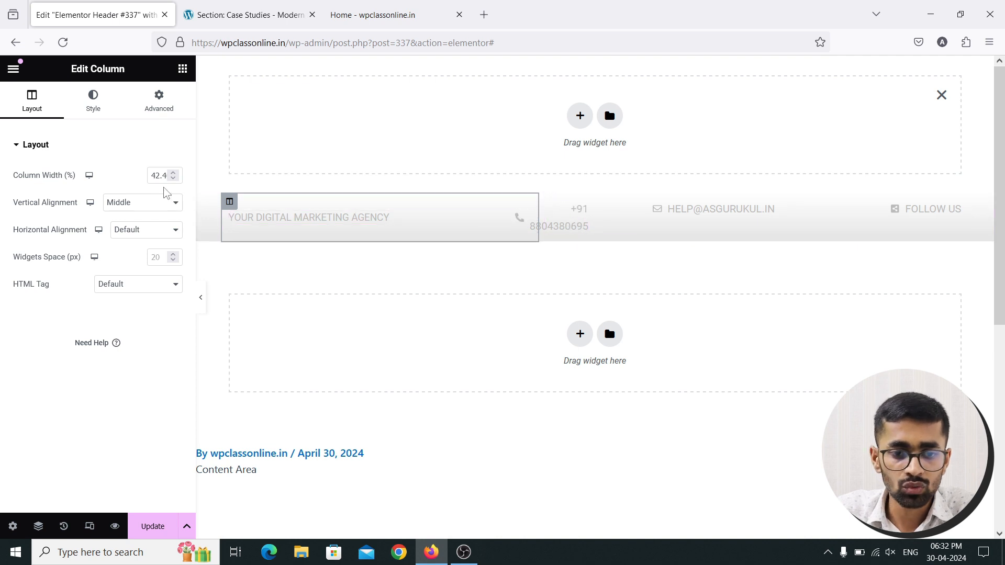
{"action": "left_click", "coordinate": [174, 174]}
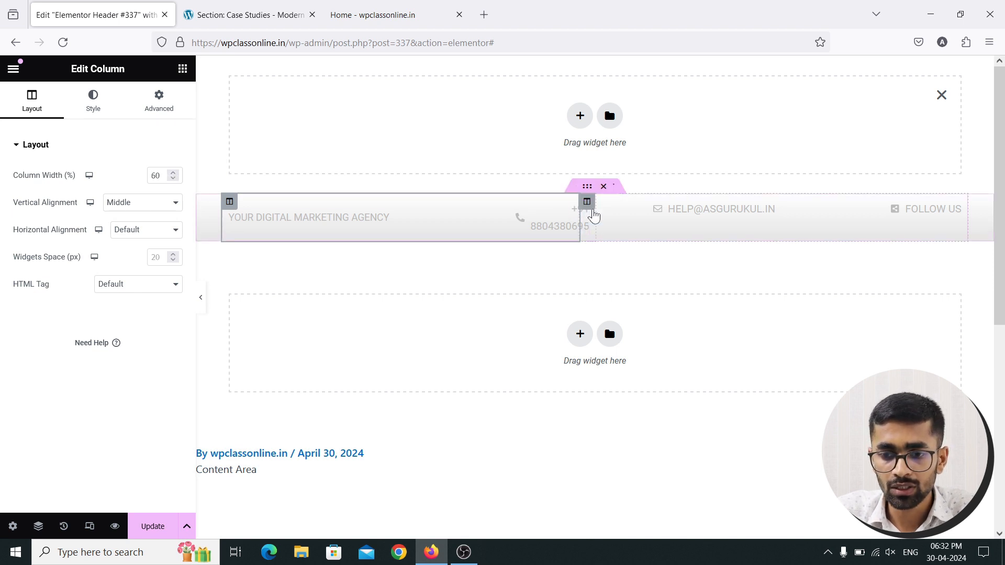
Raise the phone-number column width to 20% so the number stops wrapping
{"action": "left_click", "coordinate": [587, 201]}
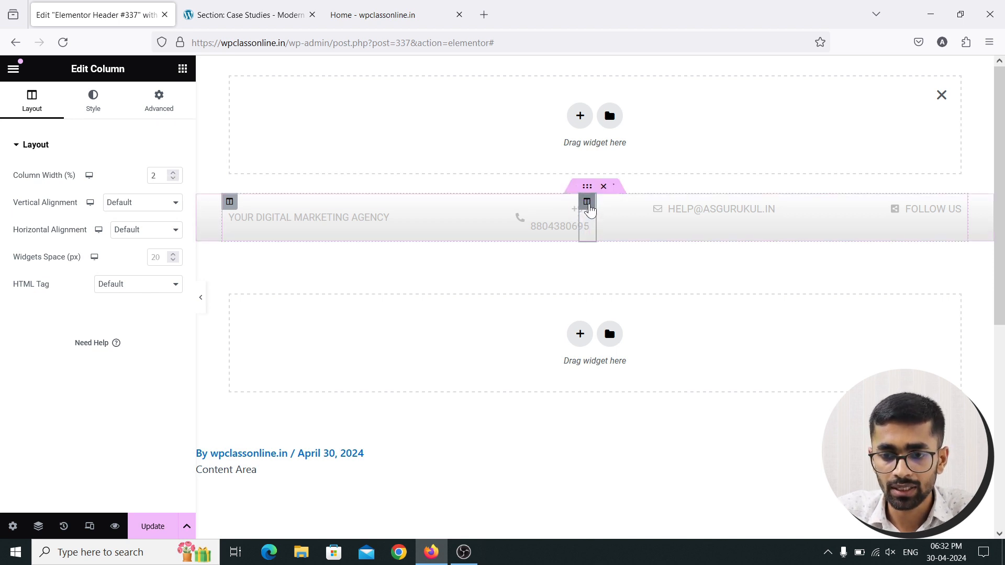
{"action": "left_click", "coordinate": [173, 174]}
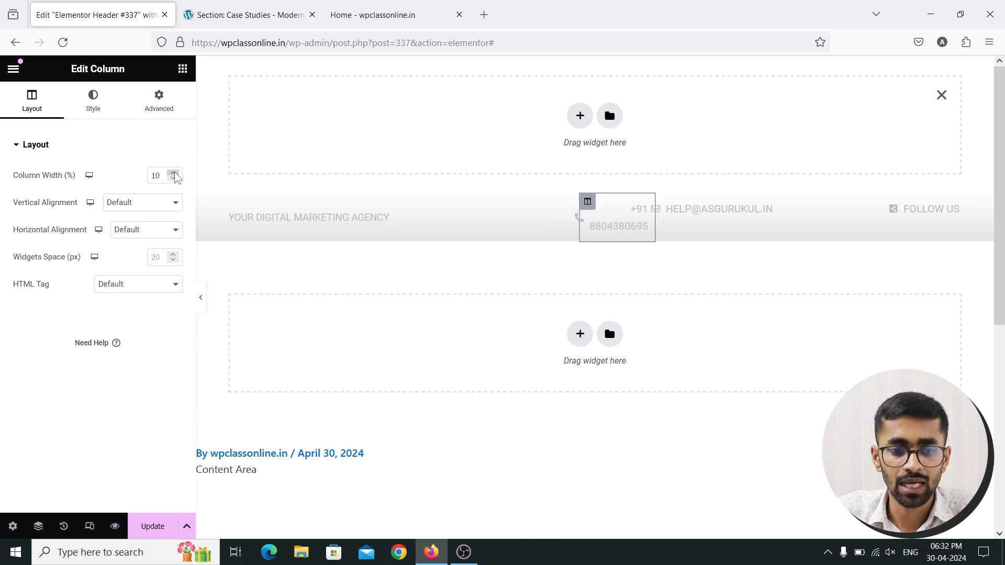
{"action": "left_click", "coordinate": [175, 173]}
{"action": "left_click", "coordinate": [175, 174]}
{"action": "left_click", "coordinate": [175, 173]}
{"action": "left_click", "coordinate": [174, 173]}
{"action": "left_click", "coordinate": [175, 173]}
{"action": "left_click", "coordinate": [175, 174]}
{"action": "left_click", "coordinate": [175, 173]}
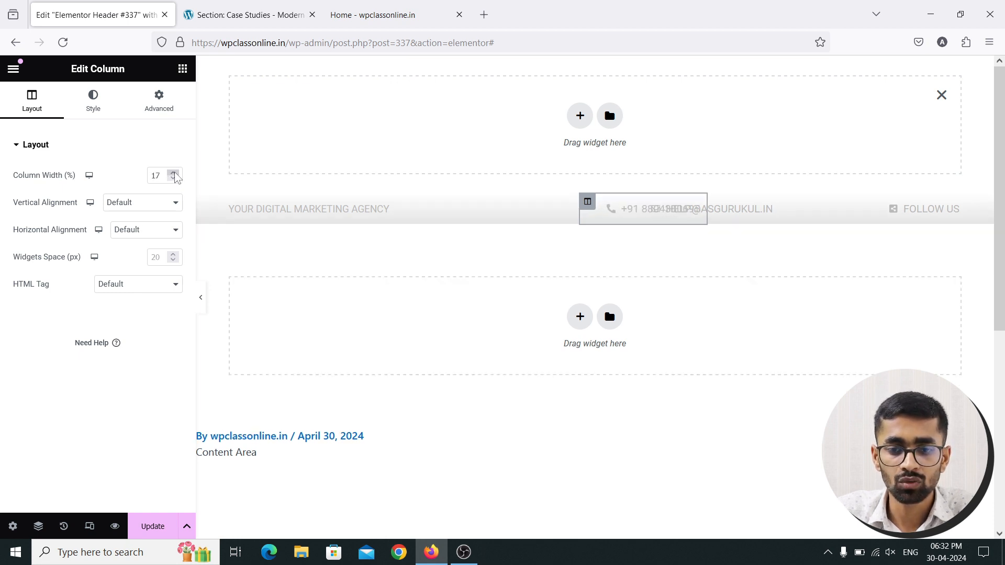
{"action": "left_click", "coordinate": [174, 173]}
{"action": "left_click", "coordinate": [174, 174]}
{"action": "left_click", "coordinate": [174, 174]}
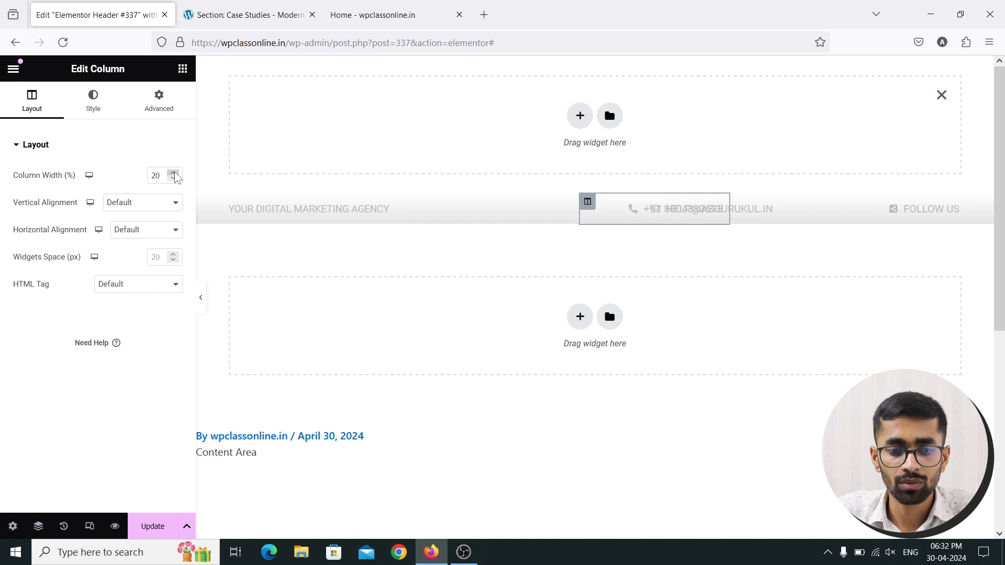
Widen the email column step by step with the width spinner
{"action": "left_click", "coordinate": [736, 202]}
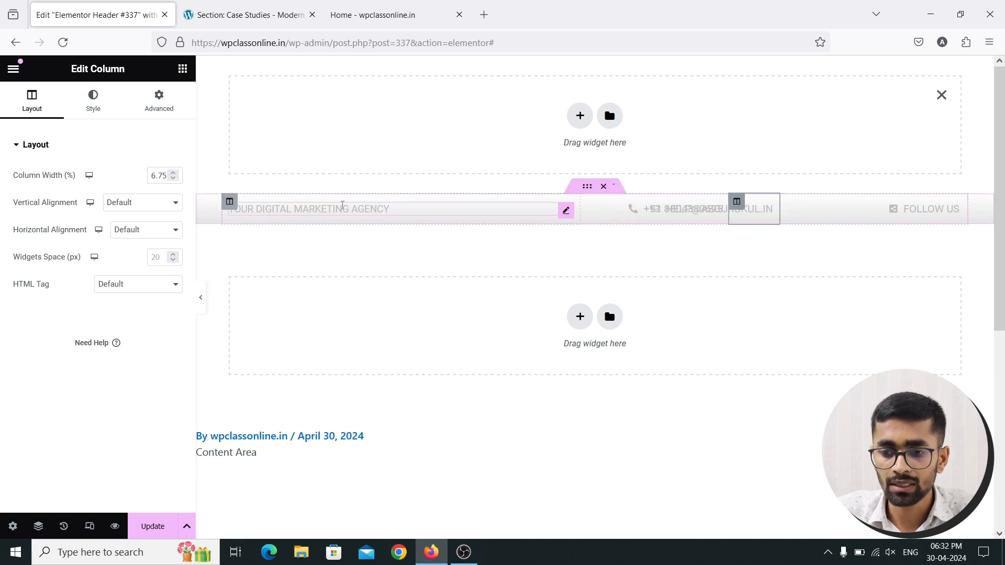
{"action": "left_click", "coordinate": [173, 173]}
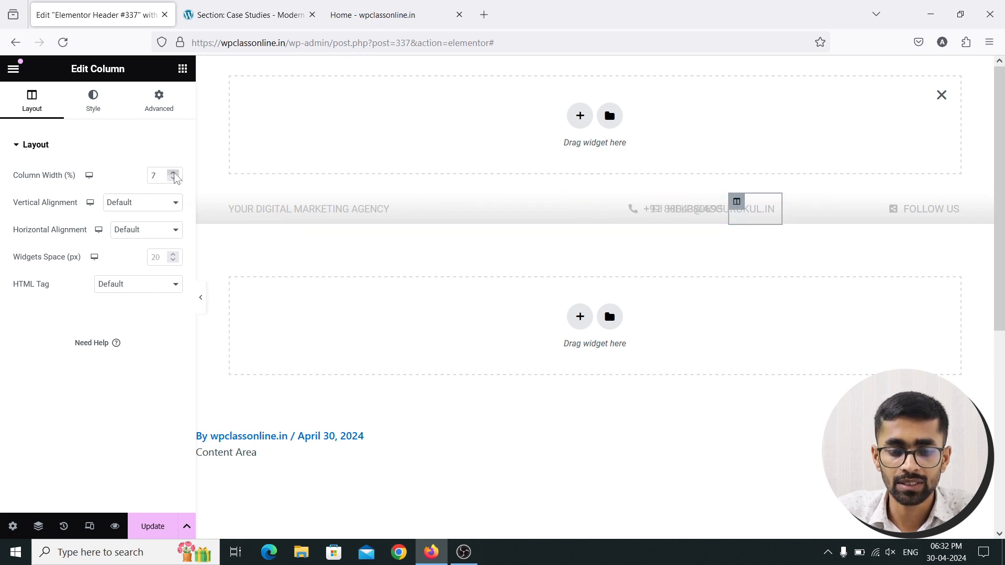
{"action": "left_click", "coordinate": [174, 173]}
{"action": "left_click", "coordinate": [174, 174]}
{"action": "left_click", "coordinate": [173, 173]}
{"action": "left_click", "coordinate": [174, 173]}
{"action": "left_click", "coordinate": [173, 173]}
{"action": "left_click", "coordinate": [173, 173]}
{"action": "left_click", "coordinate": [173, 174]}
{"action": "left_click", "coordinate": [173, 174]}
{"action": "left_click", "coordinate": [173, 174]}
{"action": "left_click", "coordinate": [173, 173]}
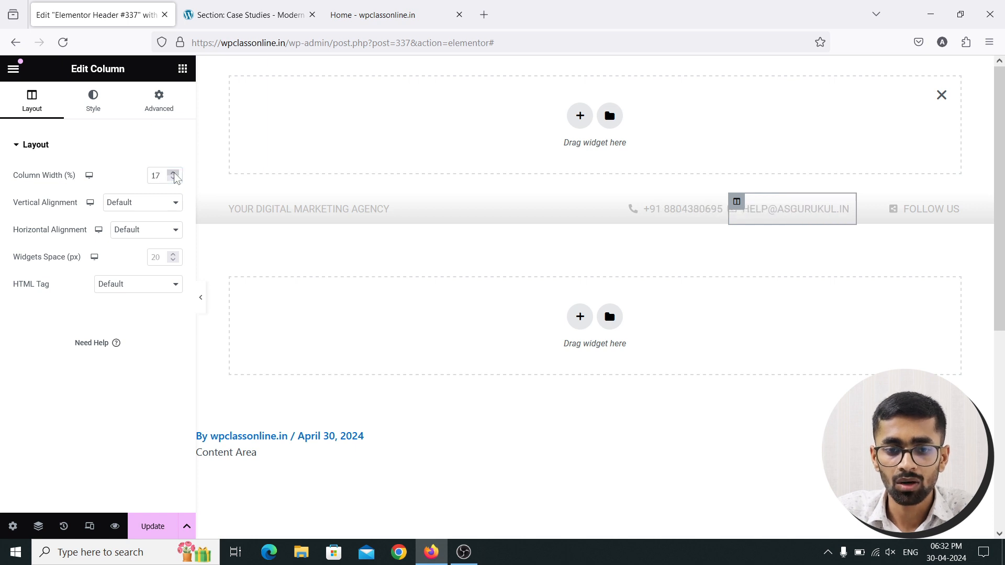
{"action": "left_click", "coordinate": [173, 173]}
{"action": "left_click", "coordinate": [173, 173]}
{"action": "left_click", "coordinate": [174, 174]}
{"action": "left_click", "coordinate": [174, 173]}
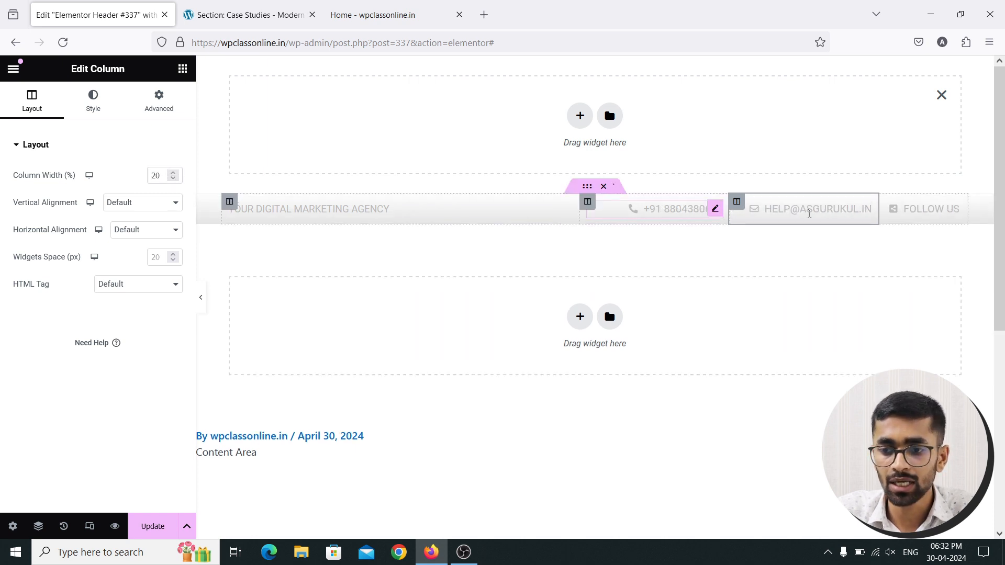
Narrow the agency column to 40% width
{"action": "left_click", "coordinate": [886, 202]}
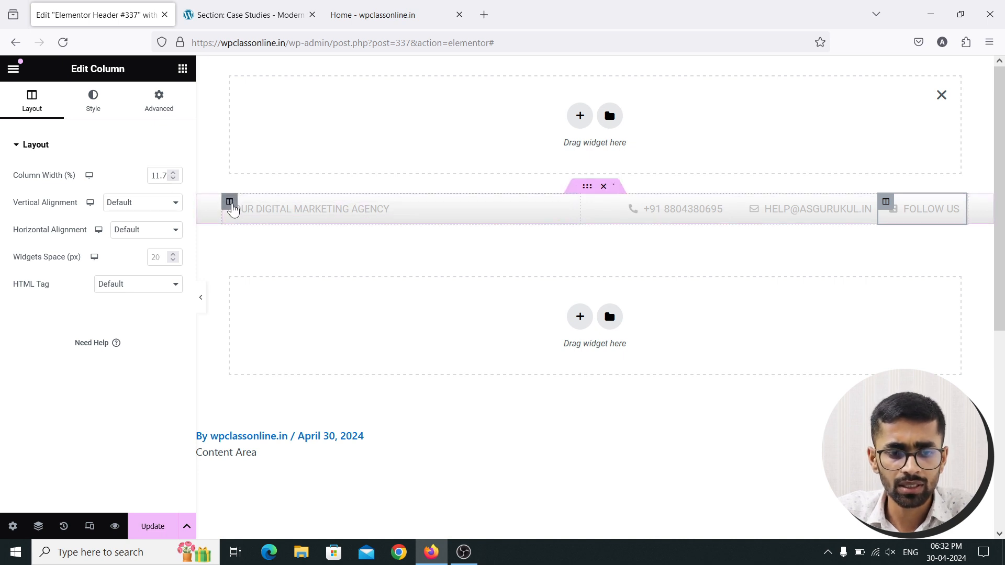
{"action": "left_click", "coordinate": [226, 203]}
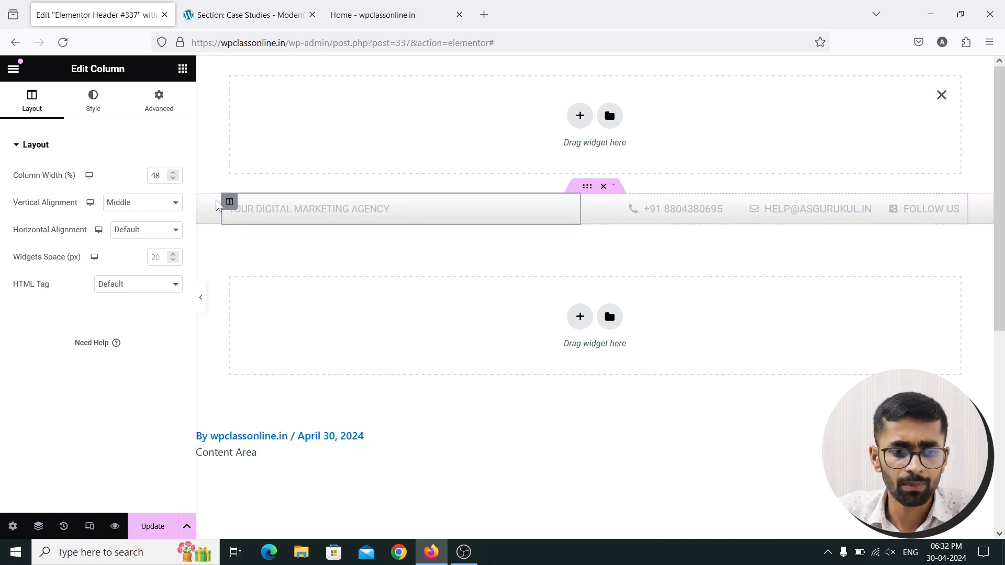
{"action": "left_click", "coordinate": [174, 179]}
{"action": "left_click", "coordinate": [174, 179]}
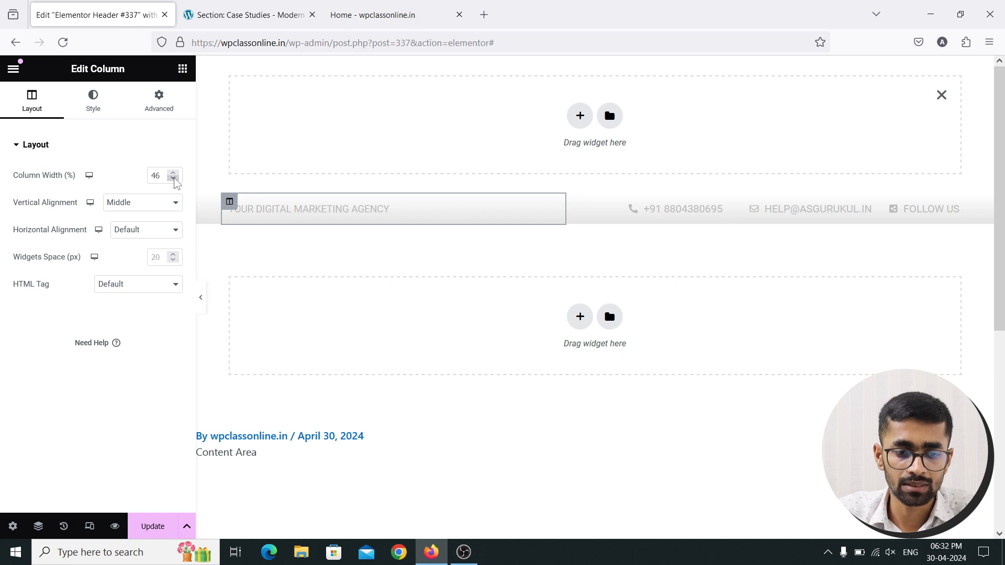
{"action": "left_click", "coordinate": [175, 178]}
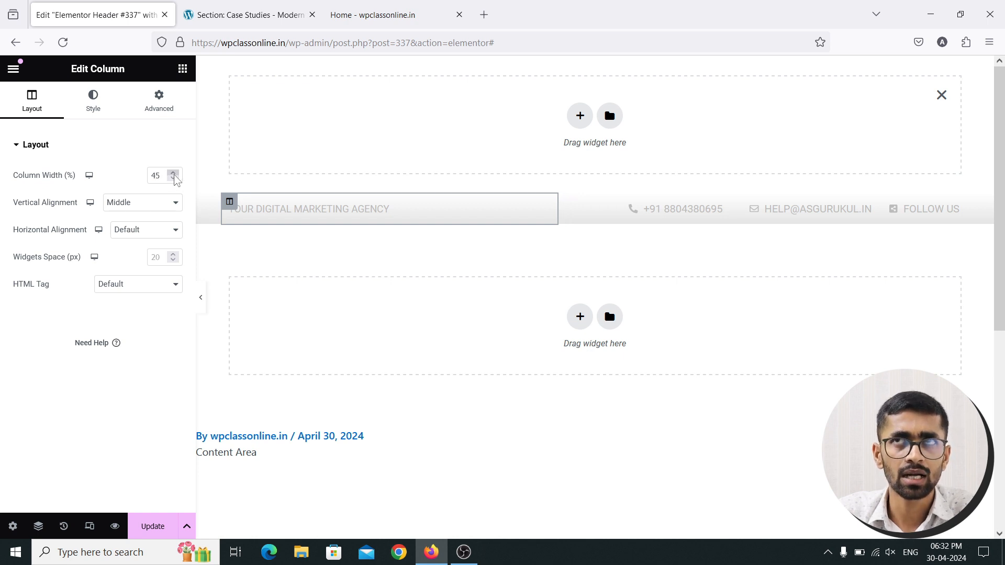
{"action": "left_click", "coordinate": [174, 179]}
{"action": "left_click", "coordinate": [174, 178]}
{"action": "left_click", "coordinate": [174, 178]}
{"action": "left_click", "coordinate": [175, 179]}
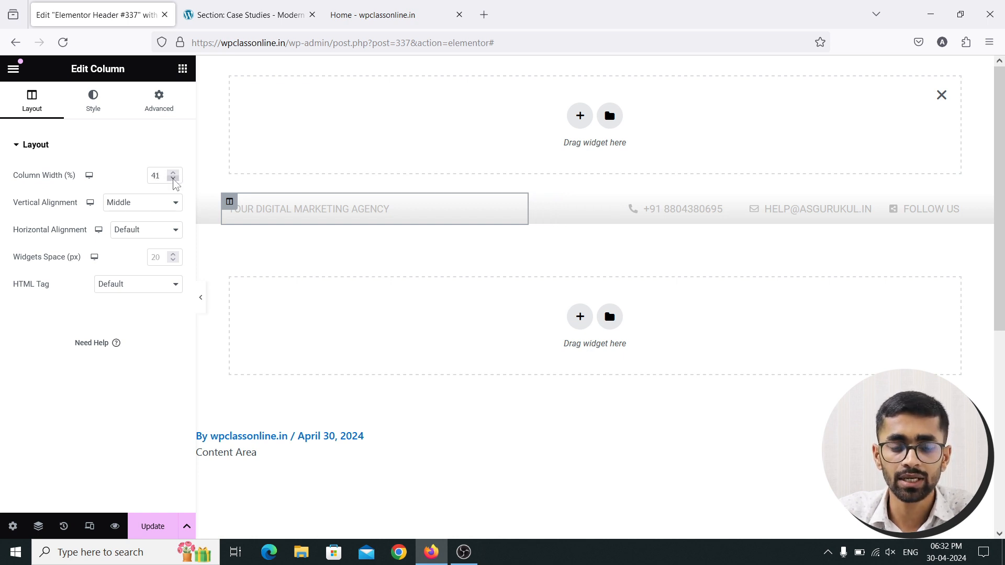
{"action": "left_click", "coordinate": [174, 178]}
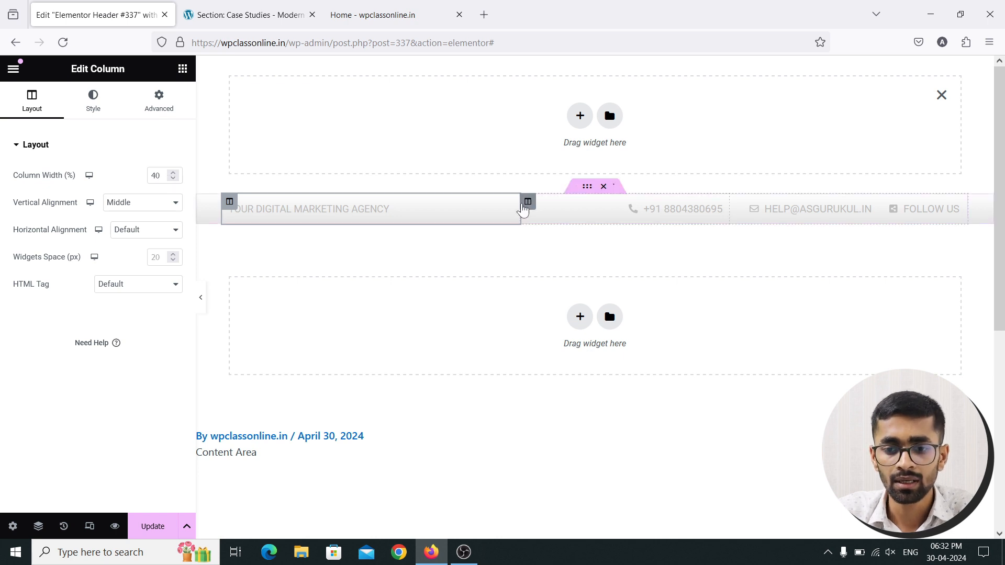
Enter 20% widths for the phone and email columns, discarding a mistyped FOLLOW US value
{"action": "left_click", "coordinate": [528, 202]}
{"action": "double_click", "coordinate": [149, 175]}
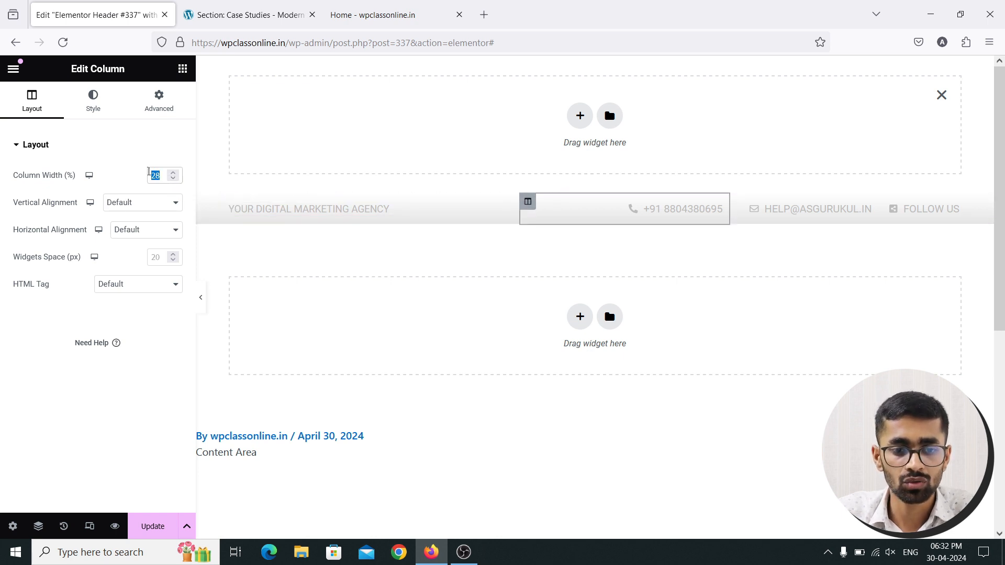
{"action": "type", "text": "20"}
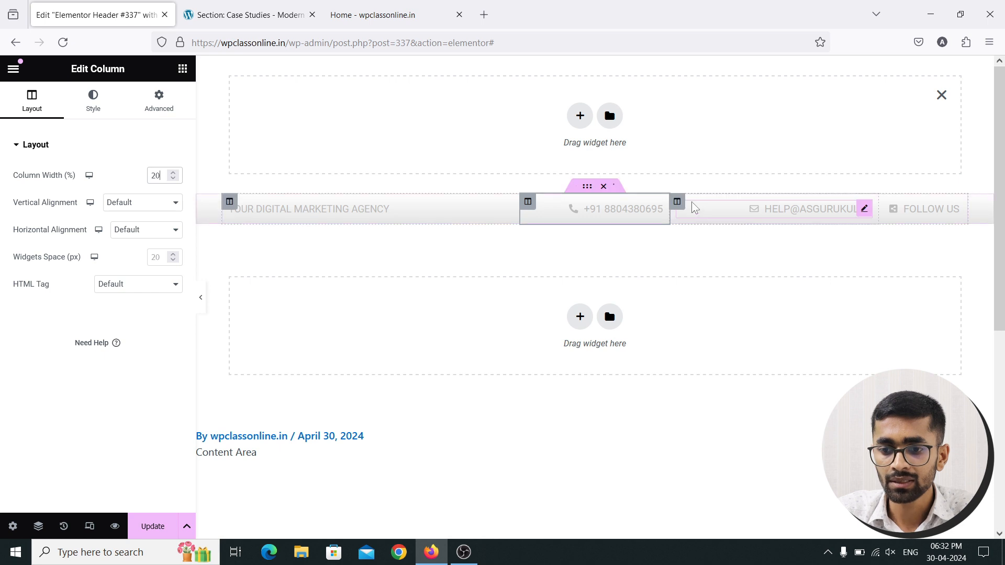
{"action": "left_click", "coordinate": [677, 201]}
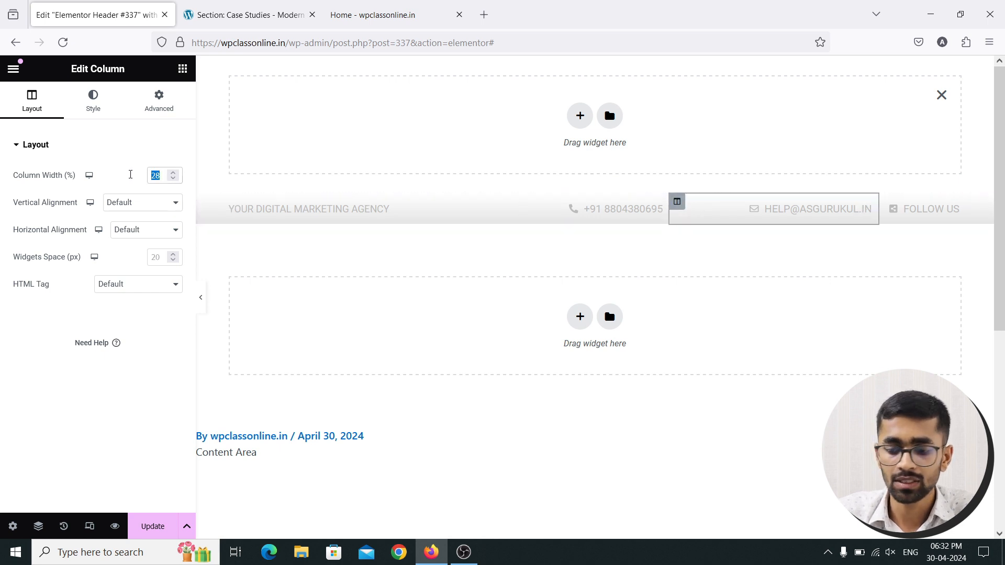
{"action": "type", "text": "20"}
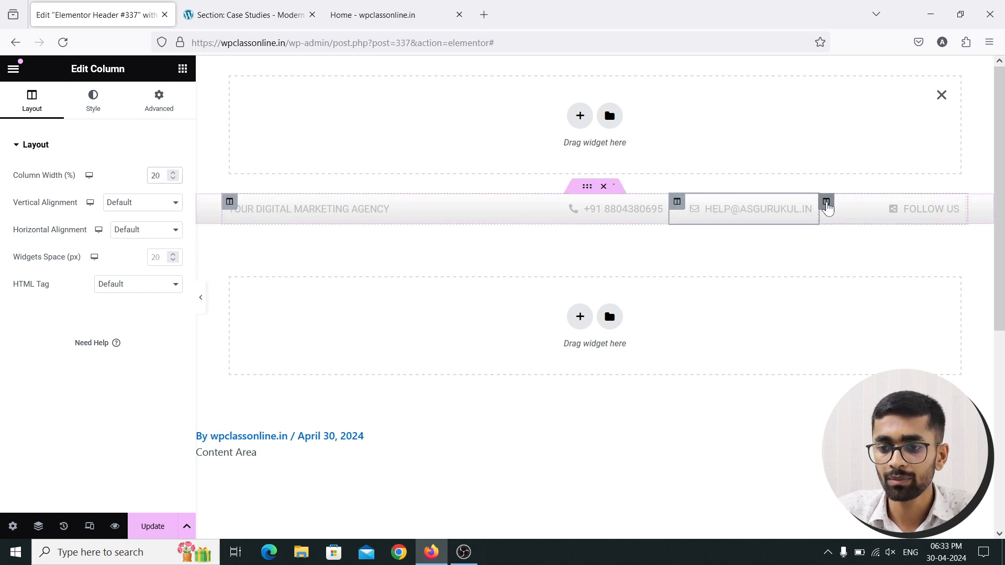
{"action": "left_click", "coordinate": [827, 204]}
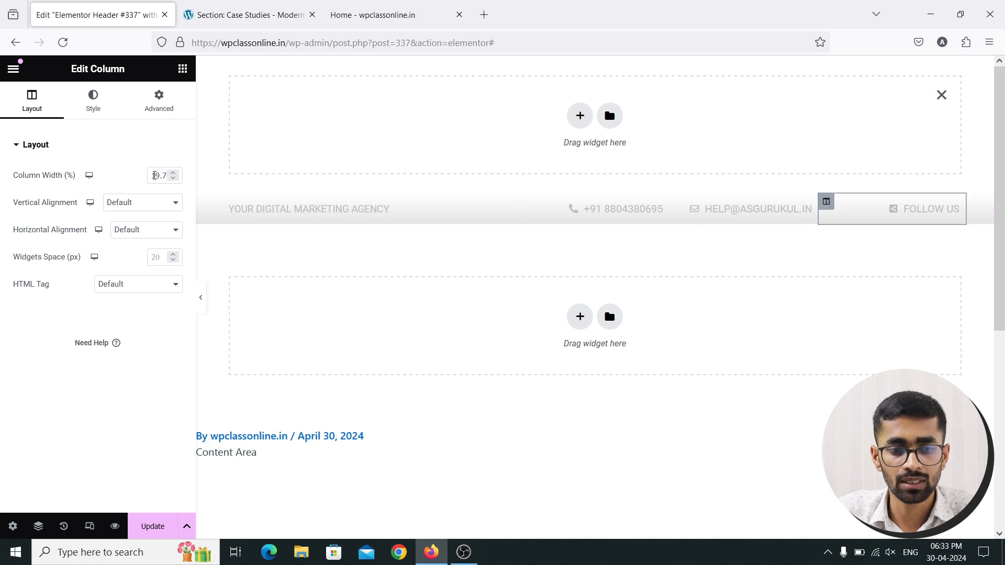
{"action": "double_click", "coordinate": [152, 176]}
{"action": "type", "text": "2053"}
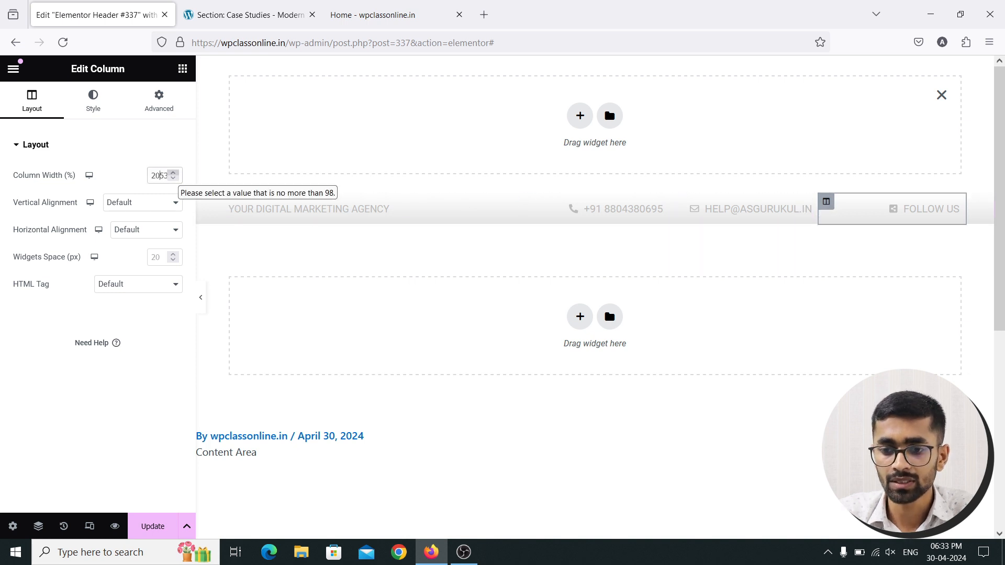
{"action": "left_click", "coordinate": [230, 204]}
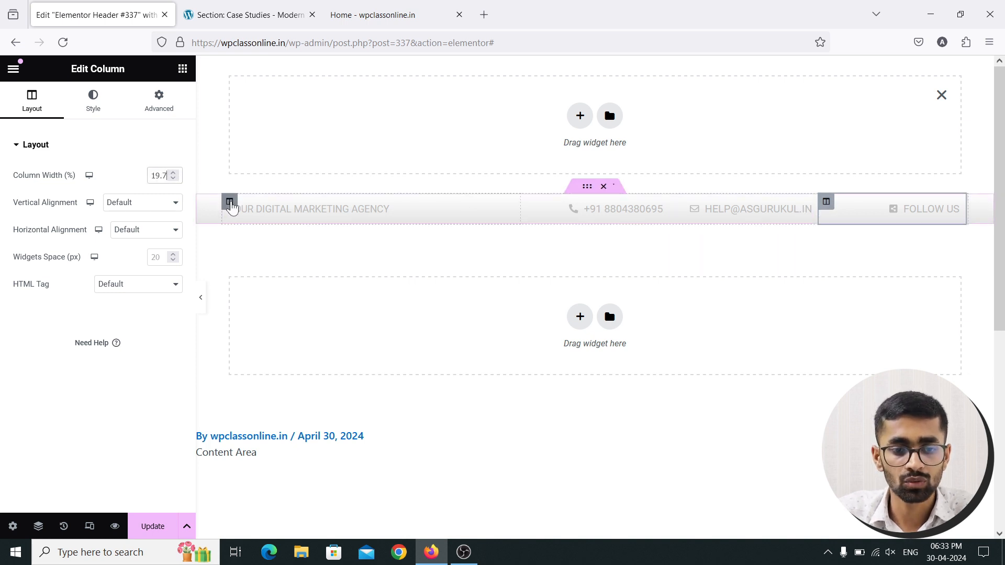
Check each column's width, raise FOLLOW US to 20%, and update the header
{"action": "left_click", "coordinate": [230, 202]}
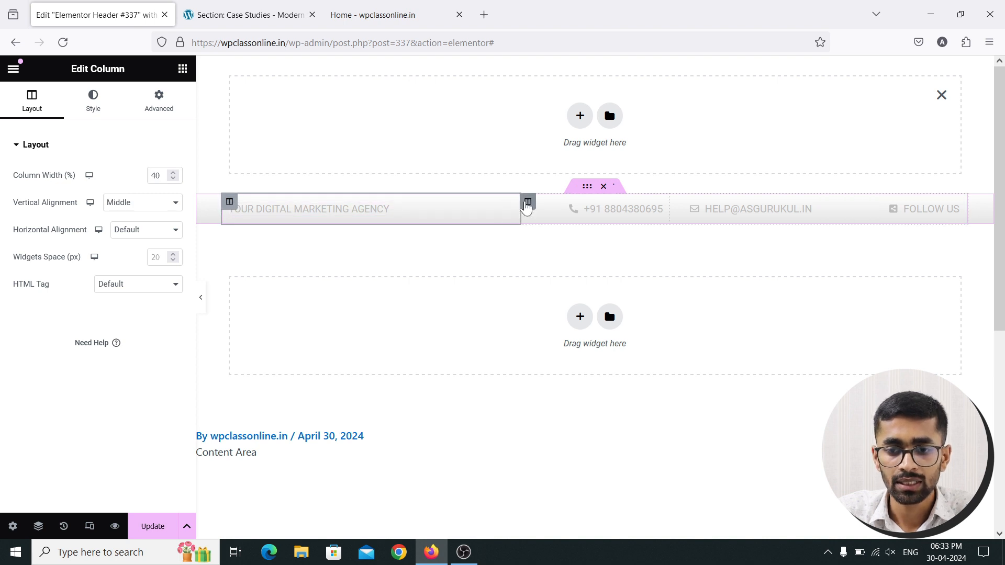
{"action": "left_click", "coordinate": [527, 206]}
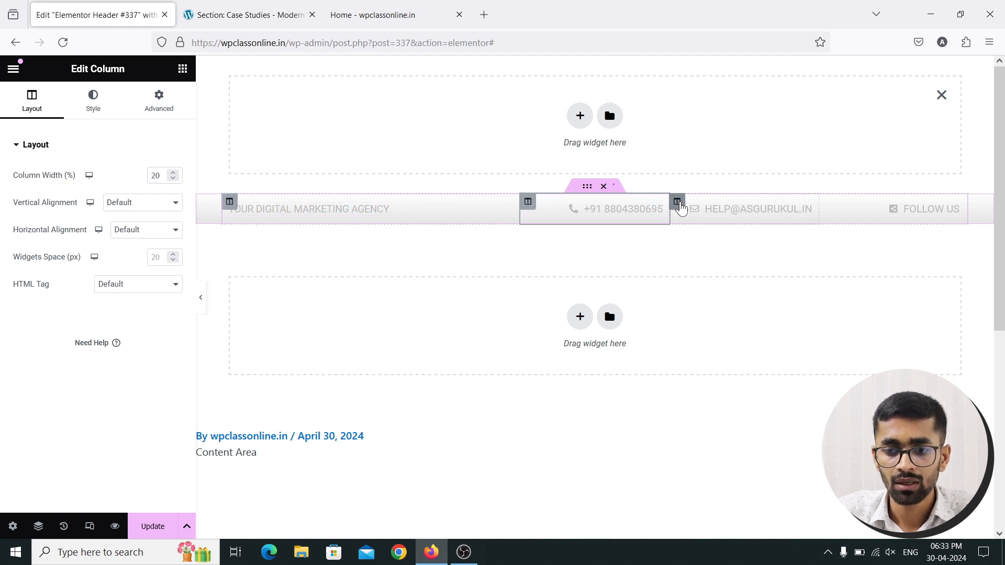
{"action": "left_click", "coordinate": [679, 205]}
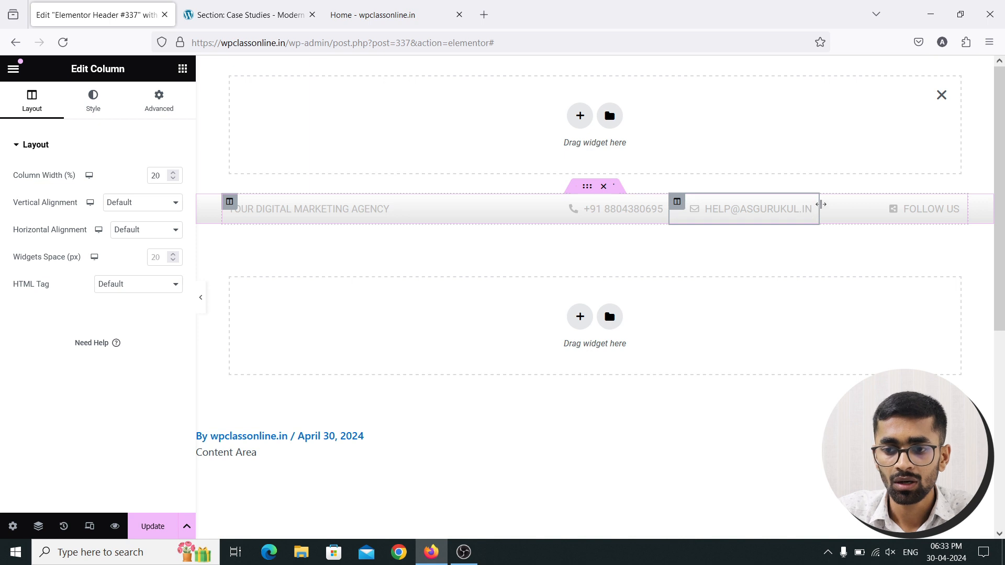
{"action": "left_click", "coordinate": [826, 203]}
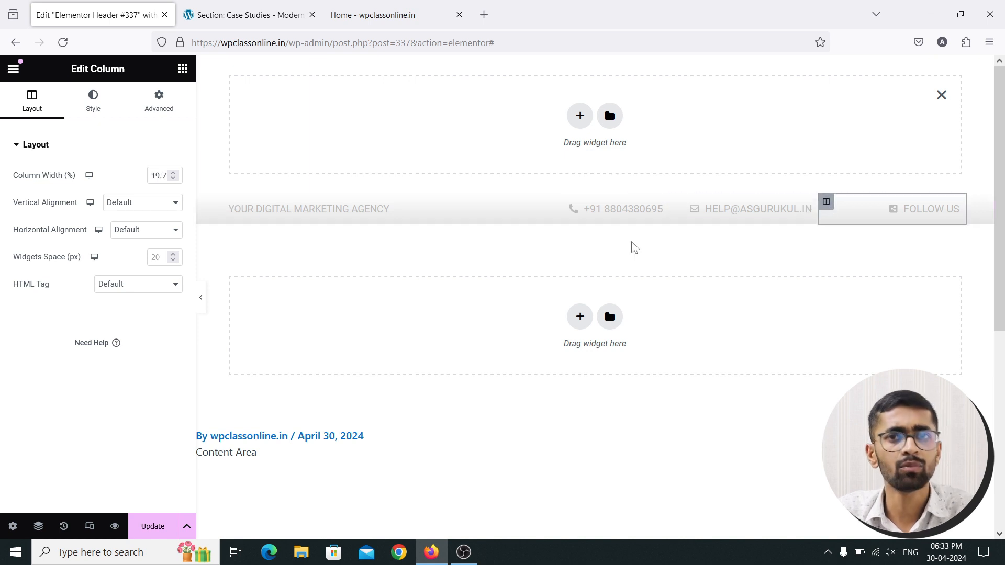
{"action": "left_click", "coordinate": [173, 173]}
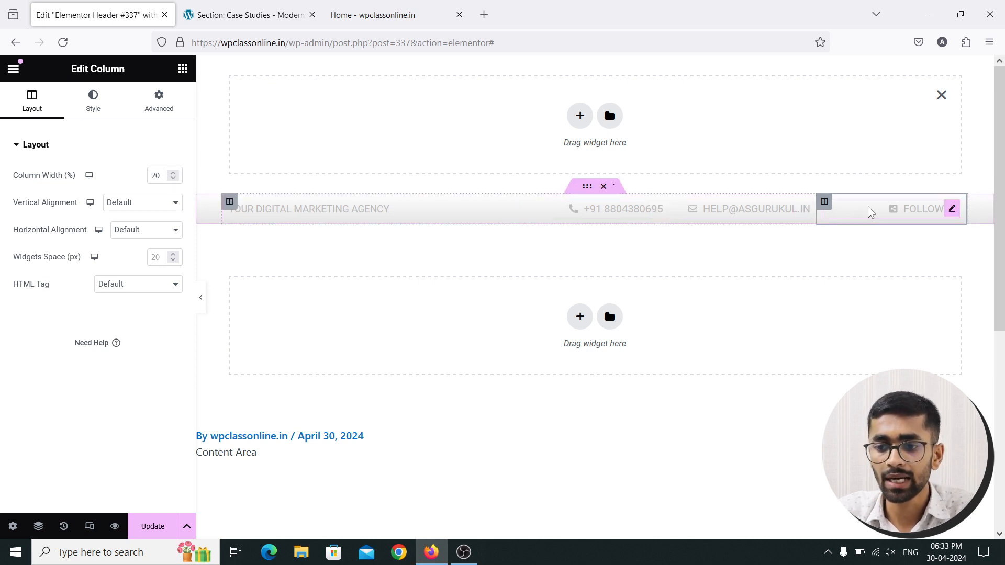
{"action": "left_click", "coordinate": [160, 526]}
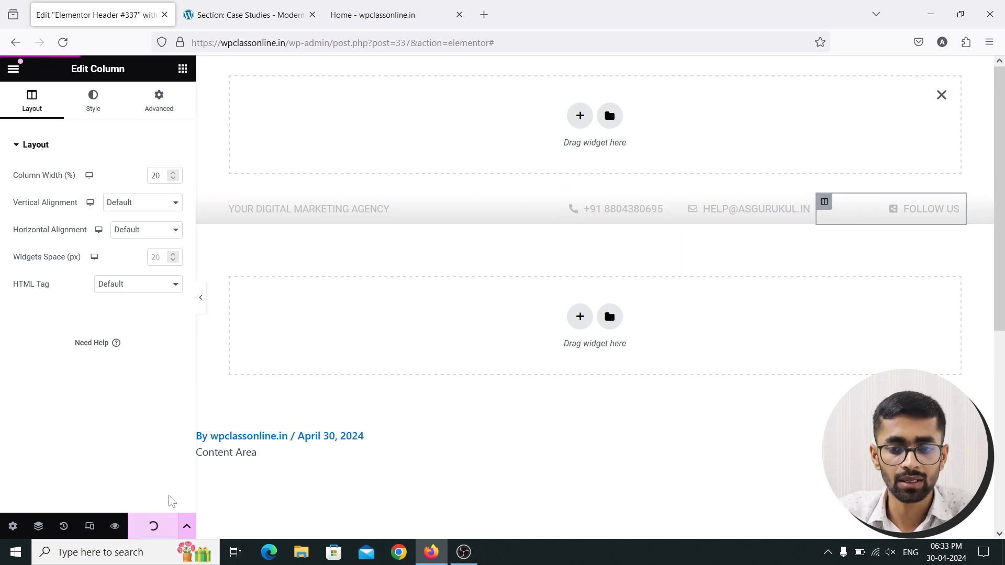
{"action": "left_click", "coordinate": [373, 15]}
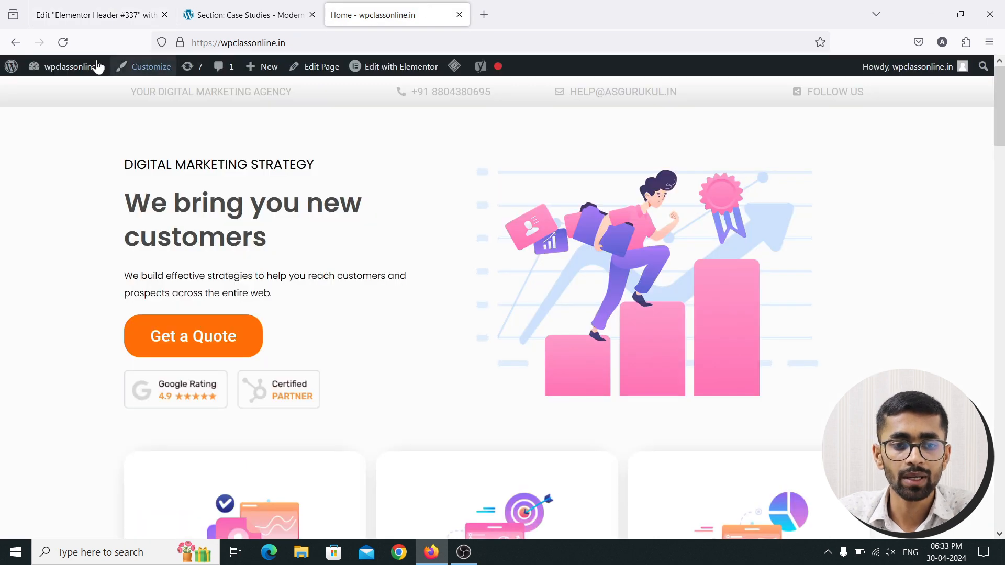
{"action": "left_click", "coordinate": [64, 44]}
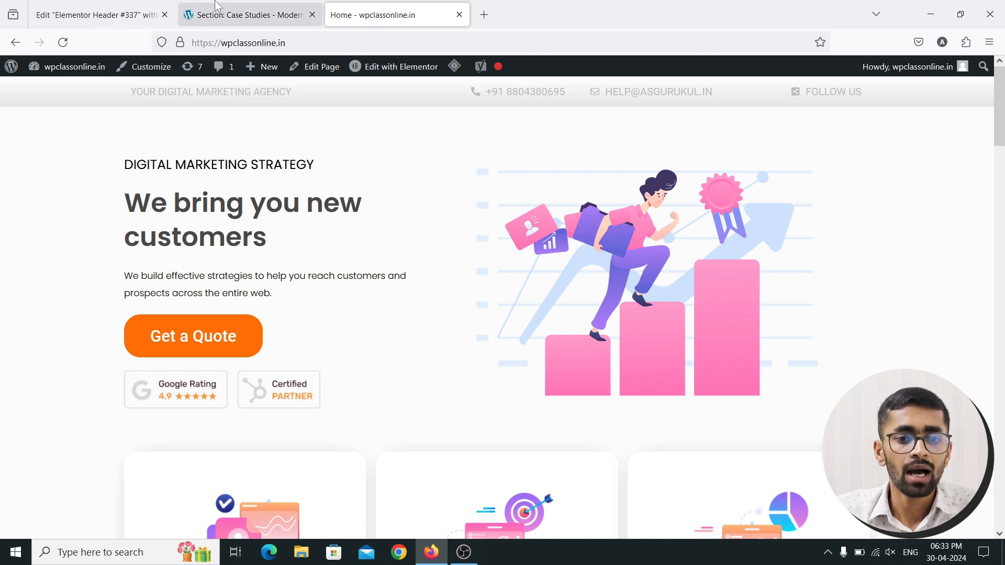
{"action": "left_click", "coordinate": [246, 14]}
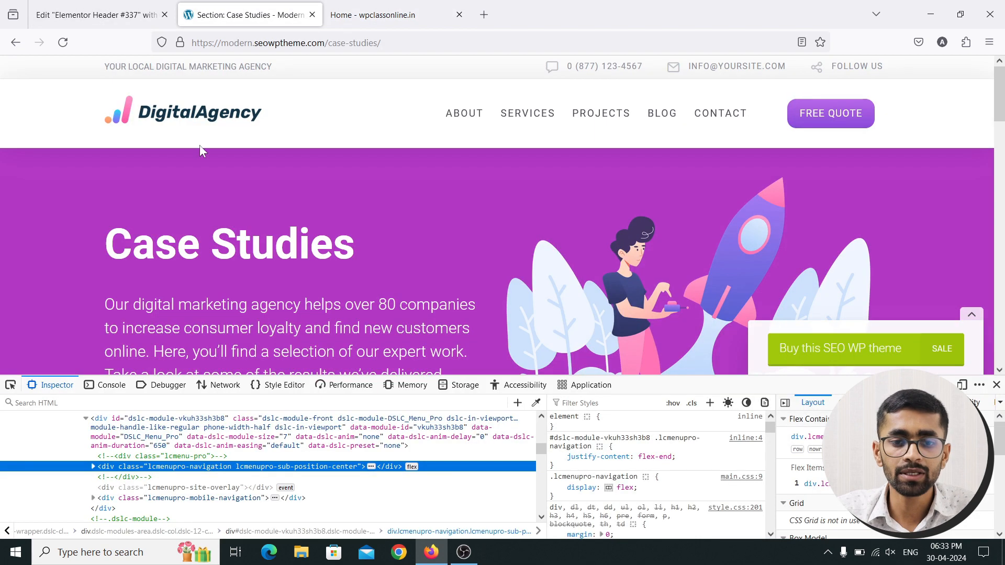
{"action": "left_click", "coordinate": [997, 386]}
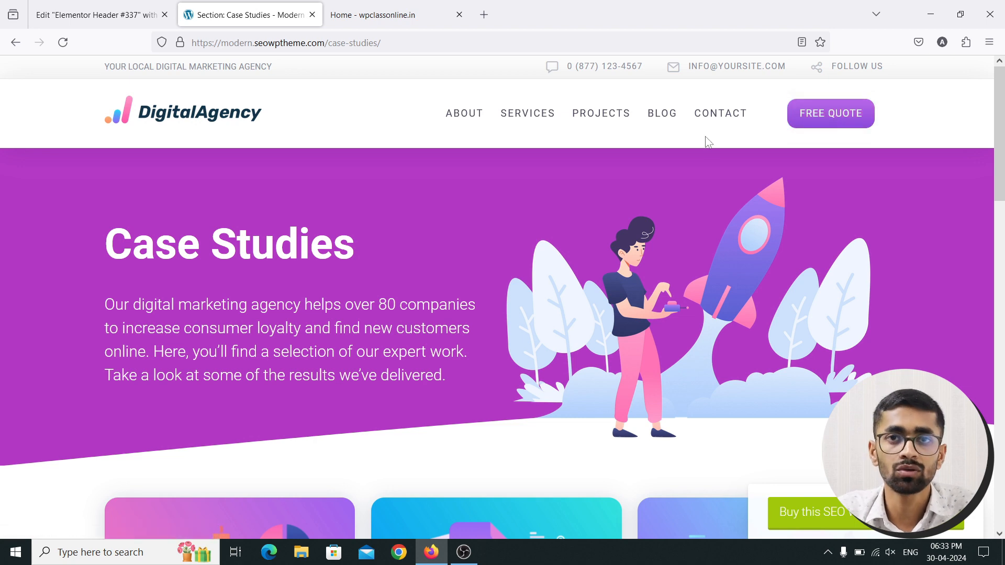
{"action": "left_click", "coordinate": [99, 15]}
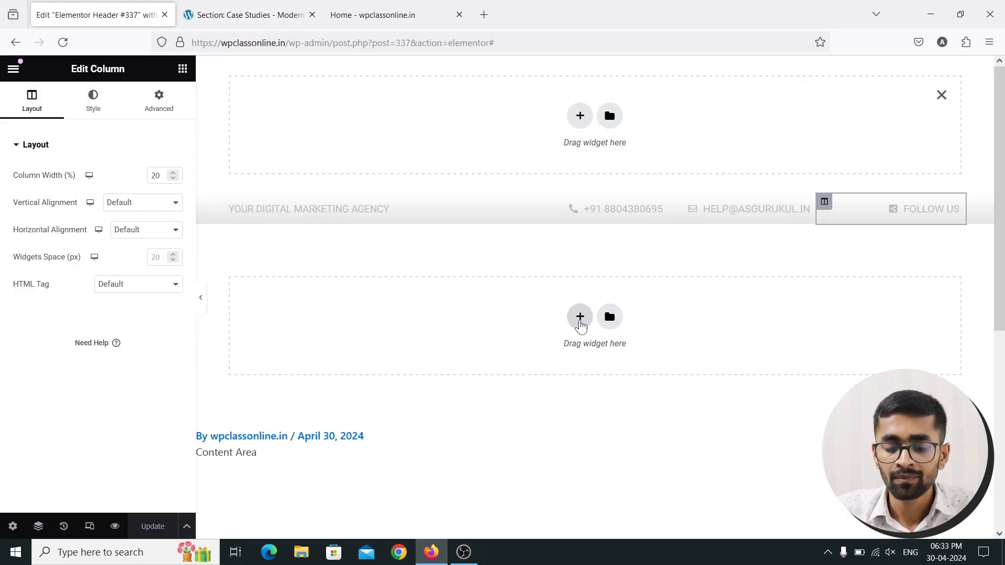
Add a single-column section below the contact bar with an Inner Section duplicated to three columns
{"action": "left_click", "coordinate": [580, 319]}
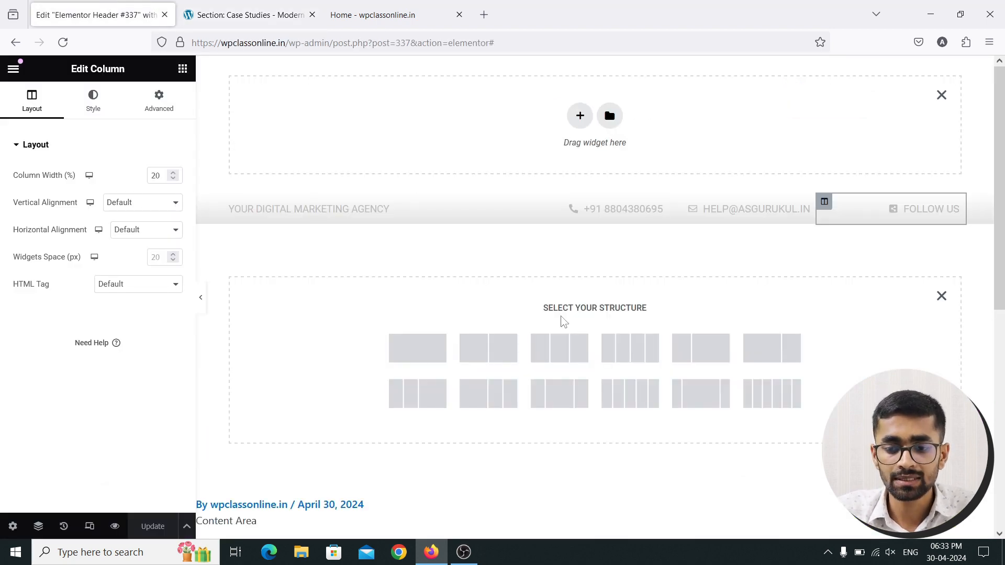
{"action": "left_click", "coordinate": [424, 356]}
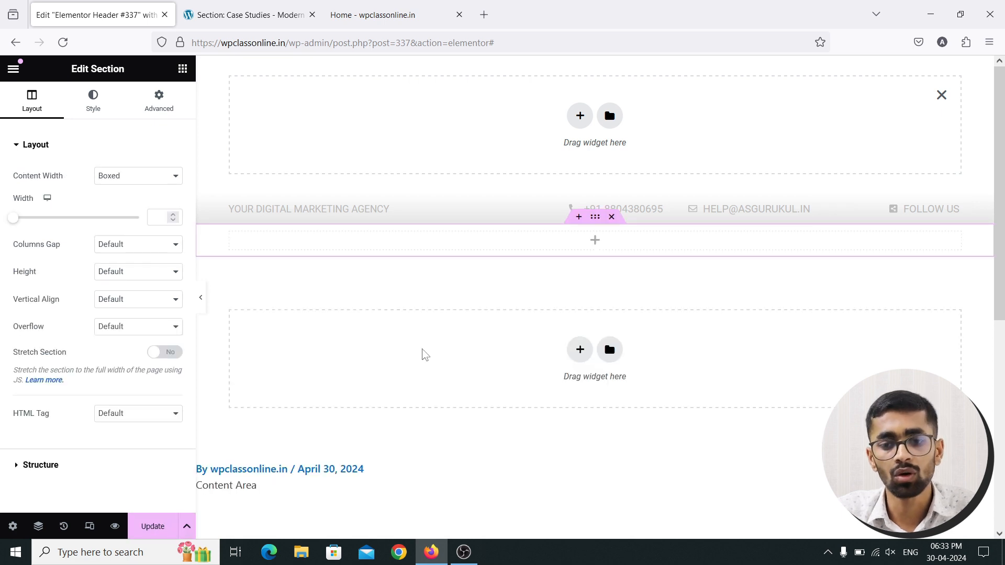
{"action": "left_click", "coordinate": [181, 69]}
{"action": "scroll", "coordinate": [107, 288], "scroll_direction": "down", "scroll_amount": 3}
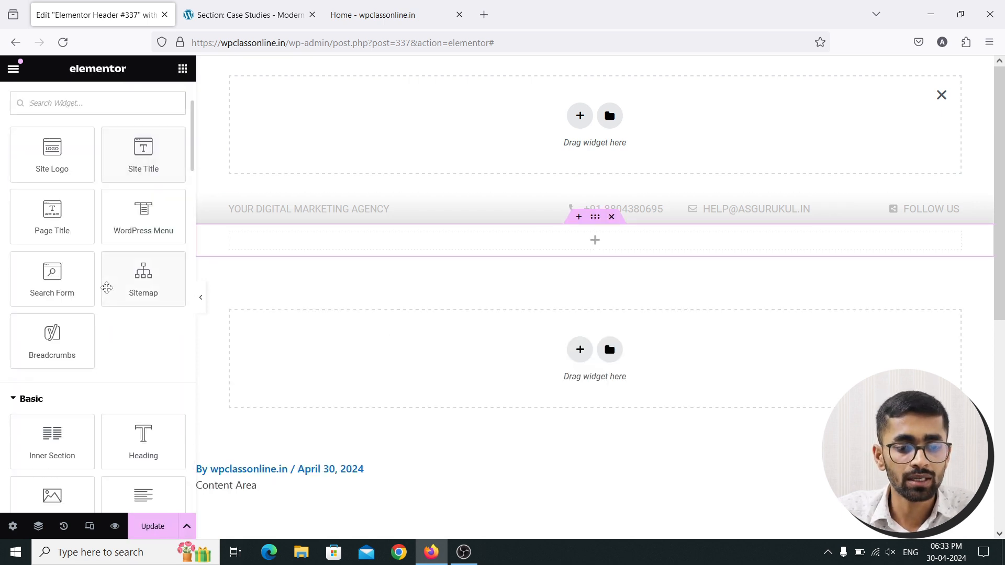
{"action": "left_click_drag", "start_coordinate": [53, 434], "coordinate": [375, 256]}
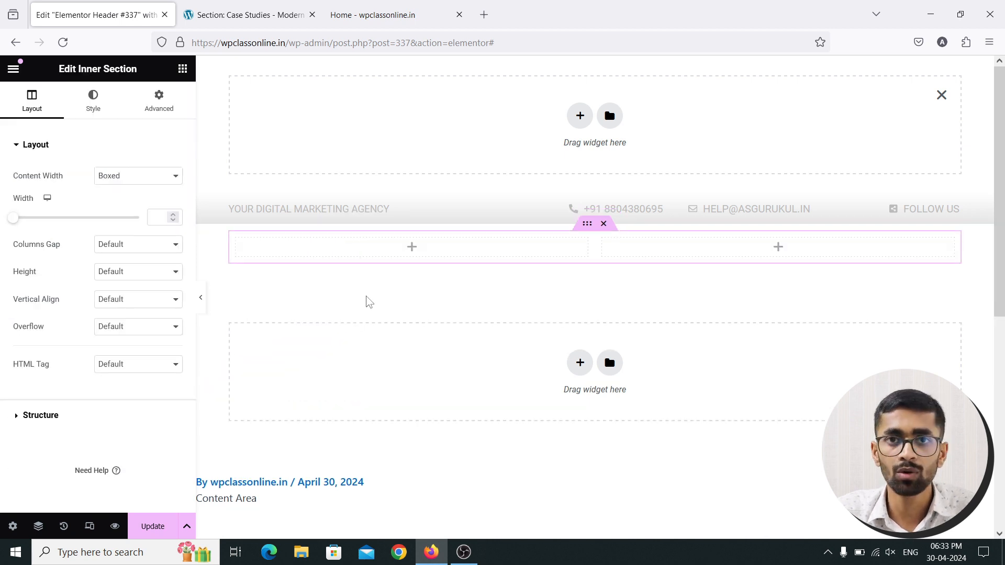
{"action": "left_click", "coordinate": [237, 241]}
{"action": "right_click", "coordinate": [237, 245]}
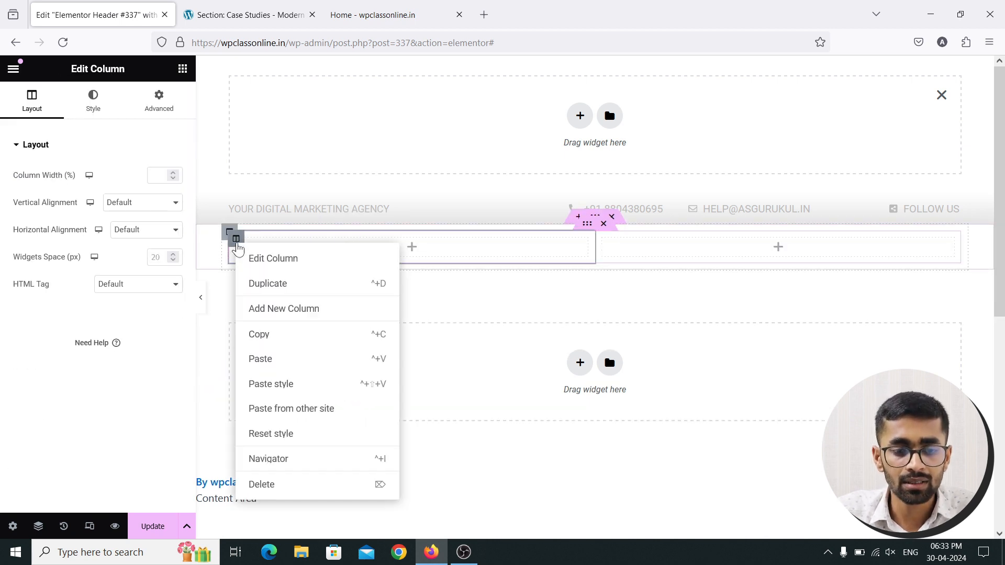
{"action": "left_click", "coordinate": [283, 286]}
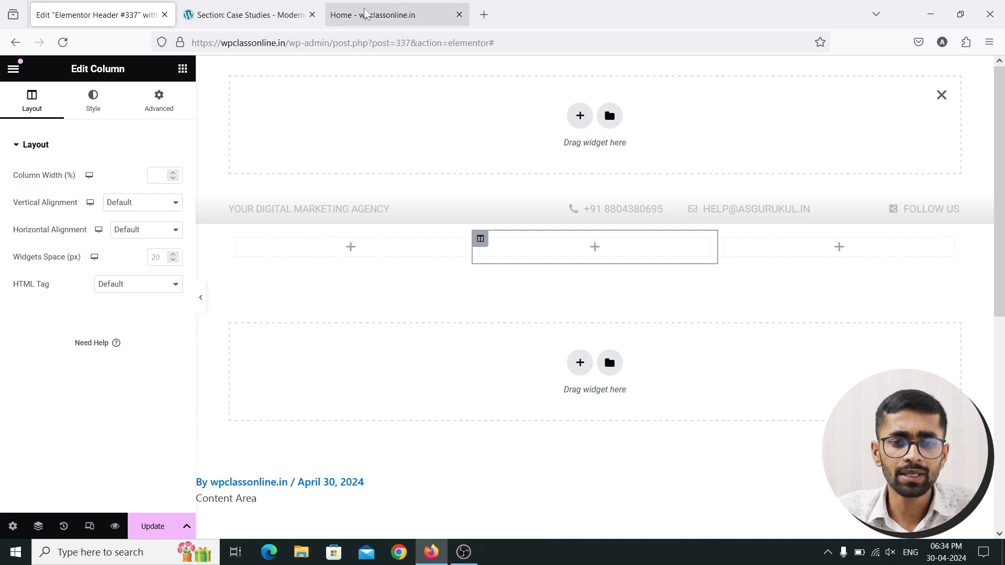
Compare with the reference site's header, then place an Image widget in the left column
{"action": "left_click", "coordinate": [271, 6]}
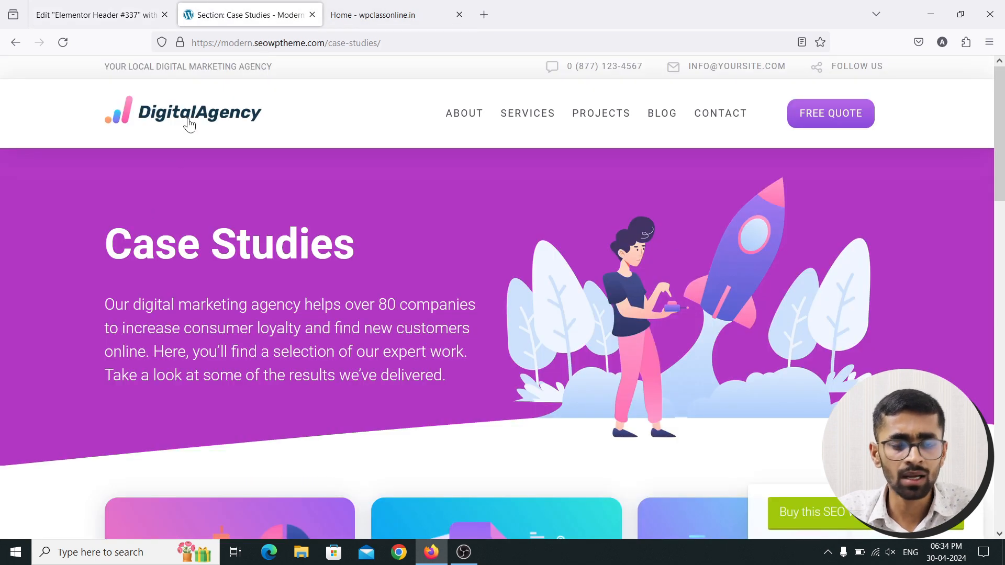
{"action": "left_click", "coordinate": [94, 14]}
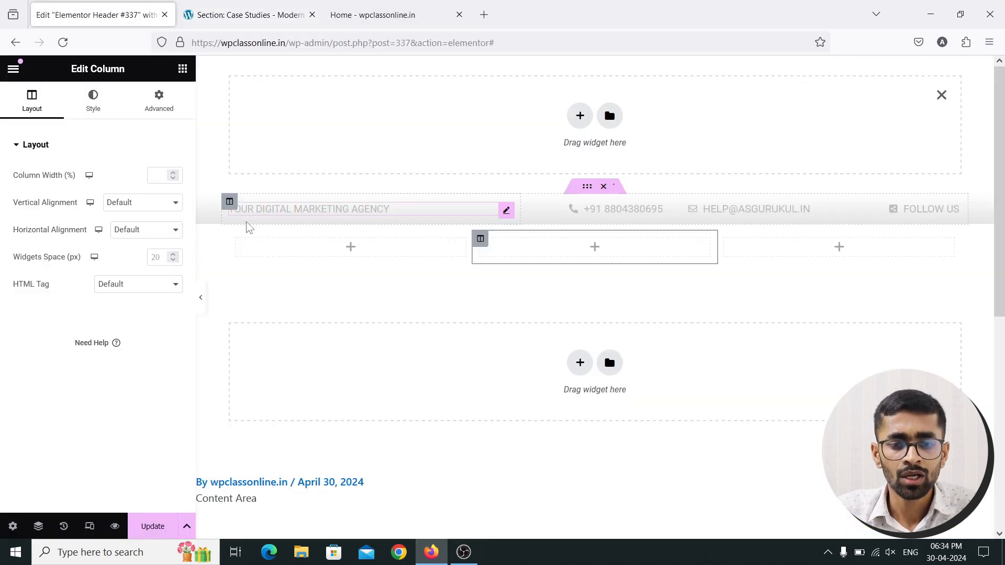
{"action": "scroll", "coordinate": [86, 321], "scroll_direction": "down", "scroll_amount": 5}
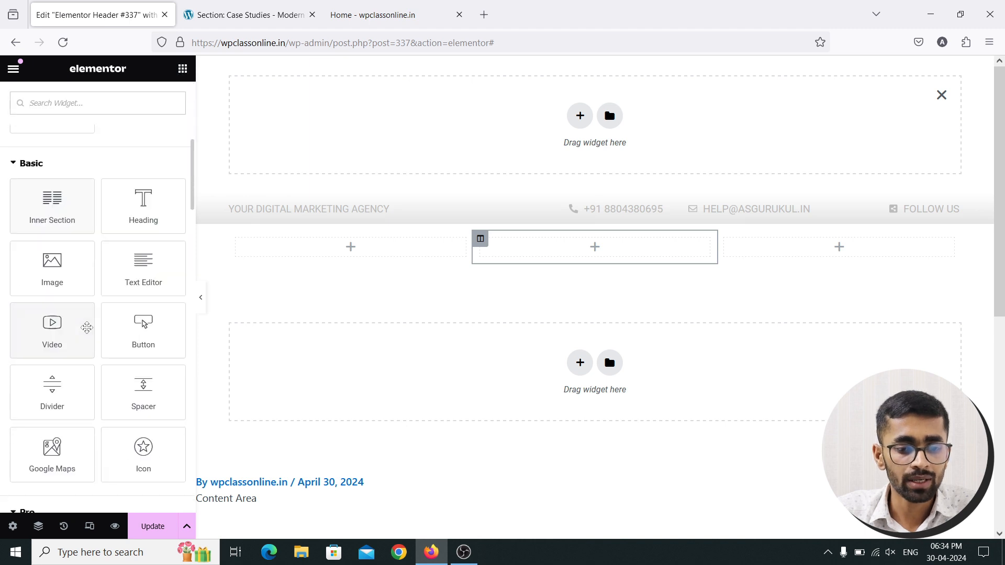
{"action": "left_click_drag", "start_coordinate": [75, 270], "coordinate": [322, 248]}
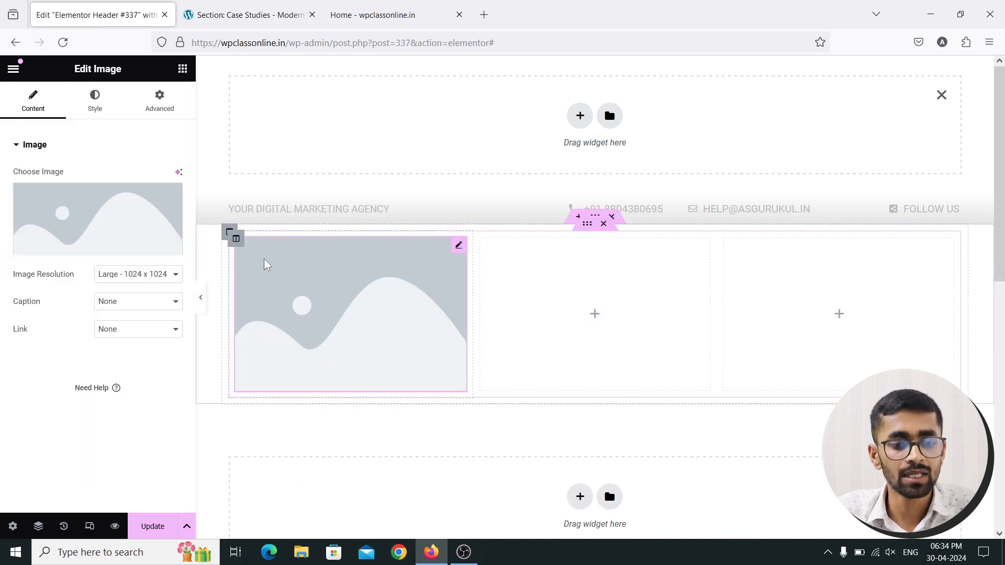
Check the reference site's logo, then open the Image widget's media picker
{"action": "left_click", "coordinate": [254, 18]}
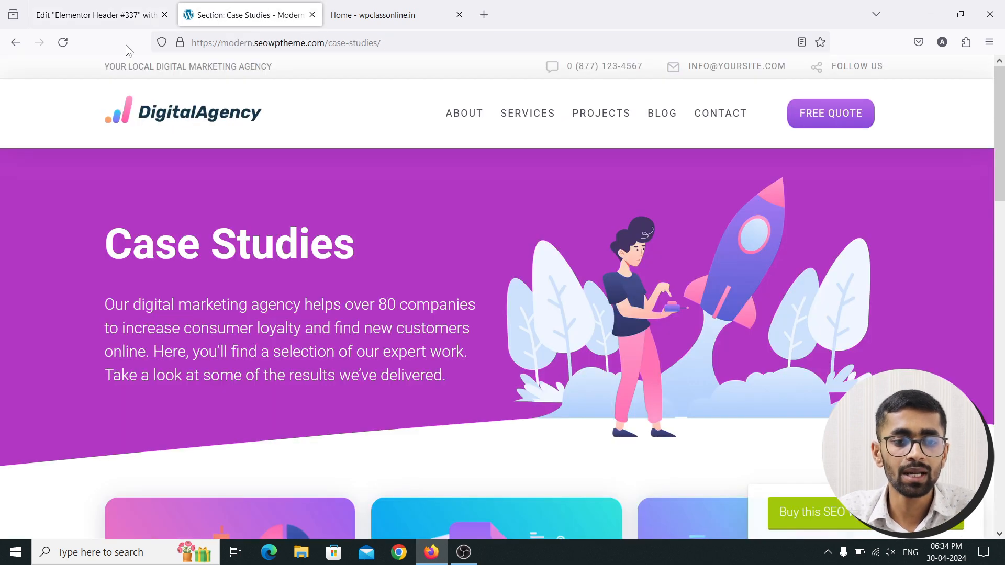
{"action": "left_click", "coordinate": [104, 11]}
{"action": "left_click", "coordinate": [86, 248]}
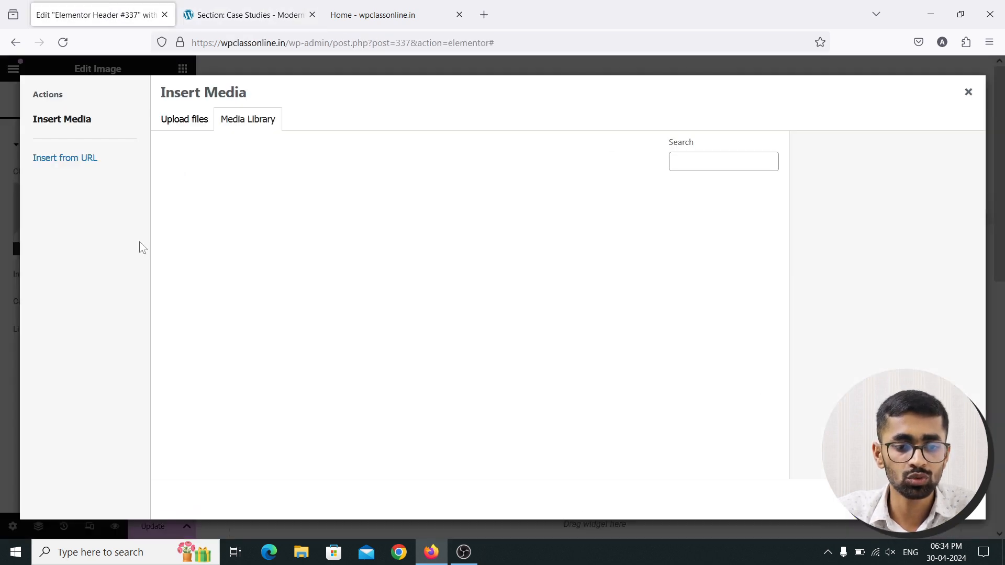
{"action": "scroll", "coordinate": [424, 264], "scroll_direction": "down", "scroll_amount": 4}
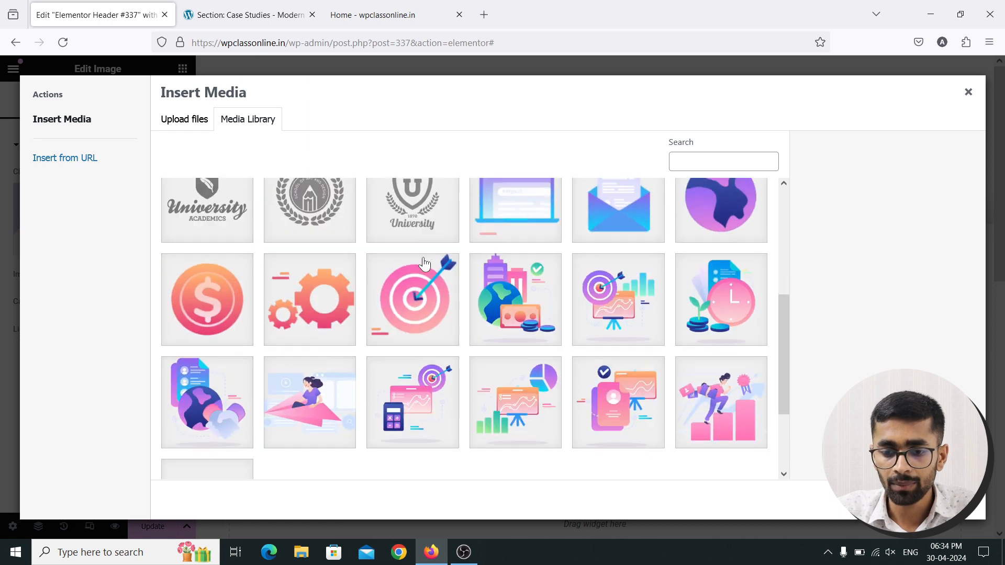
{"action": "scroll", "coordinate": [424, 265], "scroll_direction": "down", "scroll_amount": 3}
{"action": "scroll", "coordinate": [367, 262], "scroll_direction": "up", "scroll_amount": 10}
Upload the Header Logo file from the Refrence Website Content folder and insert it into the Image widget
{"action": "left_click", "coordinate": [181, 118]}
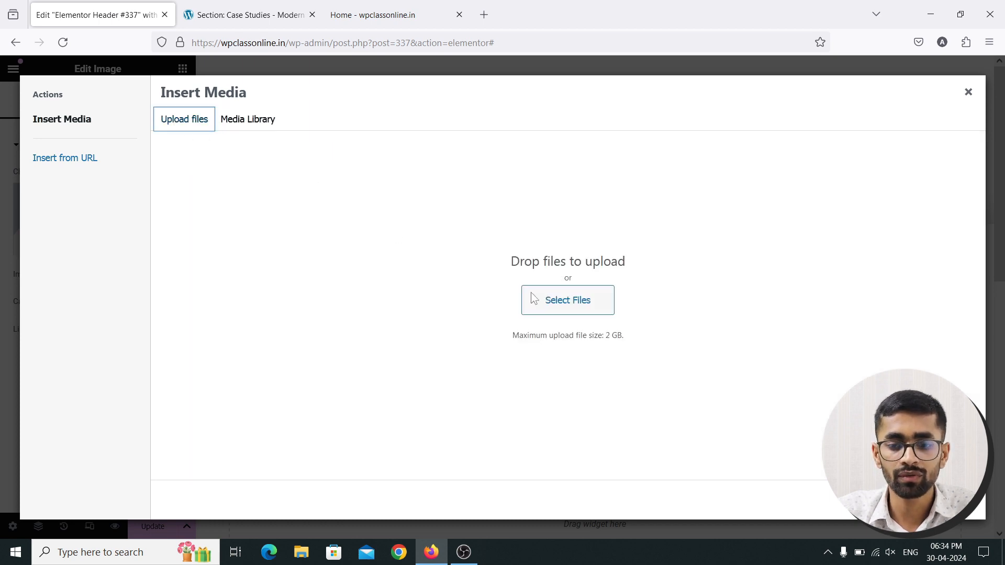
{"action": "left_click", "coordinate": [569, 309]}
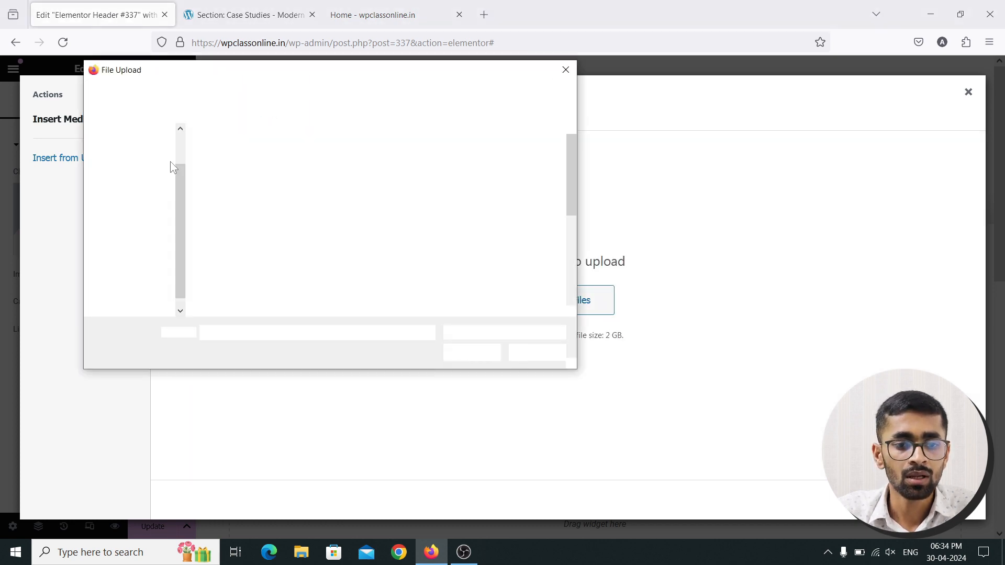
{"action": "scroll", "coordinate": [344, 187], "scroll_direction": "down", "scroll_amount": 3}
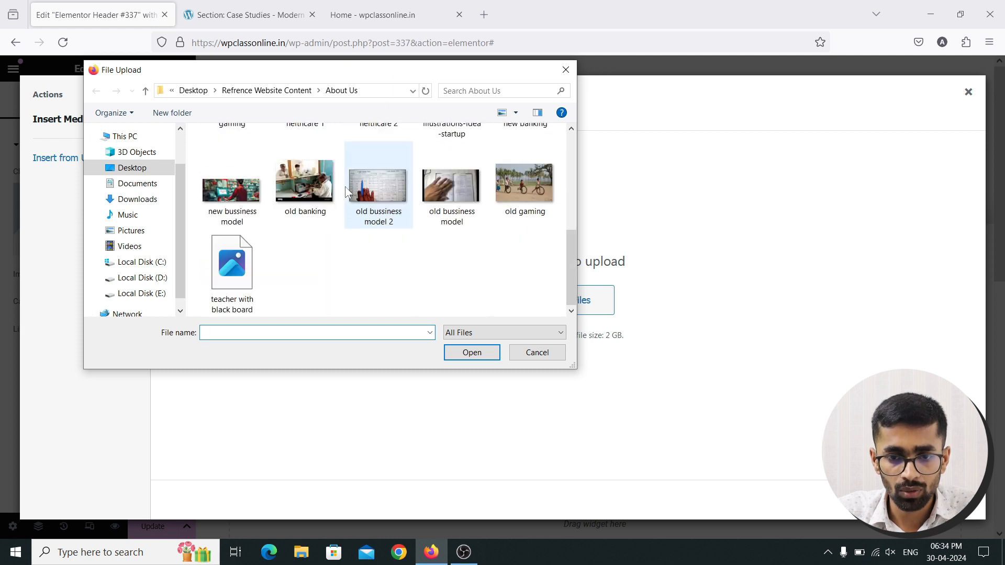
{"action": "scroll", "coordinate": [344, 189], "scroll_direction": "up", "scroll_amount": 3}
{"action": "left_click", "coordinate": [266, 90]}
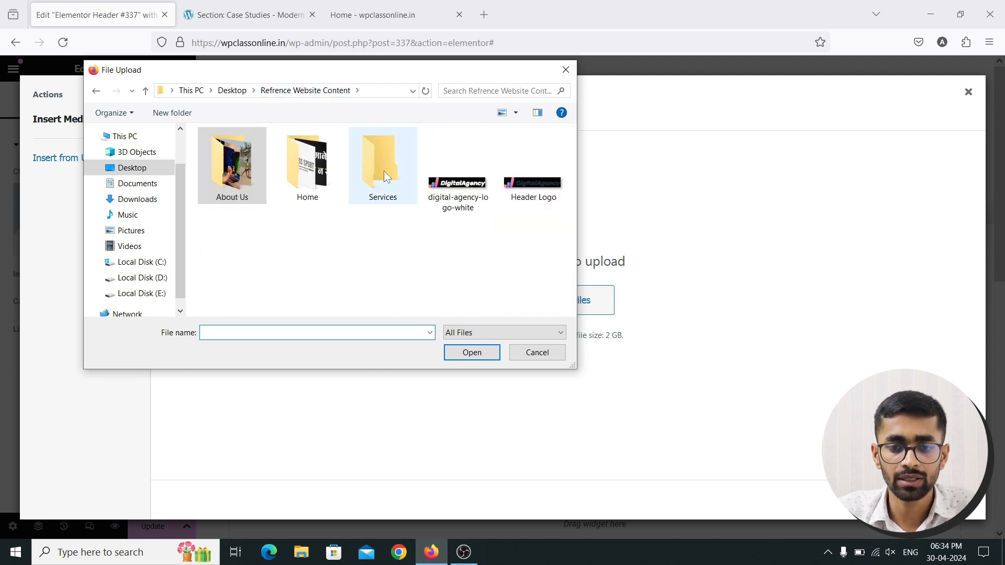
{"action": "left_click", "coordinate": [531, 173]}
{"action": "left_click", "coordinate": [473, 357]}
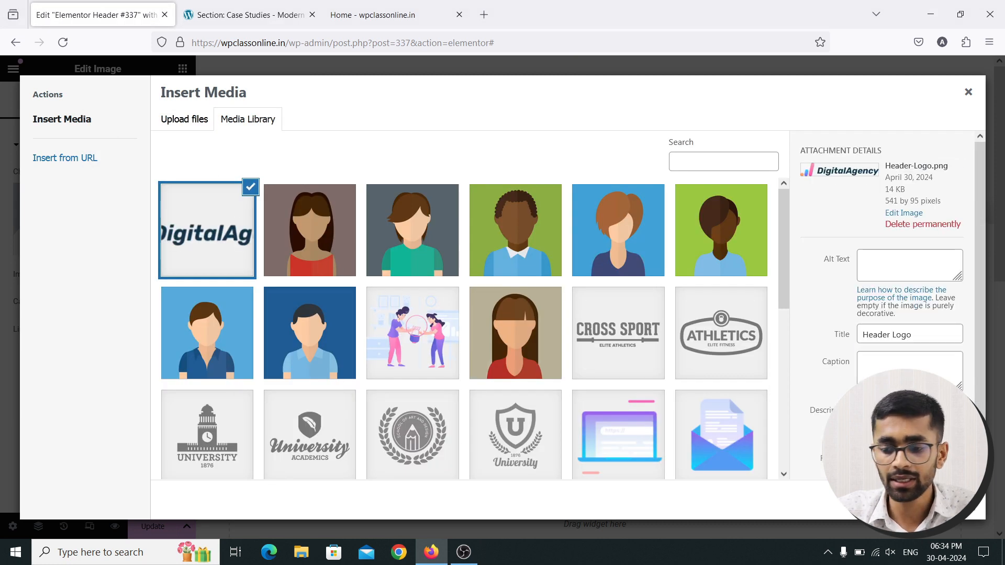
{"action": "left_click", "coordinate": [955, 500]}
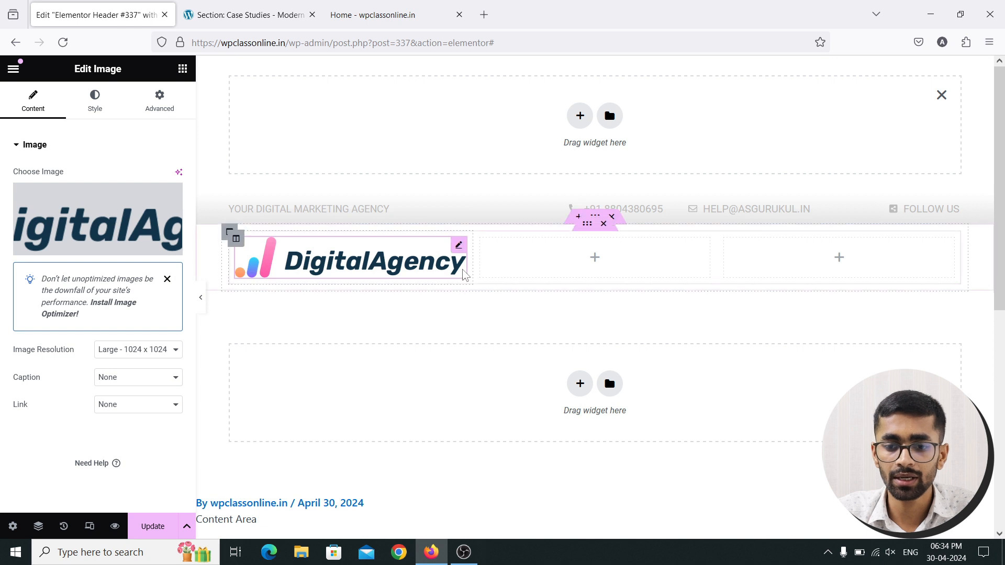
Narrow the logo column to exactly 20% width, leaving two empty columns beside it
{"action": "left_click_drag", "start_coordinate": [468, 267], "coordinate": [379, 260]}
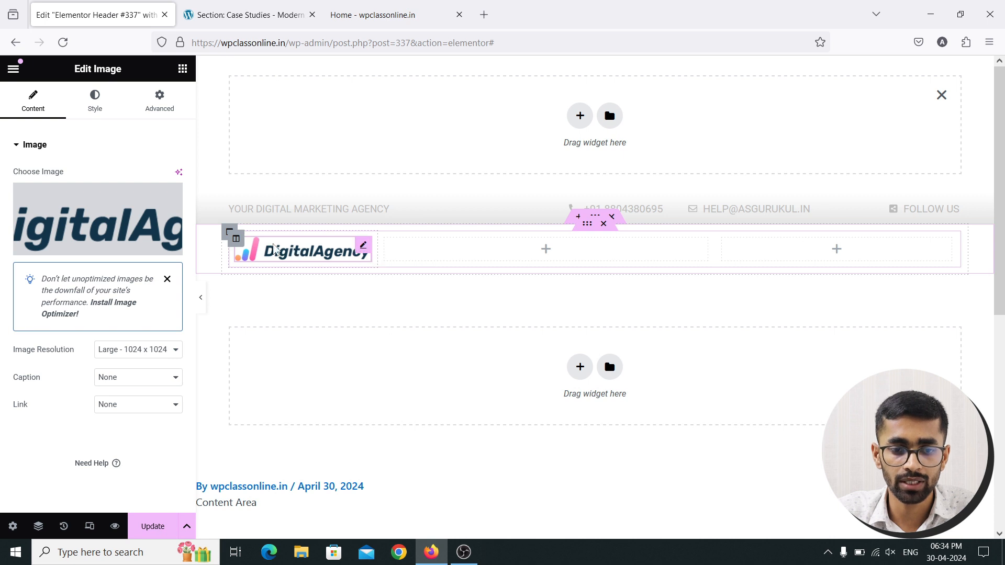
{"action": "left_click", "coordinate": [236, 238]}
{"action": "left_click", "coordinate": [175, 178]}
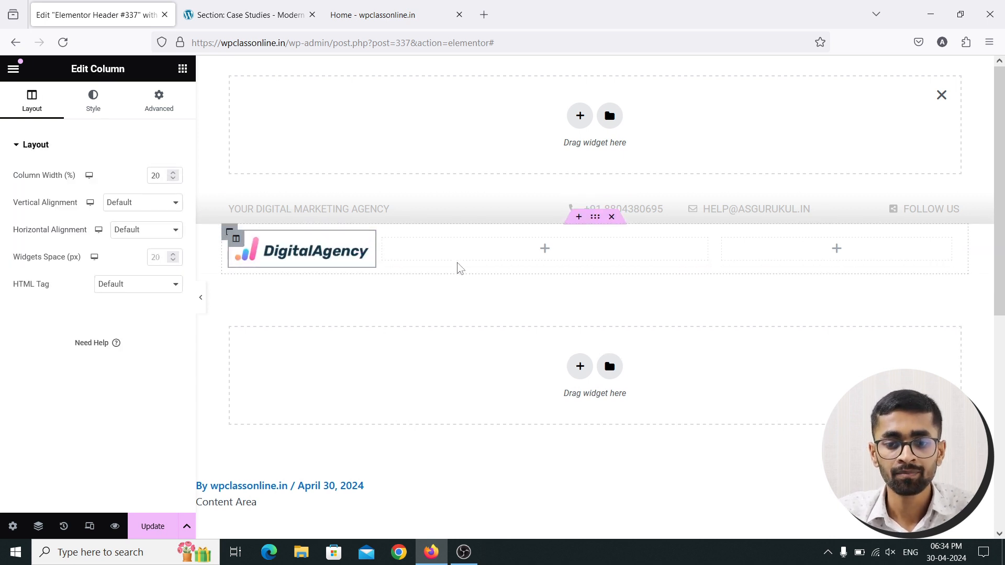
{"action": "key", "text": "ctrl+Tab"}
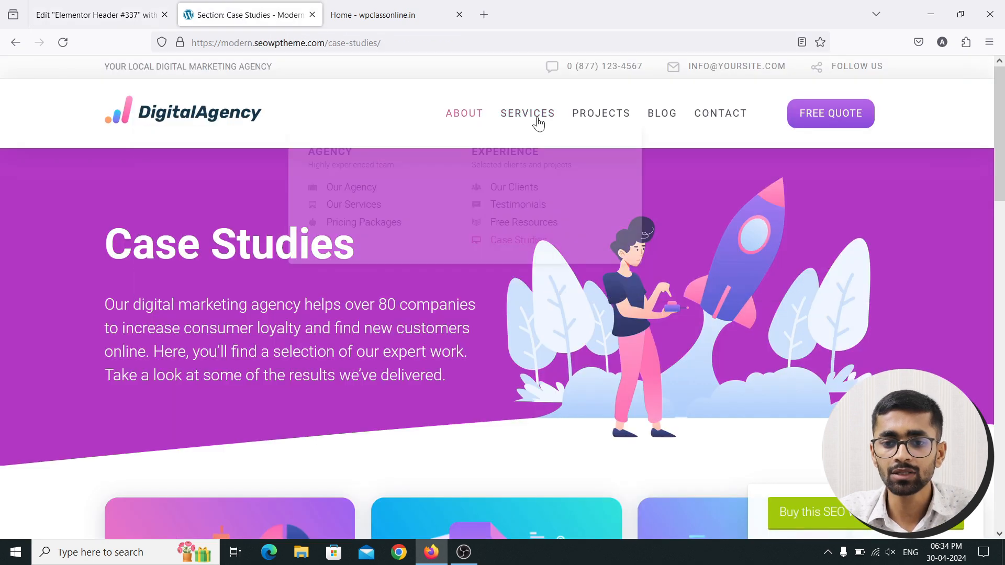
{"action": "left_click", "coordinate": [117, 10]}
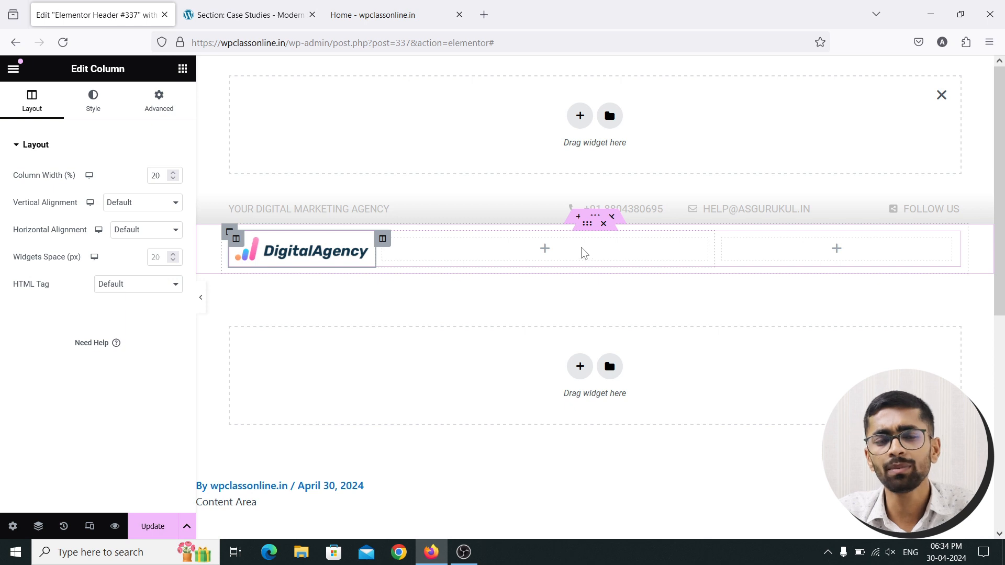
{"action": "left_click", "coordinate": [183, 69]}
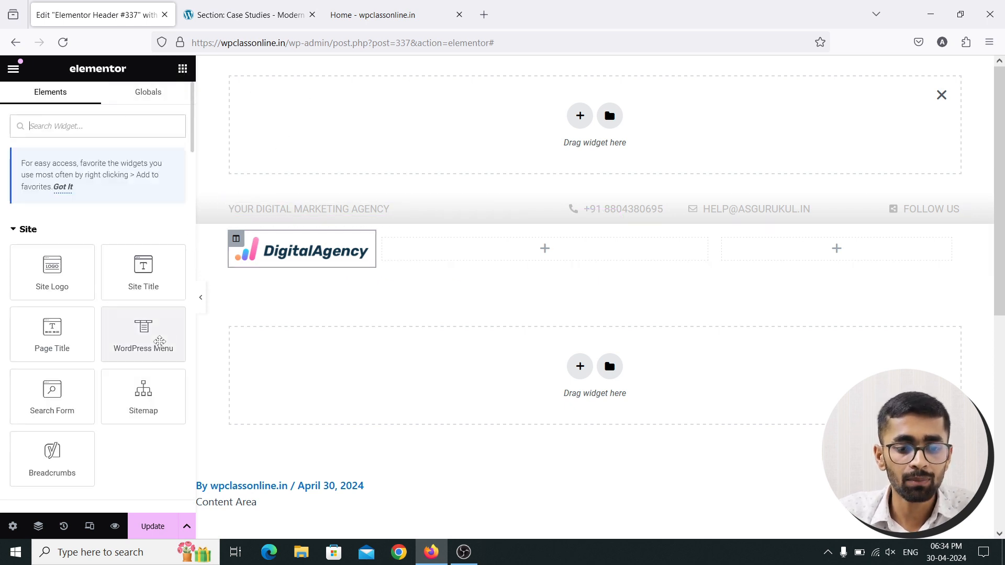
Add a right-aligned WordPress Menu (Home, About Us, Services, Contact) to the middle column
{"action": "left_click_drag", "start_coordinate": [155, 335], "coordinate": [510, 253]}
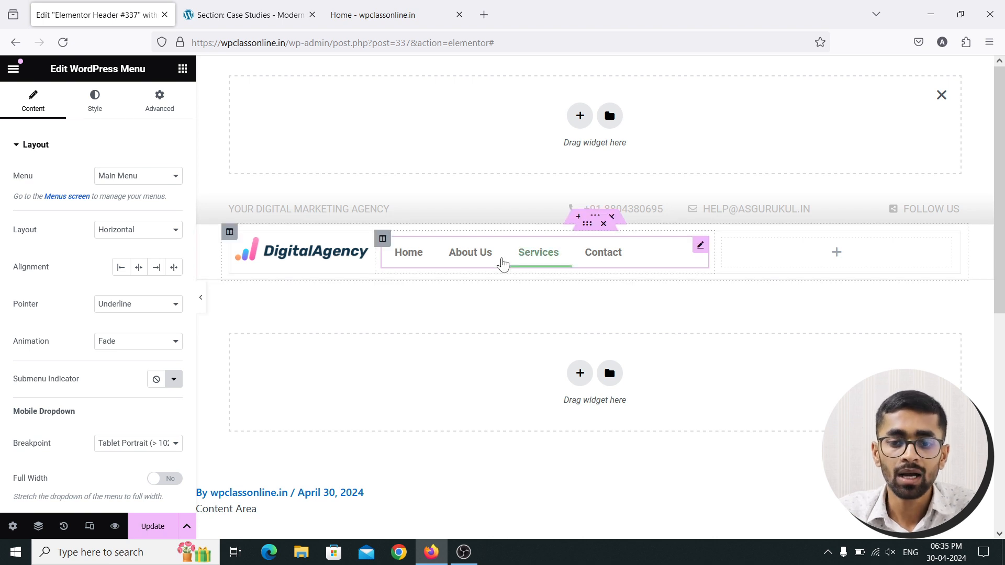
{"action": "left_click", "coordinate": [159, 269]}
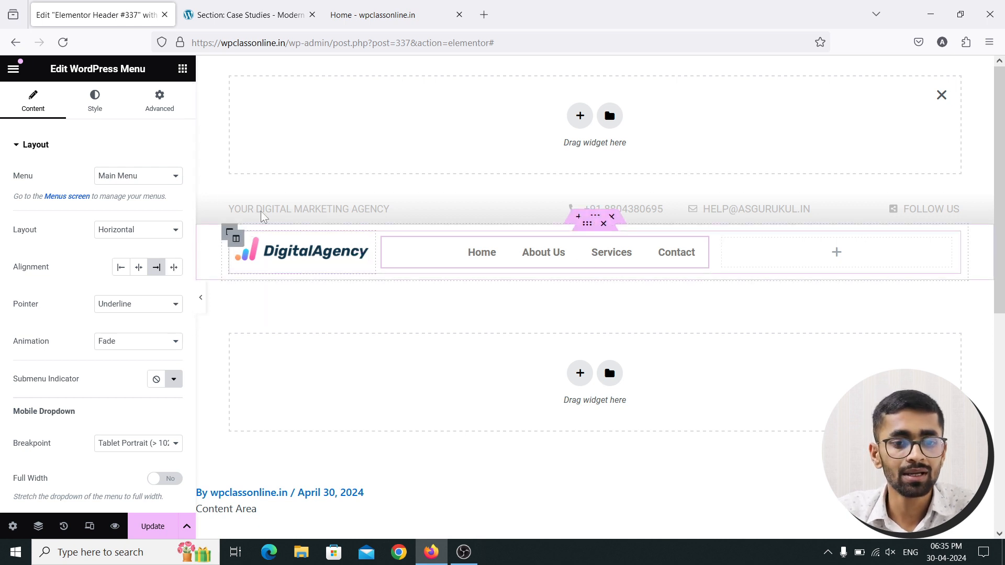
{"action": "left_click", "coordinate": [183, 69]}
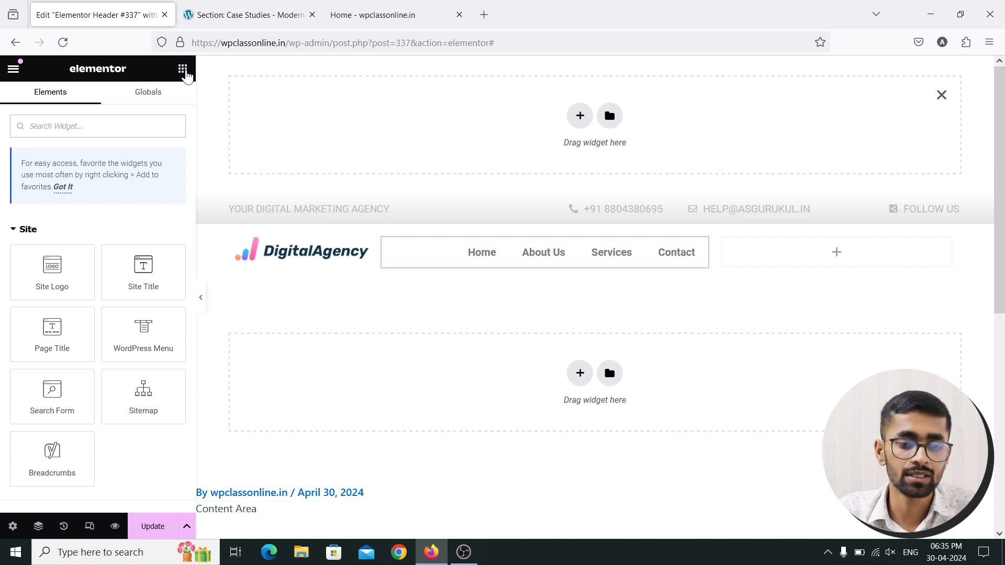
{"action": "scroll", "coordinate": [137, 309], "scroll_direction": "down", "scroll_amount": 4}
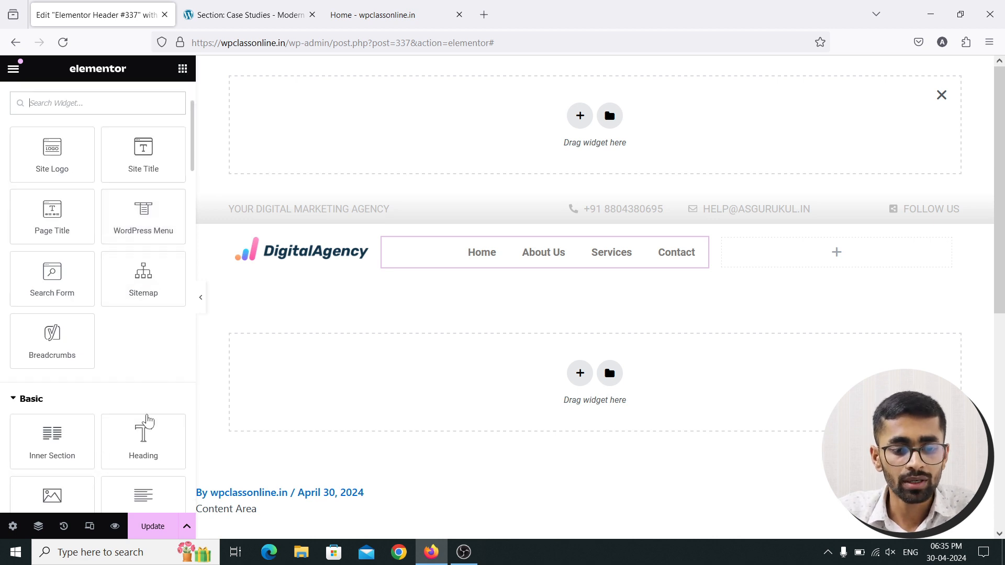
Add a Button widget to the right column and change its label to FREE QUOTE
{"action": "left_click_drag", "start_coordinate": [143, 445], "coordinate": [790, 264]}
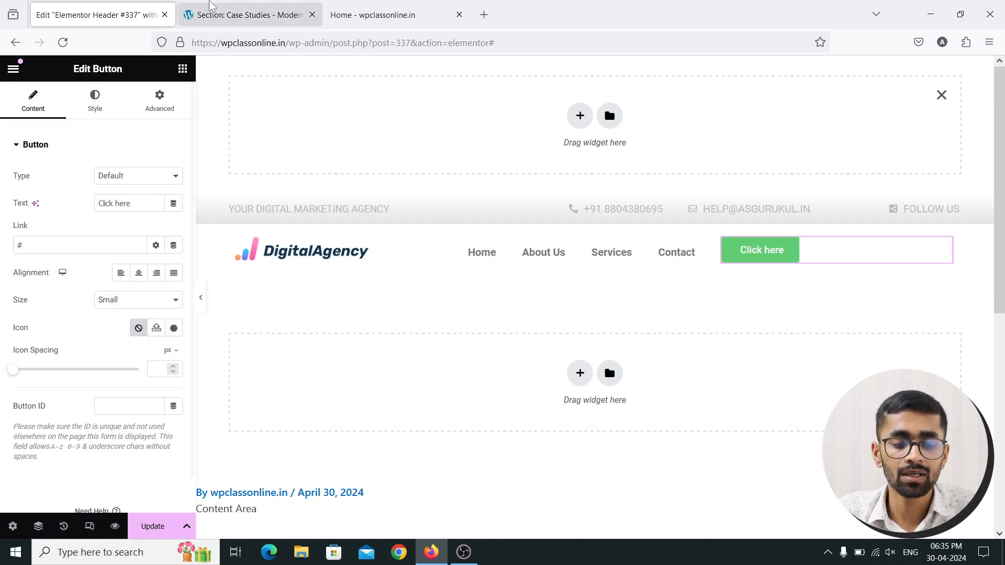
{"action": "left_click", "coordinate": [246, 15]}
{"action": "left_click", "coordinate": [143, 10]}
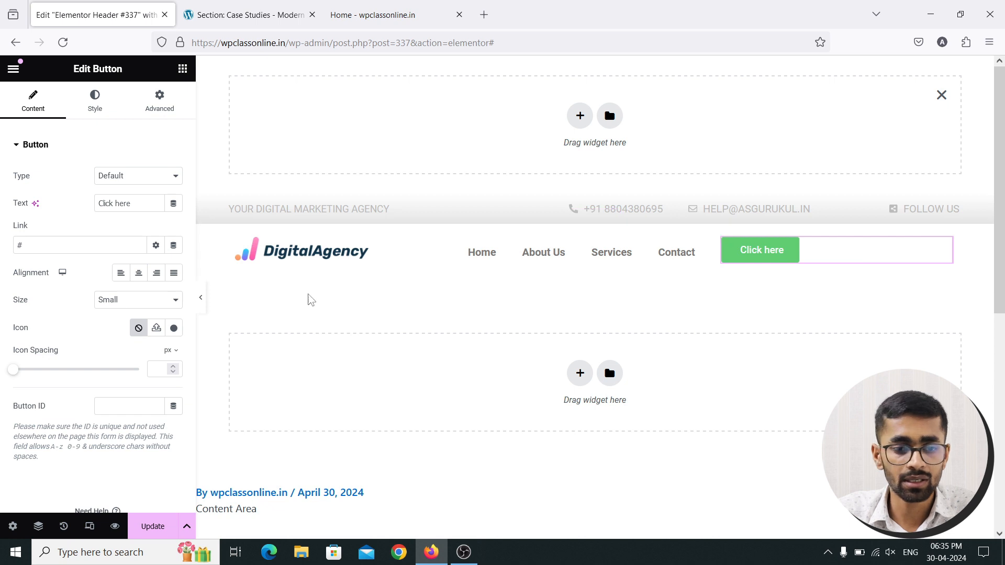
{"action": "left_click_drag", "start_coordinate": [141, 206], "coordinate": [85, 200]}
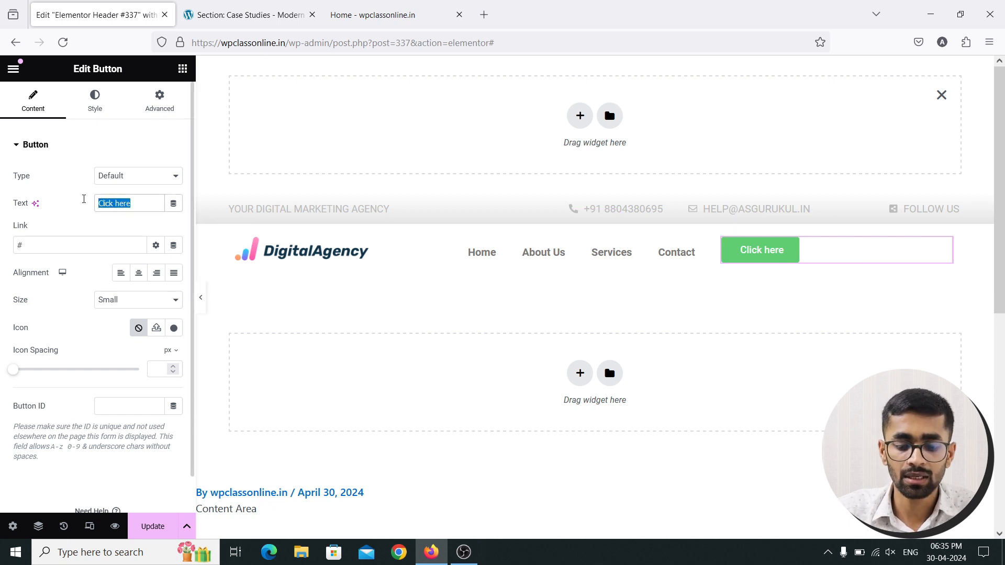
{"action": "type", "text": "fREE"}
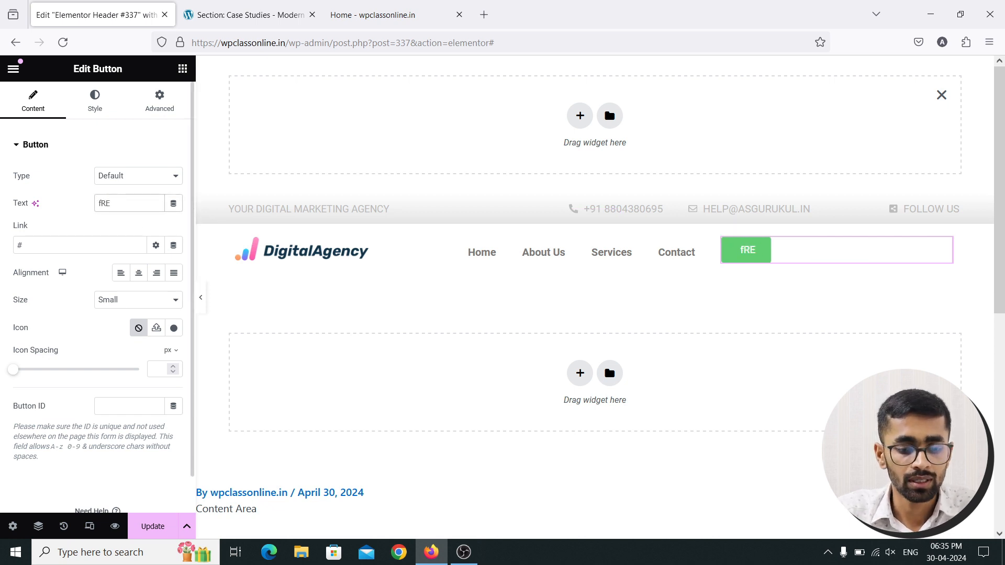
{"action": "key", "text": "BackSpace"}
{"action": "key", "text": "BackSpace"}
{"action": "key", "text": "BackSpace"}
{"action": "type", "text": "FREE q"}
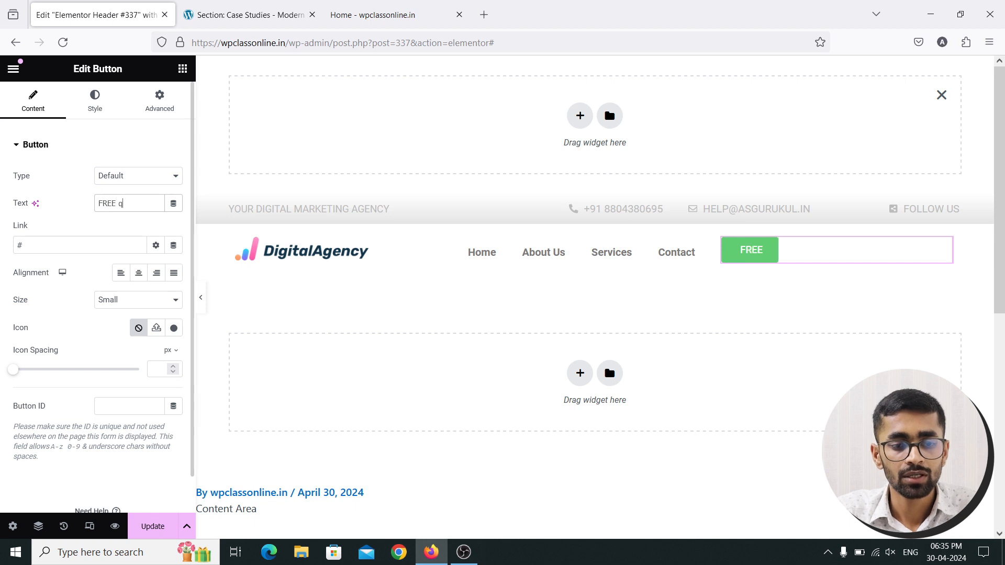
{"action": "type", "text": "u"}
{"action": "key", "text": "BackSpace"}
{"action": "key", "text": "BackSpace"}
{"action": "type", "text": "QUT"}
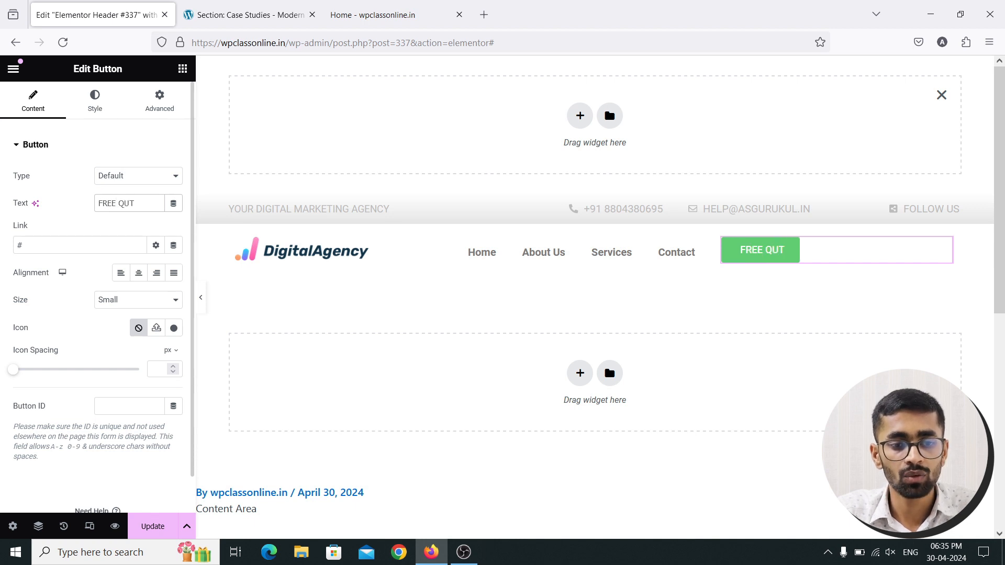
{"action": "key", "text": "BackSpace"}
{"action": "type", "text": "OTE"}
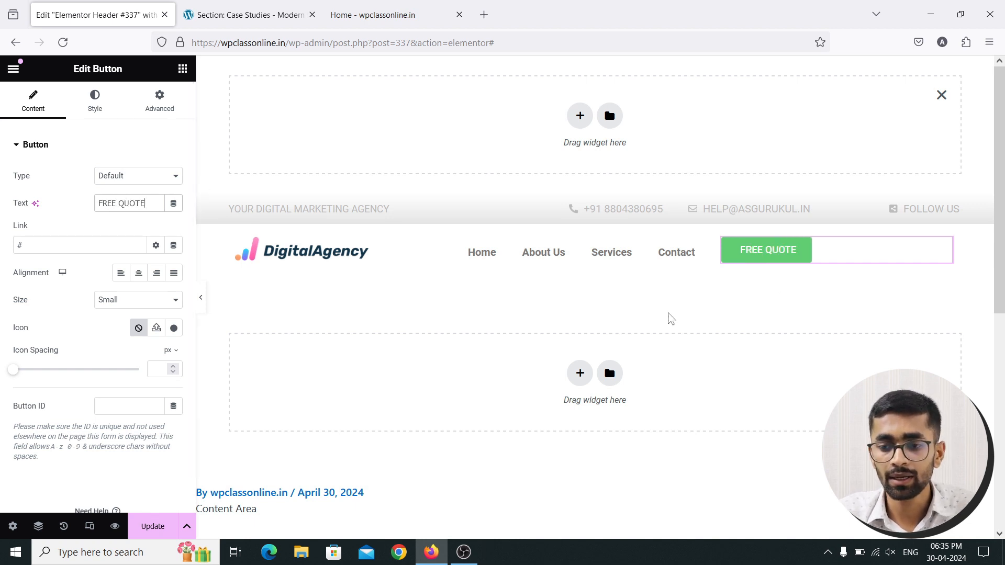
Align the FREE QUOTE button to the right edge of its column
{"action": "left_click", "coordinate": [157, 276]}
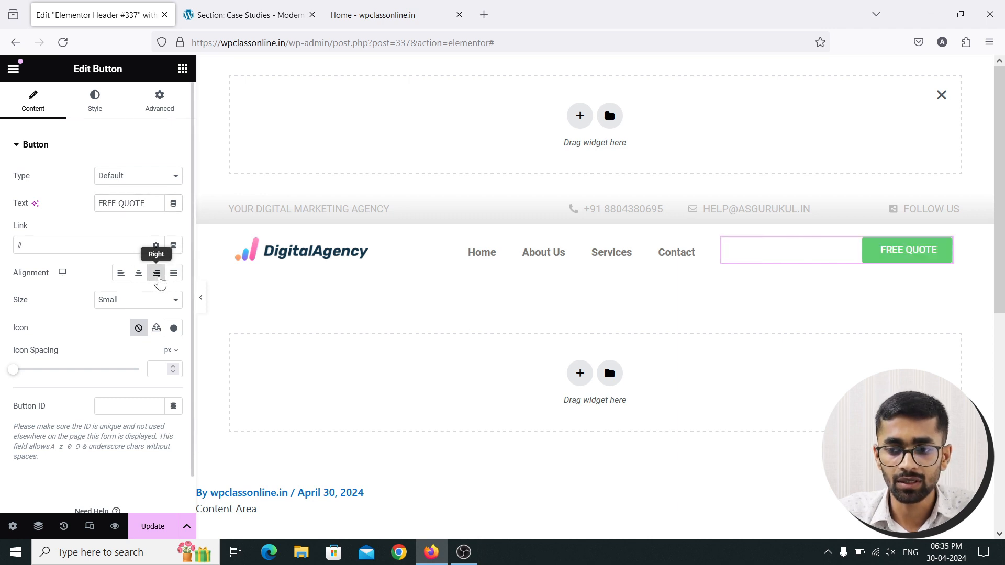
{"action": "left_click", "coordinate": [283, 17]}
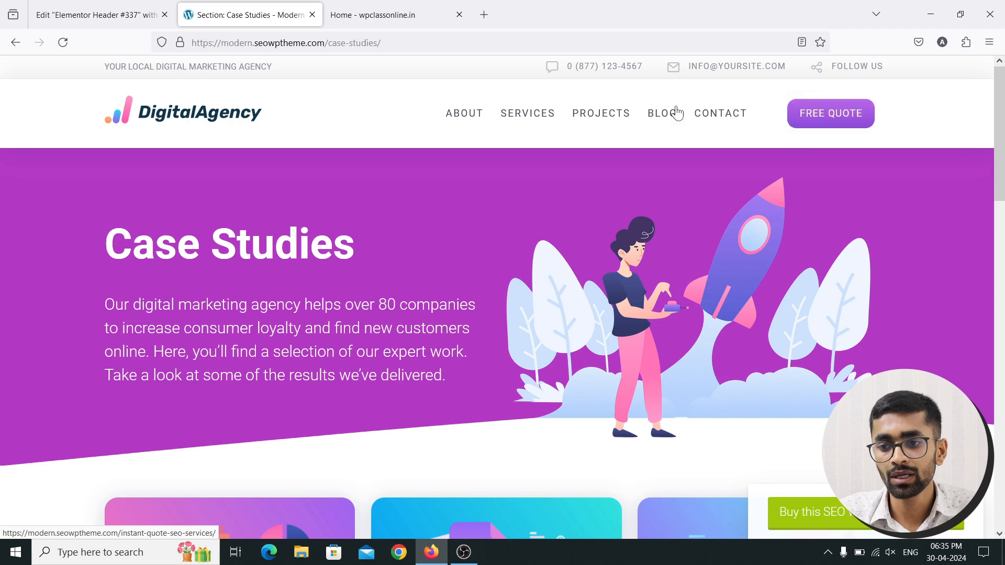
{"action": "left_click", "coordinate": [94, 15]}
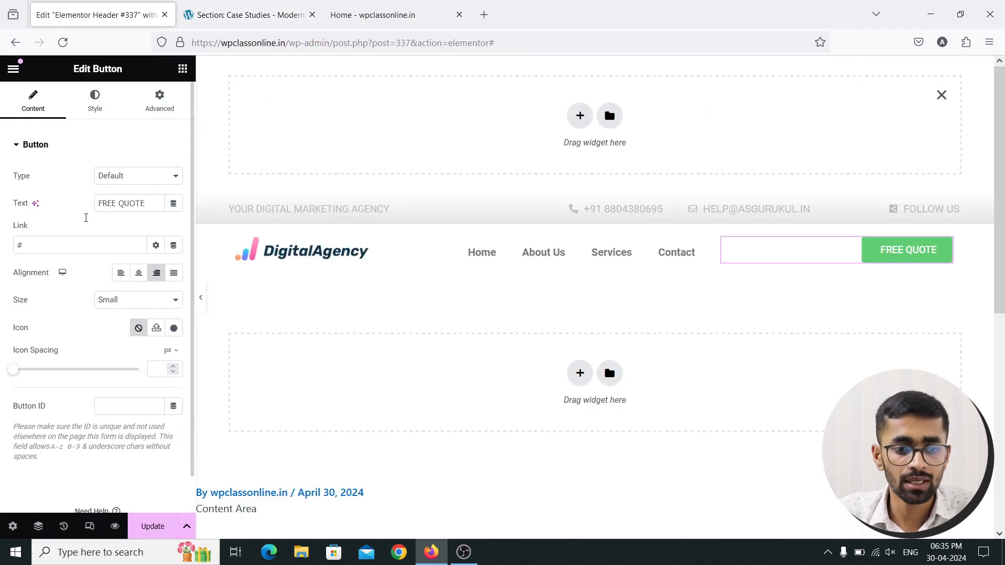
{"action": "left_click", "coordinate": [100, 104]}
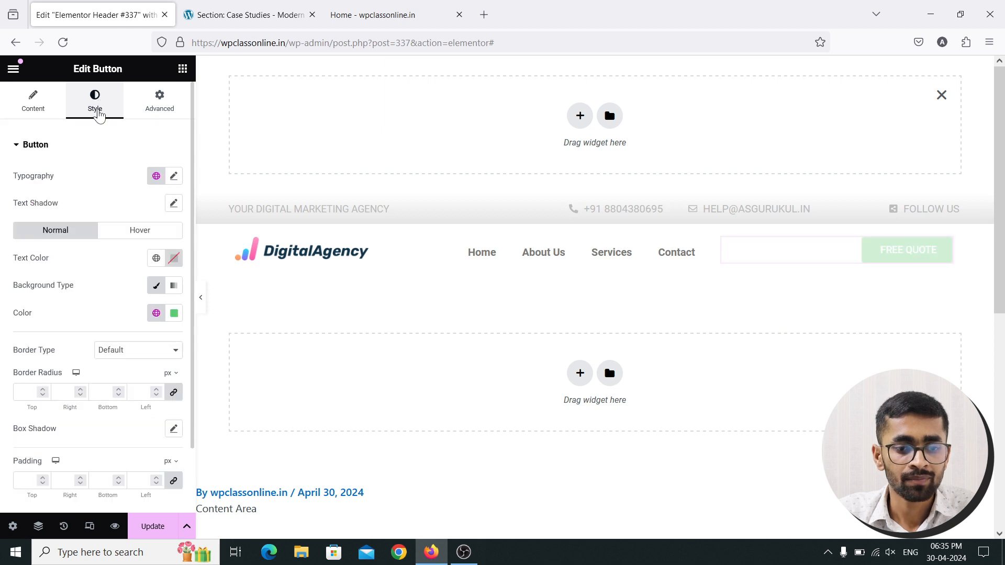
Set the button background to bright red, with a vivid green background on hover
{"action": "left_click", "coordinate": [174, 314]}
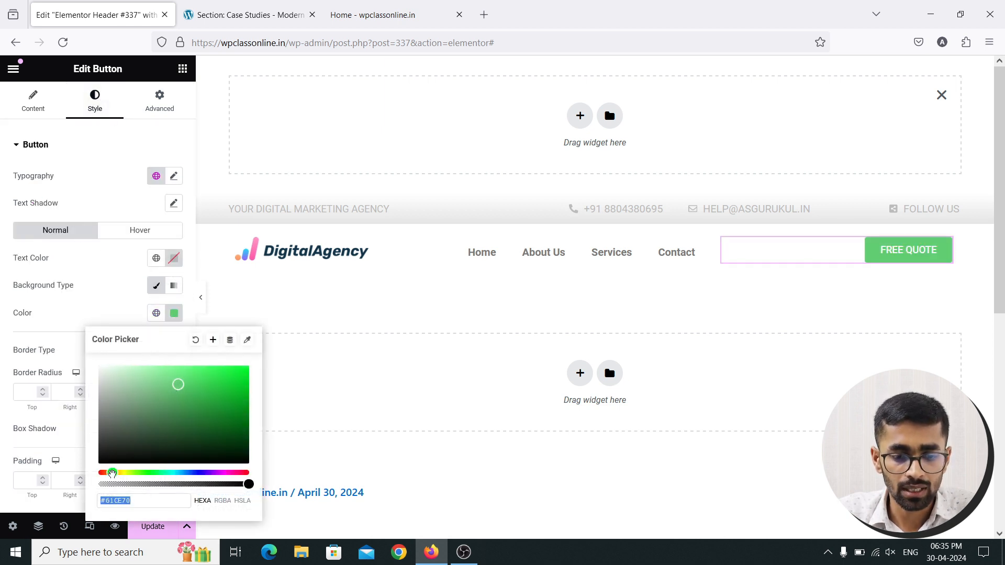
{"action": "left_click_drag", "start_coordinate": [112, 474], "coordinate": [102, 474]}
{"action": "left_click_drag", "start_coordinate": [225, 391], "coordinate": [250, 366]}
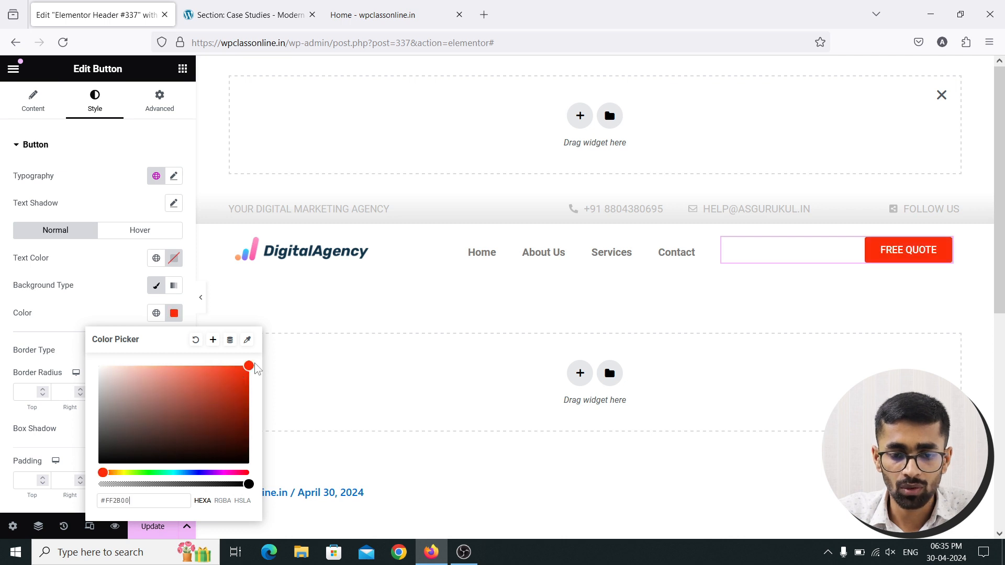
{"action": "left_click", "coordinate": [139, 230]}
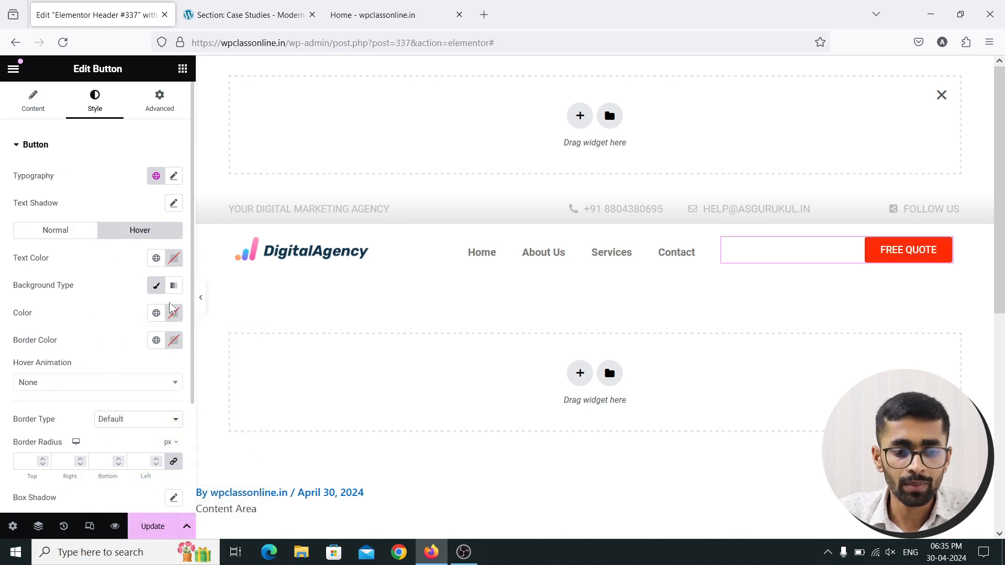
{"action": "left_click", "coordinate": [173, 315]}
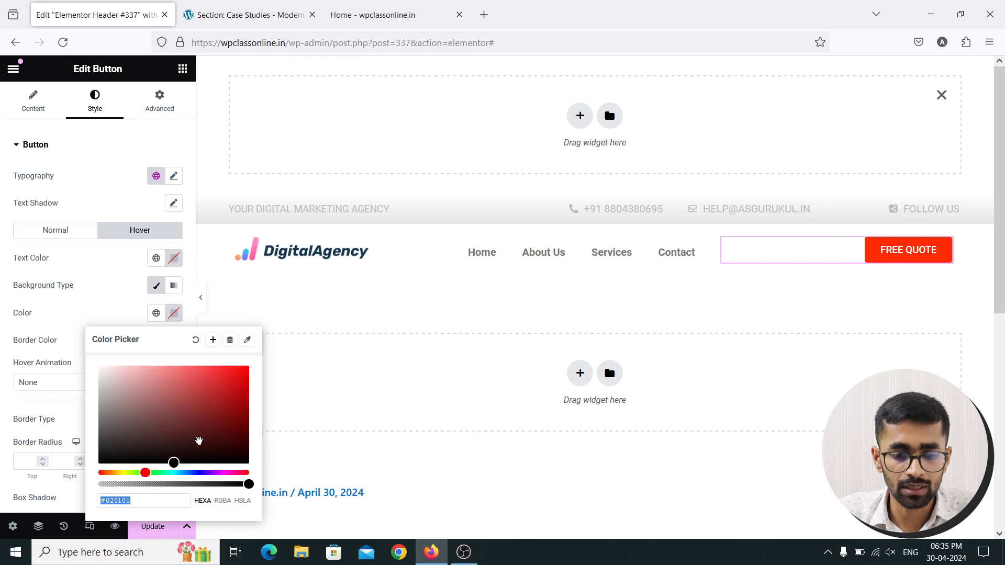
{"action": "left_click", "coordinate": [157, 473]}
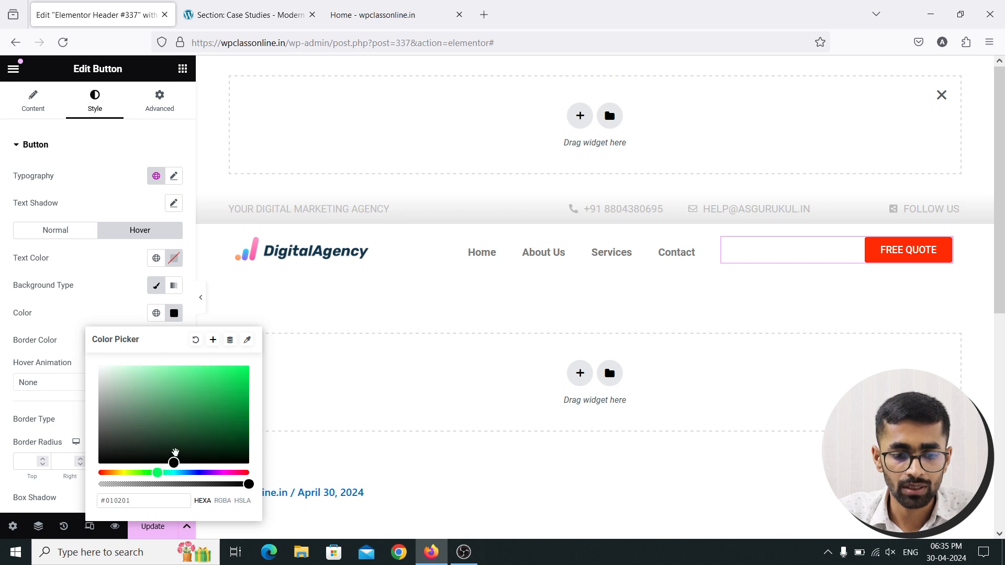
{"action": "left_click", "coordinate": [249, 400]}
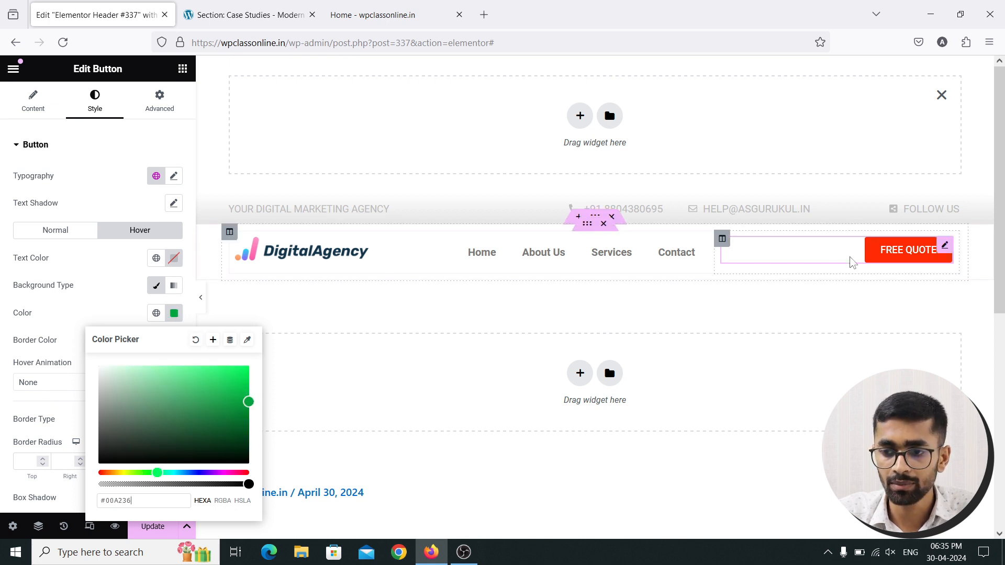
{"action": "left_click", "coordinate": [174, 314]}
{"action": "scroll", "coordinate": [97, 341], "scroll_direction": "down", "scroll_amount": 2}
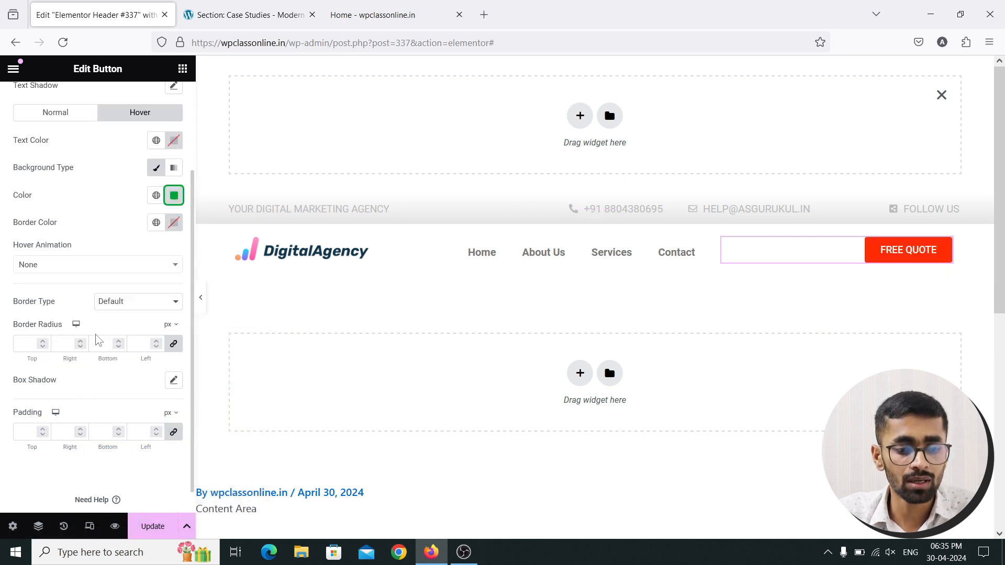
Round the button's corners to an 8 px border radius
{"action": "left_click", "coordinate": [43, 341]}
{"action": "left_click", "coordinate": [43, 341]}
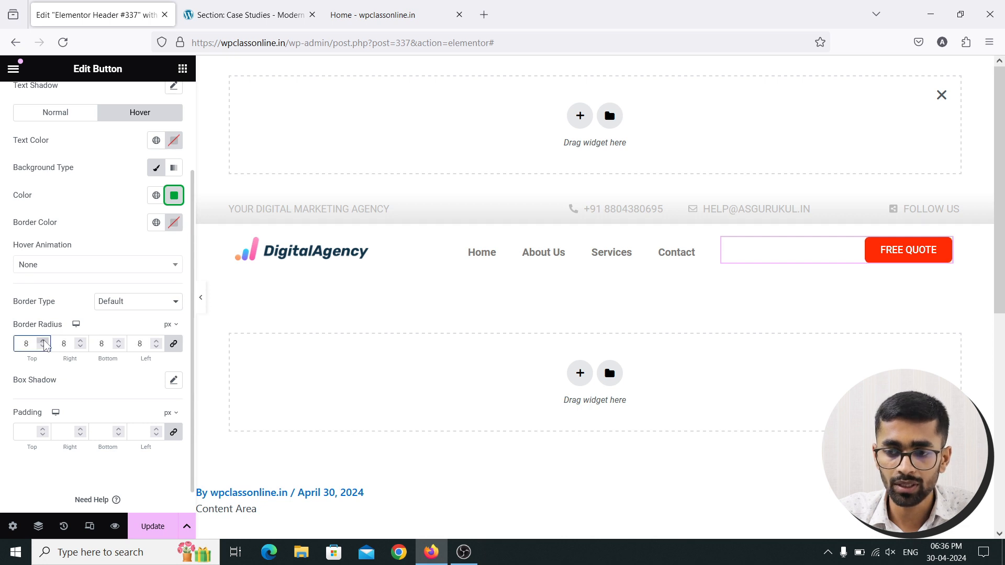
{"action": "left_click", "coordinate": [43, 340]}
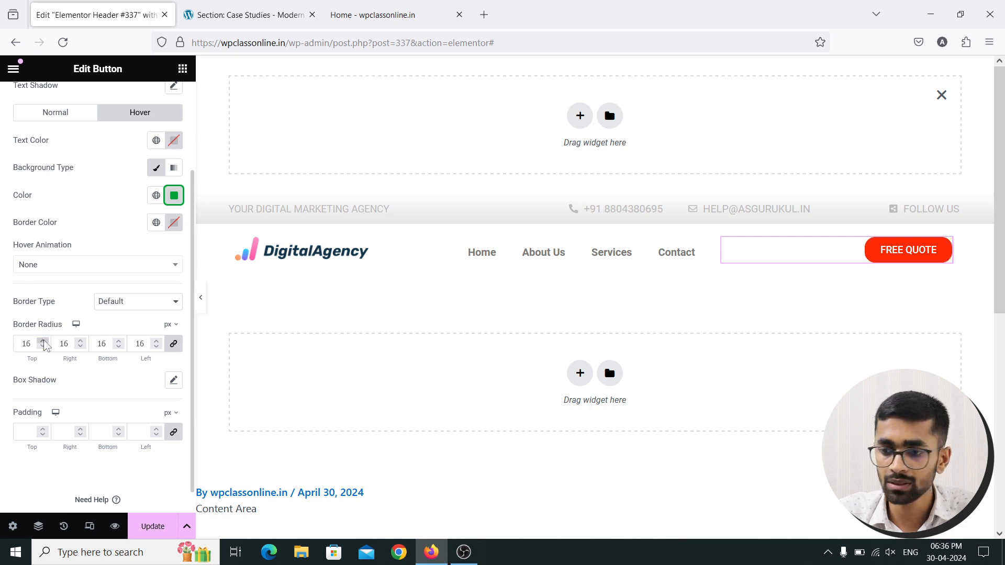
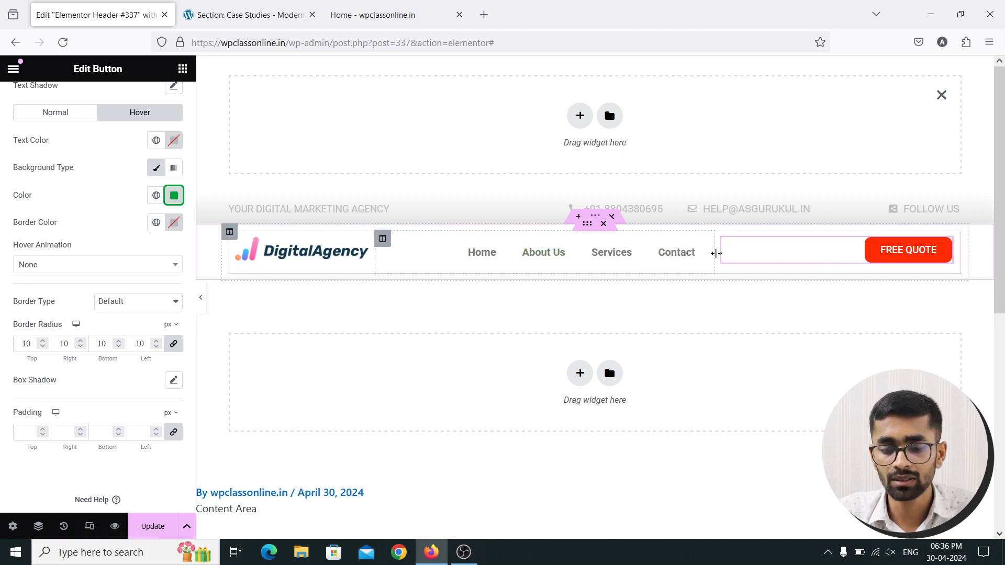
Resize the header columns: menu column 60% wide, FREE QUOTE button column 19.6%
{"action": "left_click_drag", "start_coordinate": [716, 253], "coordinate": [816, 253]}
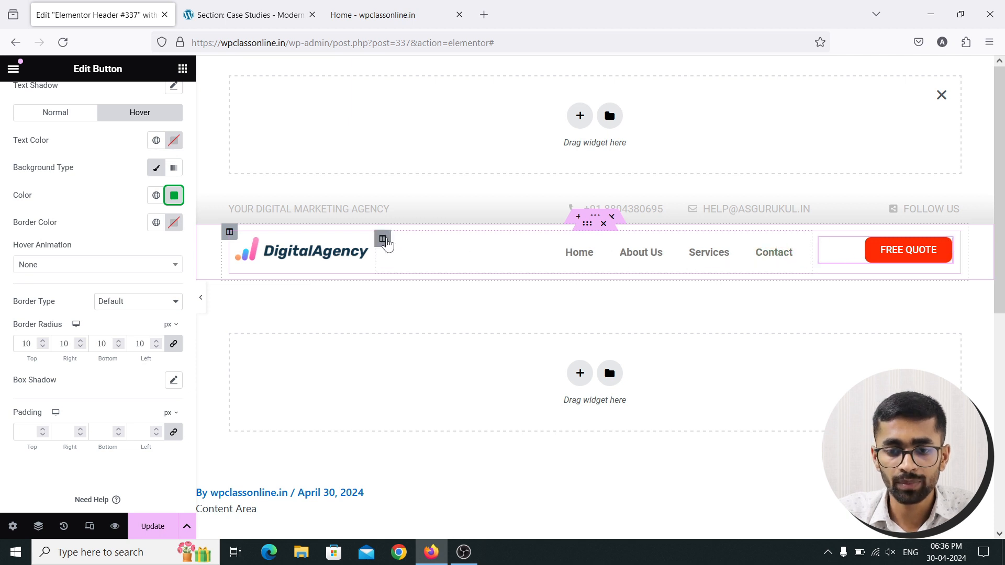
{"action": "left_click", "coordinate": [383, 239]}
{"action": "left_click", "coordinate": [173, 174]}
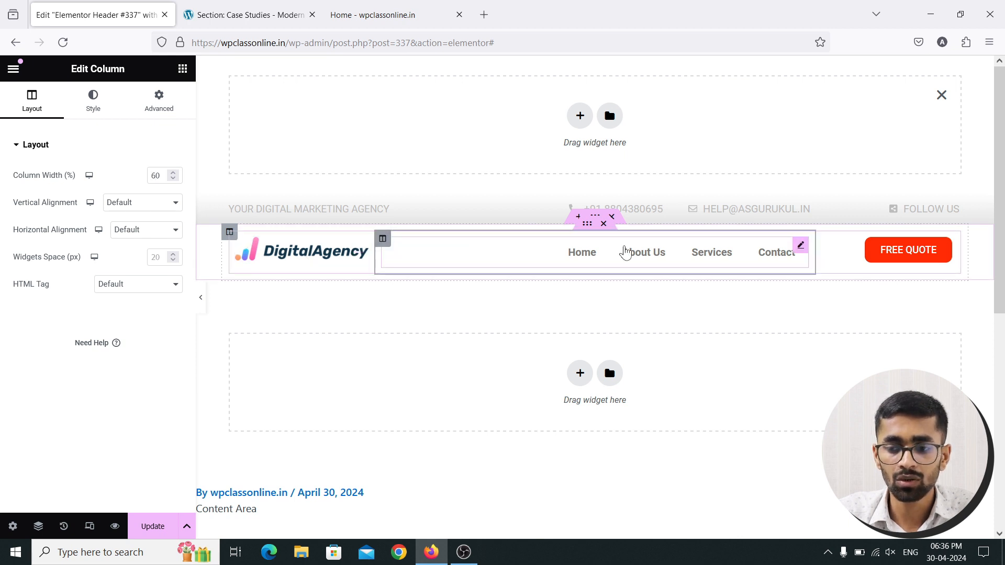
{"action": "left_click", "coordinate": [822, 239]}
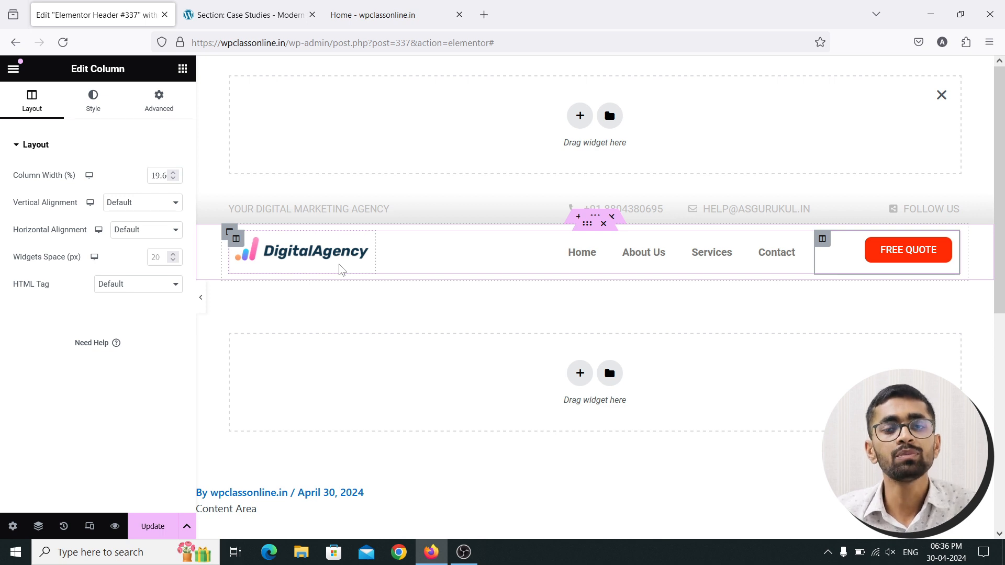
Change the WordPress Menu pointer effect to Overline
{"action": "left_click", "coordinate": [801, 247]}
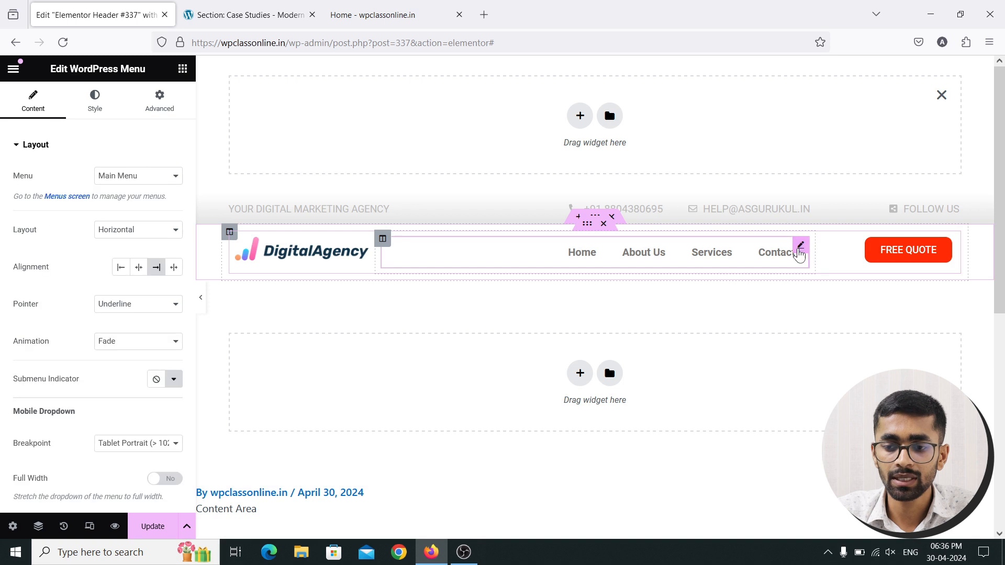
{"action": "scroll", "coordinate": [134, 312], "scroll_direction": "down", "scroll_amount": 3}
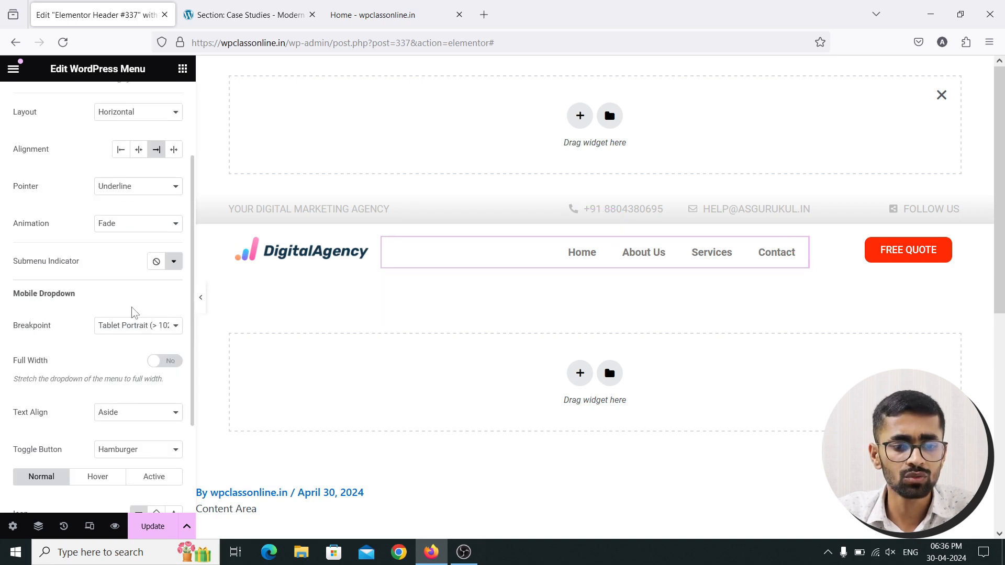
{"action": "scroll", "coordinate": [120, 305], "scroll_direction": "up", "scroll_amount": 3}
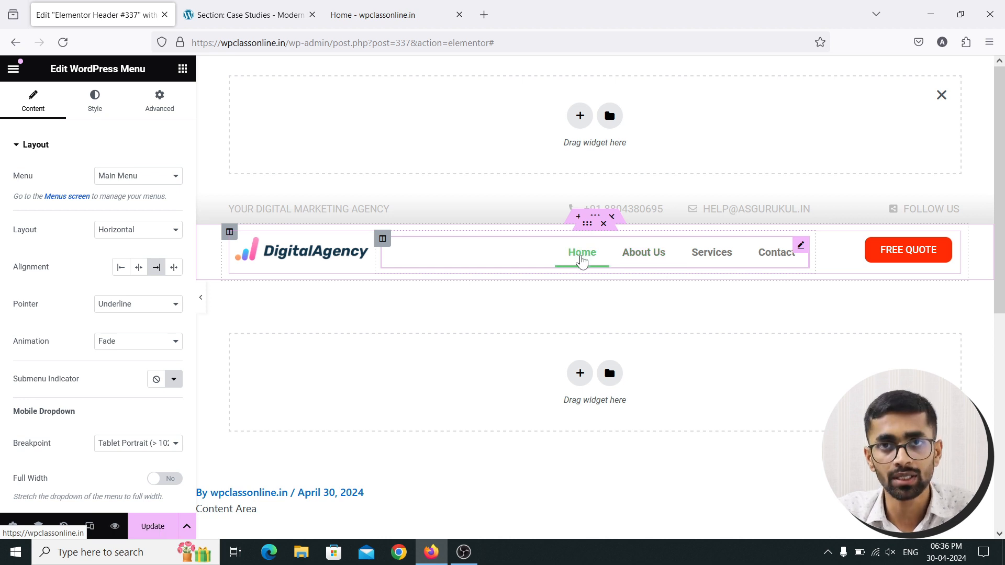
{"action": "left_click", "coordinate": [137, 306]}
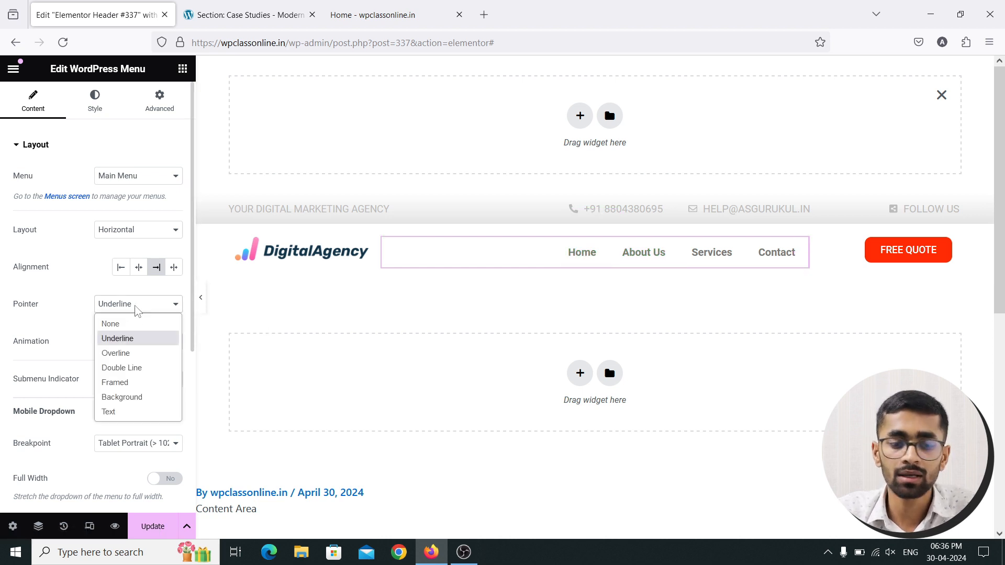
{"action": "left_click", "coordinate": [135, 324]}
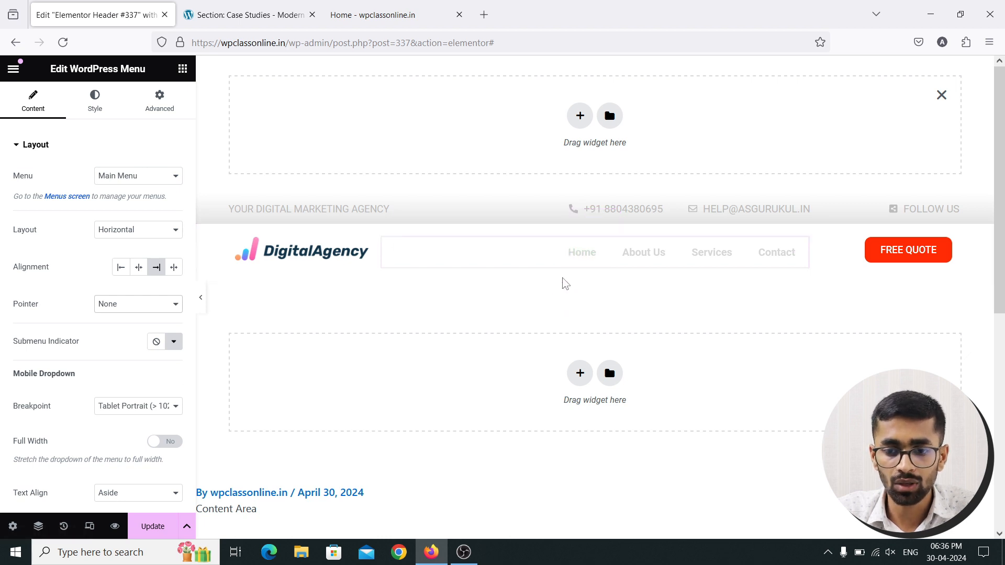
{"action": "left_click", "coordinate": [164, 309]}
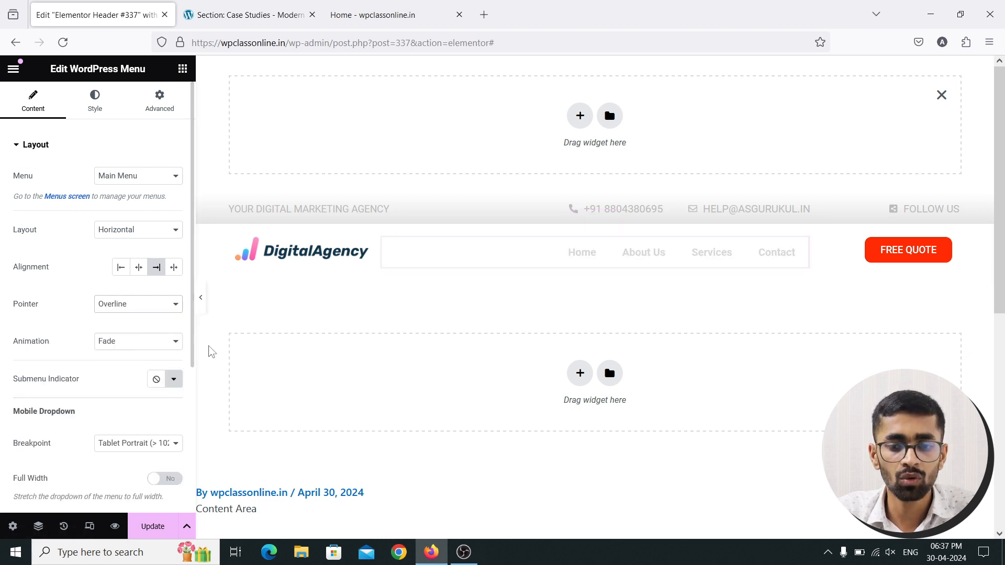
{"action": "left_click", "coordinate": [132, 351]}
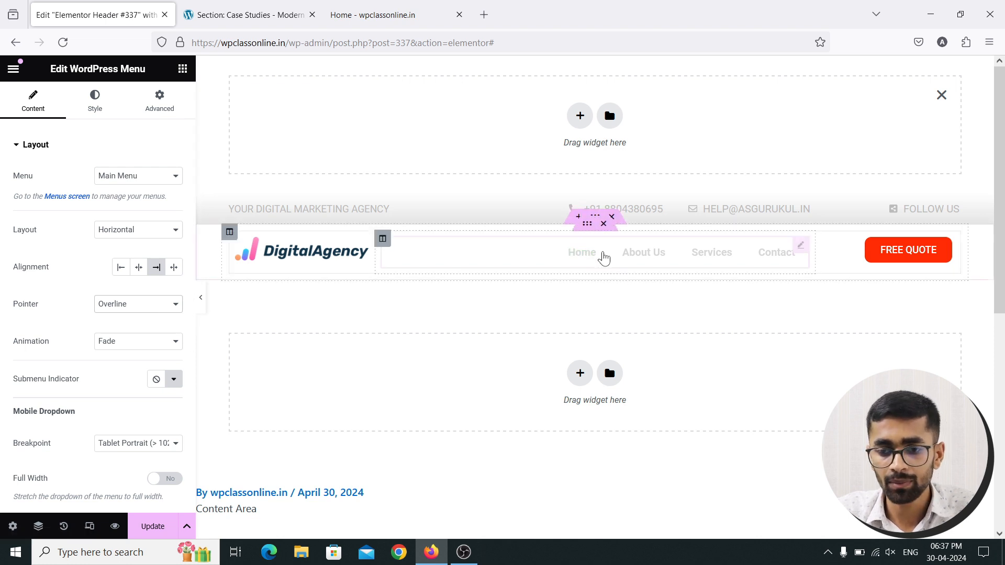
Save the header and reload the live homepage to view it
{"action": "left_click", "coordinate": [153, 526]}
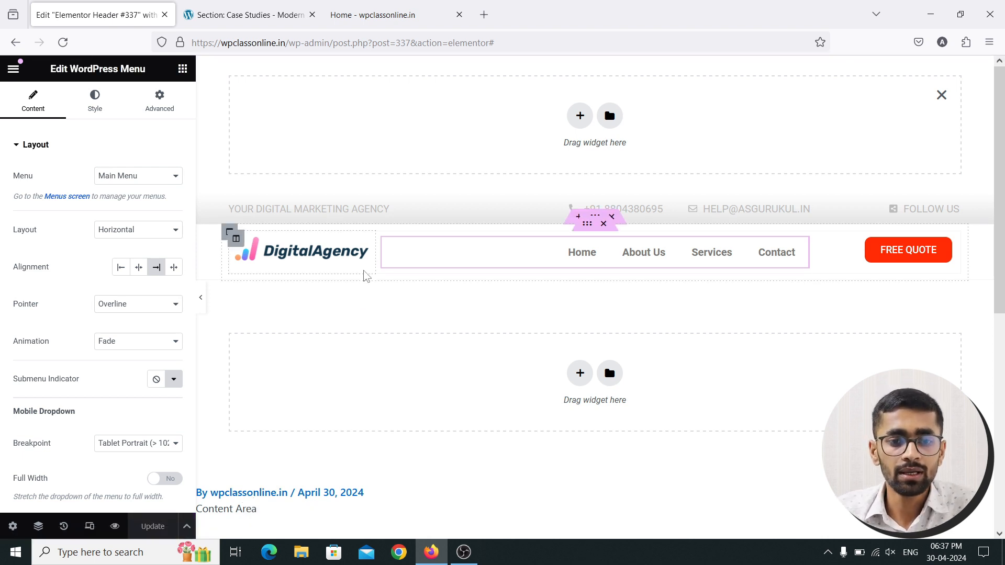
{"action": "left_click", "coordinate": [407, 11]}
{"action": "left_click", "coordinate": [71, 67]}
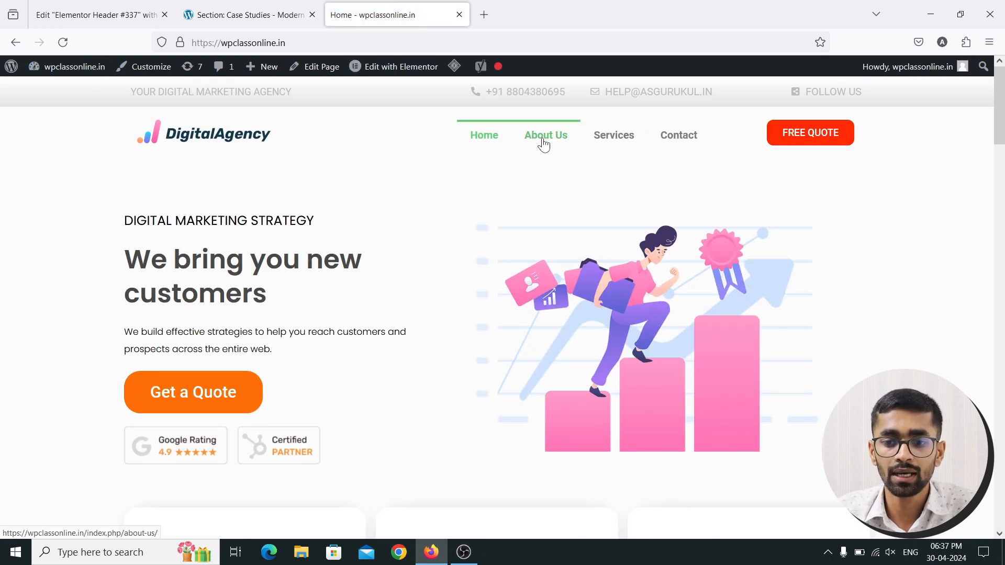
Try the Double Line and Framed pointer effects on the menu, then choose Underline
{"action": "left_click", "coordinate": [105, 15]}
{"action": "left_click", "coordinate": [134, 313]}
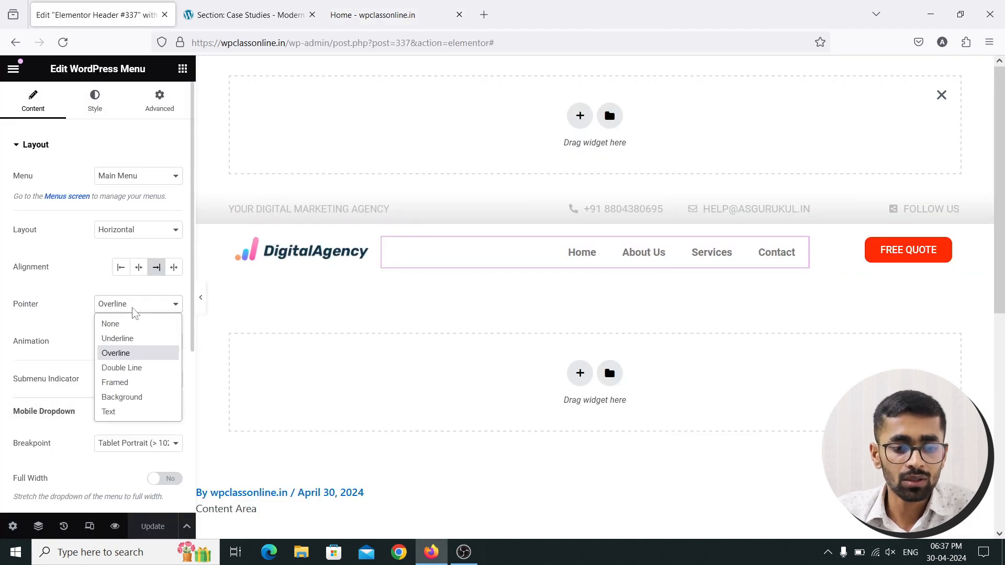
{"action": "left_click", "coordinate": [135, 366]}
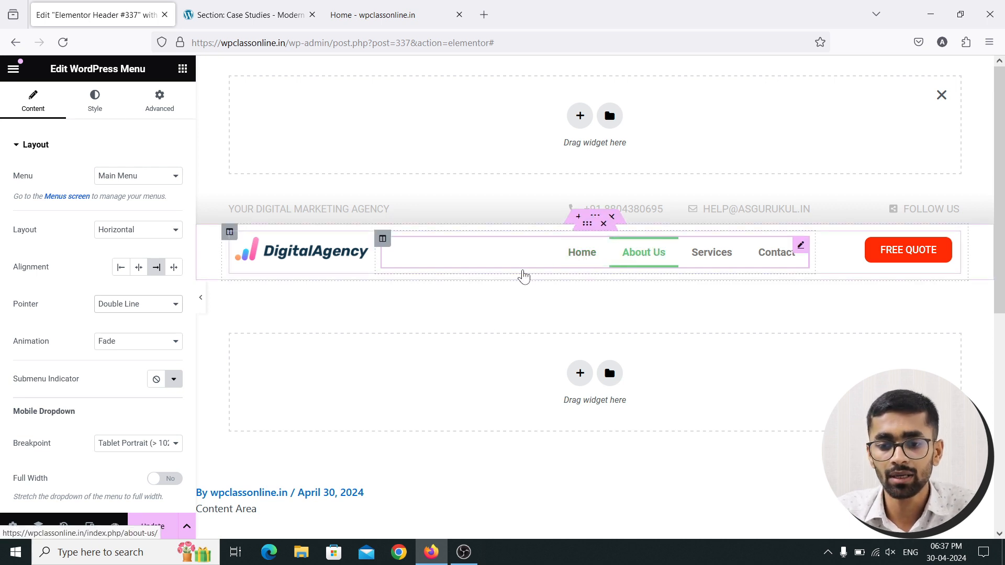
{"action": "left_click", "coordinate": [143, 307]}
{"action": "left_click", "coordinate": [137, 382]}
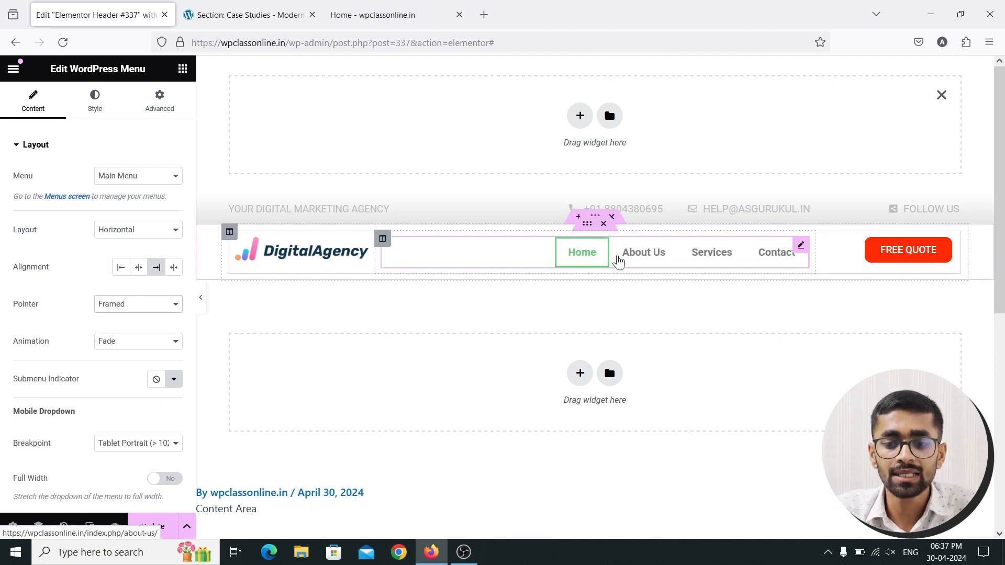
{"action": "left_click", "coordinate": [139, 305]}
{"action": "left_click", "coordinate": [133, 340]}
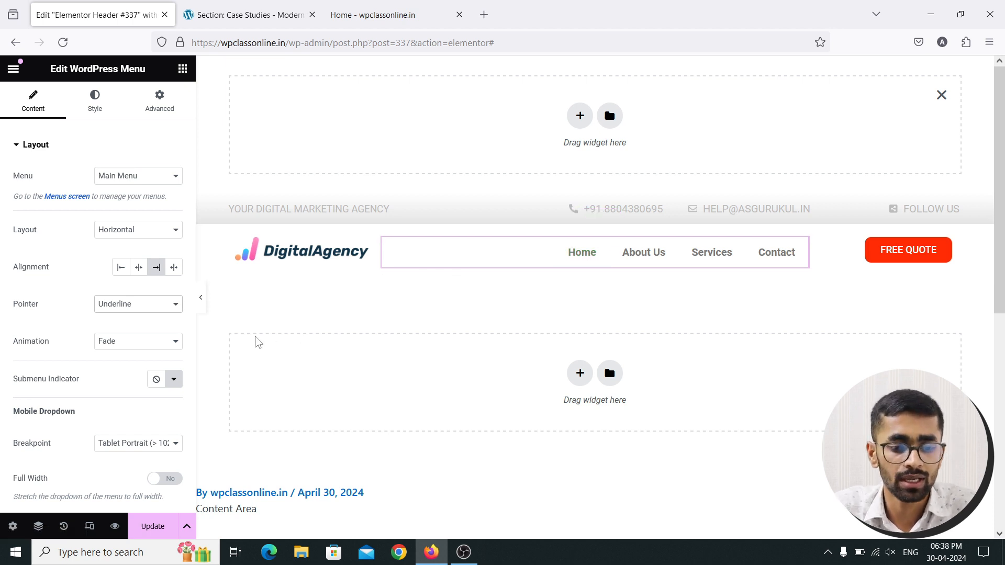
Open the WordPress Menu widget's Style tab
{"action": "scroll", "coordinate": [107, 375], "scroll_direction": "down", "scroll_amount": 2}
{"action": "scroll", "coordinate": [107, 374], "scroll_direction": "down", "scroll_amount": 2}
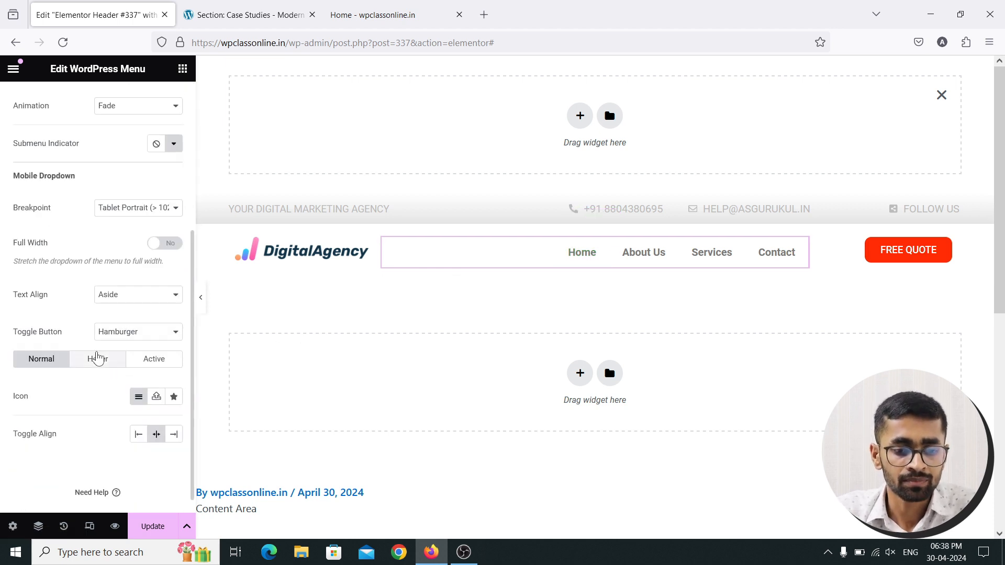
{"action": "scroll", "coordinate": [131, 368], "scroll_direction": "up", "scroll_amount": 4}
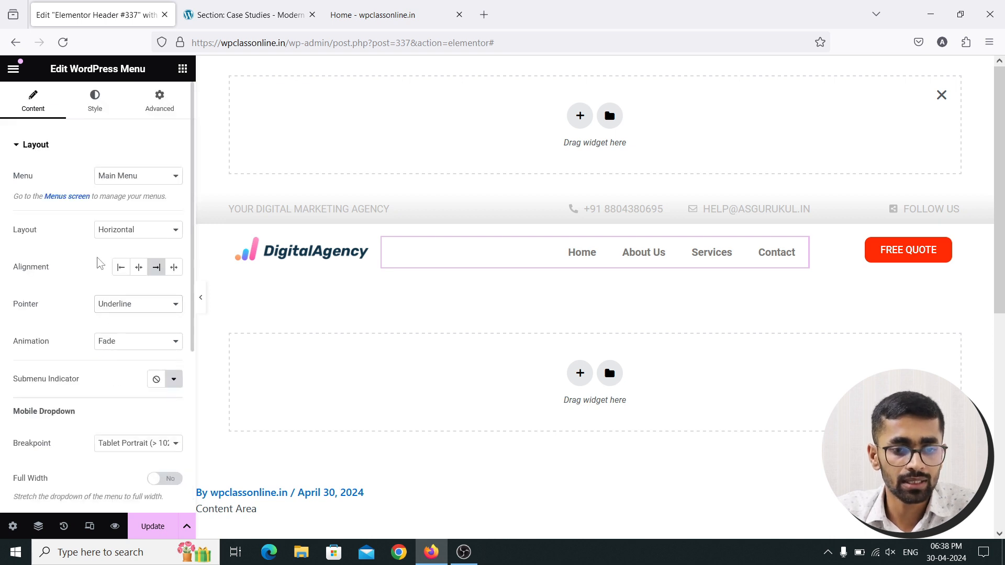
{"action": "left_click", "coordinate": [97, 111]}
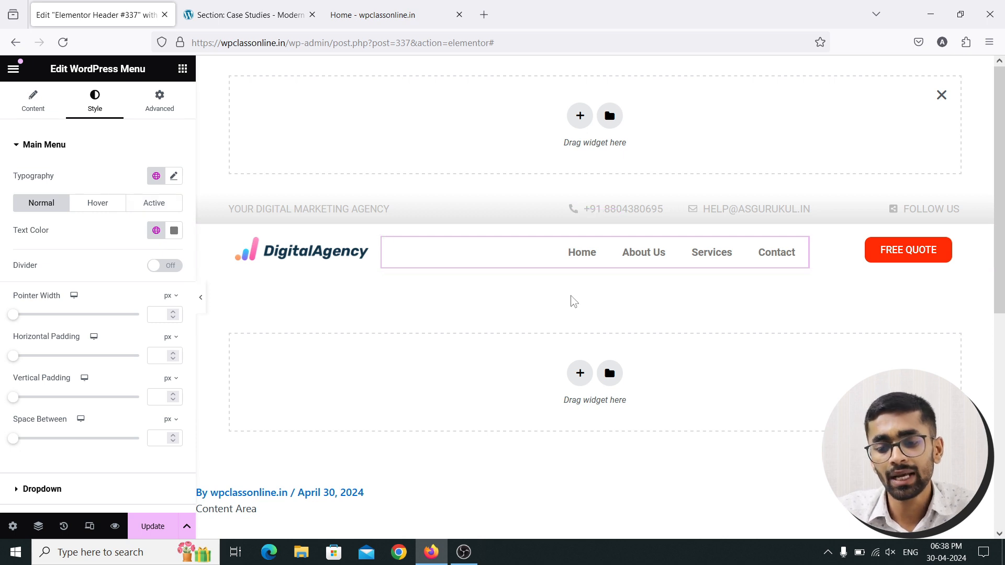
Save the header and check the Underline pointer on the live Home and Services pages
{"action": "left_click", "coordinate": [173, 528]}
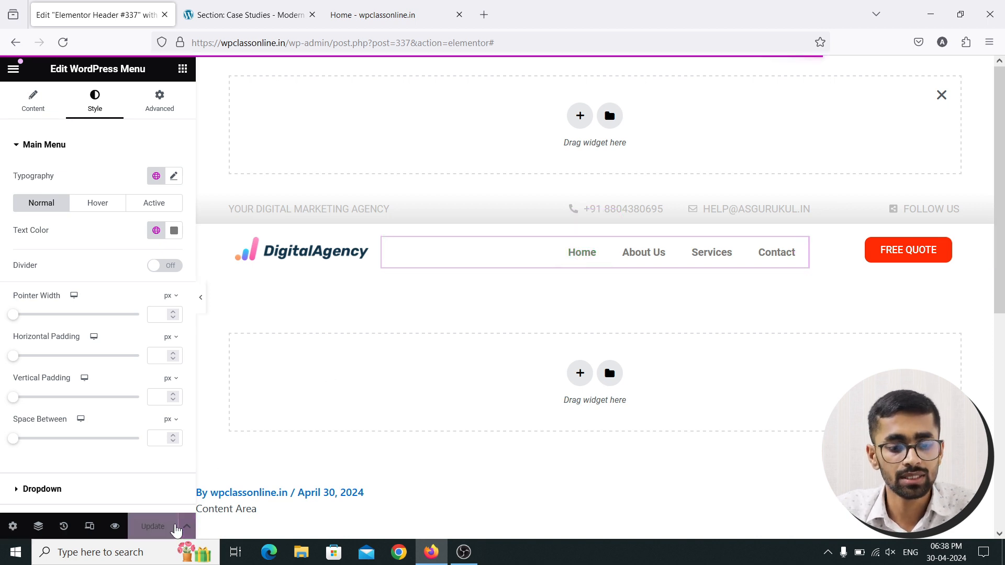
{"action": "left_click", "coordinate": [348, 11]}
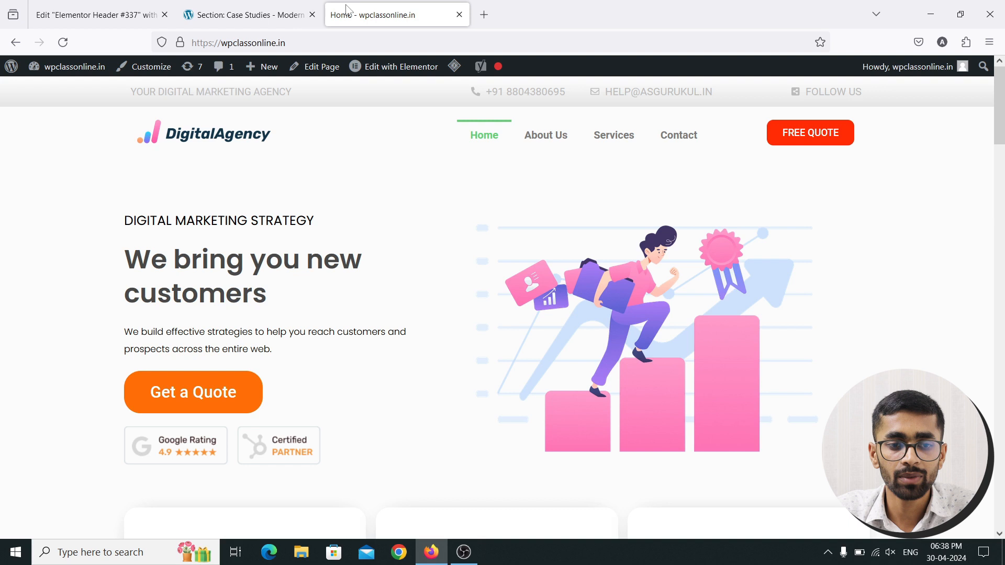
{"action": "left_click", "coordinate": [63, 42]}
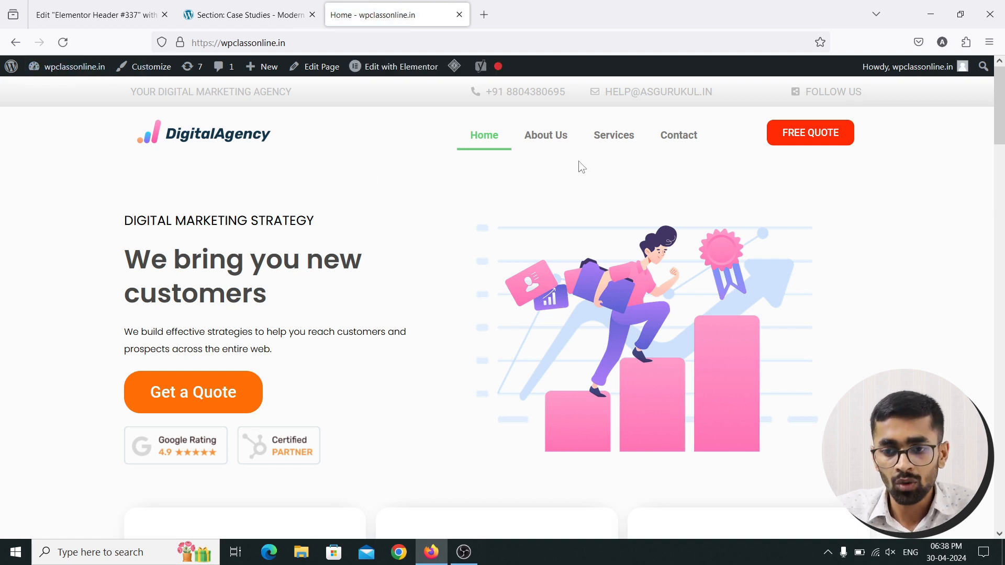
{"action": "left_click", "coordinate": [612, 145]}
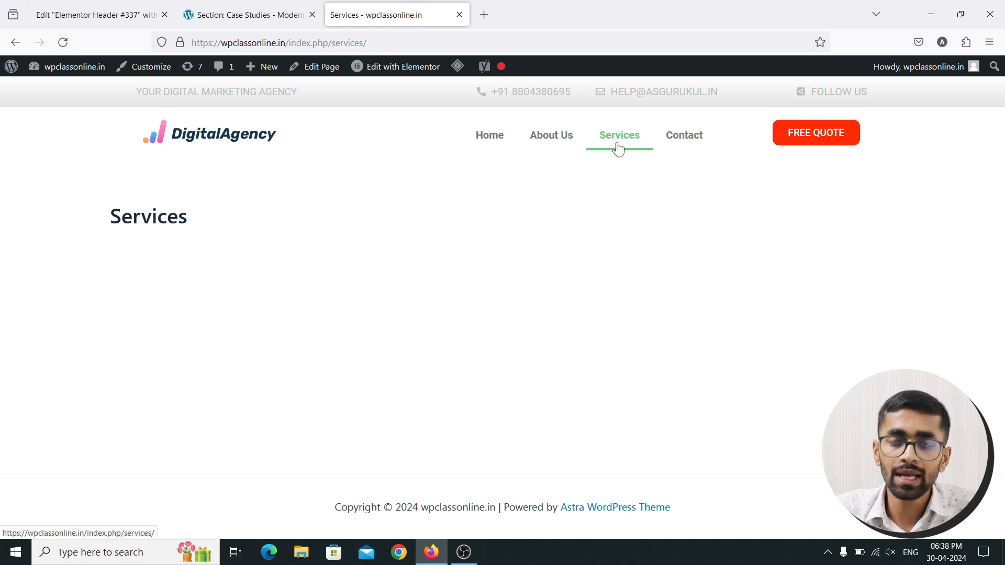
{"action": "left_click", "coordinate": [499, 151]}
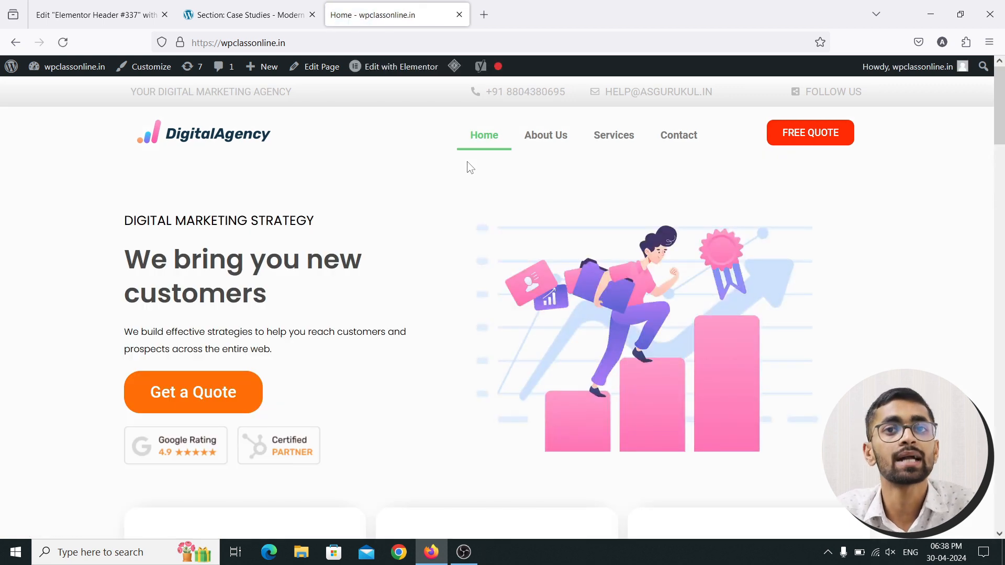
{"action": "left_click", "coordinate": [141, 14]}
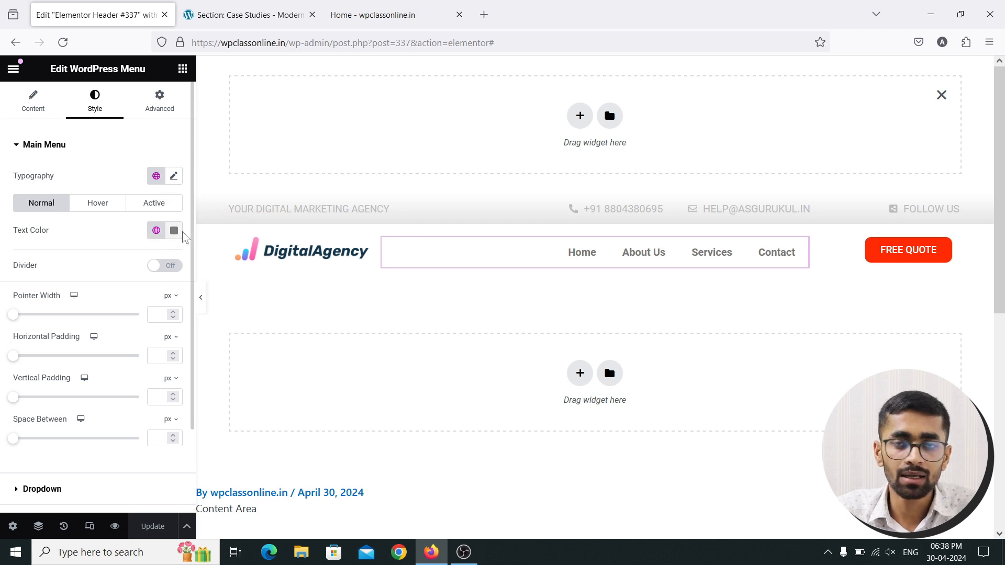
Set the Main Menu hover text colour to orange-red #FC4B00 and update the header
{"action": "left_click", "coordinate": [97, 204]}
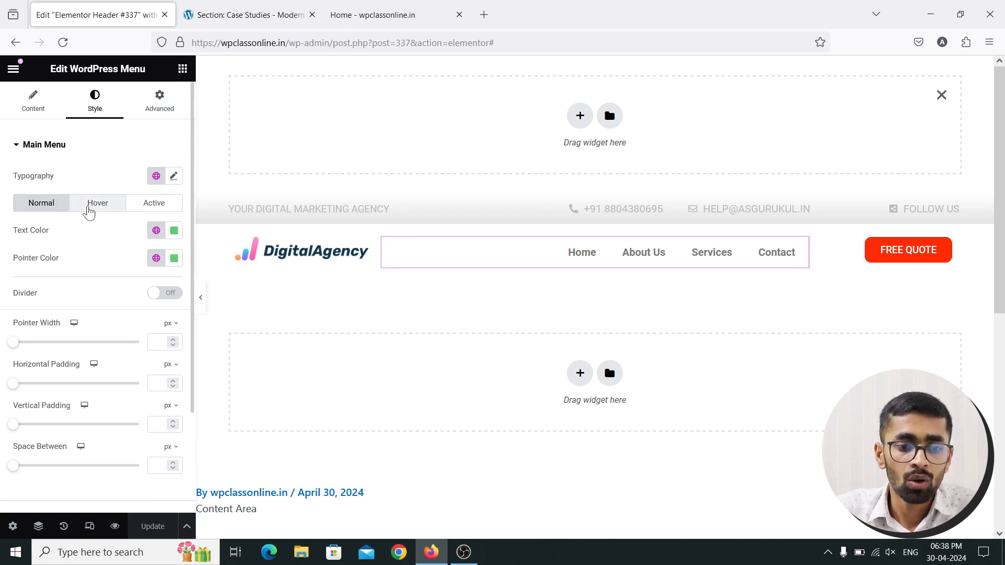
{"action": "left_click", "coordinate": [174, 233]}
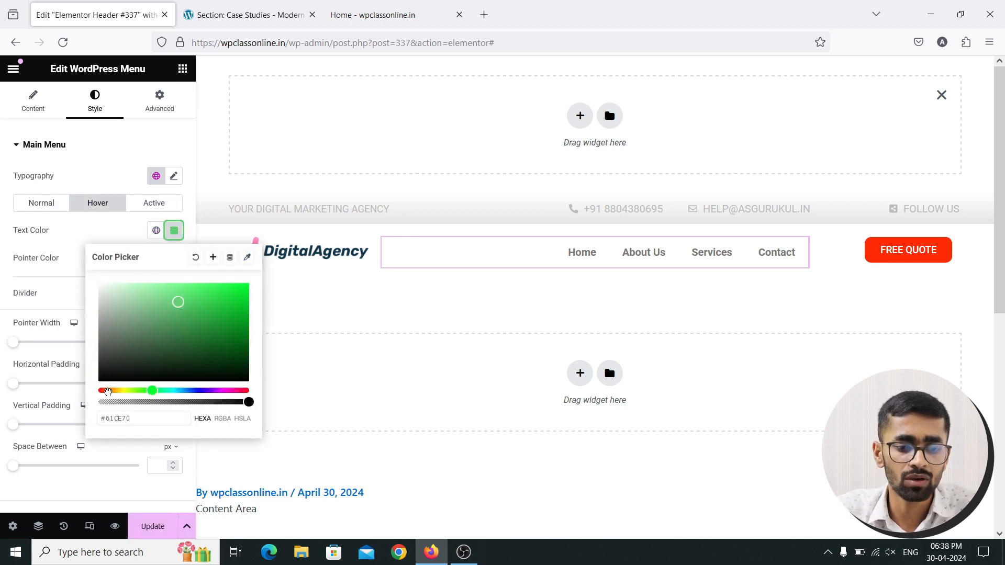
{"action": "left_click_drag", "start_coordinate": [107, 391], "coordinate": [106, 391]}
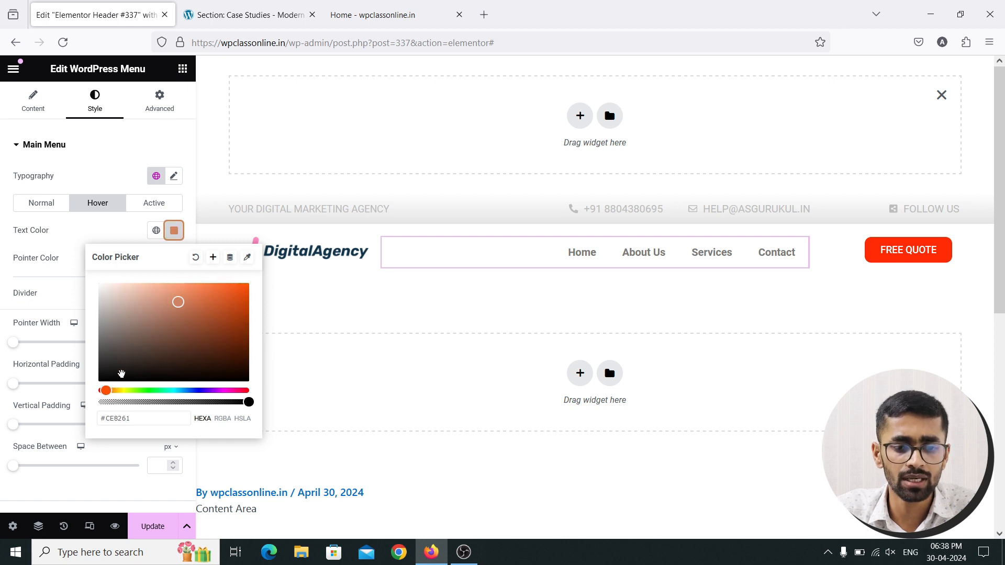
{"action": "left_click_drag", "start_coordinate": [235, 292], "coordinate": [249, 284]}
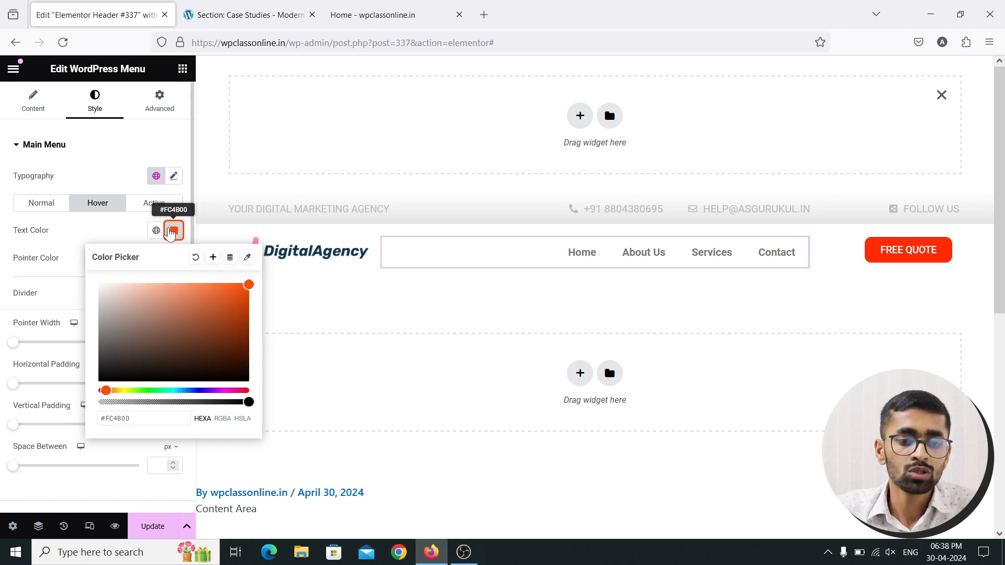
{"action": "left_click", "coordinate": [174, 230]}
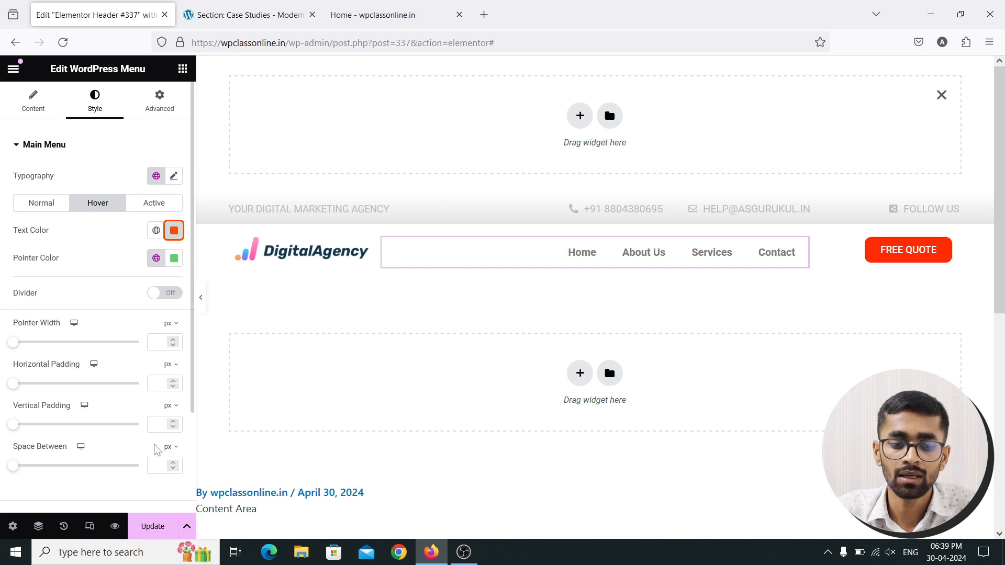
{"action": "left_click", "coordinate": [152, 526]}
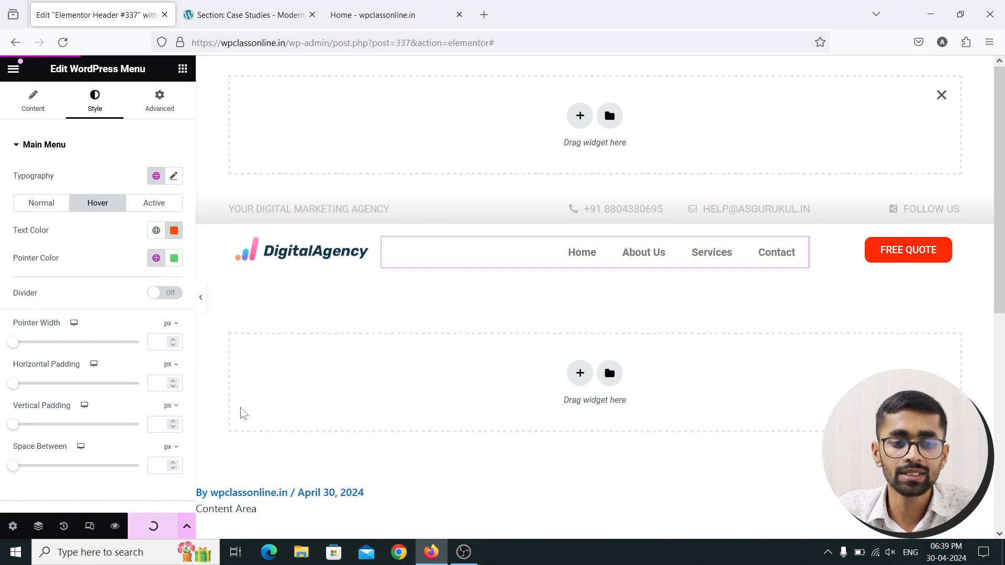
Reload the live homepage to check the orange menu hover, then open the Services page
{"action": "left_click", "coordinate": [353, 16]}
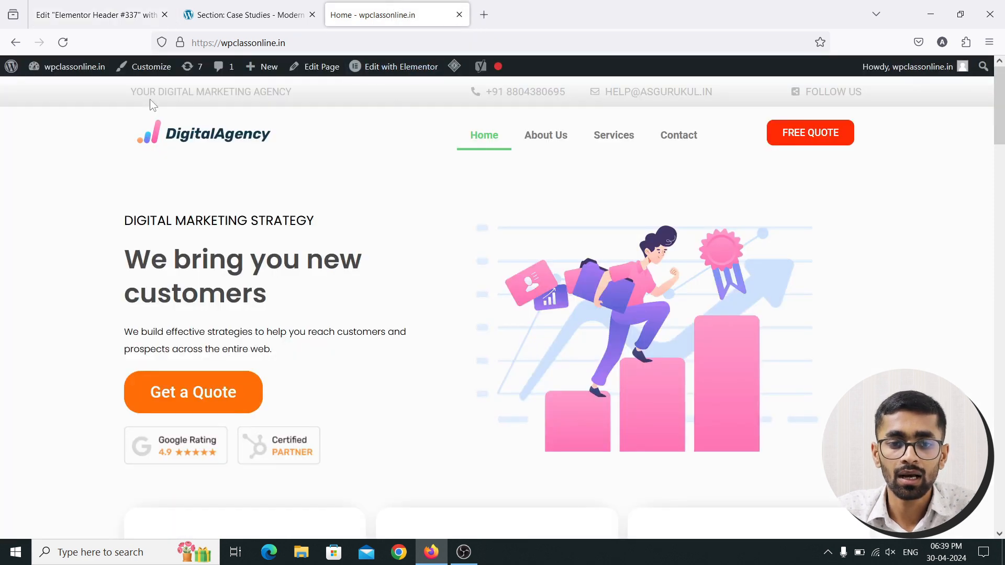
{"action": "left_click", "coordinate": [63, 43]}
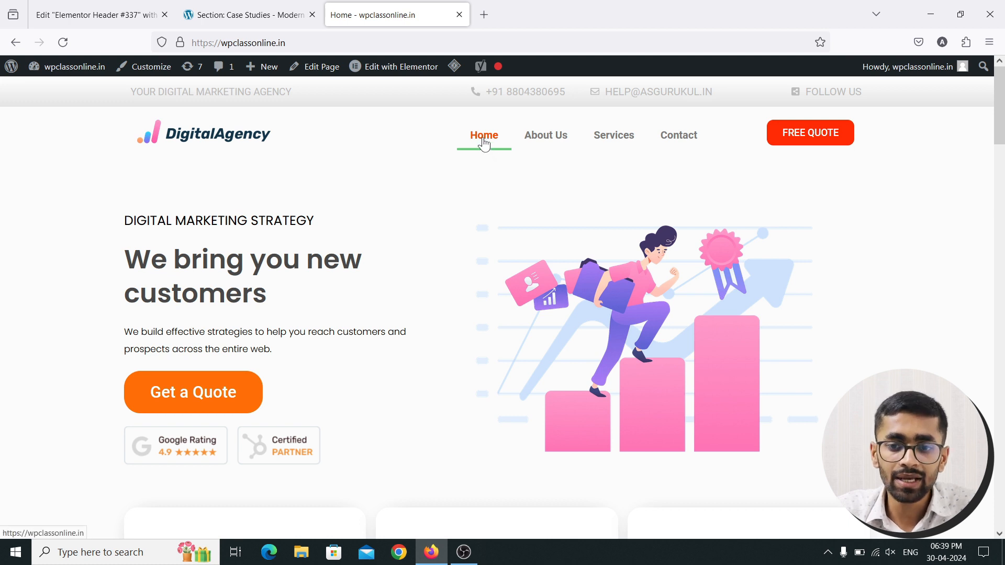
{"action": "left_click", "coordinate": [613, 147]}
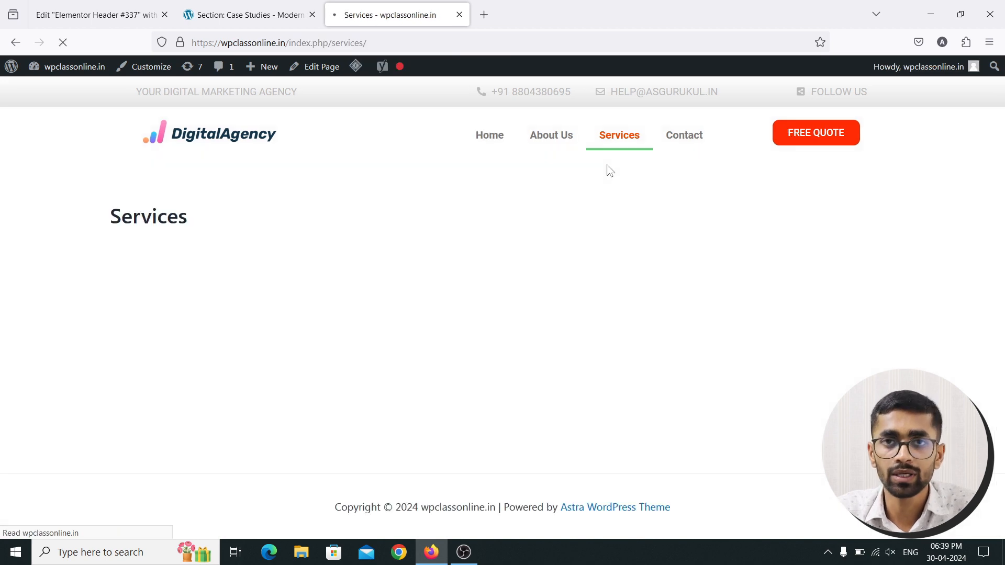
{"action": "left_click", "coordinate": [142, 14]}
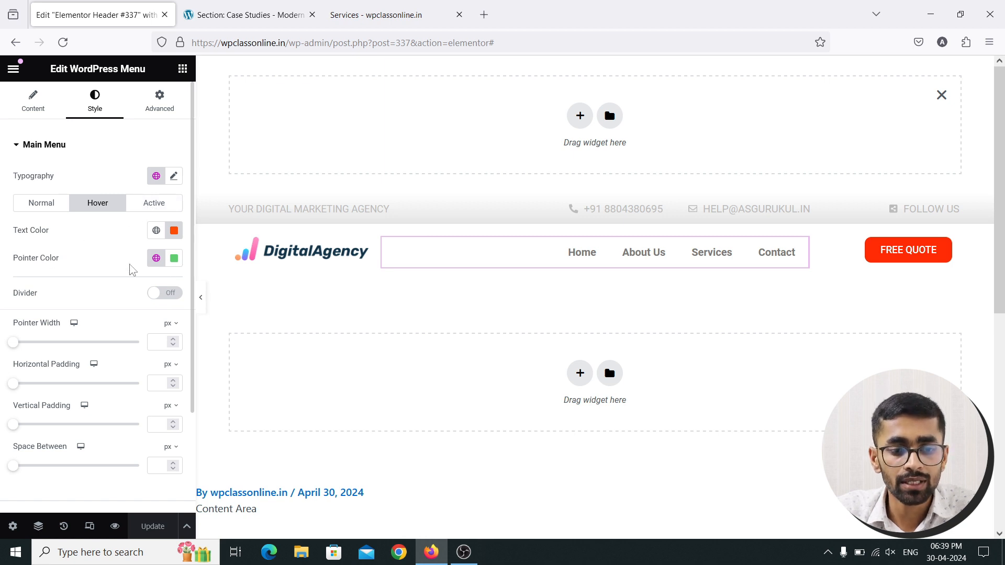
Set both the menu hover text colour and hover pointer colour to #FF8D09
{"action": "left_click", "coordinate": [174, 230]}
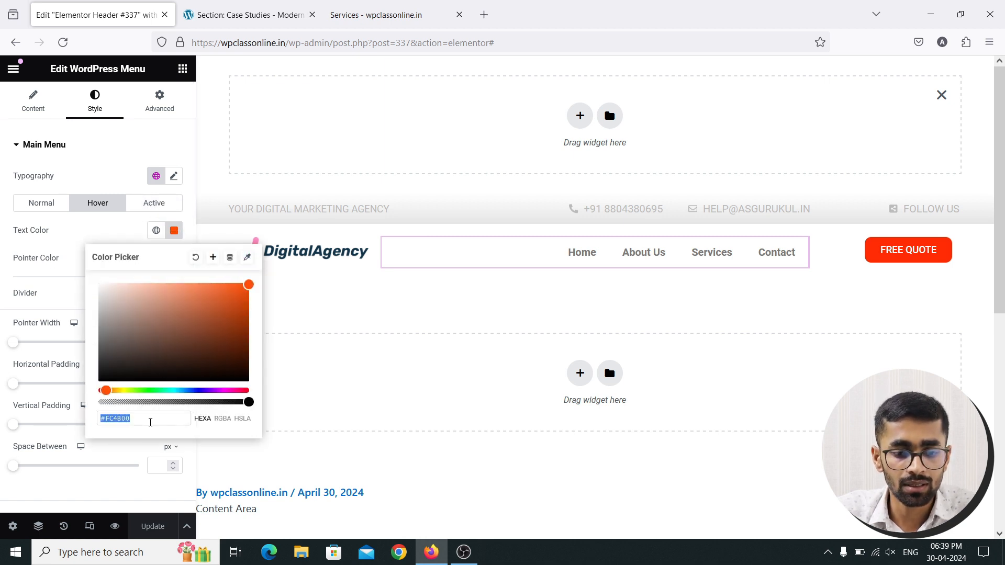
{"action": "type", "text": "#F1F1F1"}
{"action": "left_click", "coordinate": [173, 232]}
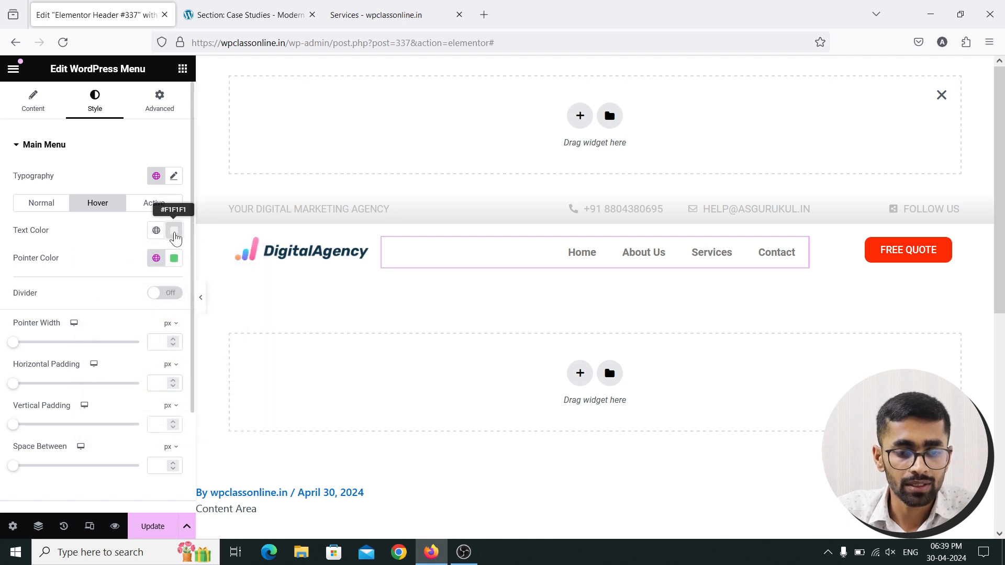
{"action": "left_click", "coordinate": [174, 232]}
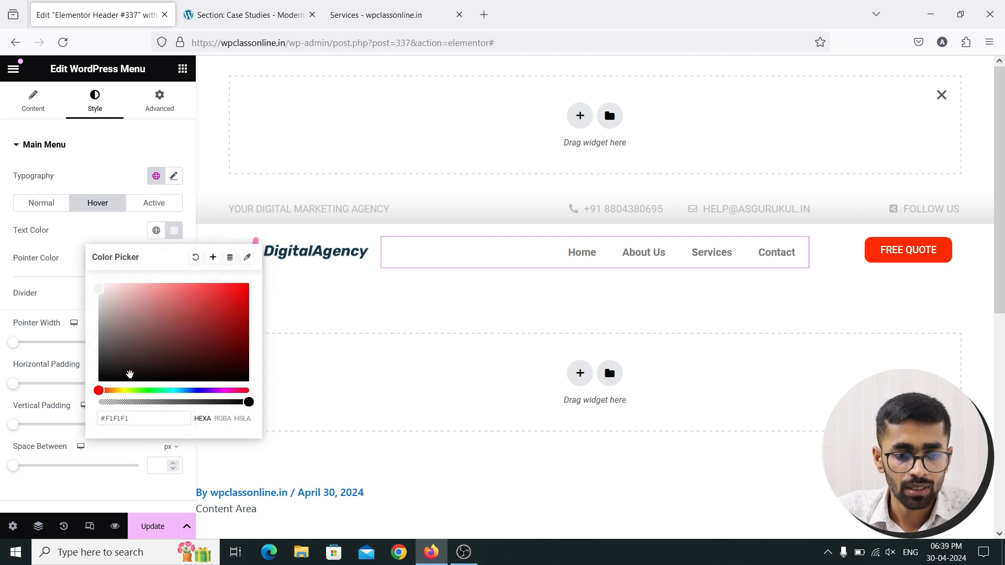
{"action": "left_click", "coordinate": [111, 392]}
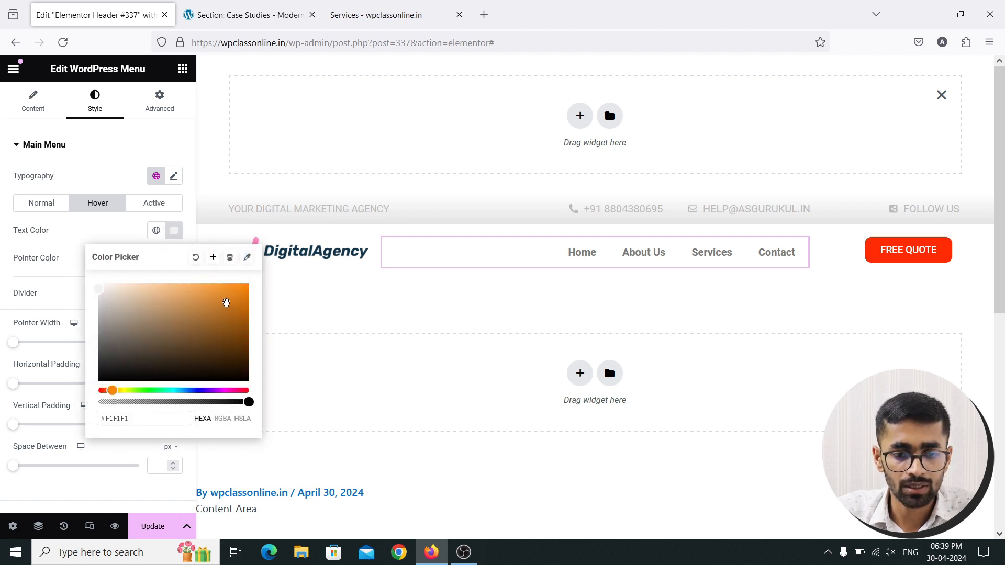
{"action": "left_click_drag", "start_coordinate": [226, 303], "coordinate": [244, 283]}
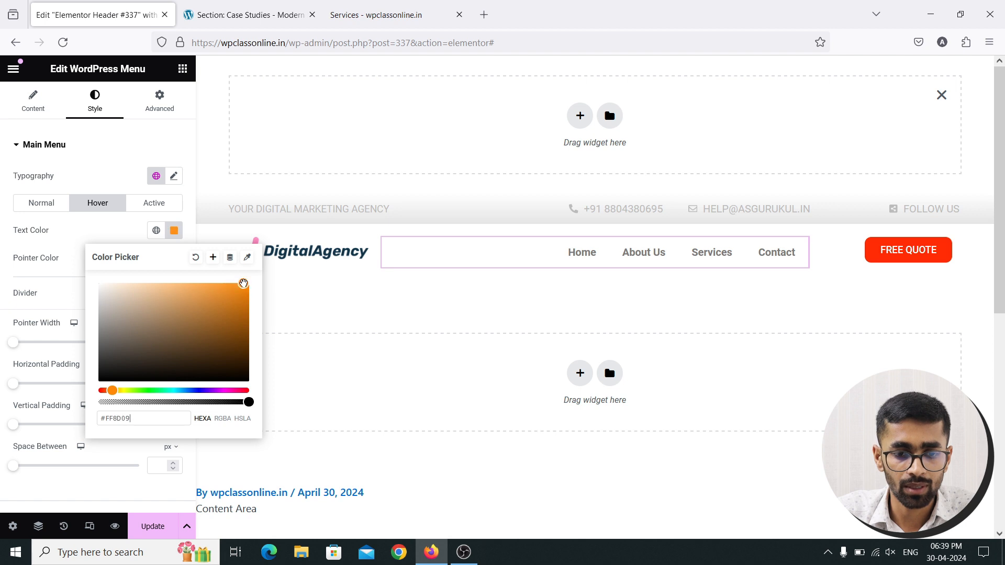
{"action": "double_click", "coordinate": [158, 414]}
{"action": "key", "text": "ctrl+c"}
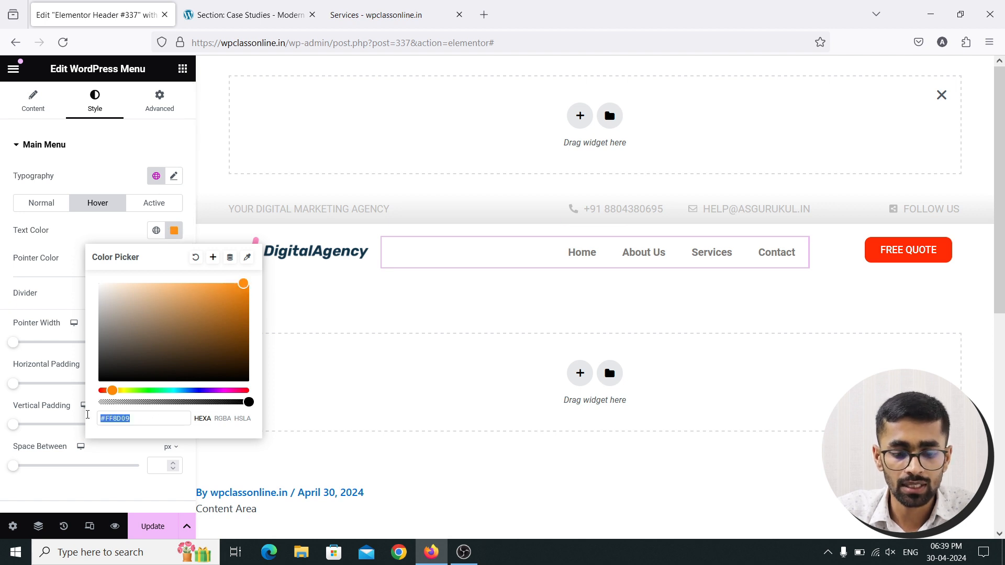
{"action": "left_click", "coordinate": [174, 230]}
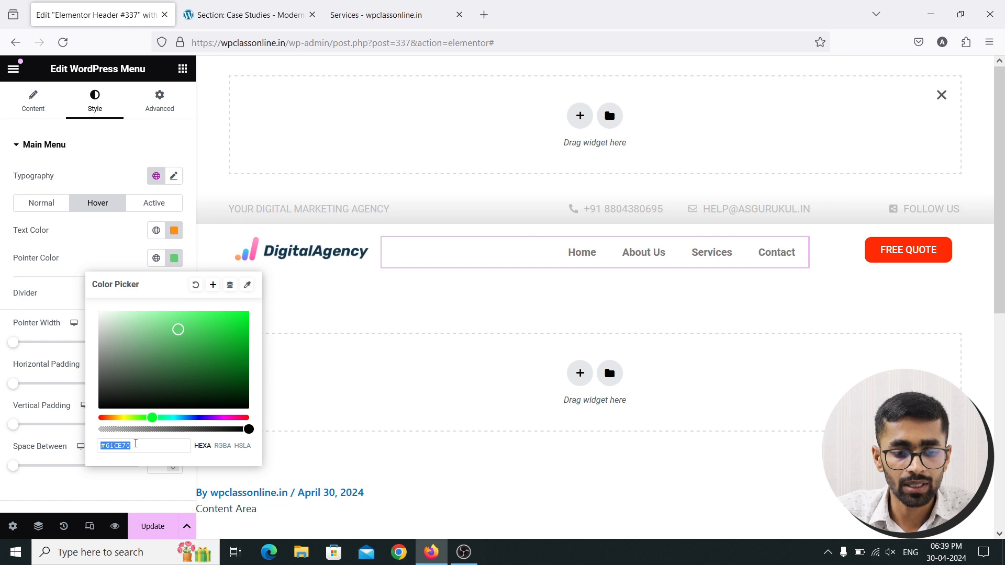
{"action": "key", "text": "ctrl+v"}
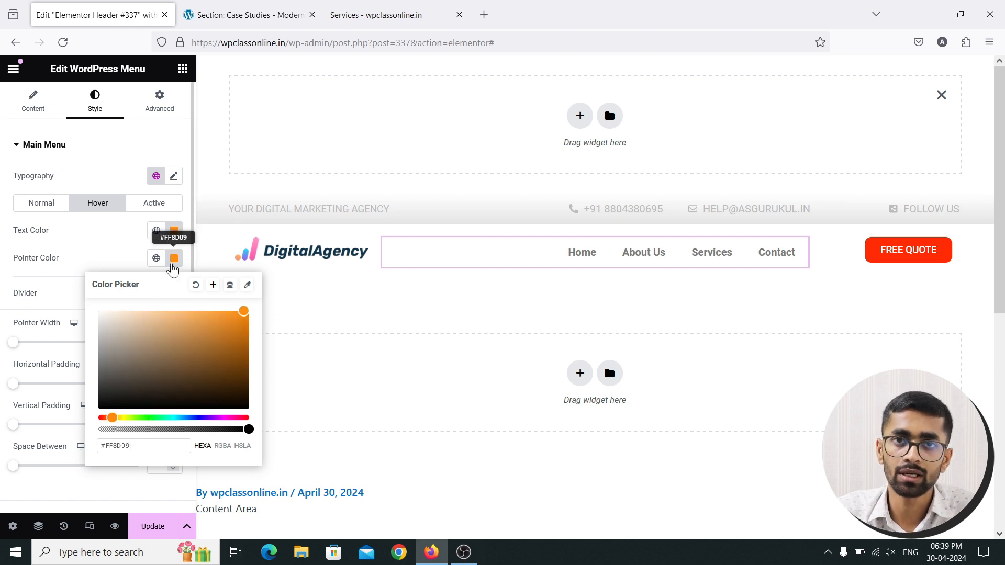
{"action": "left_click", "coordinate": [161, 207]}
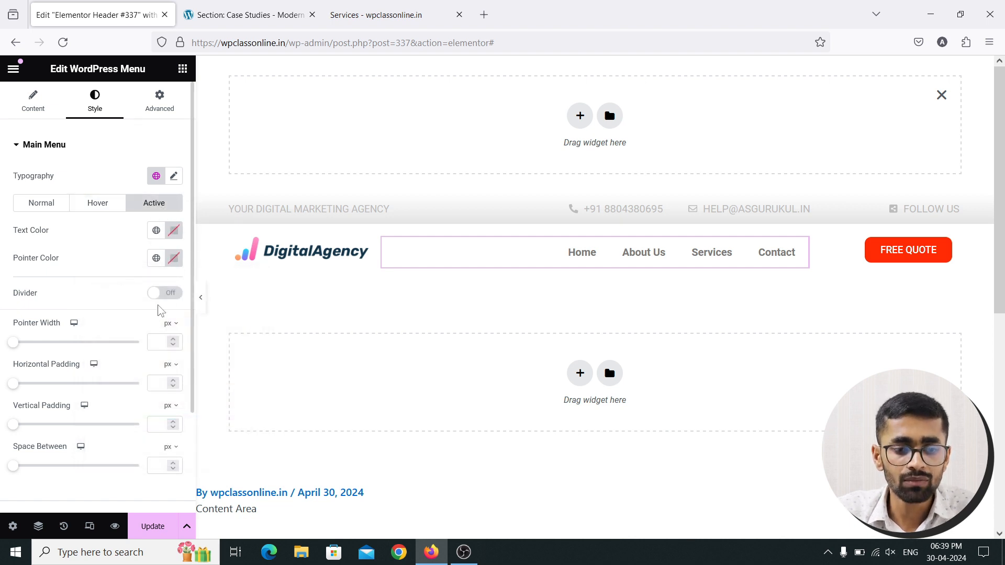
Give the active menu item green #00C004 text and pointer colour, then update the header
{"action": "left_click", "coordinate": [174, 231]}
{"action": "left_click_drag", "start_coordinate": [158, 391], "coordinate": [149, 390]}
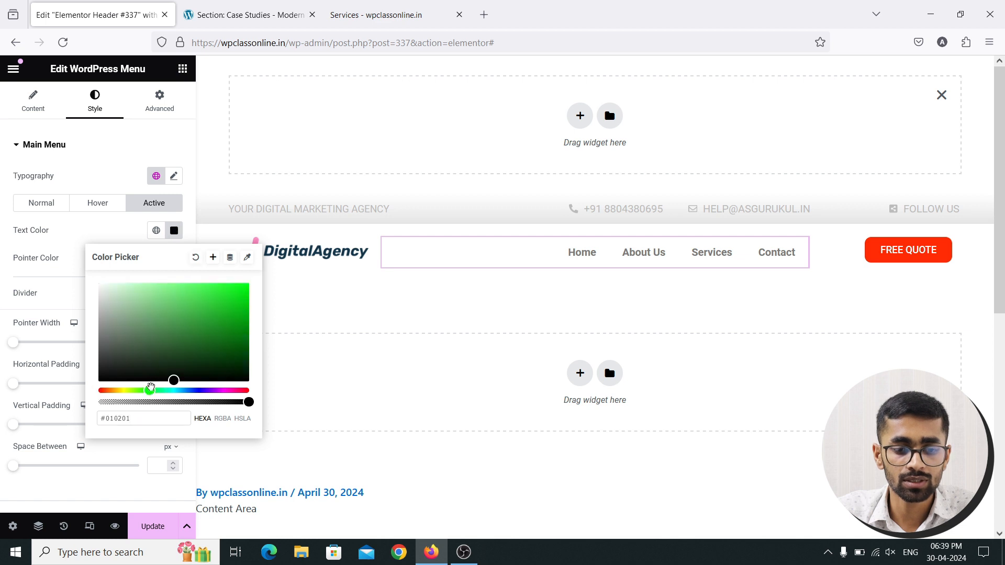
{"action": "left_click_drag", "start_coordinate": [218, 302], "coordinate": [249, 308]}
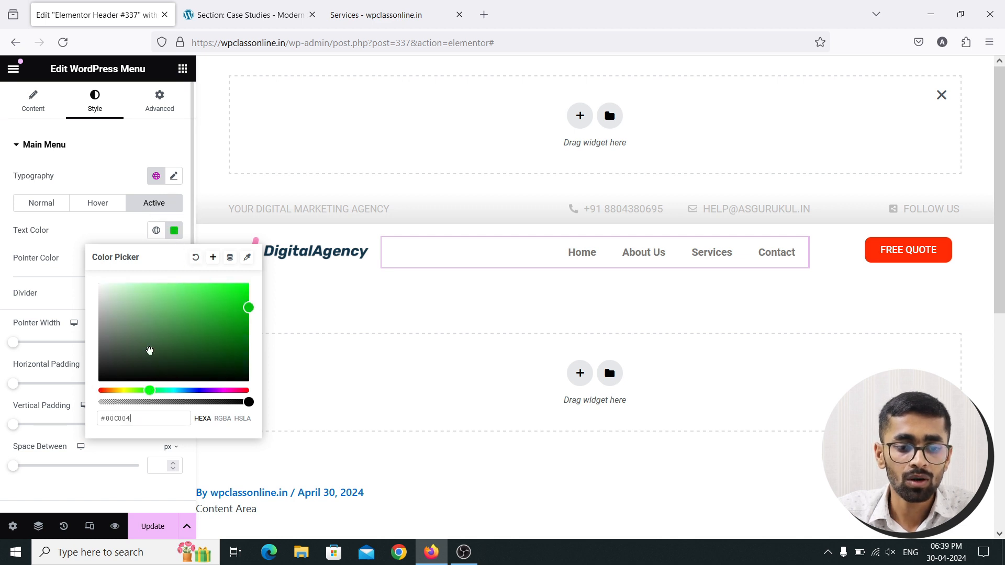
{"action": "left_click_drag", "start_coordinate": [135, 419], "coordinate": [94, 416]}
{"action": "key", "text": "ctrl+c"}
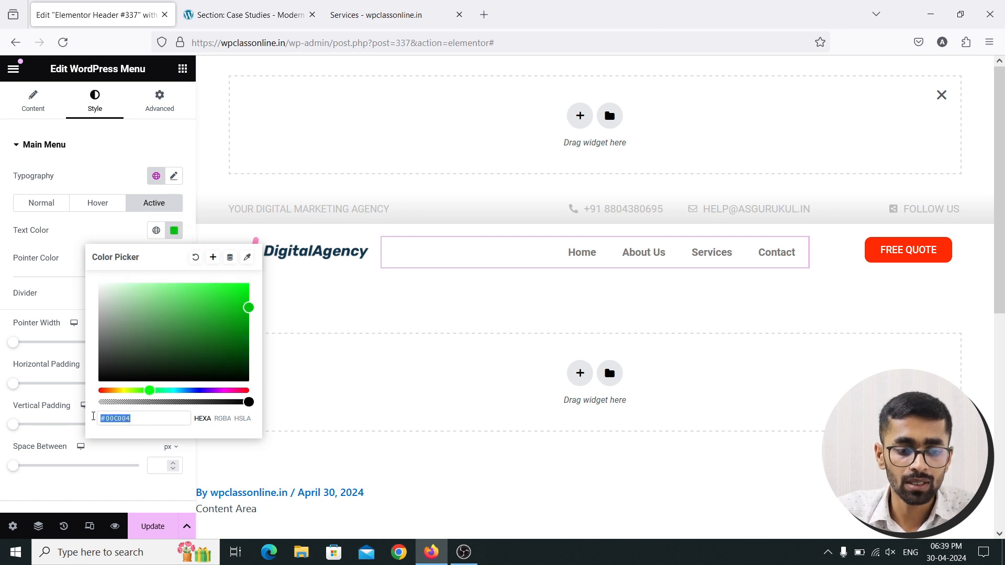
{"action": "left_click", "coordinate": [174, 231]}
{"action": "left_click", "coordinate": [174, 258]}
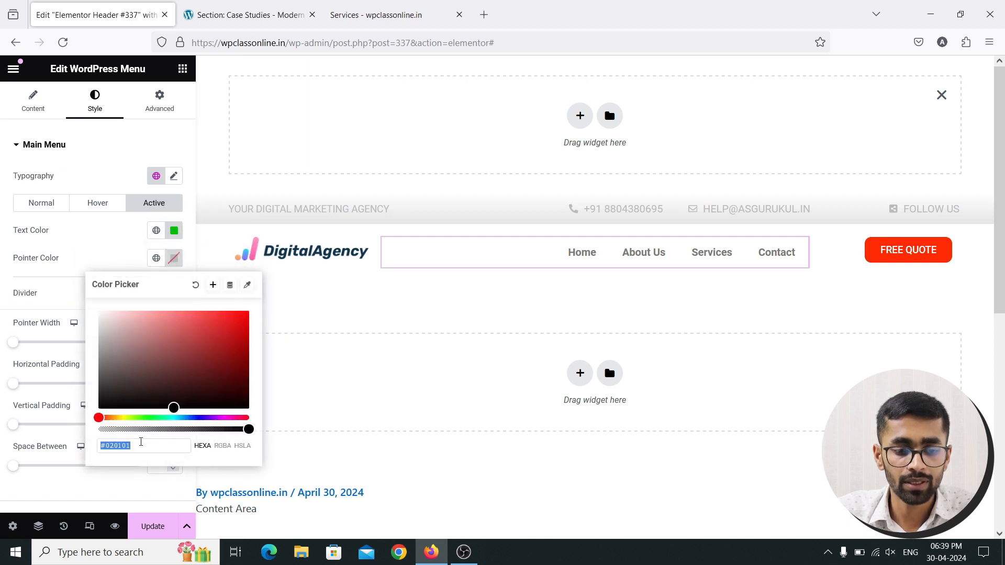
{"action": "key", "text": "ctrl+v"}
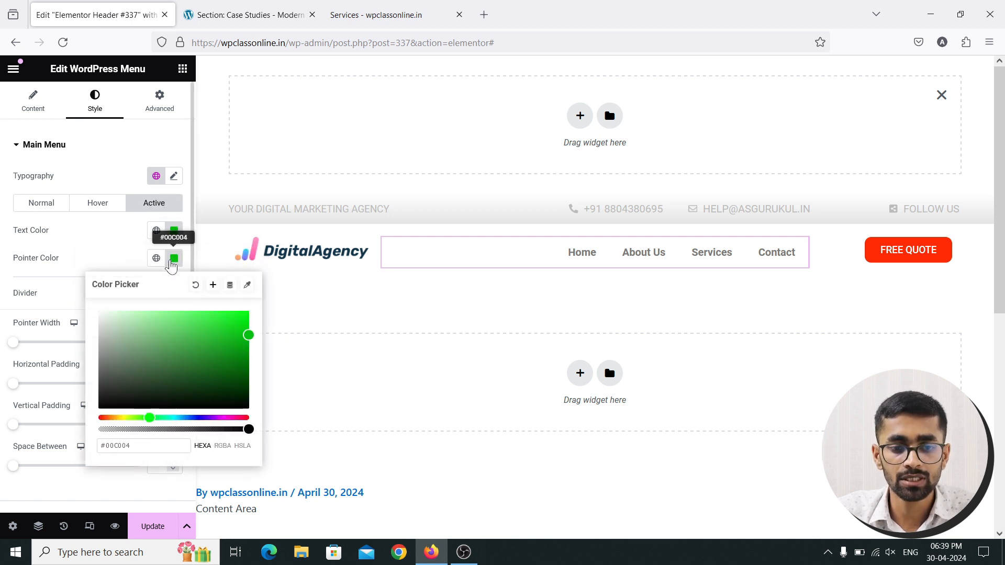
{"action": "left_click", "coordinate": [173, 258]}
{"action": "left_click", "coordinate": [154, 527]}
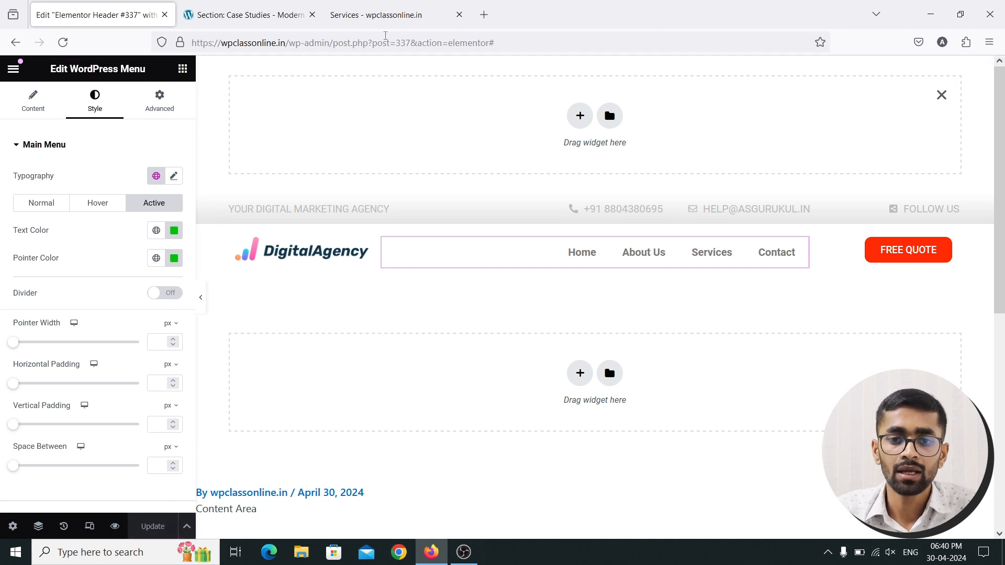
Reload the live Services page to check the green active item, then go to Home
{"action": "left_click", "coordinate": [385, 17]}
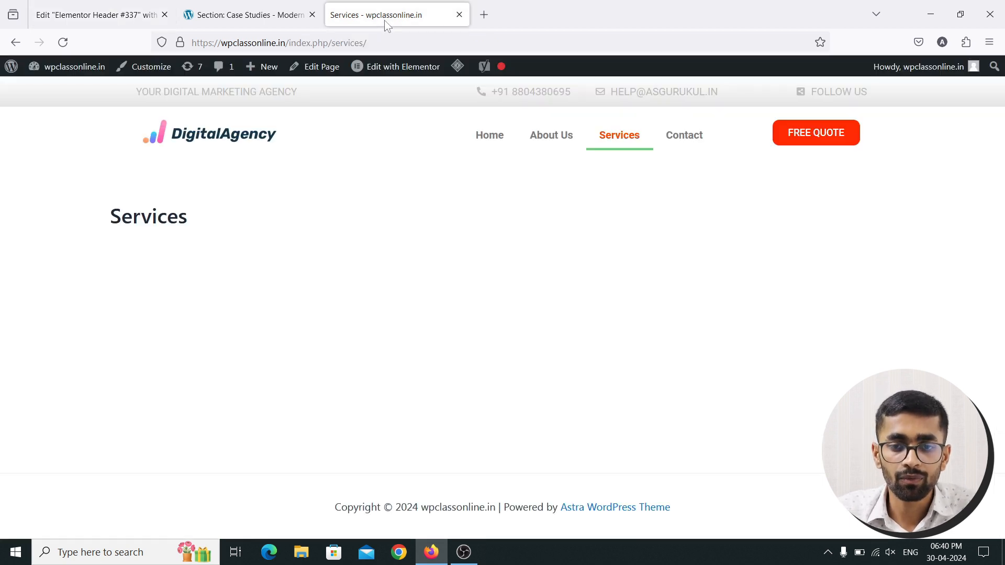
{"action": "left_click", "coordinate": [63, 43]}
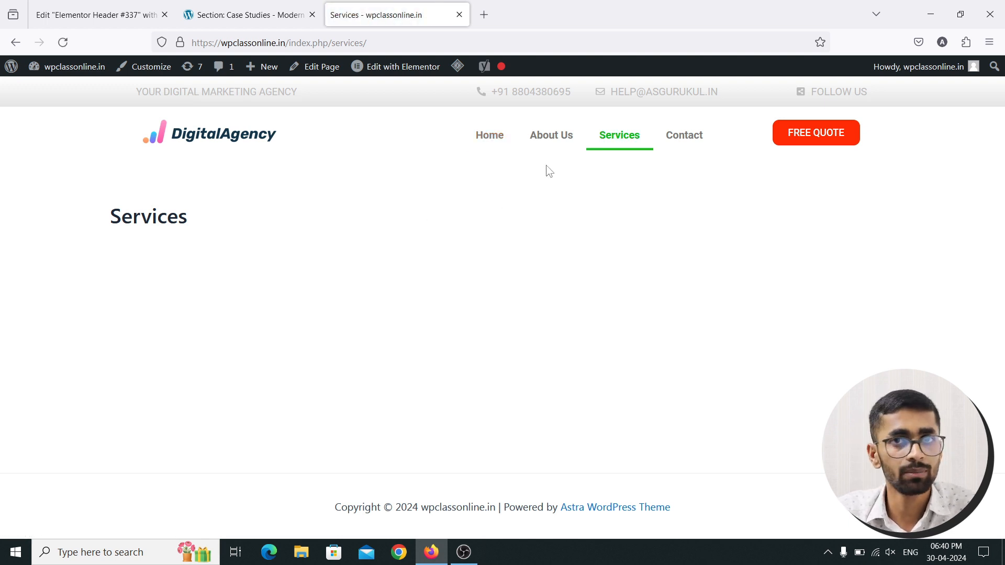
{"action": "left_click", "coordinate": [488, 141]}
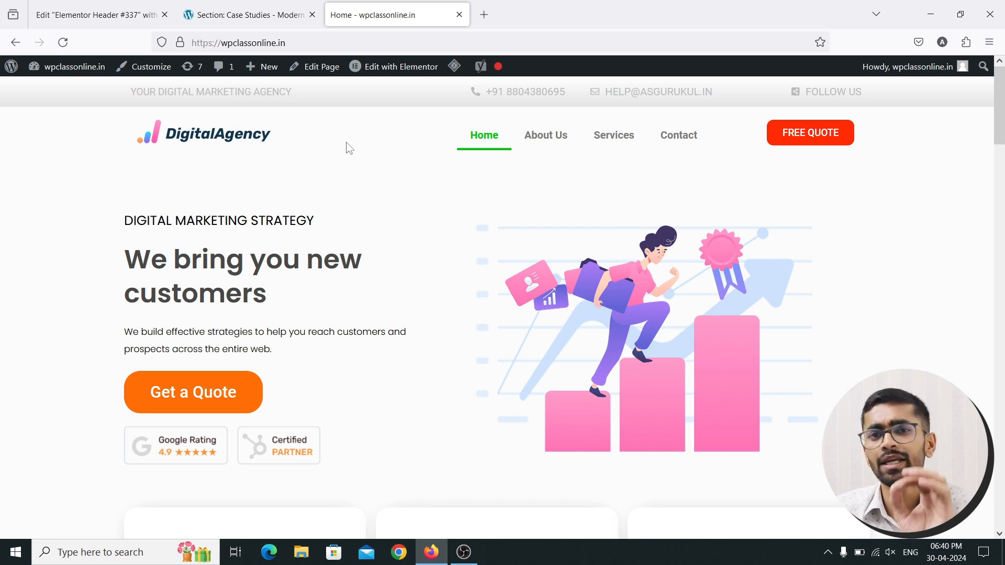
Load the modern.seowptheme.com demo homepage instead of its About page
{"action": "left_click", "coordinate": [212, 14]}
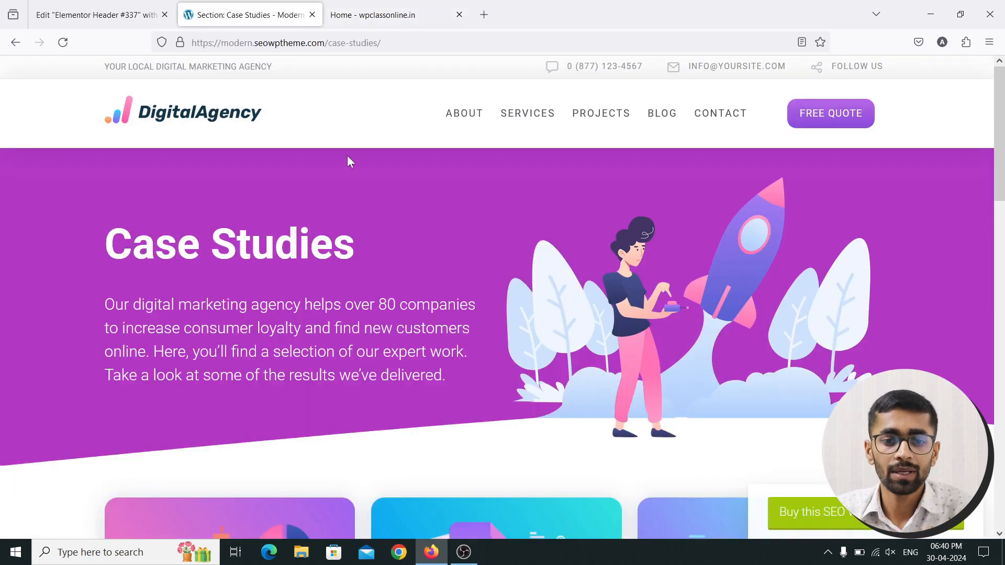
{"action": "scroll", "coordinate": [405, 140], "scroll_direction": "down", "scroll_amount": 1}
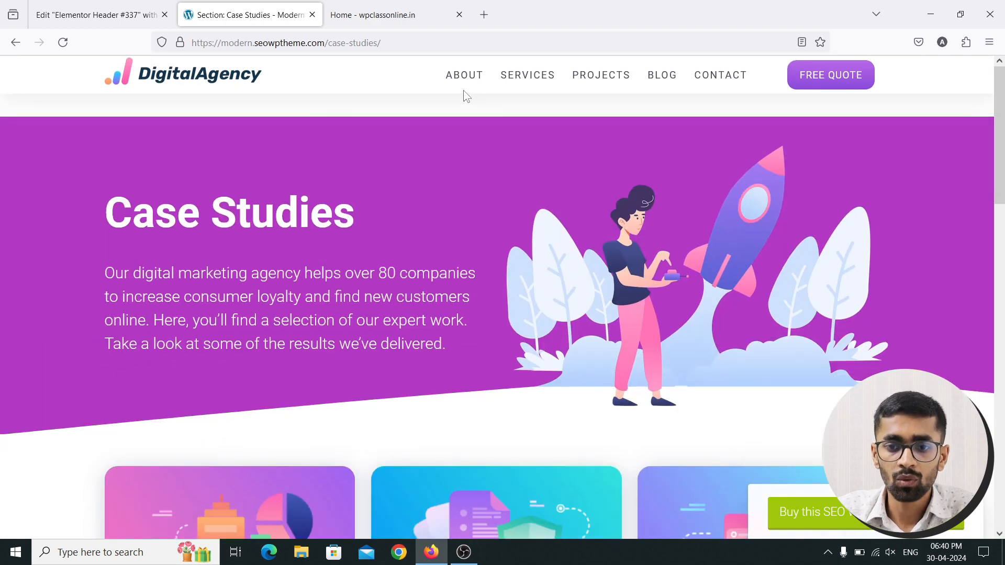
{"action": "left_click", "coordinate": [464, 76]}
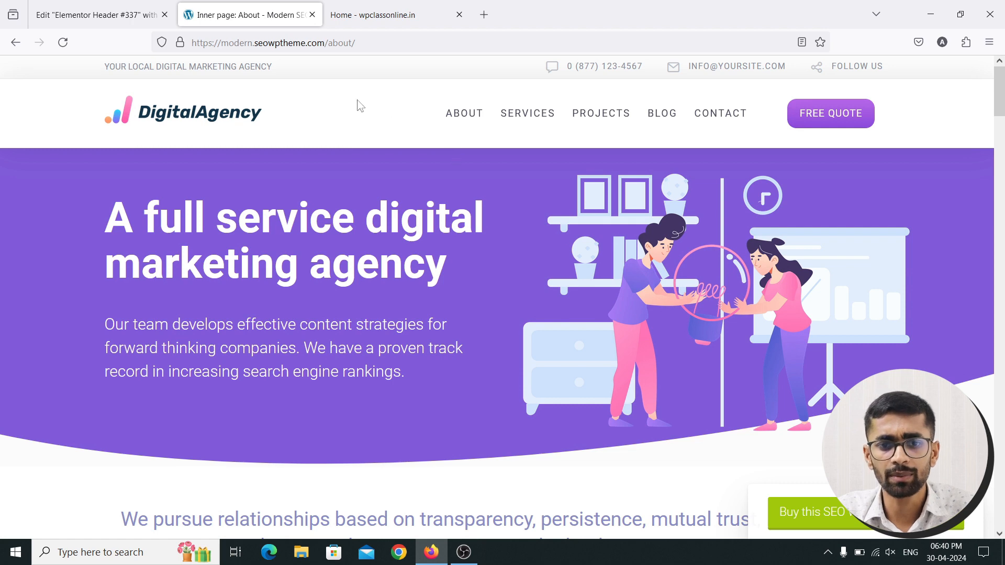
{"action": "left_click", "coordinate": [398, 43]}
{"action": "key", "text": "BackSpace"}
{"action": "key", "text": "BackSpace"}
{"action": "key", "text": "BackSpace"}
{"action": "key", "text": "BackSpace"}
{"action": "key", "text": "BackSpace"}
{"action": "key", "text": "BackSpace"}
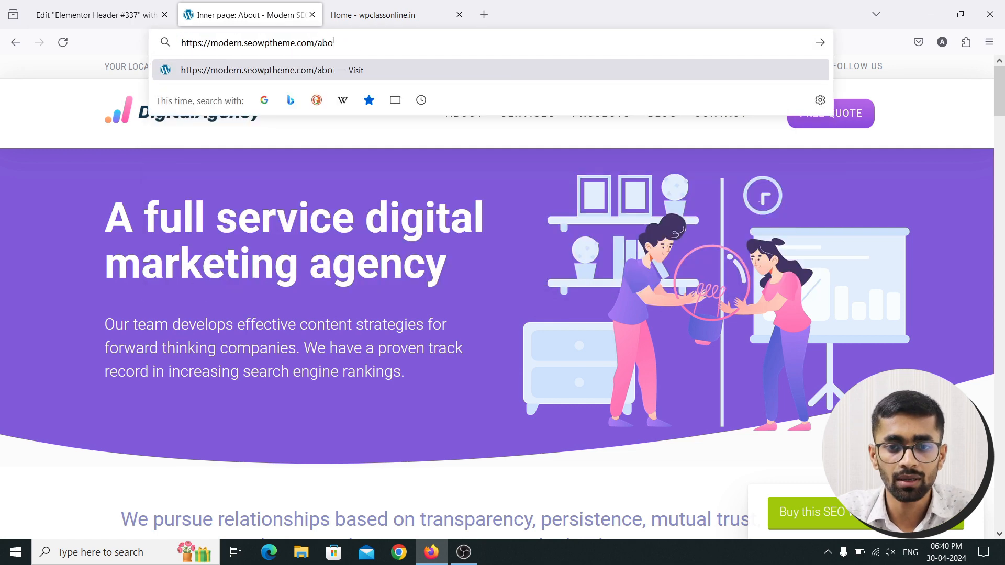
{"action": "key", "text": "Return"}
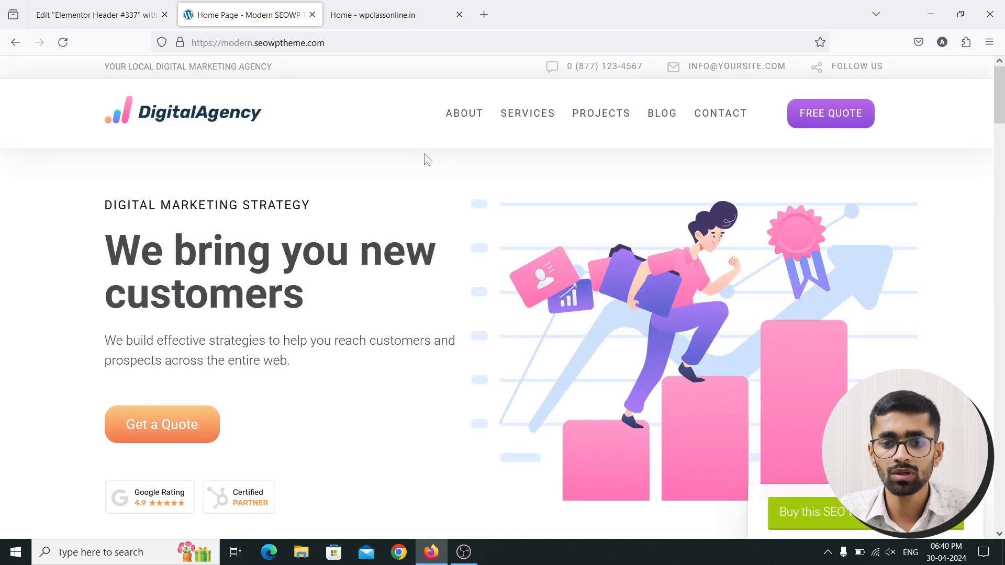
{"action": "left_click", "coordinate": [121, 10]}
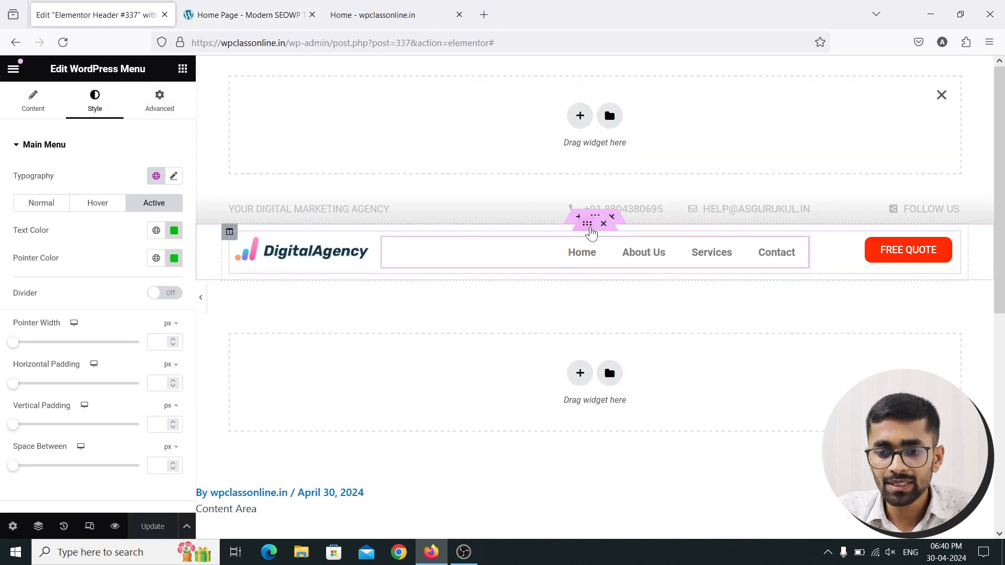
Select the header section and add a Box Shadow under Style > Border
{"action": "left_click", "coordinate": [595, 217]}
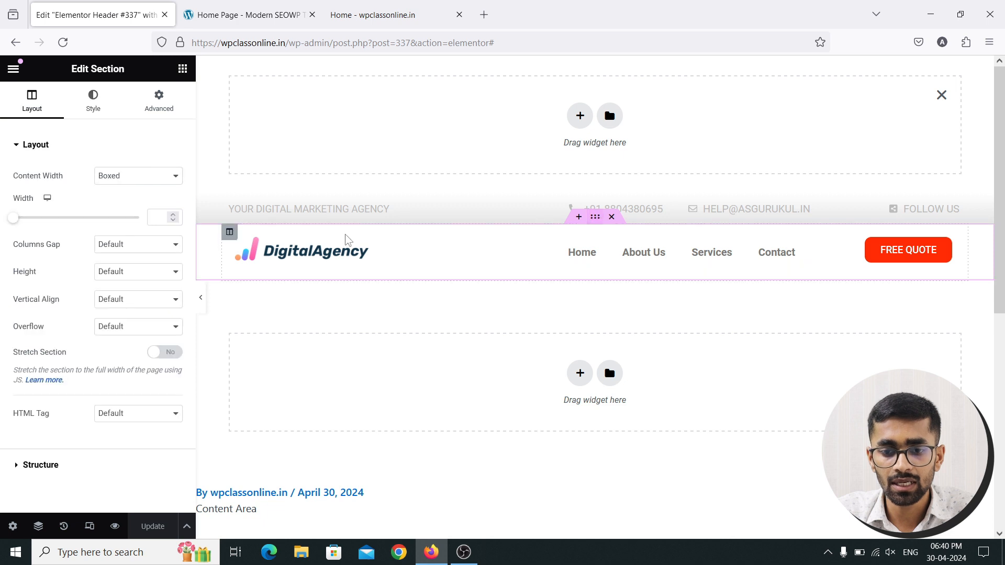
{"action": "left_click", "coordinate": [94, 101]}
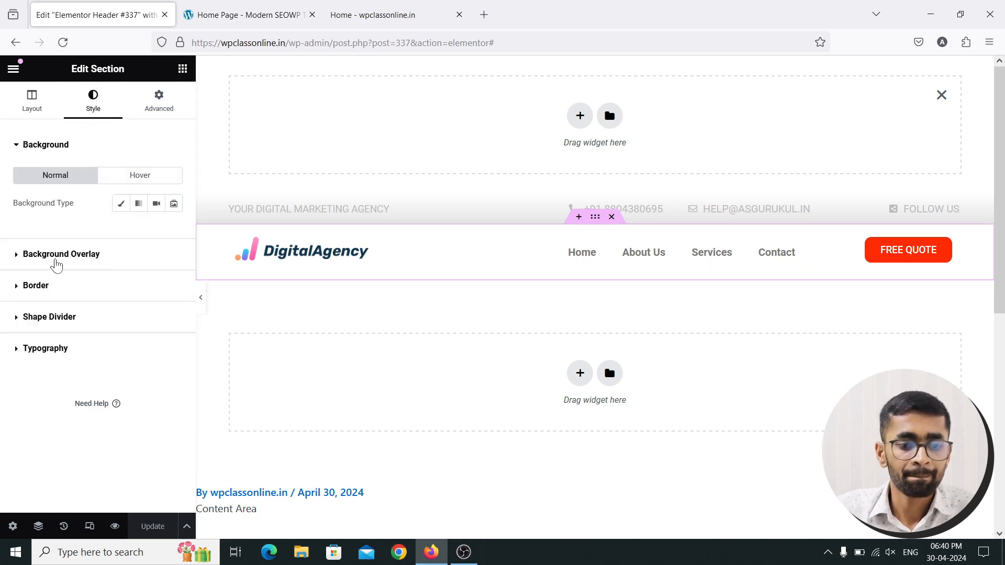
{"action": "left_click", "coordinate": [17, 286]}
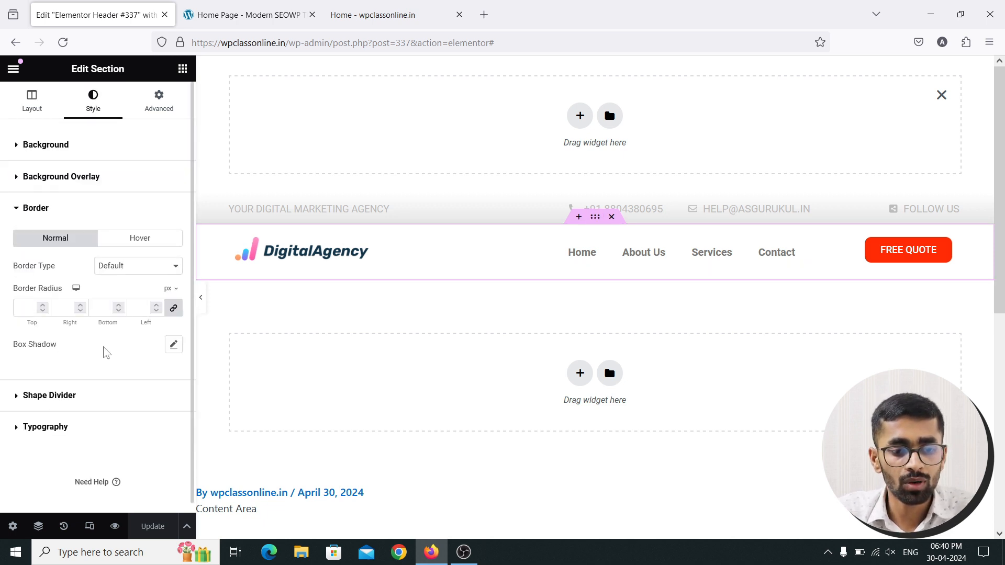
{"action": "left_click", "coordinate": [174, 345]}
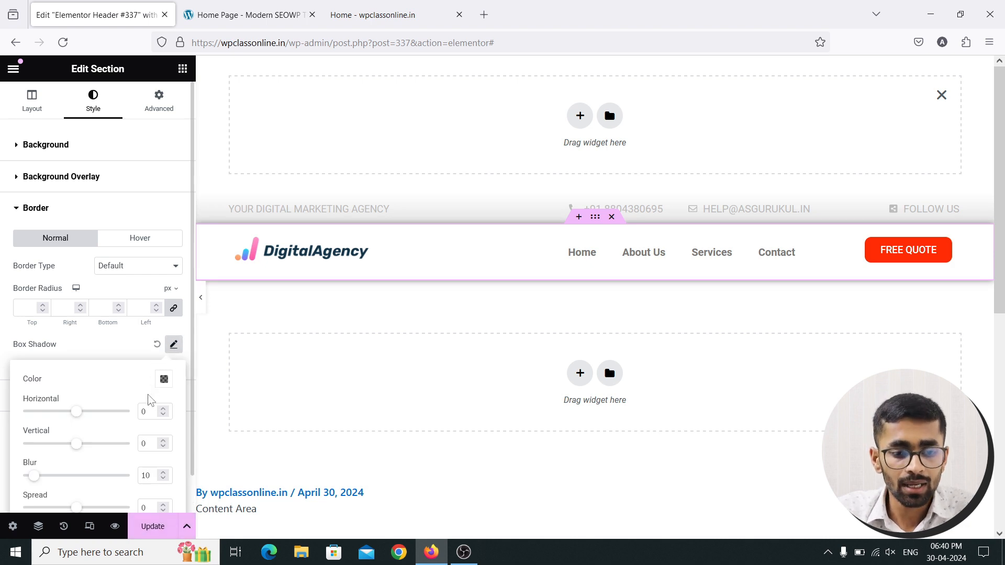
Adjust the shadow's vertical offset back to 0
{"action": "left_click", "coordinate": [164, 442]}
{"action": "left_click", "coordinate": [163, 442]}
{"action": "left_click", "coordinate": [164, 441]}
{"action": "left_click", "coordinate": [163, 441]}
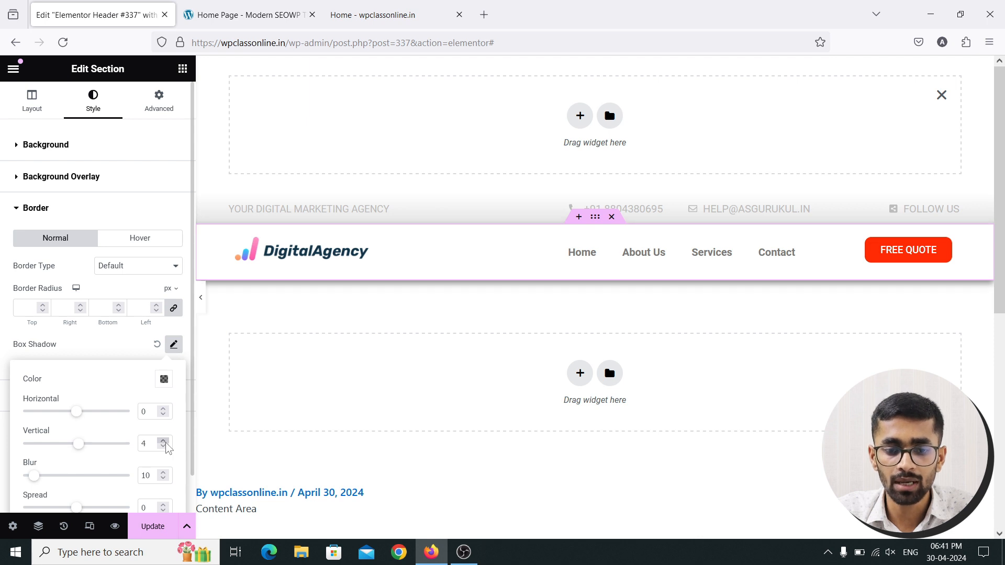
{"action": "left_click", "coordinate": [164, 441]}
{"action": "left_click", "coordinate": [163, 441]}
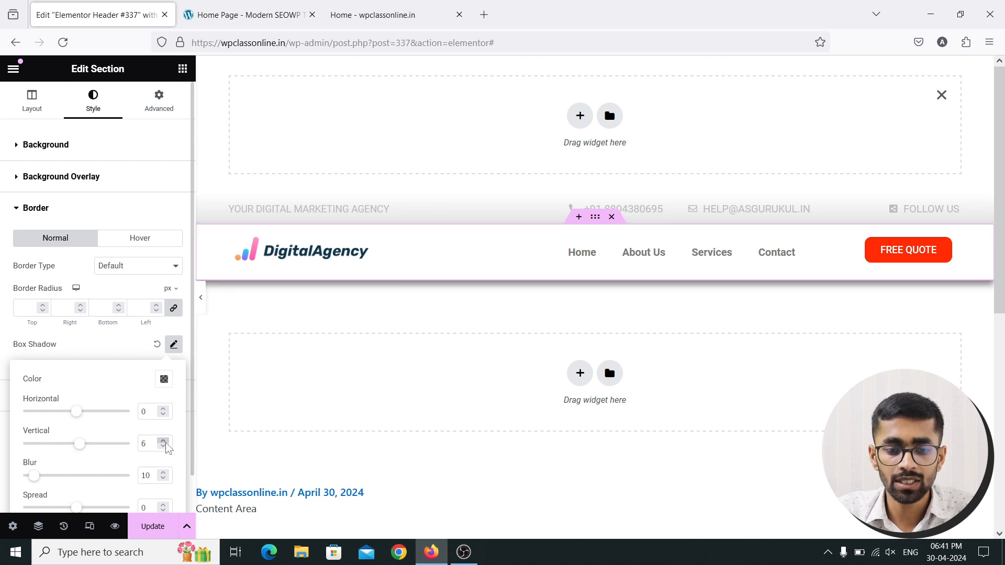
{"action": "left_click", "coordinate": [164, 447]}
{"action": "left_click", "coordinate": [163, 447]}
{"action": "left_click", "coordinate": [163, 446]}
{"action": "left_click", "coordinate": [164, 446]}
{"action": "left_click", "coordinate": [163, 447]}
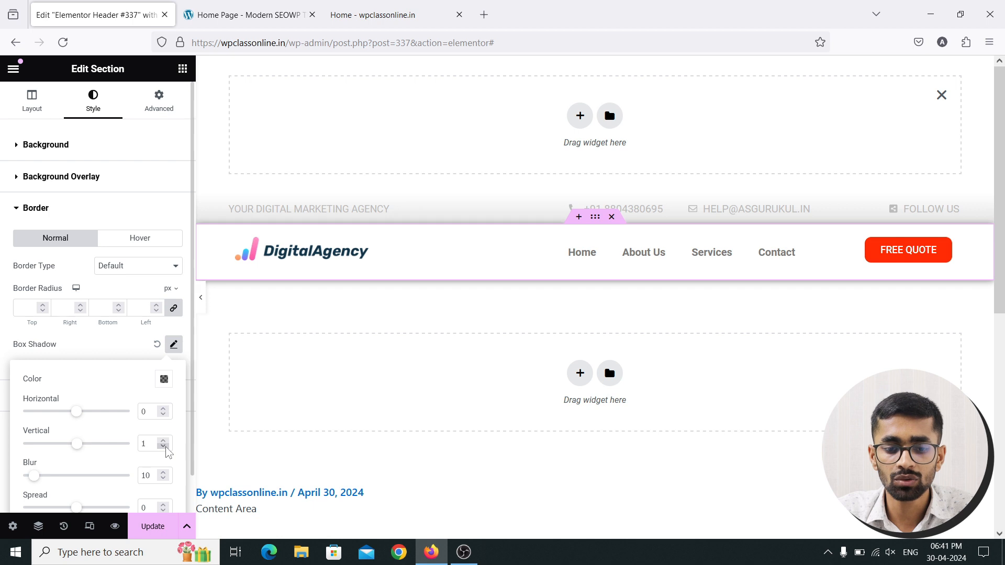
{"action": "scroll", "coordinate": [137, 451], "scroll_direction": "down", "scroll_amount": 1}
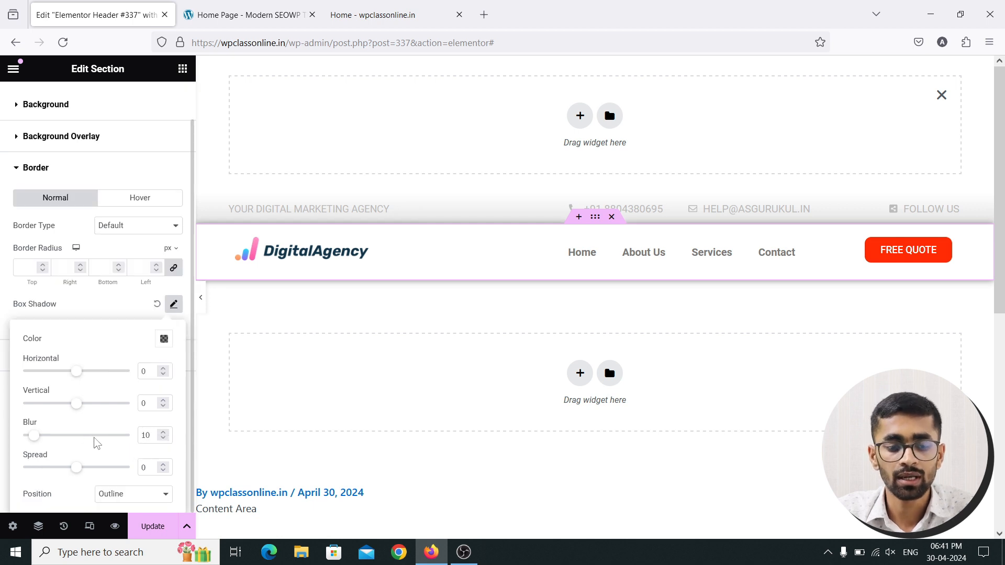
Lower the shadow blur to 6 with spread 0, and save the header with Update
{"action": "left_click_drag", "start_coordinate": [33, 439], "coordinate": [28, 440]}
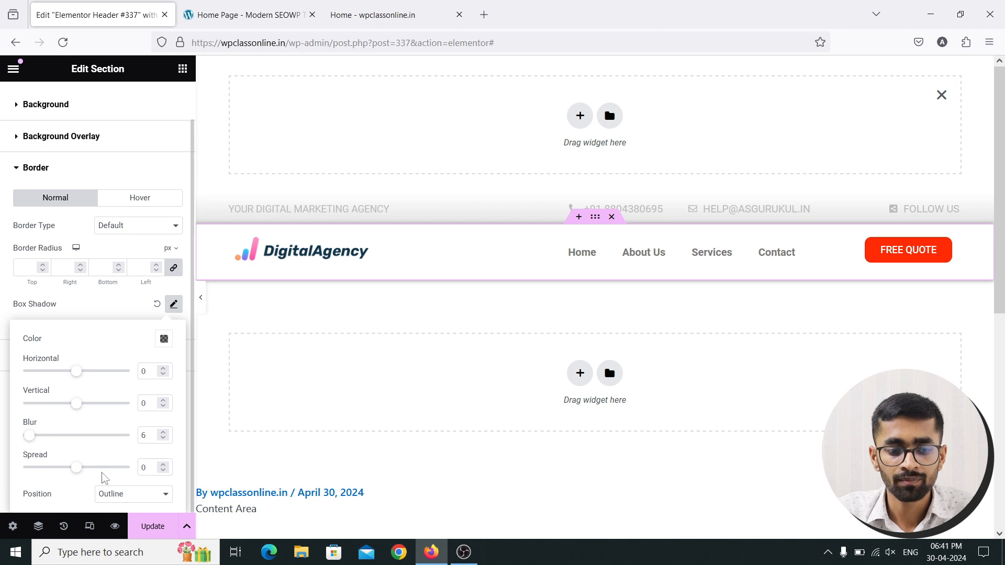
{"action": "left_click_drag", "start_coordinate": [76, 473], "coordinate": [80, 475]}
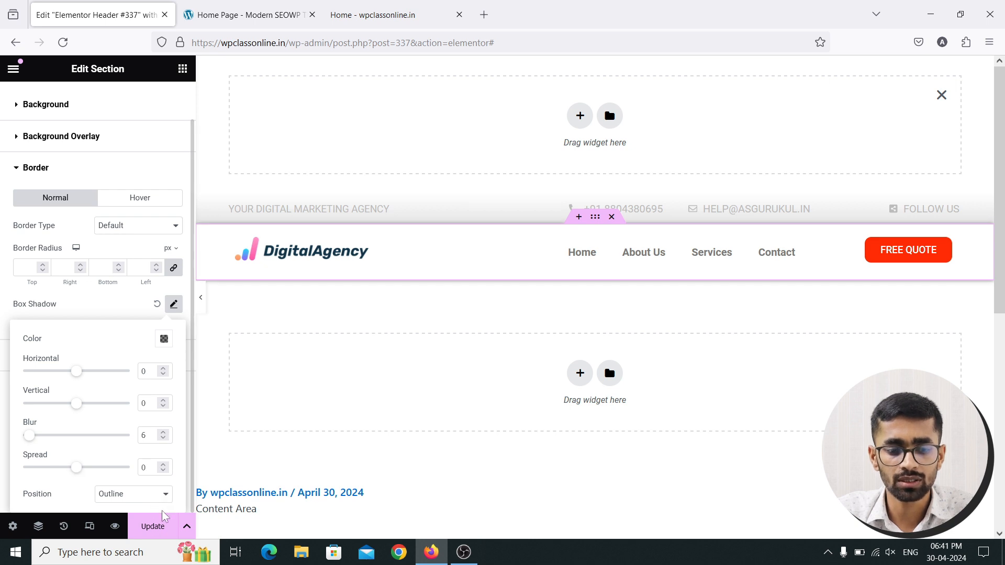
{"action": "left_click", "coordinate": [153, 528]}
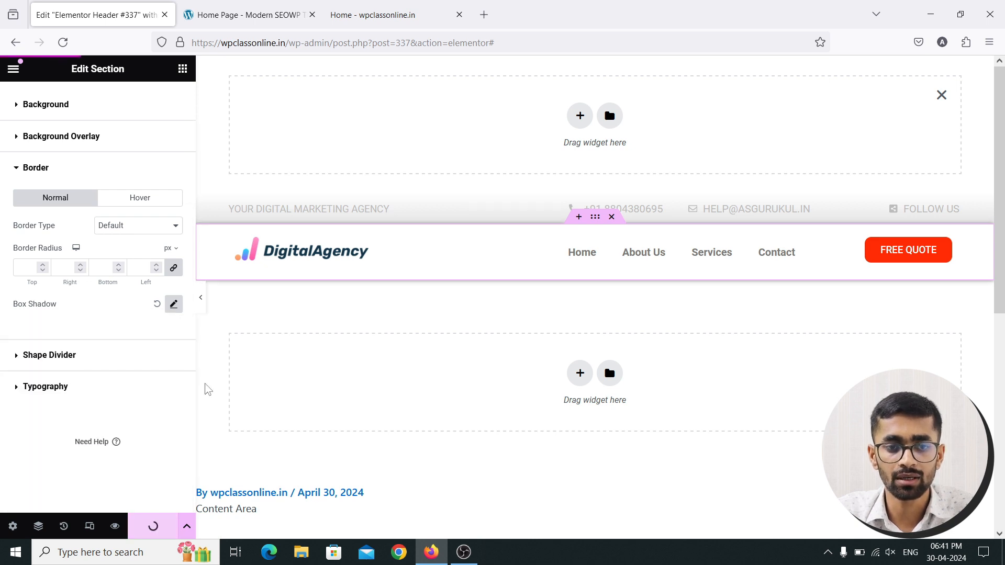
Reload the live homepage and compare its shadowed header with the Modern SEOWP demo, then return to Elementor
{"action": "left_click", "coordinate": [388, 9]}
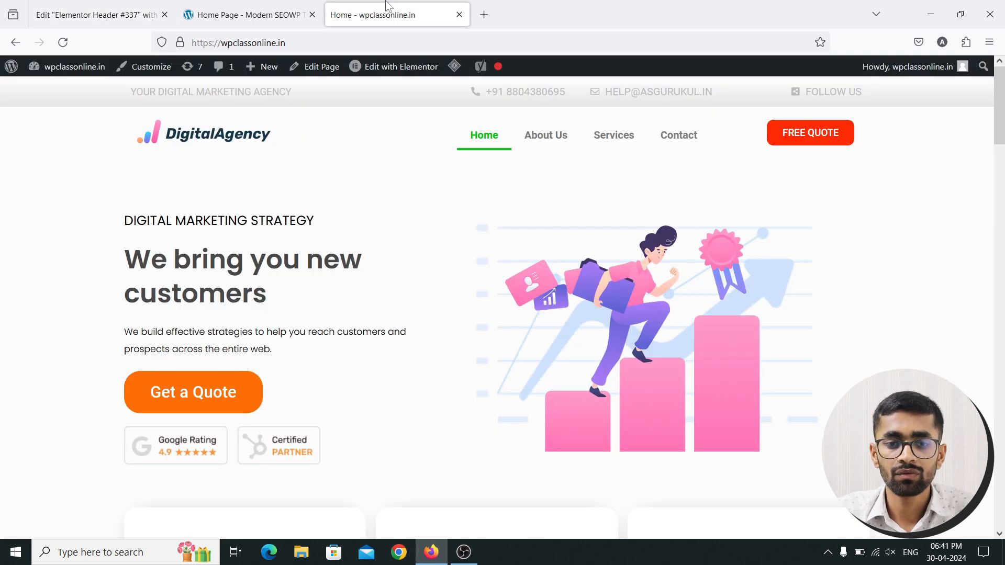
{"action": "left_click", "coordinate": [63, 43]}
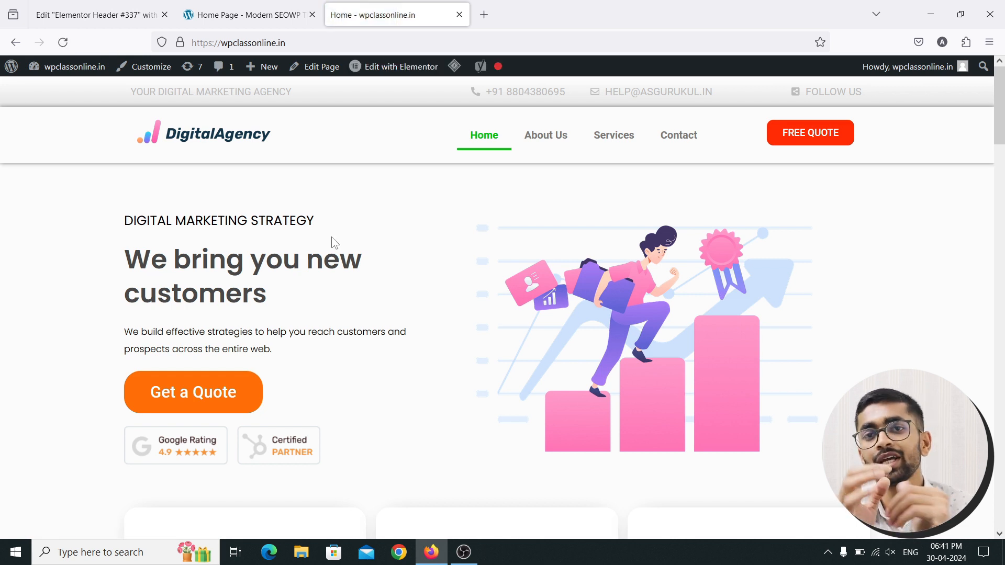
{"action": "left_click", "coordinate": [227, 9]}
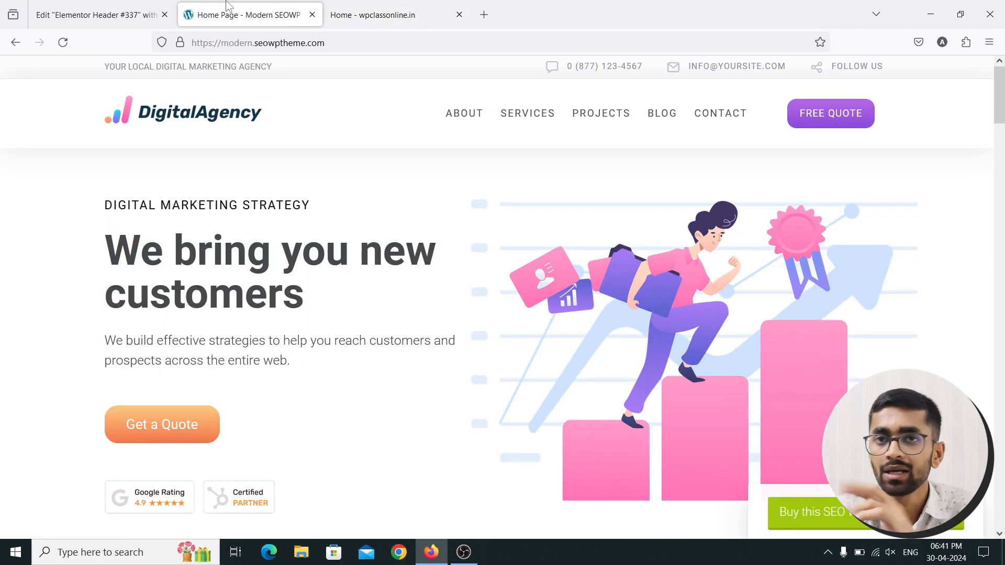
{"action": "left_click", "coordinate": [411, 11]}
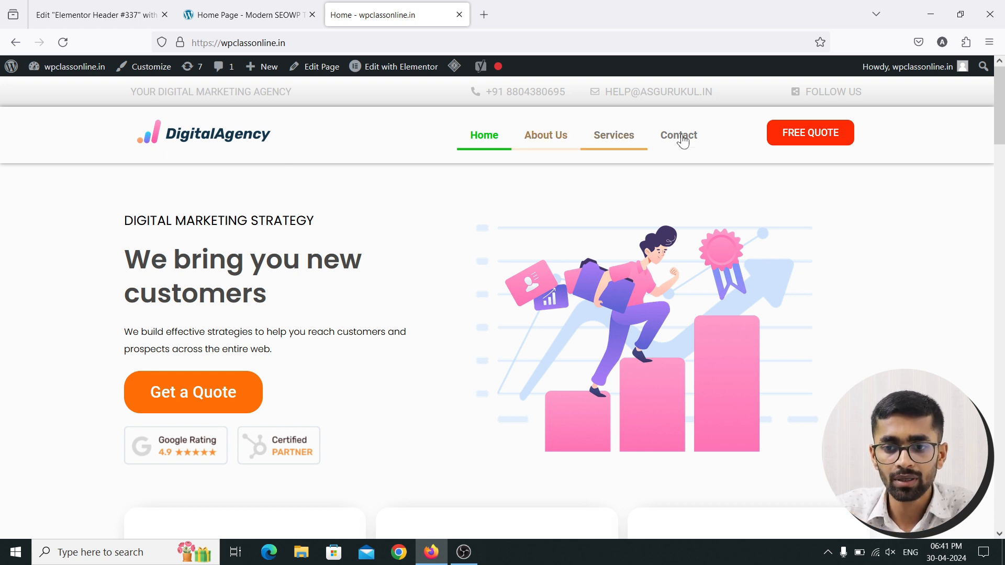
{"action": "left_click", "coordinate": [92, 15]}
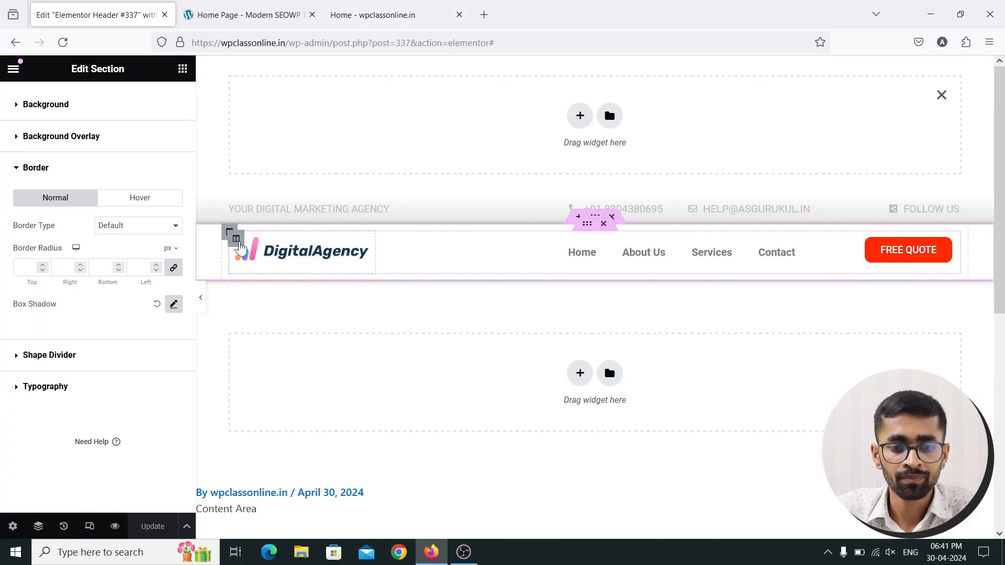
Set the logo, FREE QUOTE and menu columns to Middle vertical alignment
{"action": "left_click", "coordinate": [235, 240]}
{"action": "left_click", "coordinate": [138, 205]}
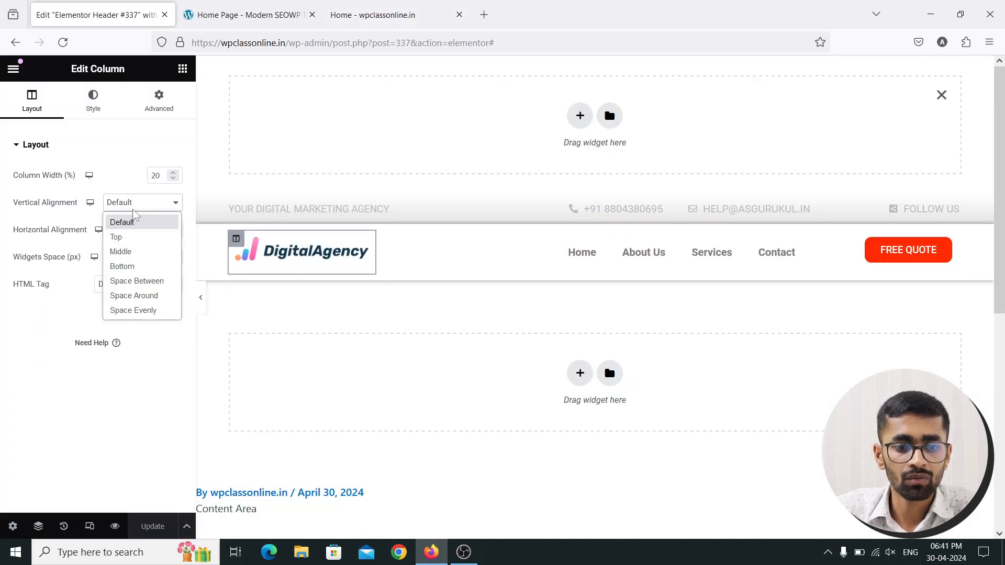
{"action": "left_click", "coordinate": [122, 252]}
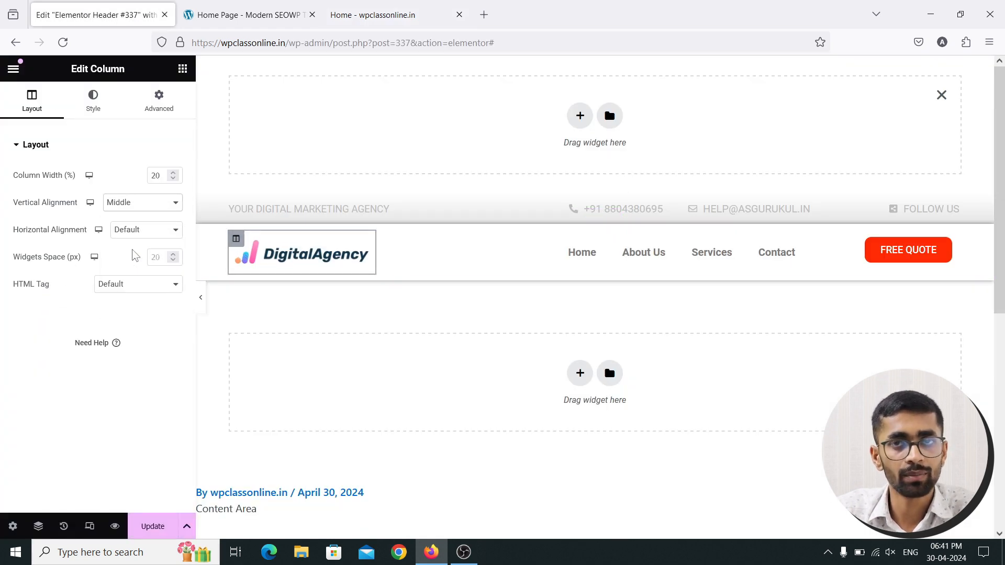
{"action": "left_click", "coordinate": [822, 239]}
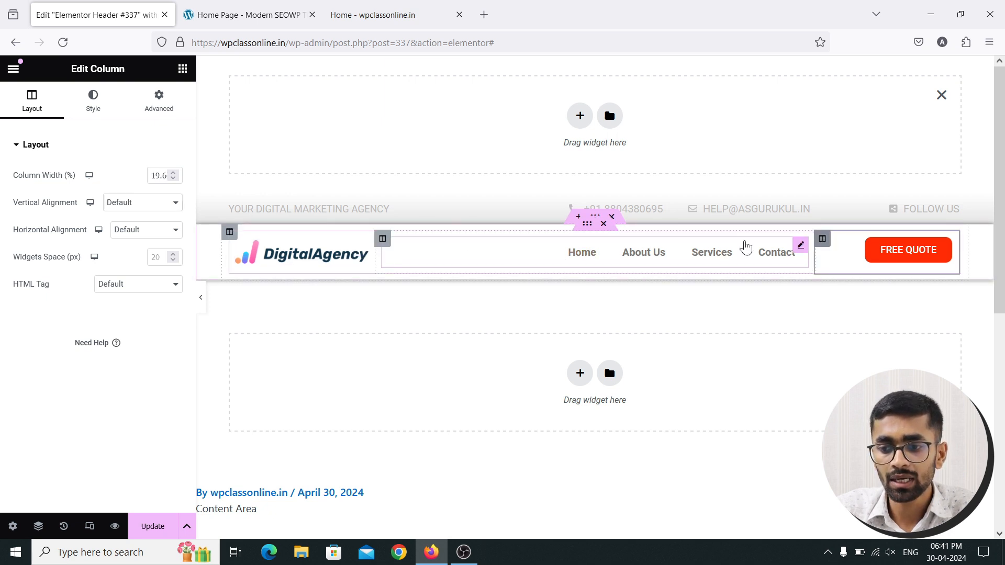
{"action": "left_click", "coordinate": [142, 203]}
{"action": "left_click", "coordinate": [138, 251]}
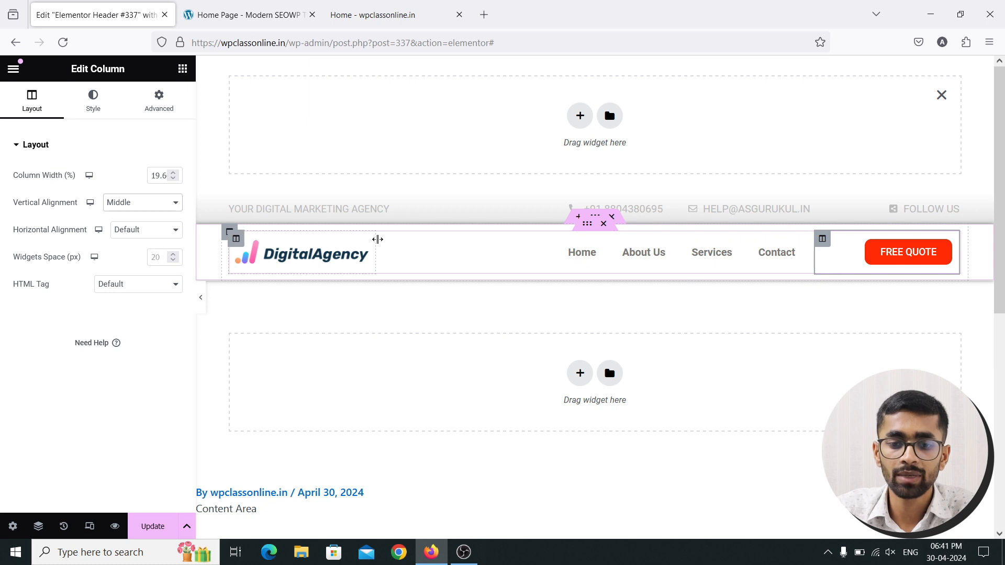
{"action": "left_click", "coordinate": [383, 239]}
{"action": "left_click", "coordinate": [142, 203]}
{"action": "key", "text": "Escape"}
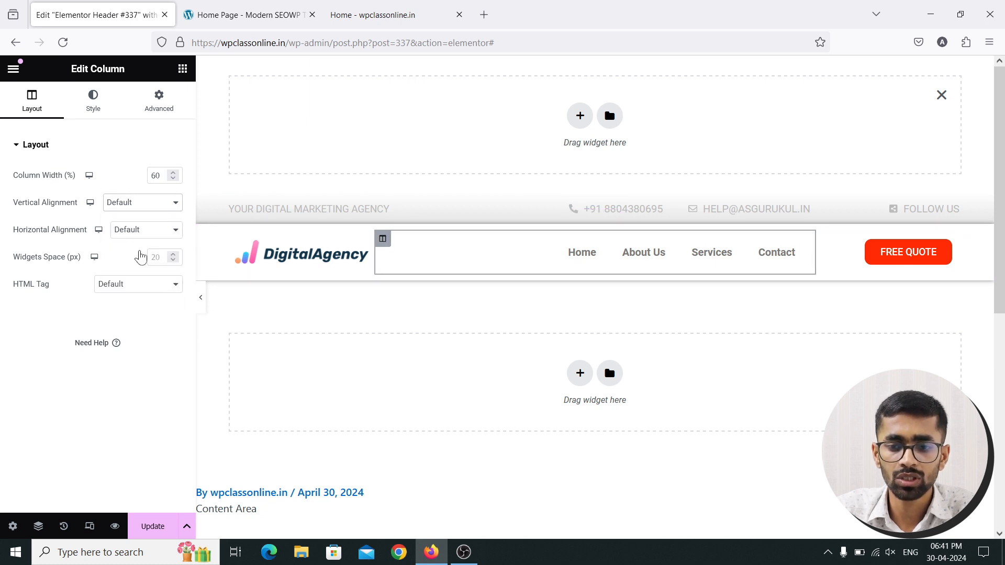
{"action": "left_click", "coordinate": [140, 257]}
Save the header with Update and reload the live homepage to check alignment
{"action": "left_click", "coordinate": [152, 527]}
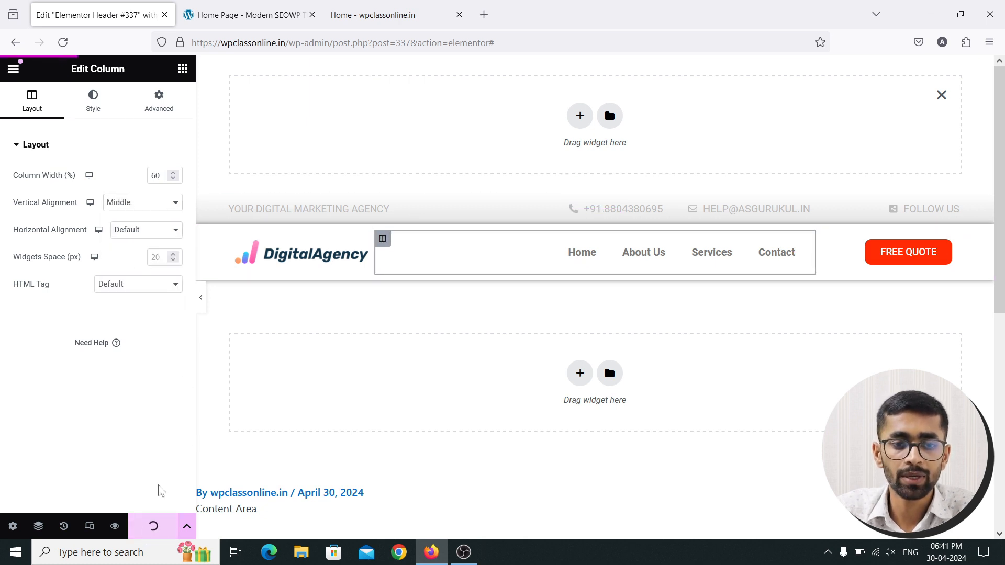
{"action": "left_click", "coordinate": [395, 6]}
{"action": "left_click", "coordinate": [63, 43]}
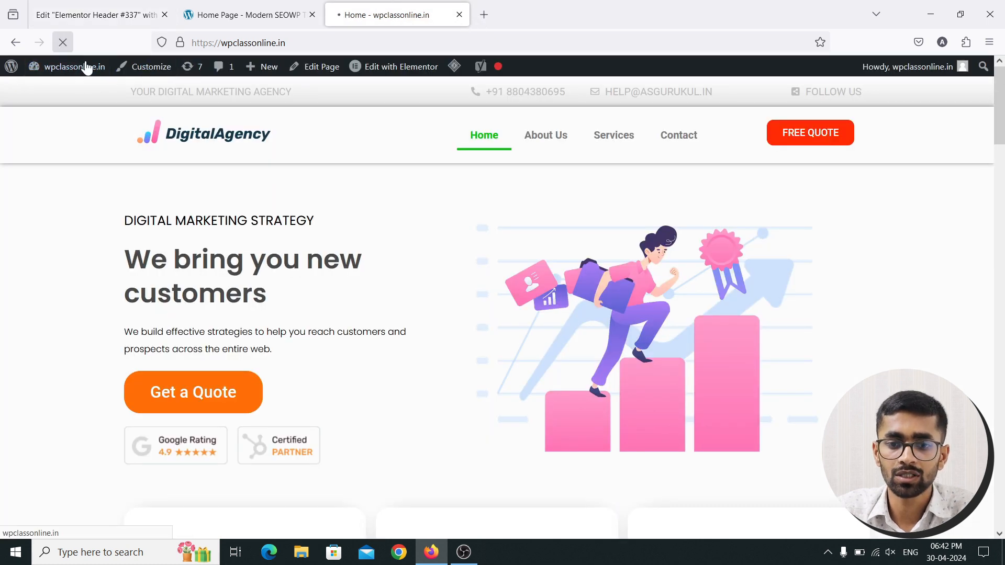